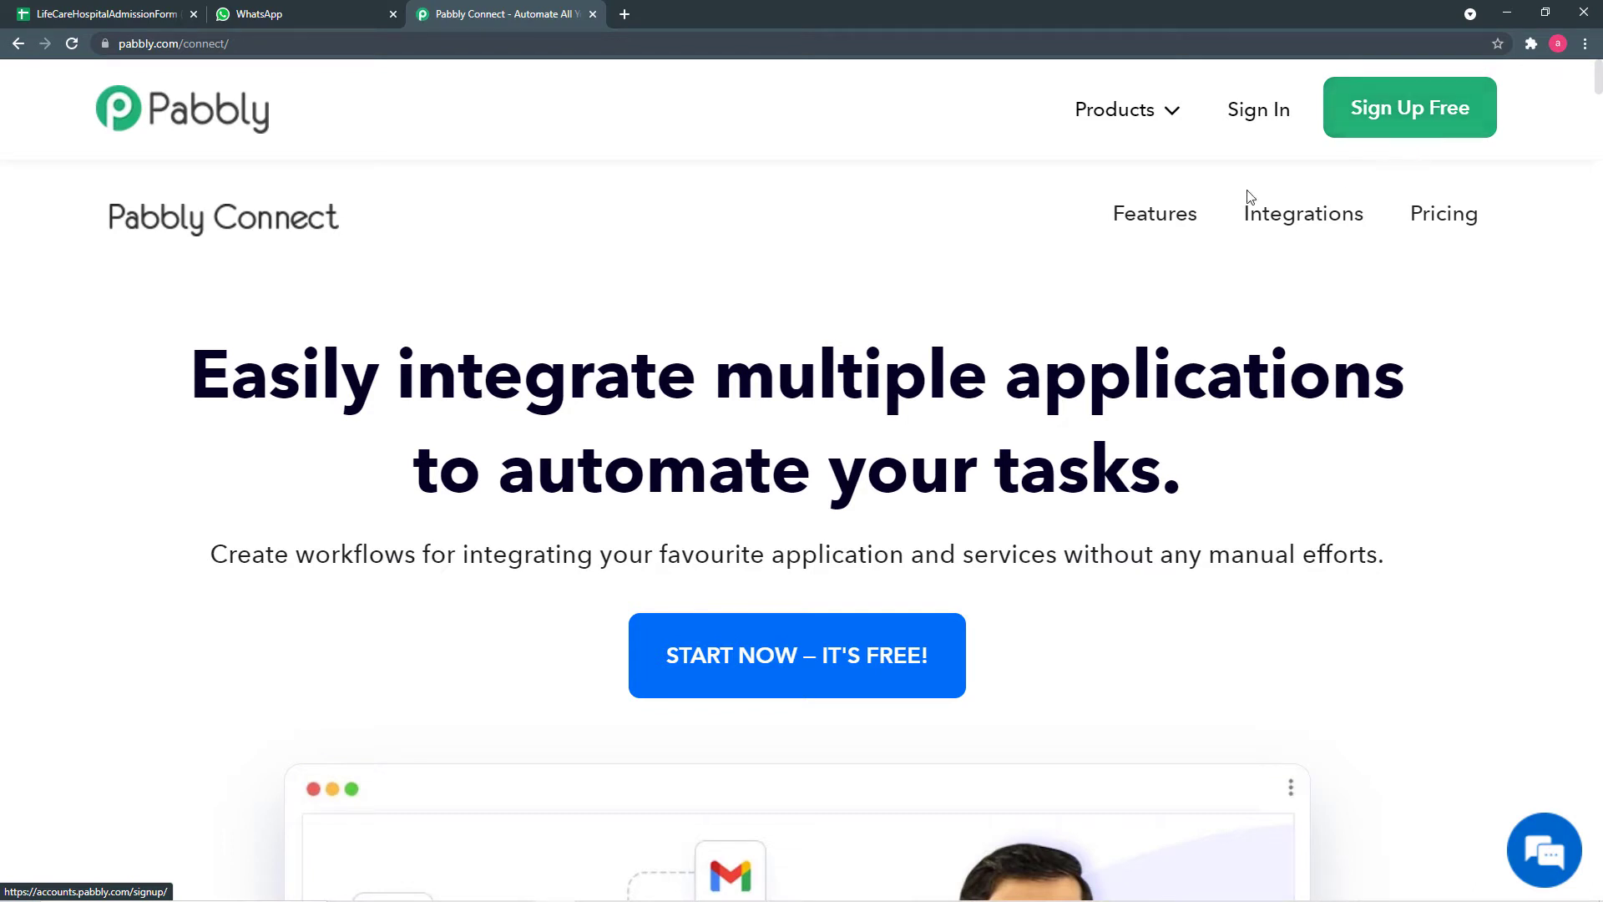
- Sign in to Pabbly and open the Connect app to reach the workflows dashboard
{"action": "left_click", "coordinate": [1257, 113]}
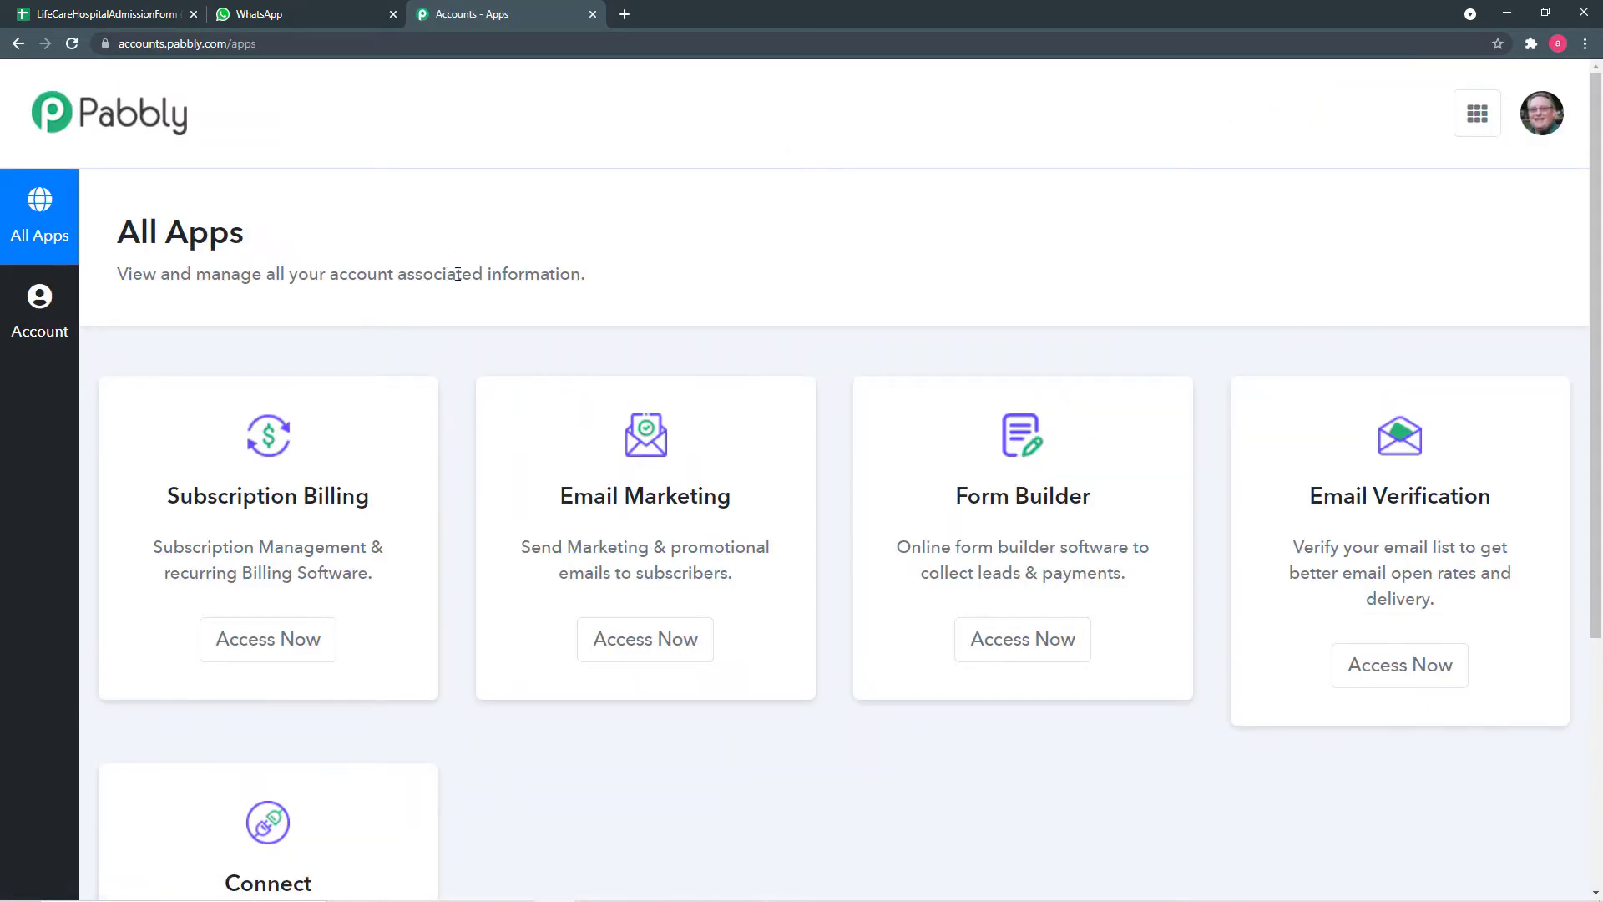
{"action": "scroll", "coordinate": [457, 274], "scroll_direction": "down", "scroll_amount": 5}
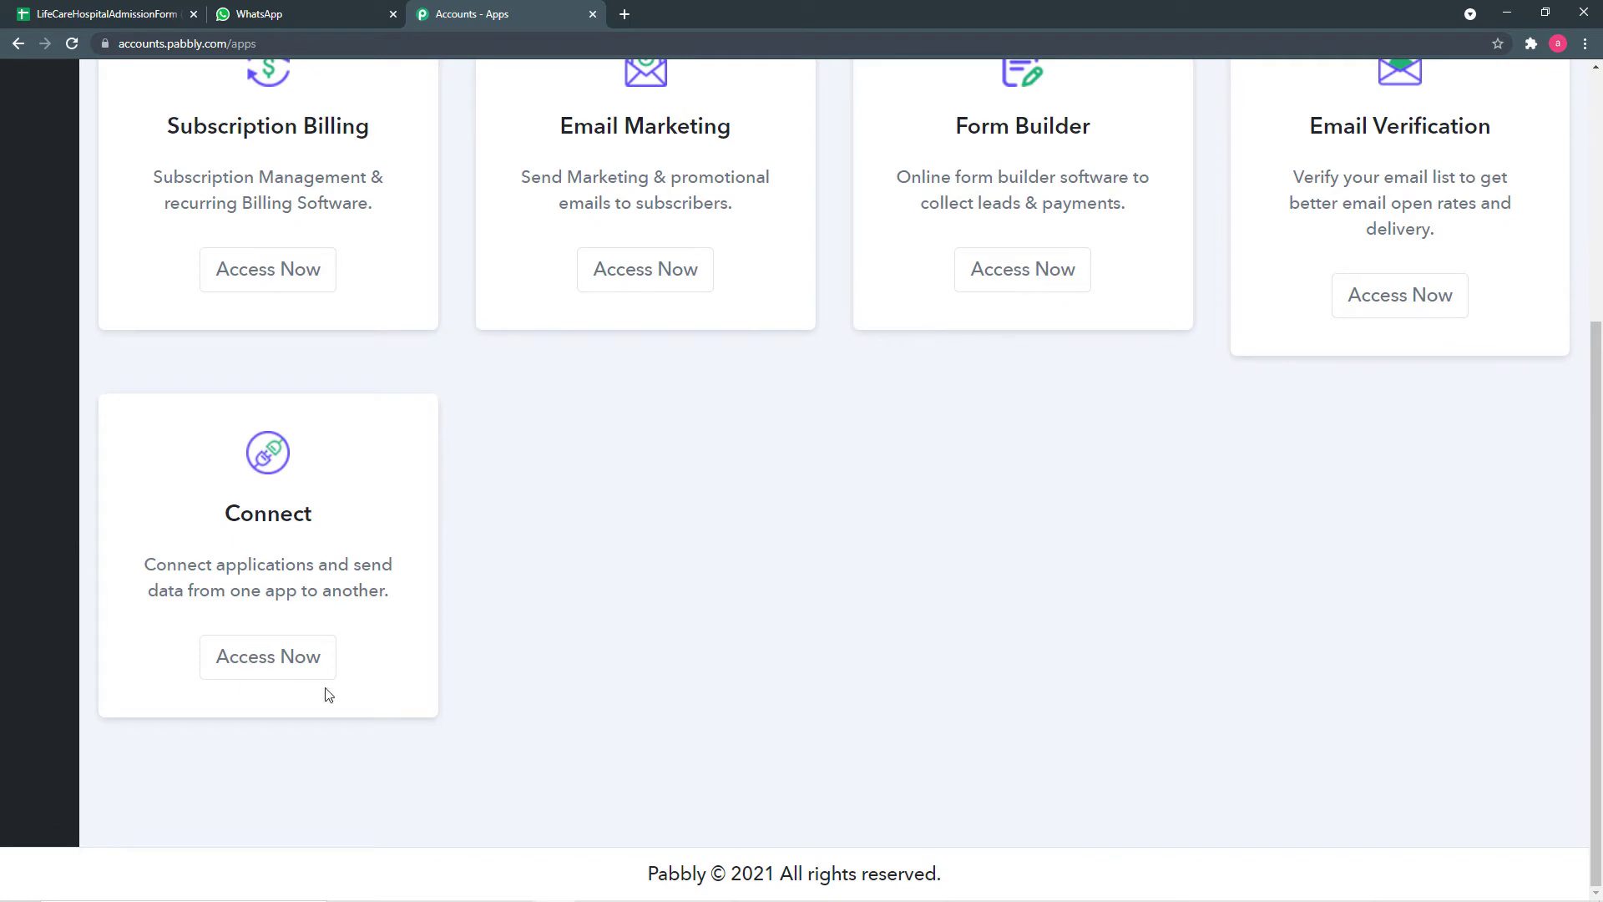
{"action": "left_click", "coordinate": [291, 660]}
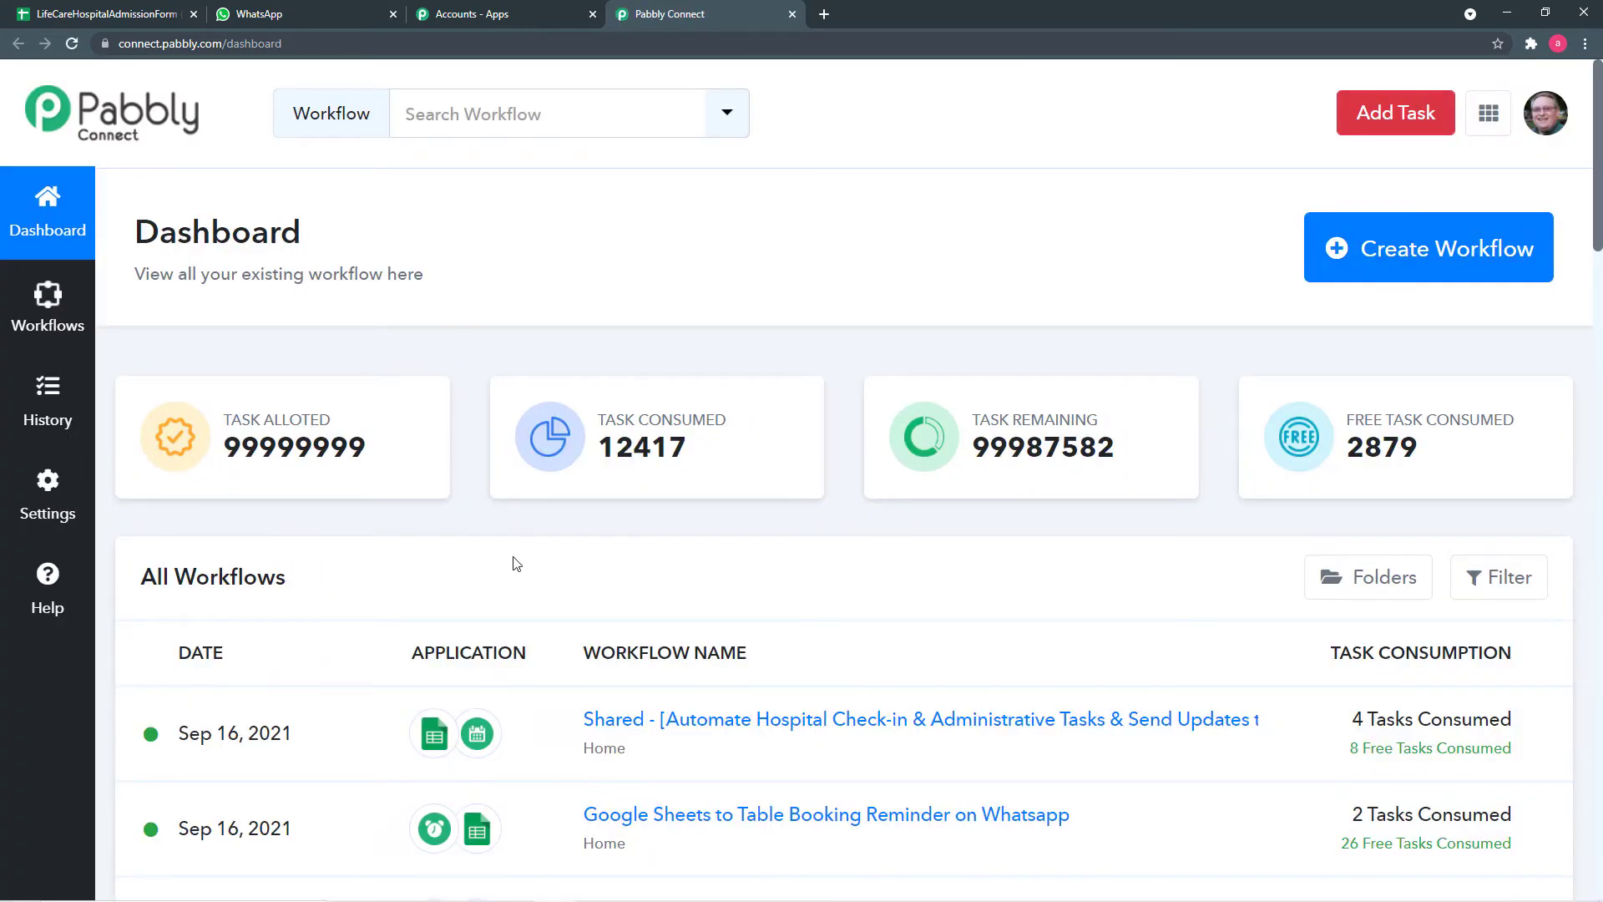
{"action": "scroll", "coordinate": [517, 565], "scroll_direction": "down", "scroll_amount": 4}
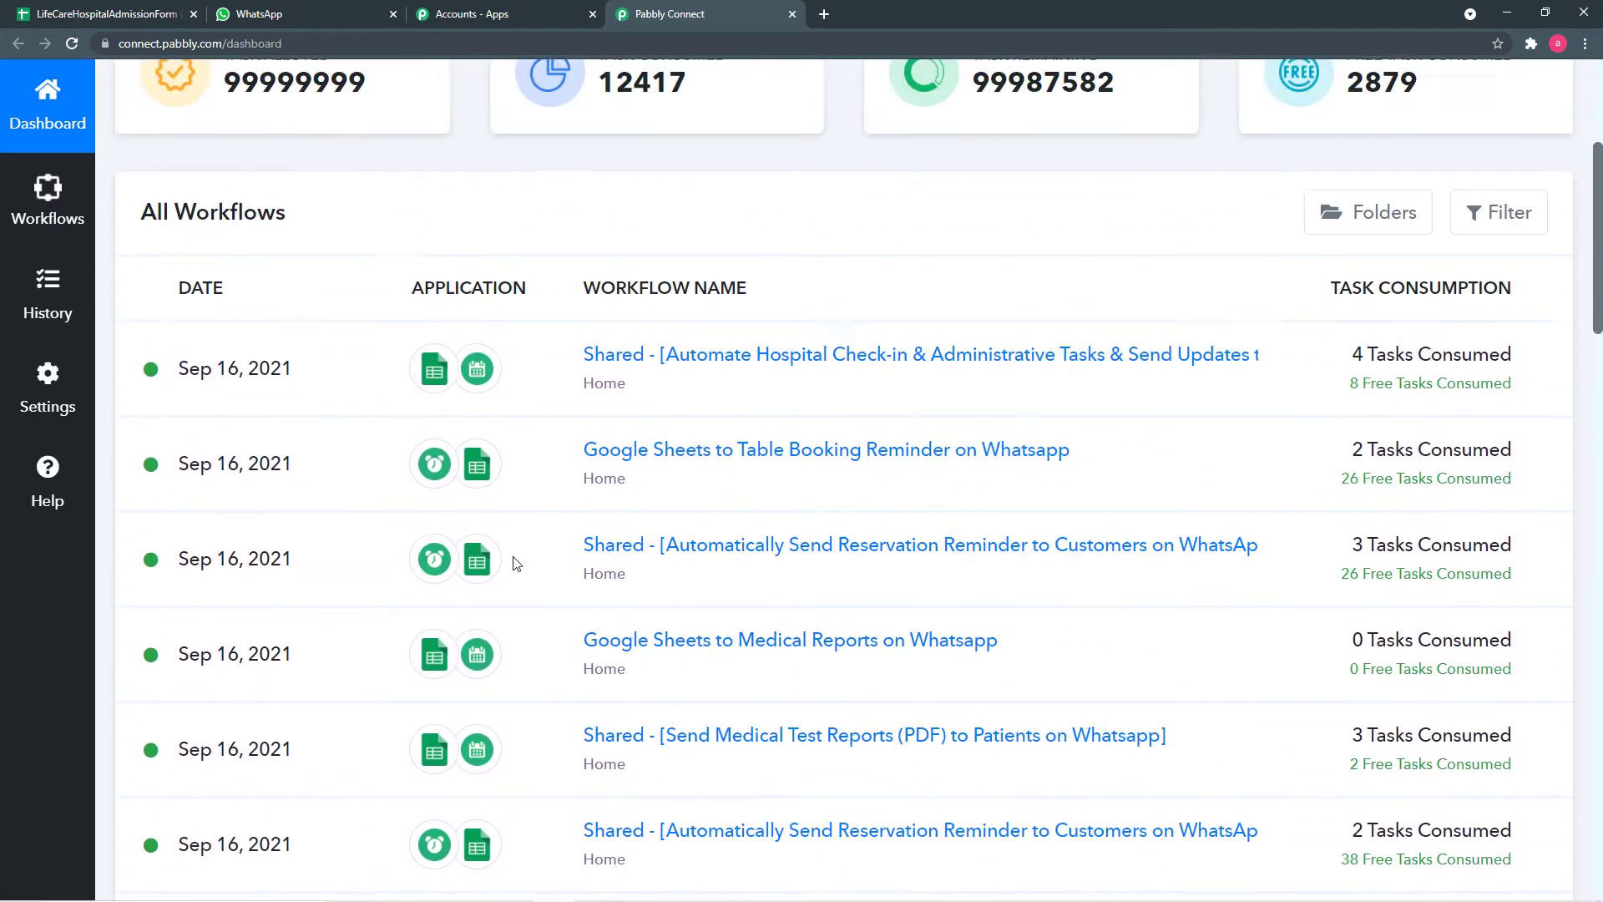
{"action": "scroll", "coordinate": [517, 564], "scroll_direction": "up", "scroll_amount": 4}
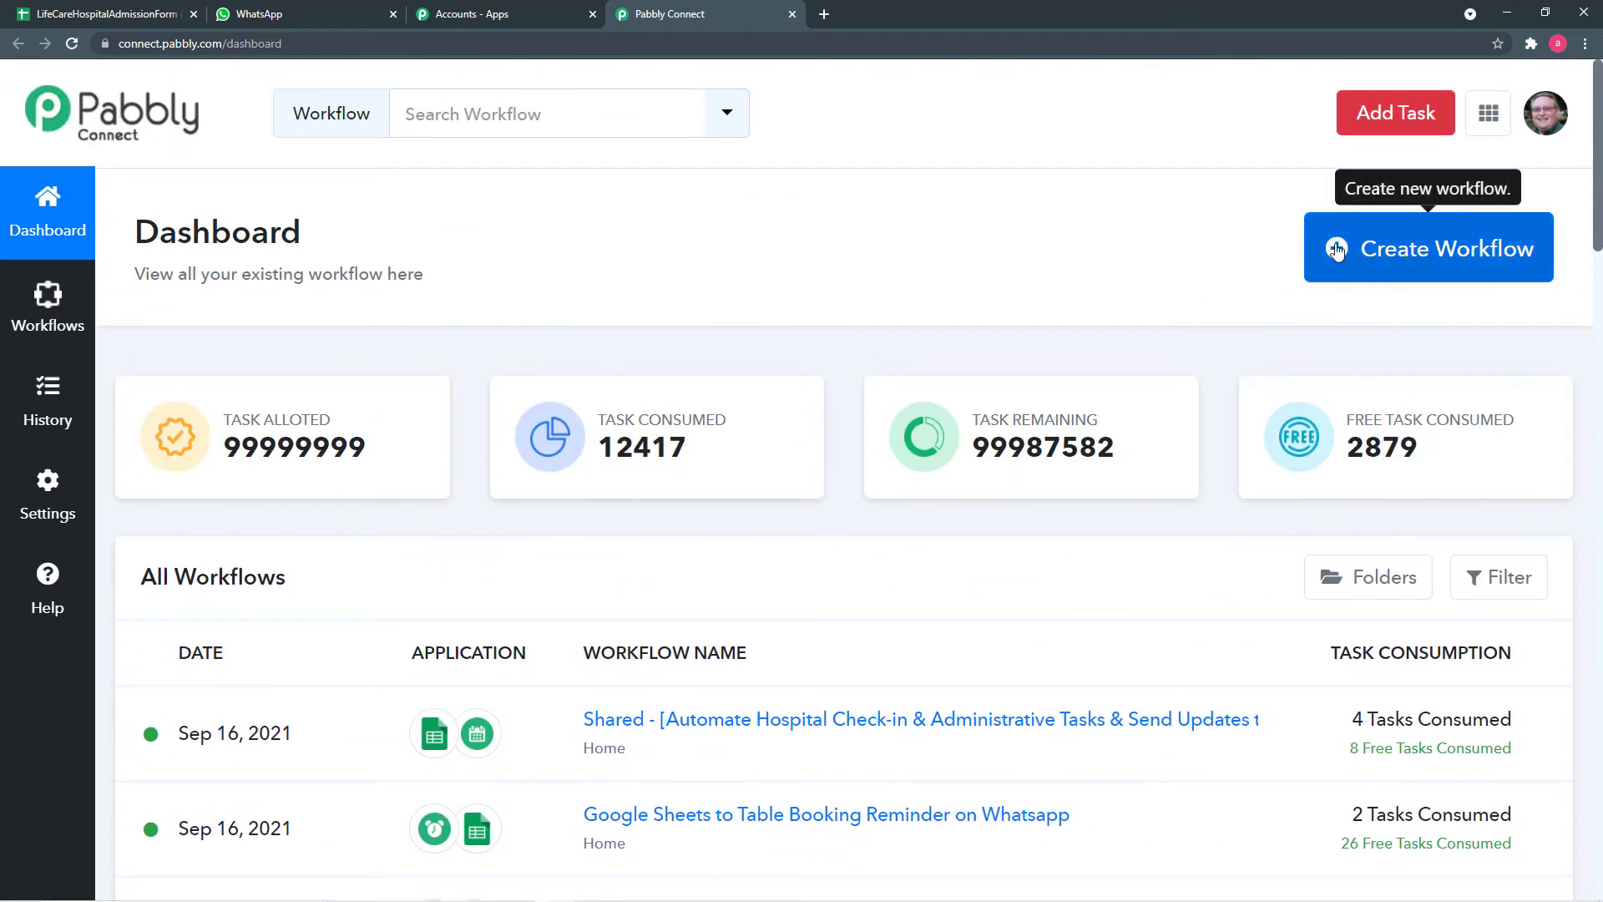
- Create a new workflow named 'Google Sheets to Whatsapp Messages'
{"action": "left_click", "coordinate": [1432, 257]}
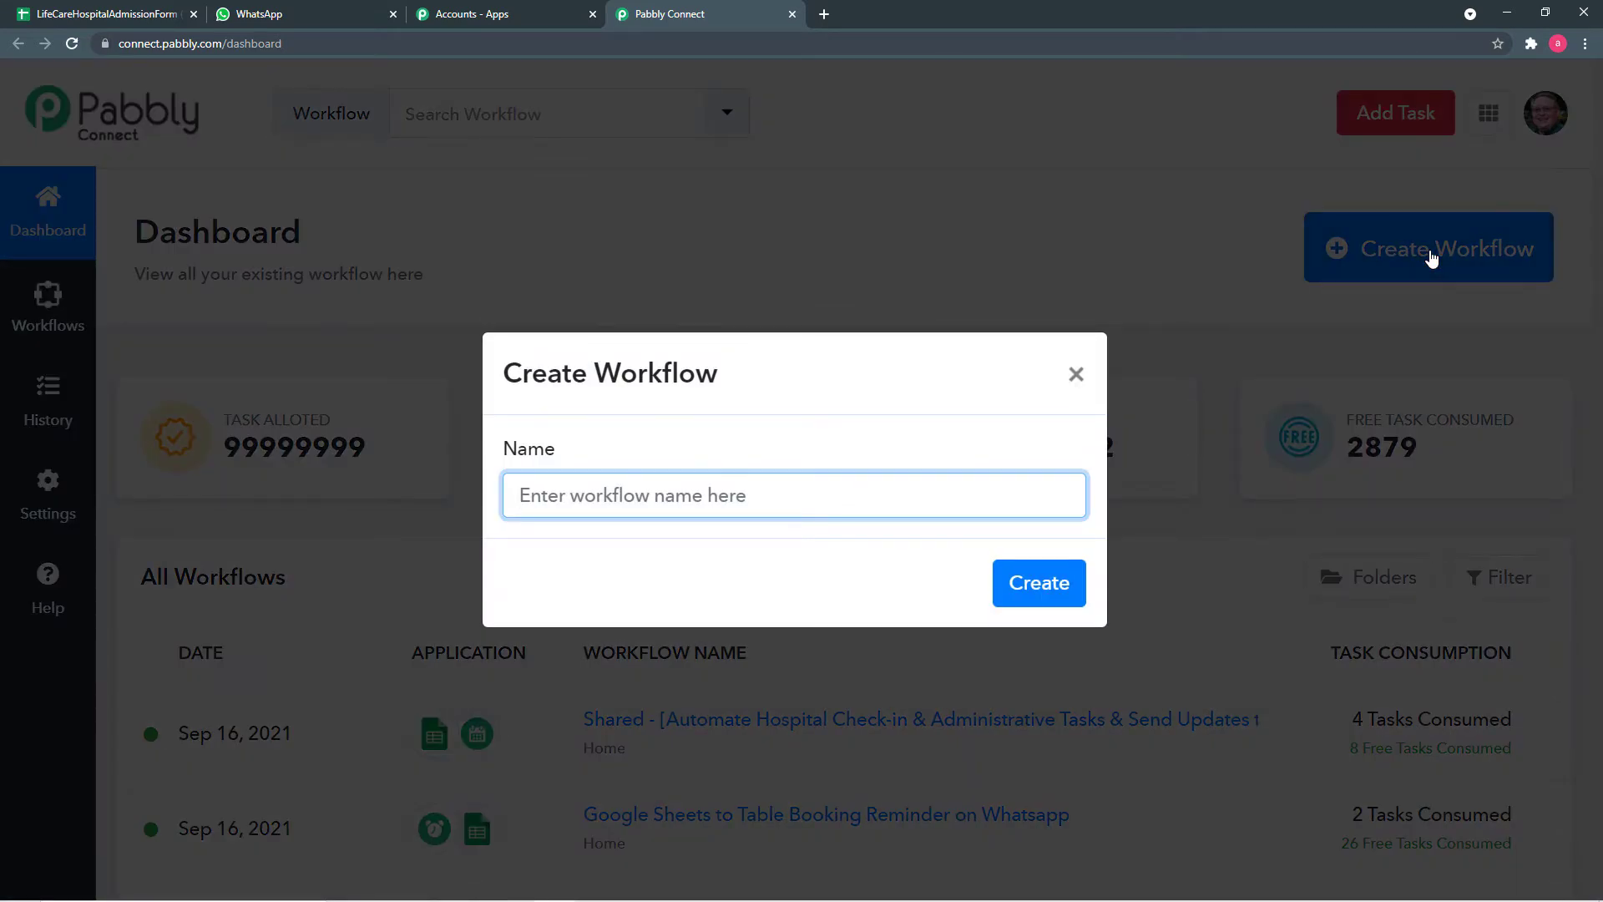
{"action": "type", "text": "G"}
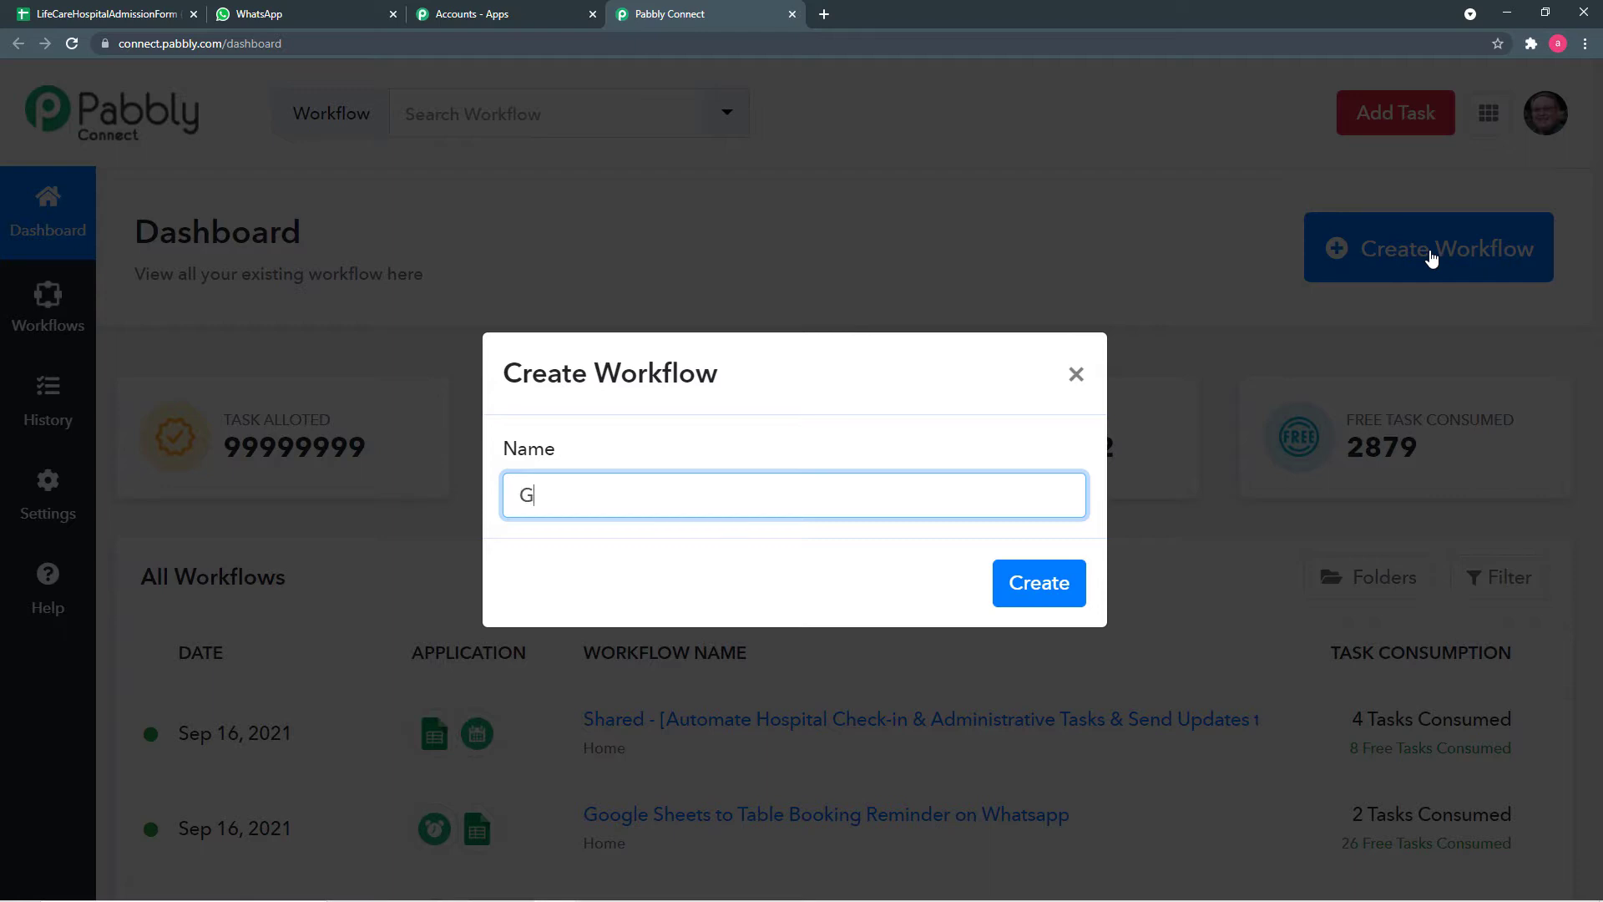
{"action": "type", "text": "oogle Sheets to Whats"}
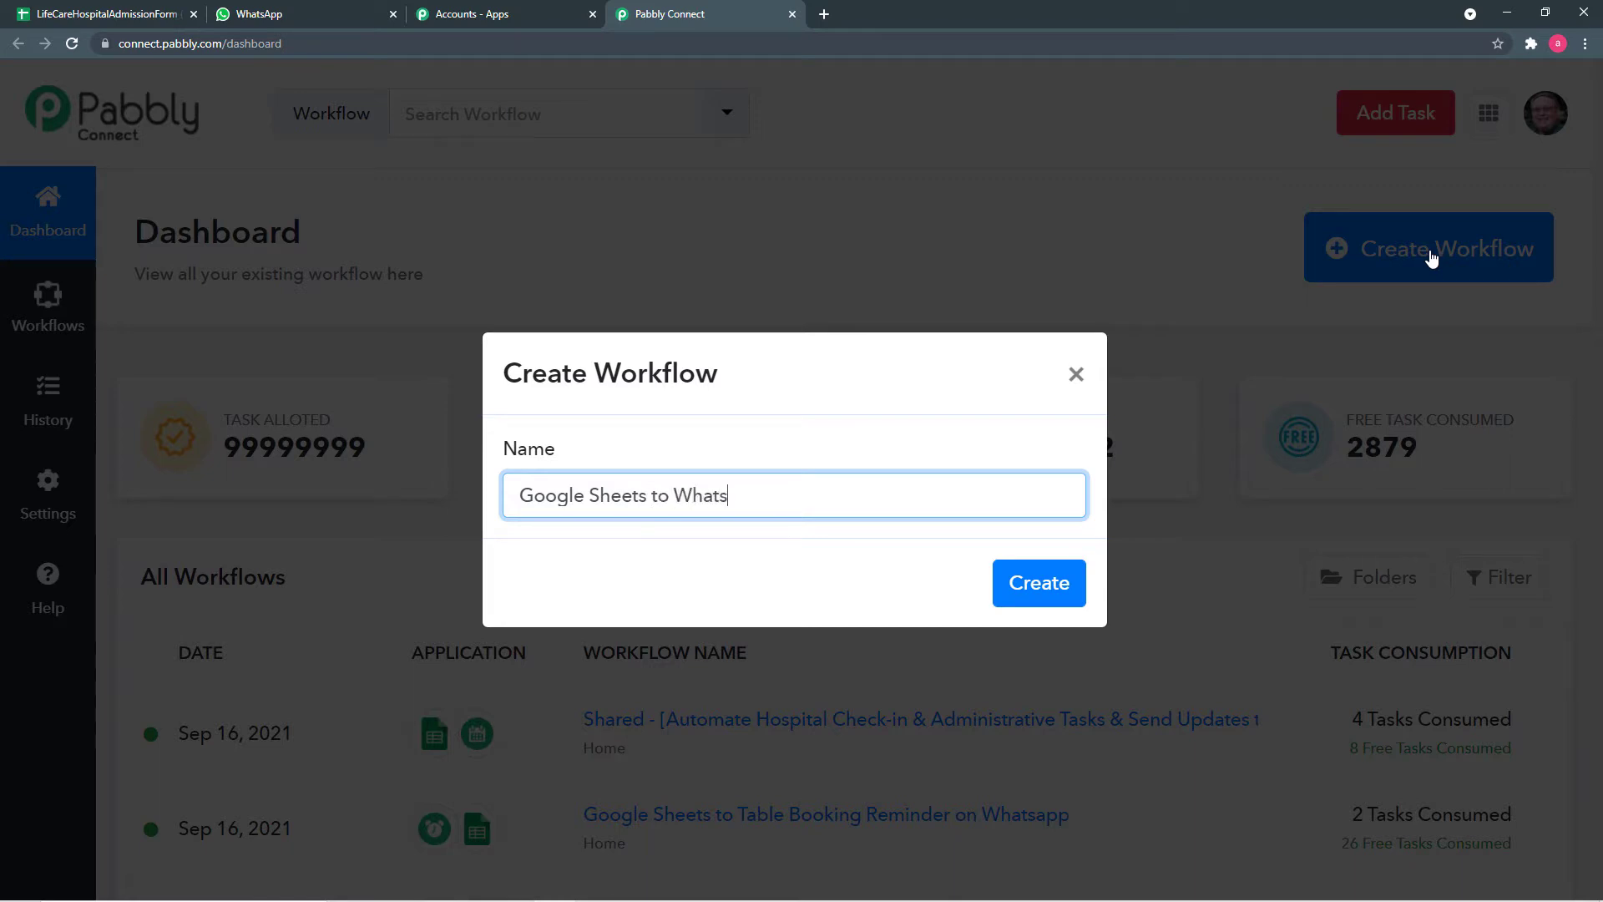
{"action": "type", "text": "app Message"}
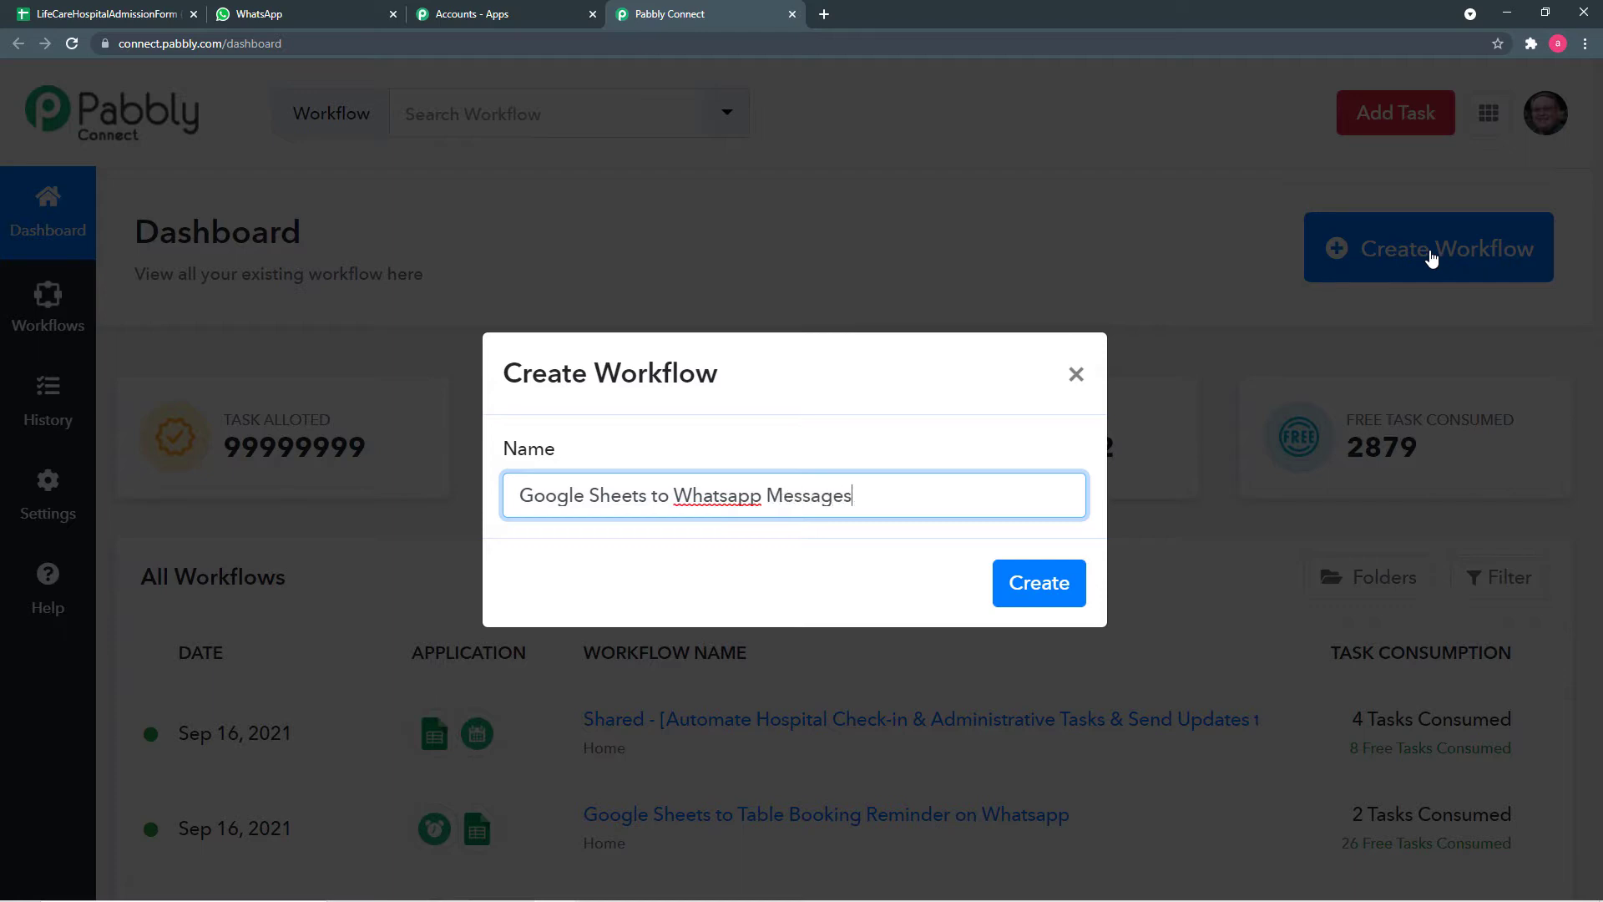
{"action": "type", "text": "s"}
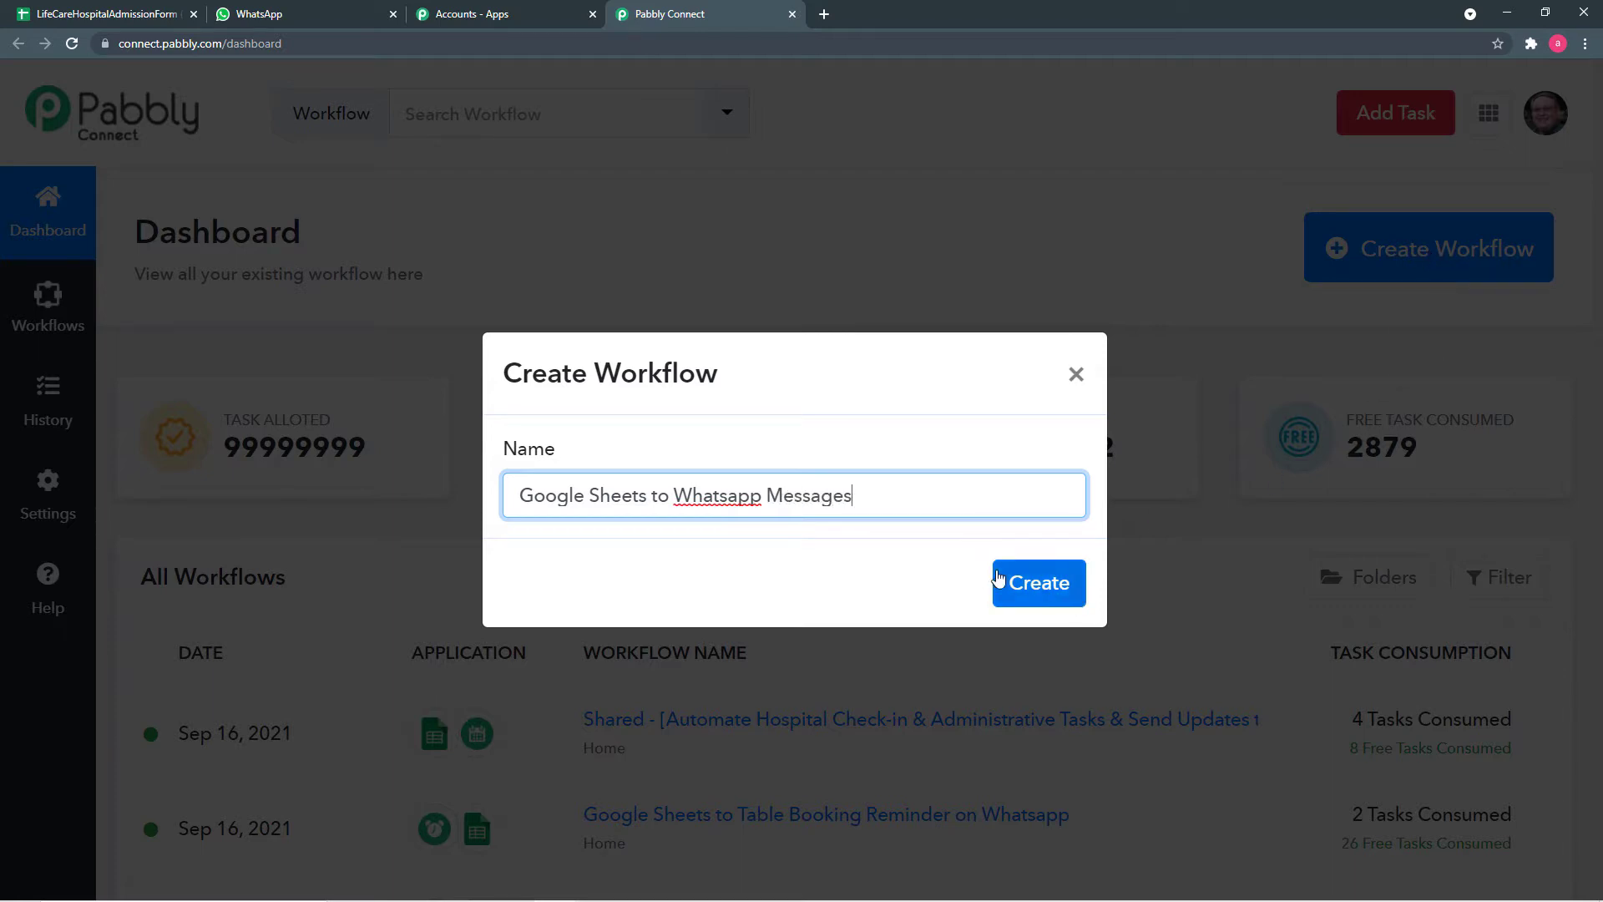
{"action": "left_click", "coordinate": [1028, 597]}
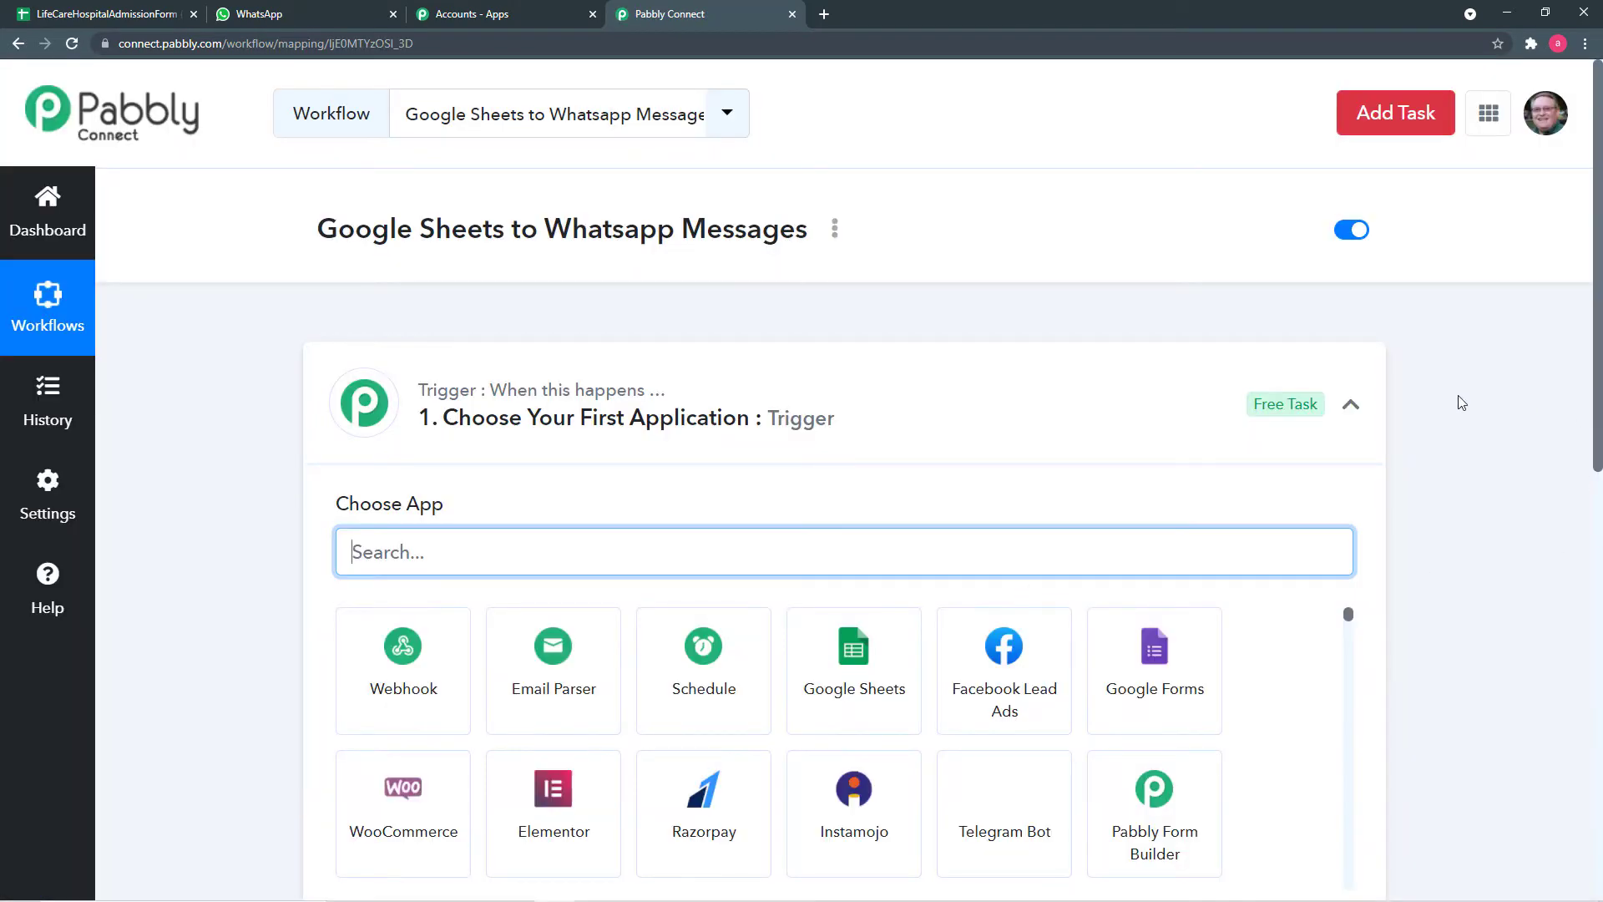
- Search 'goo' and choose Google Sheets as the workflow's trigger app
{"action": "left_click", "coordinate": [1354, 411]}
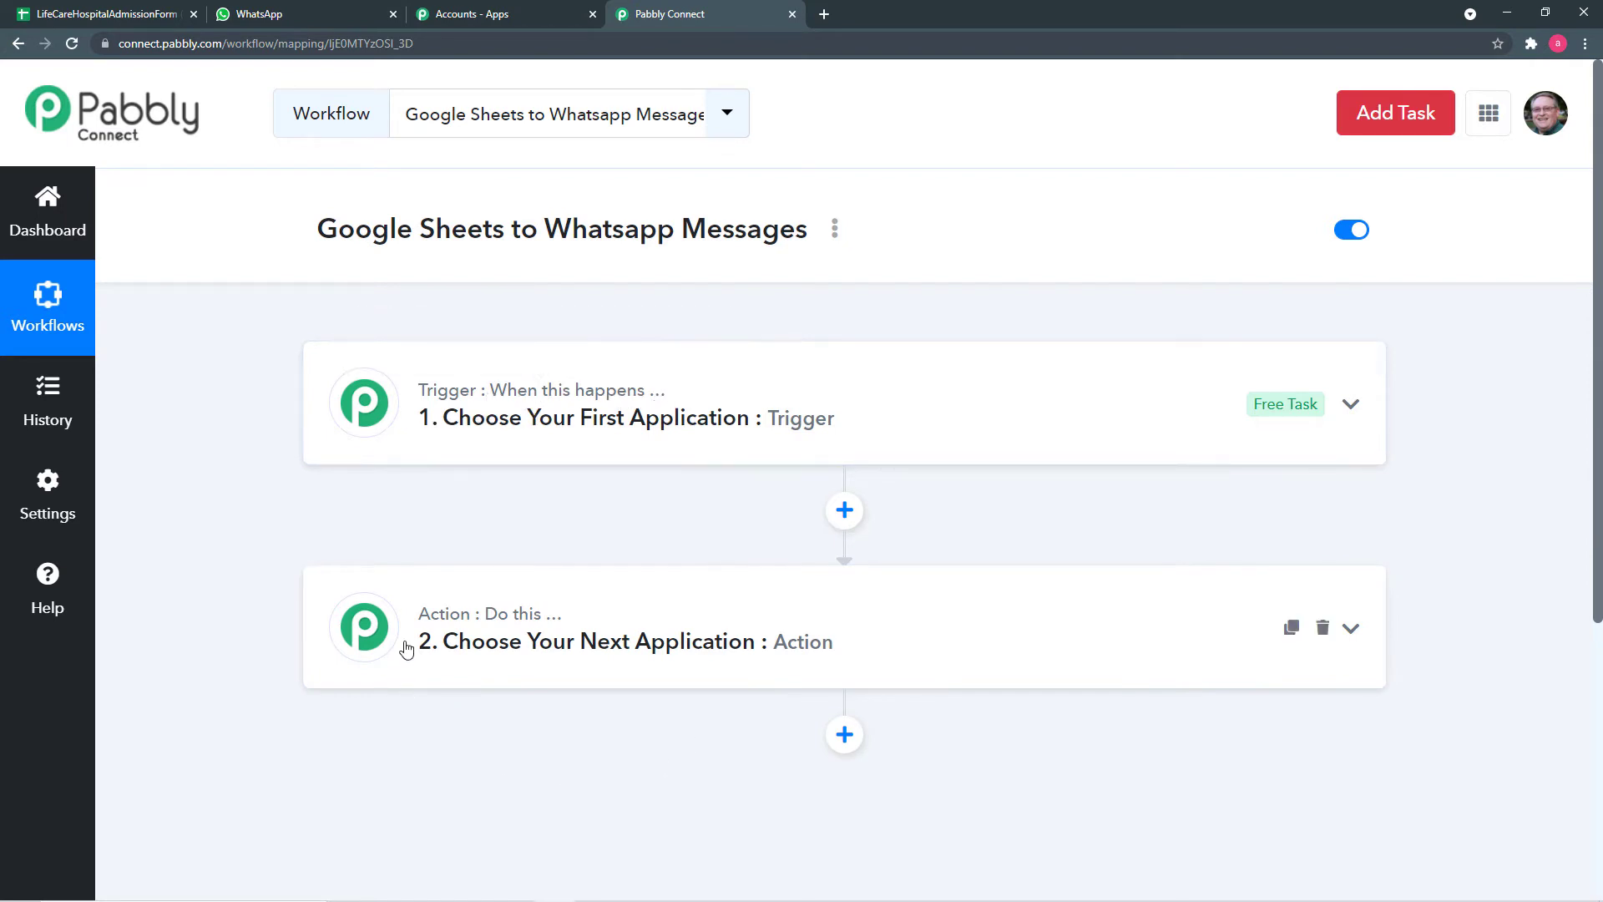
{"action": "mouse_move", "coordinate": [491, 619]}
{"action": "left_click", "coordinate": [678, 423]}
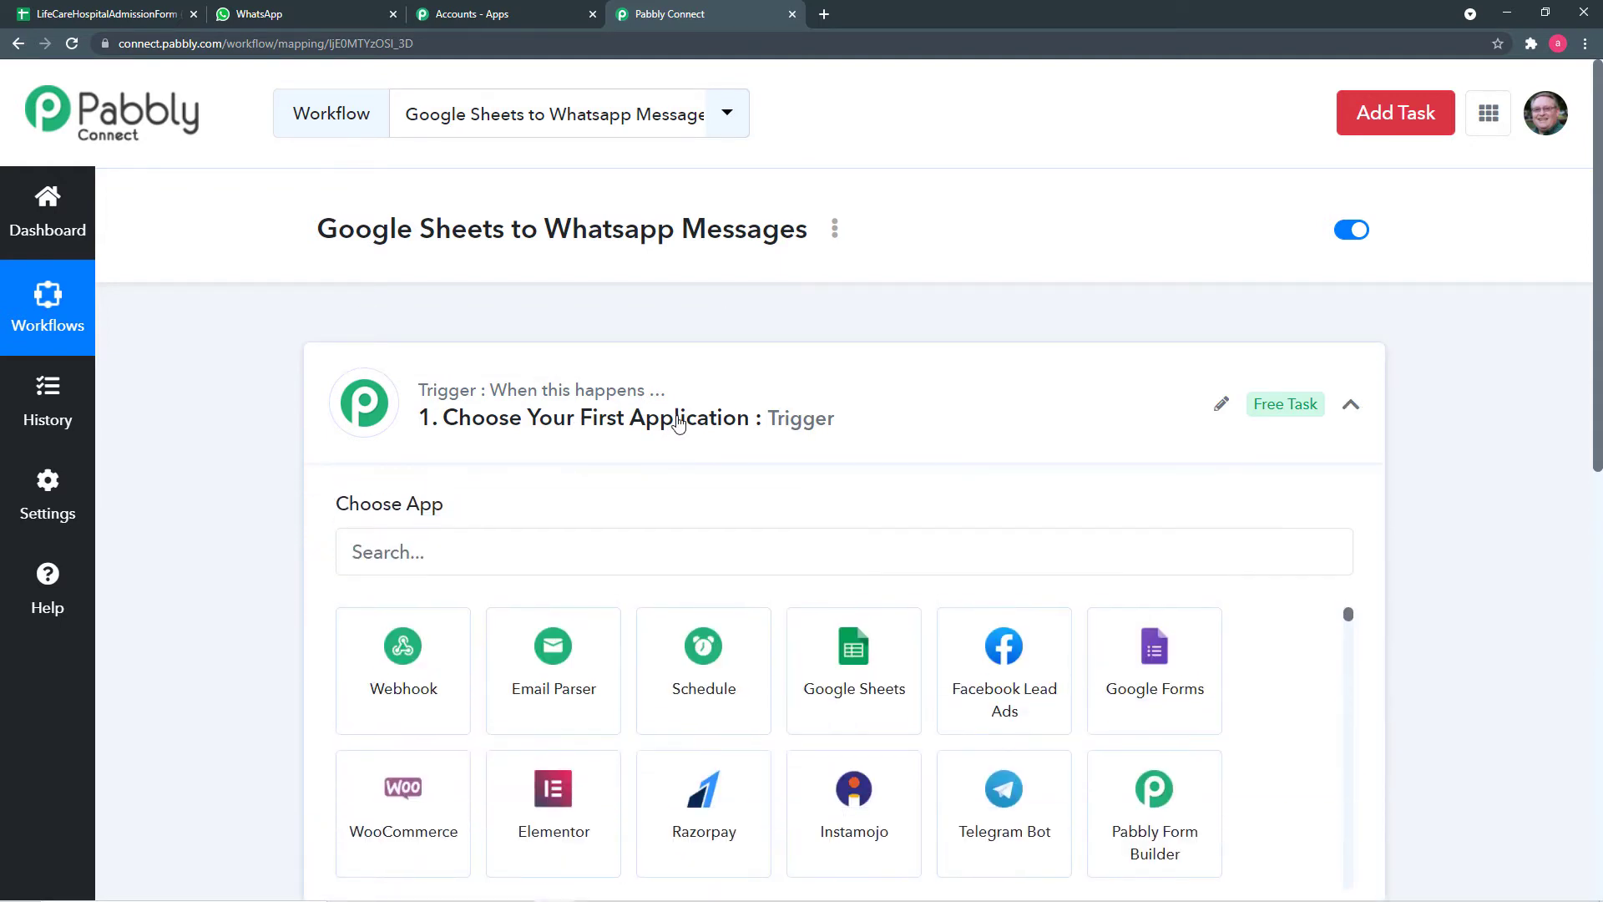
{"action": "scroll", "coordinate": [668, 422], "scroll_direction": "down", "scroll_amount": 1}
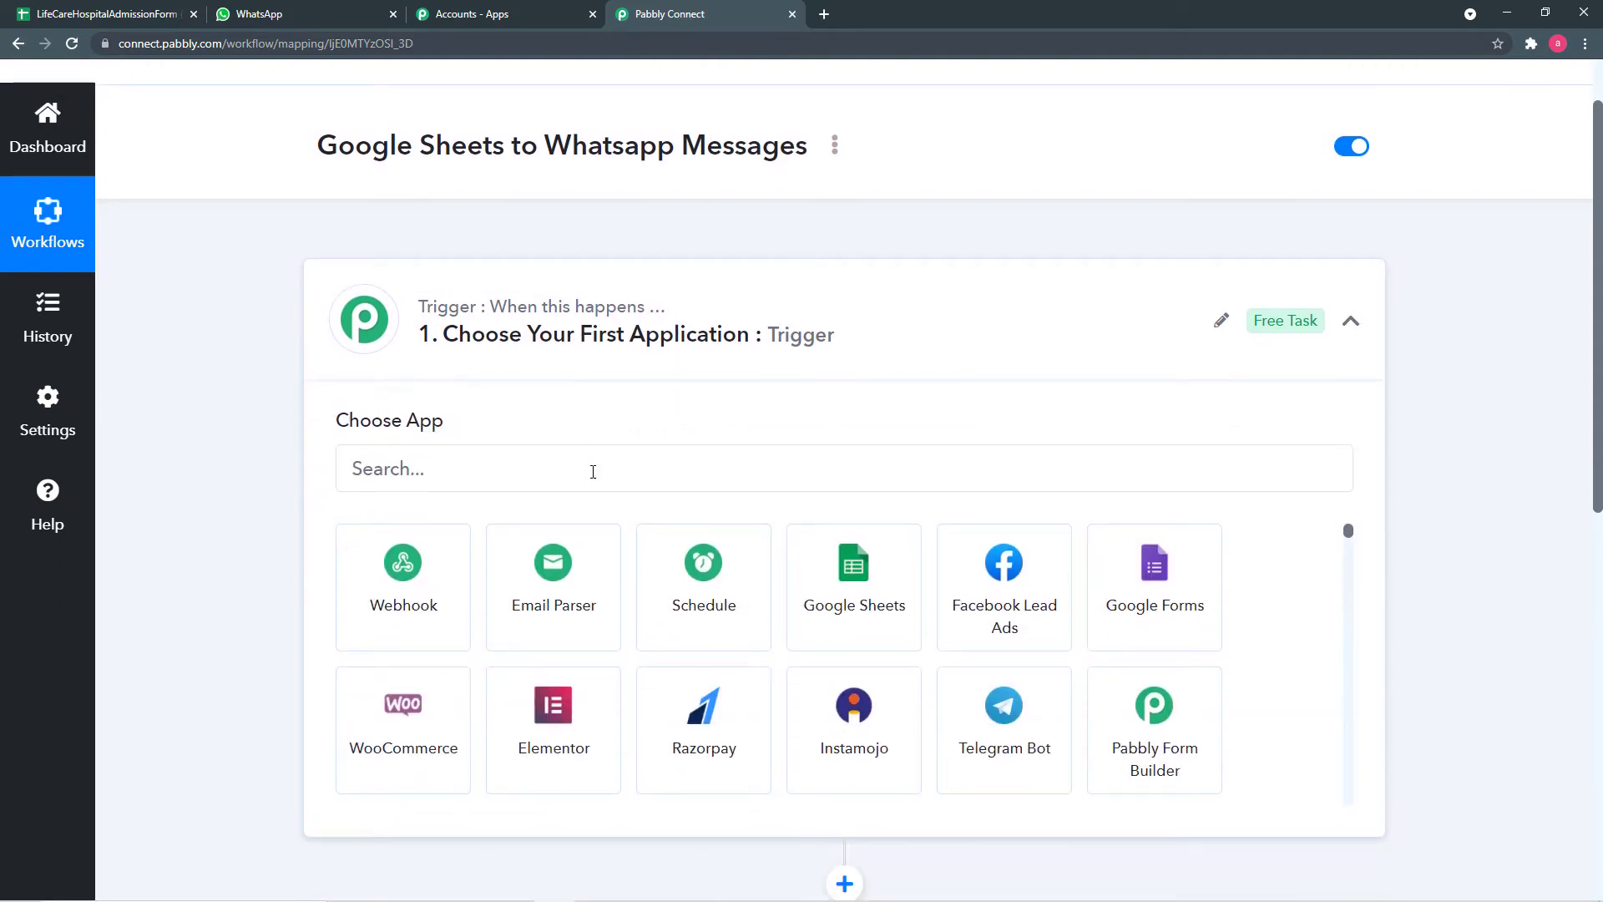
{"action": "left_click", "coordinate": [593, 472]}
{"action": "type", "text": "goo"}
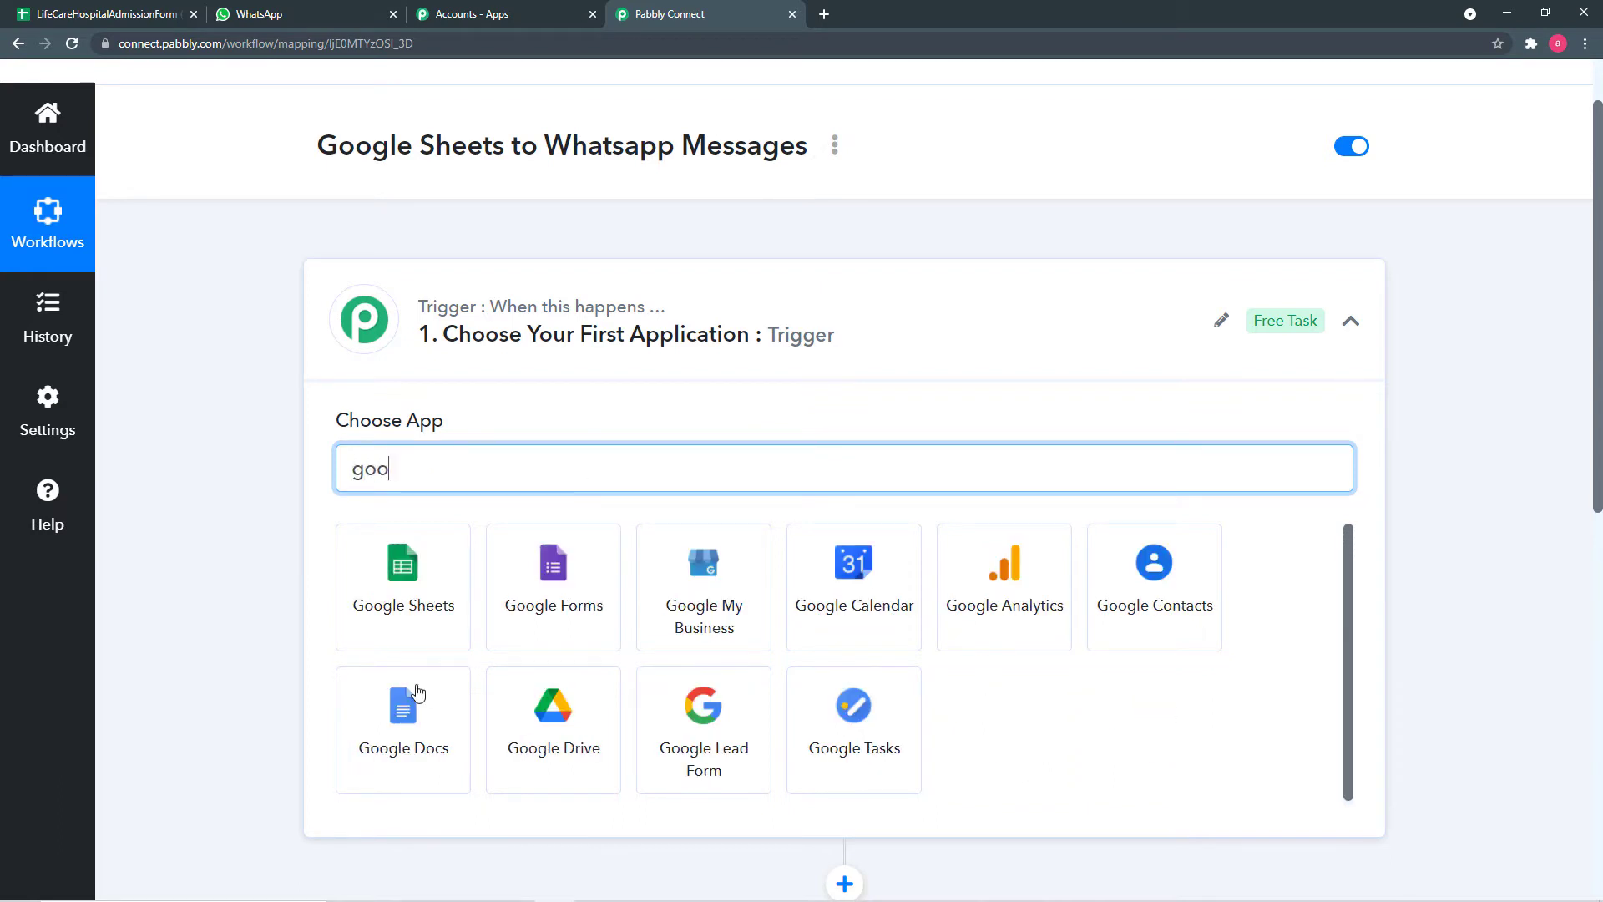
{"action": "left_click", "coordinate": [408, 616]}
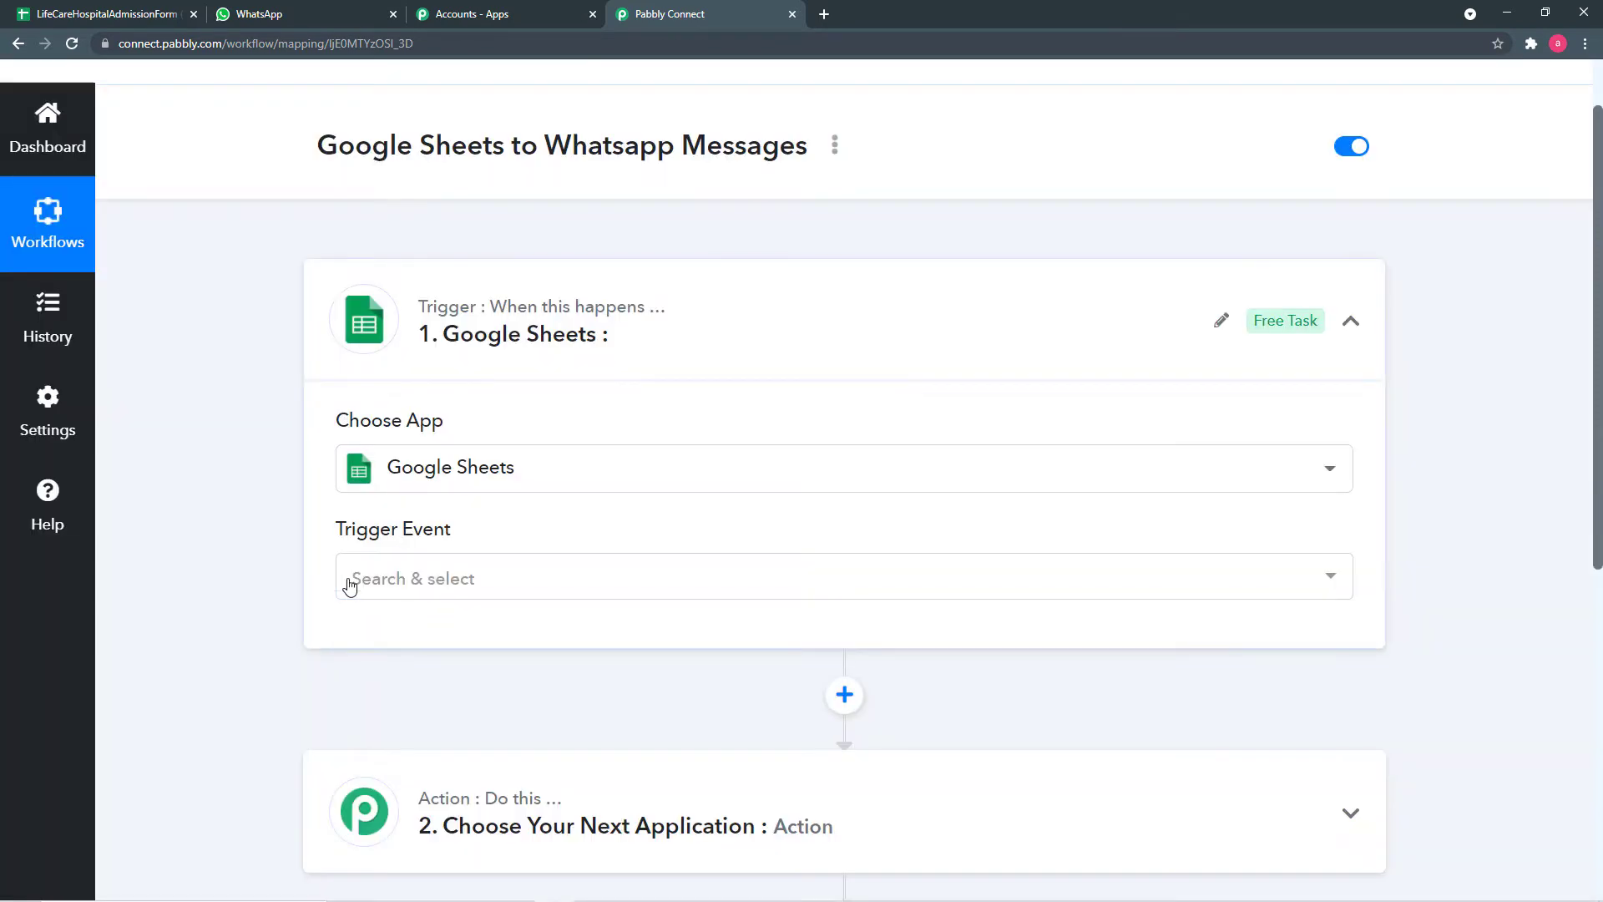
{"action": "scroll", "coordinate": [288, 541], "scroll_direction": "down", "scroll_amount": 2}
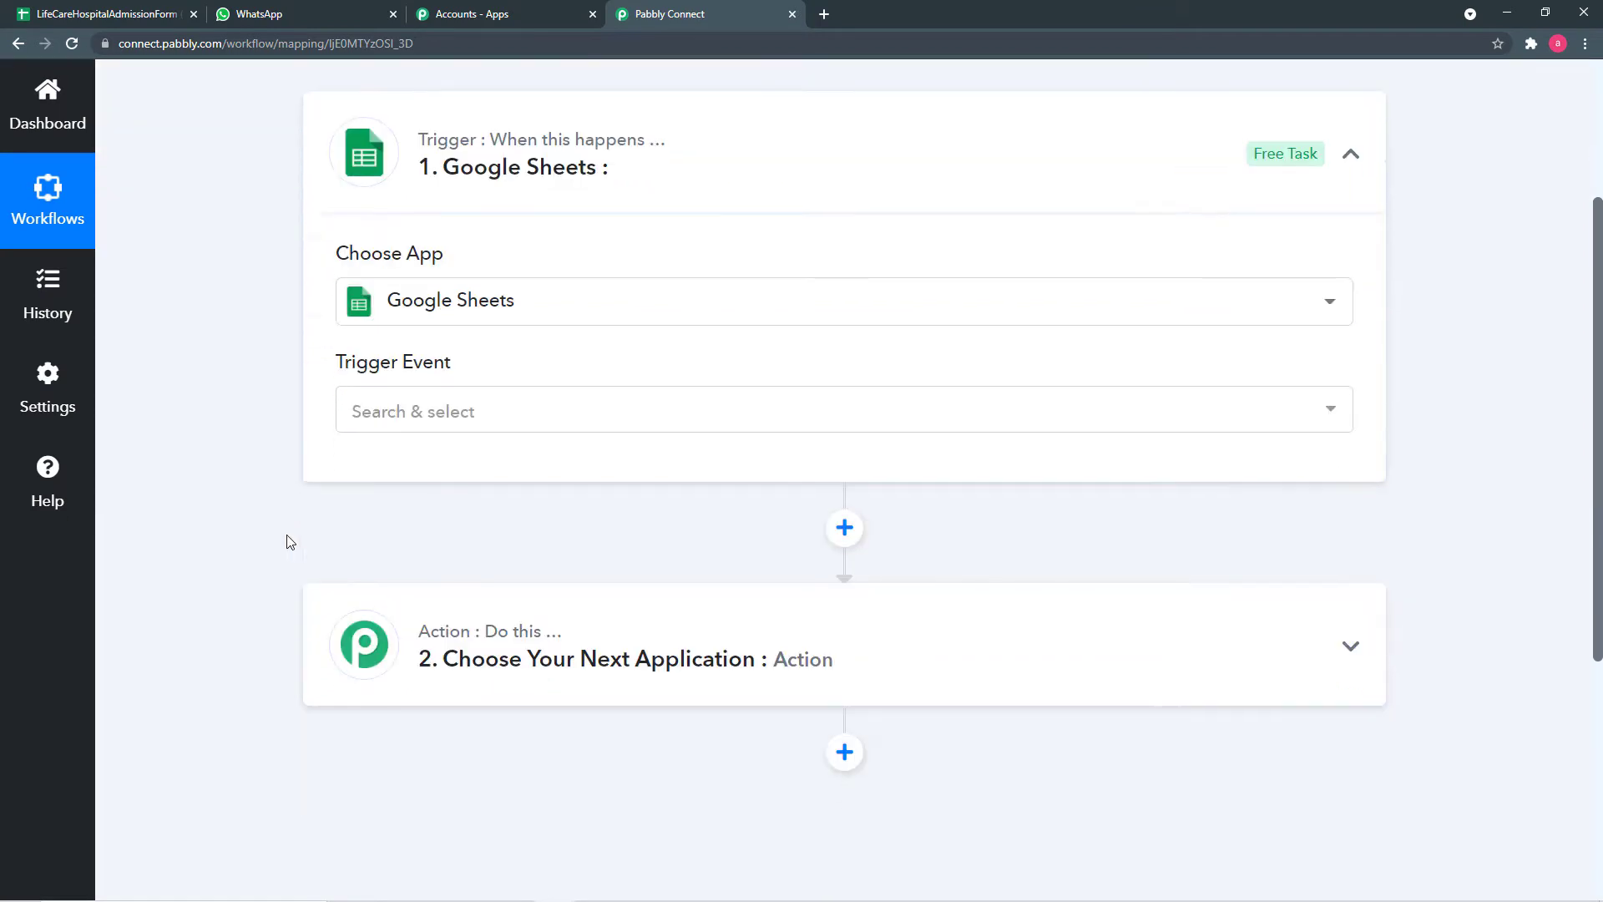
{"action": "left_click", "coordinate": [517, 412]}
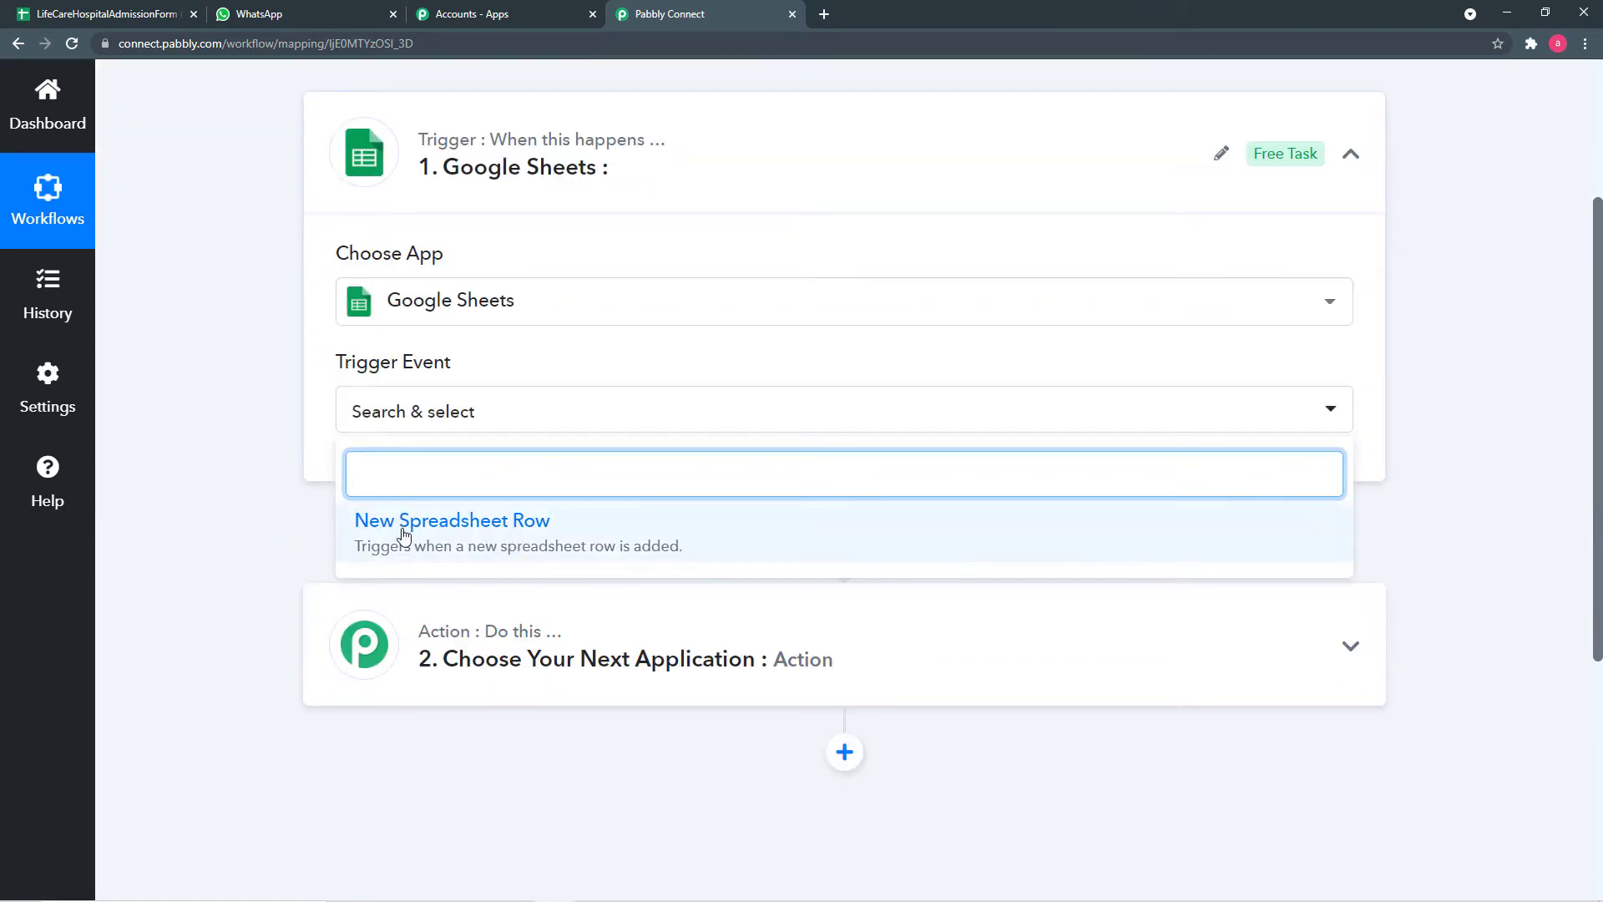
- Set the trigger event to New Spreadsheet Row and copy its webhook URL
{"action": "left_click", "coordinate": [547, 526]}
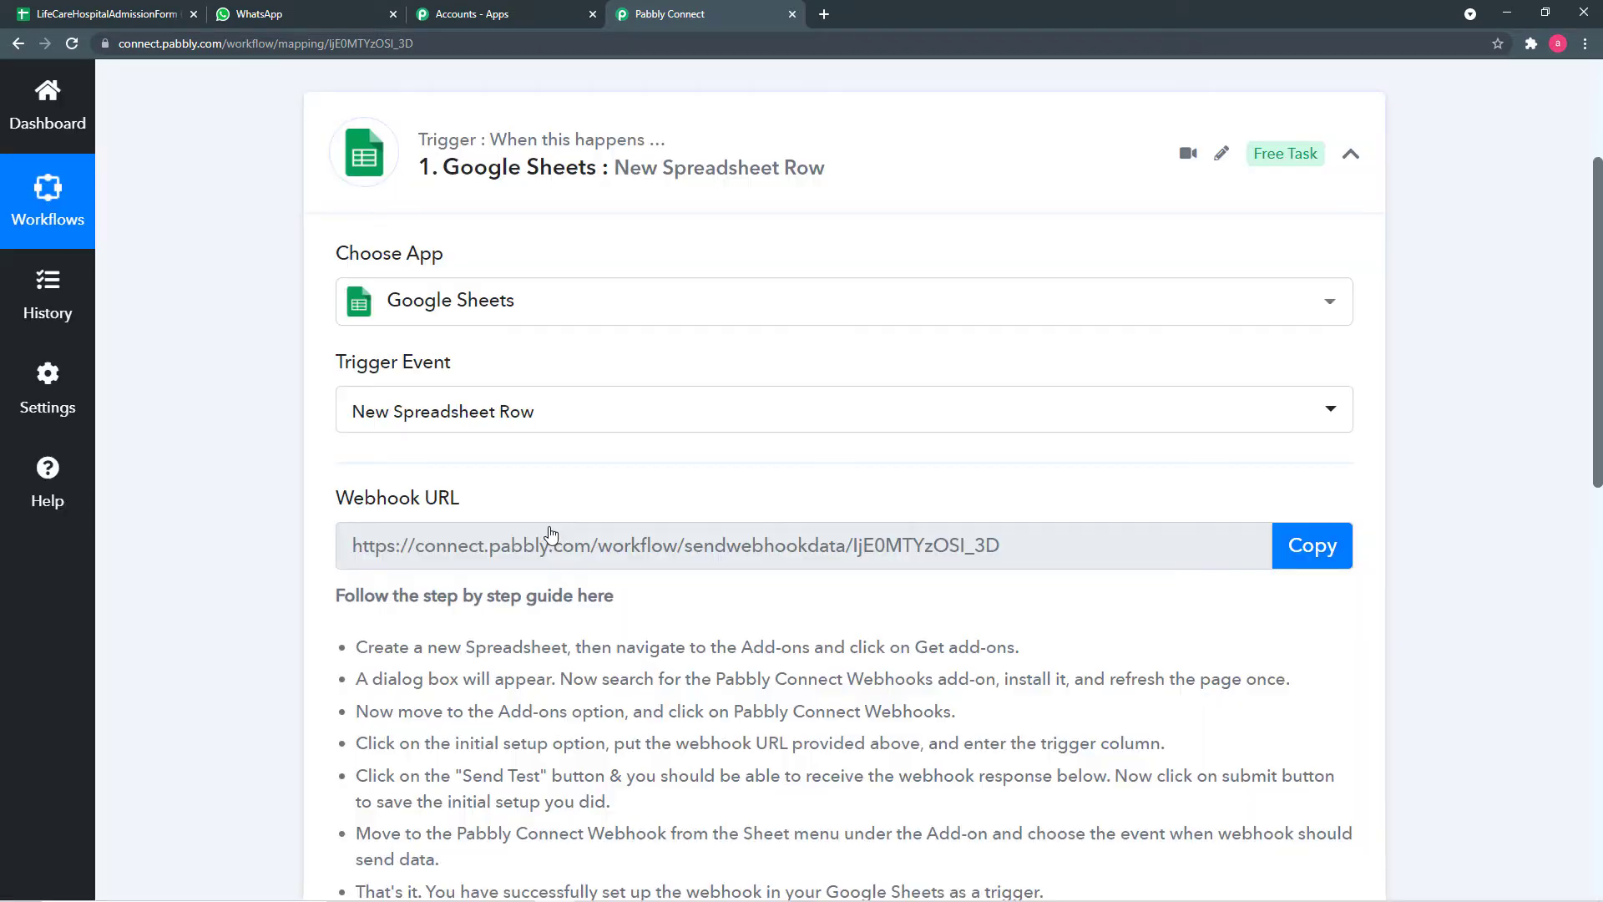
{"action": "scroll", "coordinate": [324, 471], "scroll_direction": "down", "scroll_amount": 1}
{"action": "scroll", "coordinate": [324, 472], "scroll_direction": "down", "scroll_amount": 1}
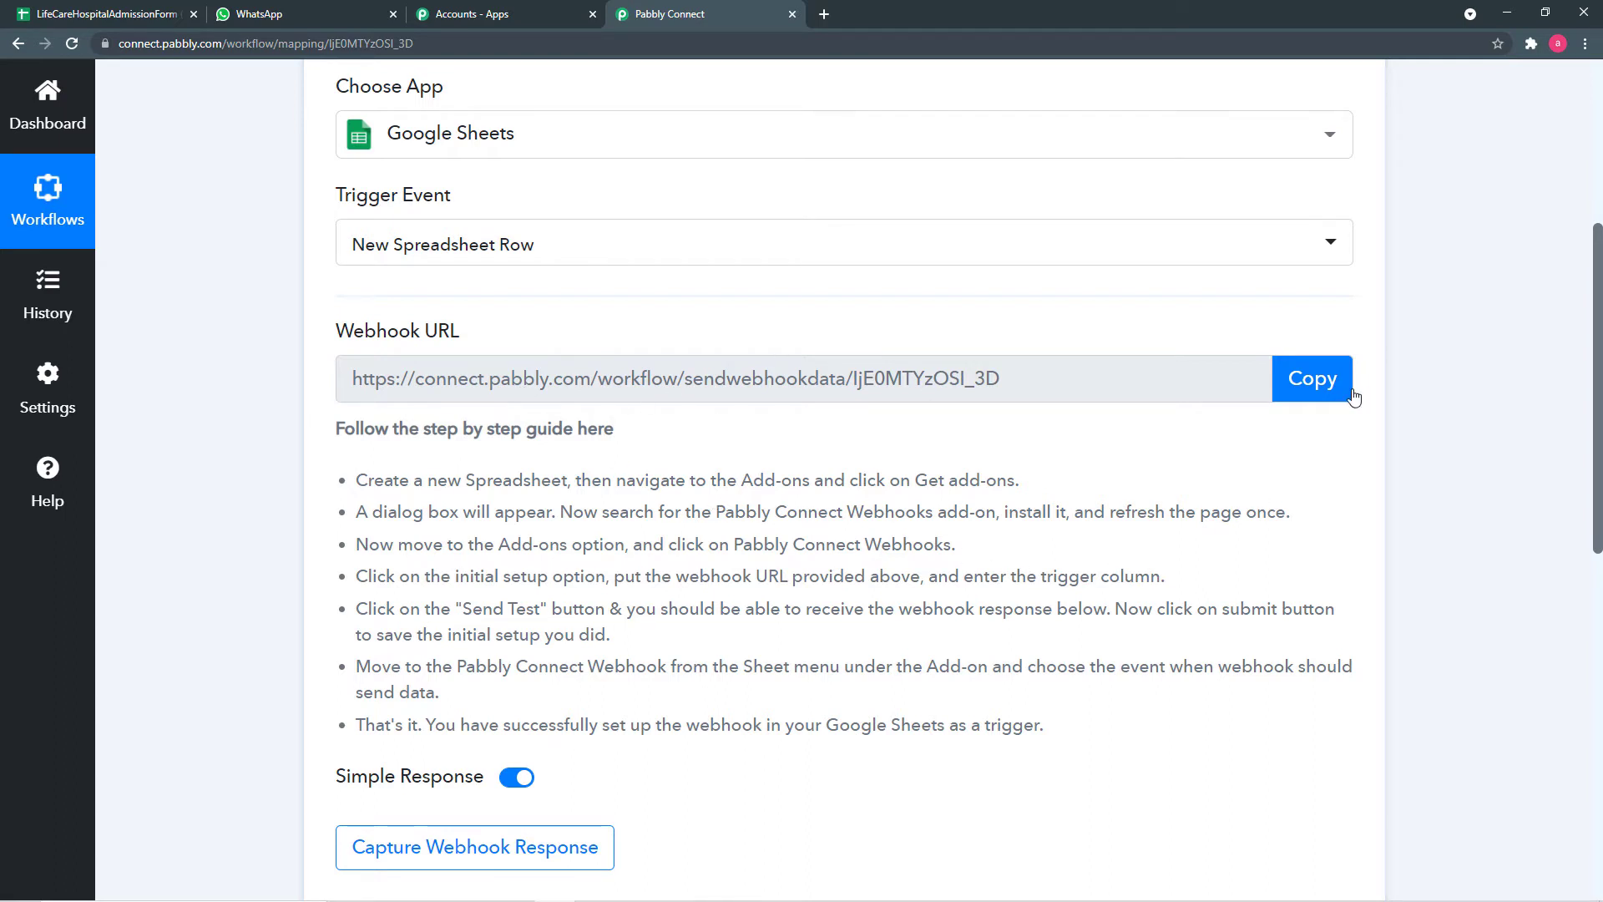
{"action": "left_click", "coordinate": [1312, 382]}
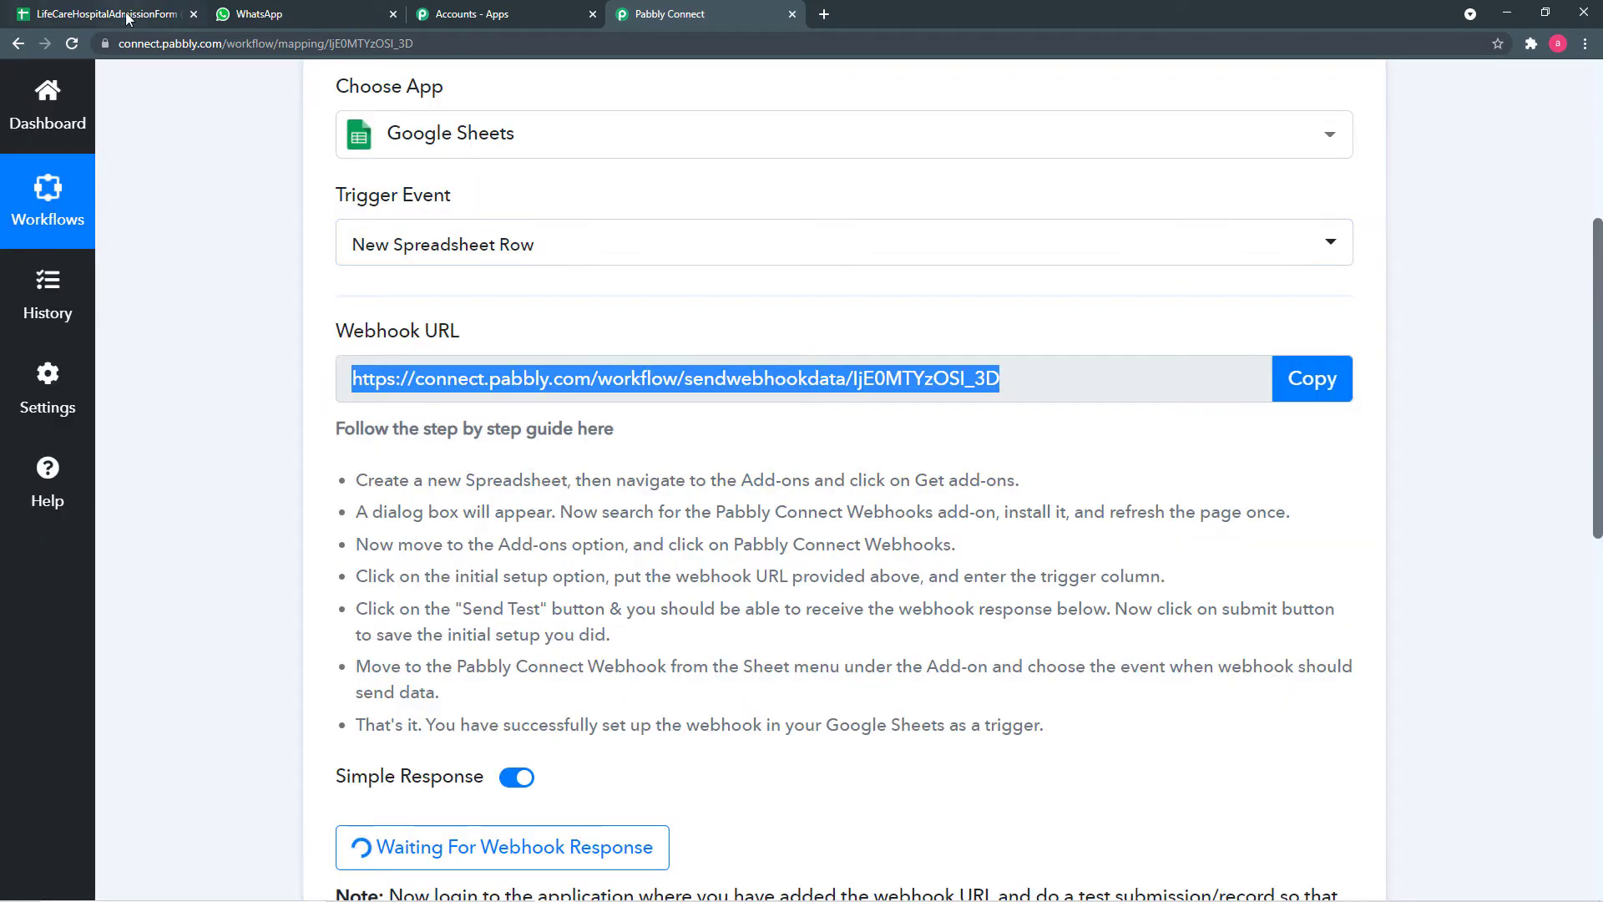
{"action": "left_click", "coordinate": [126, 19]}
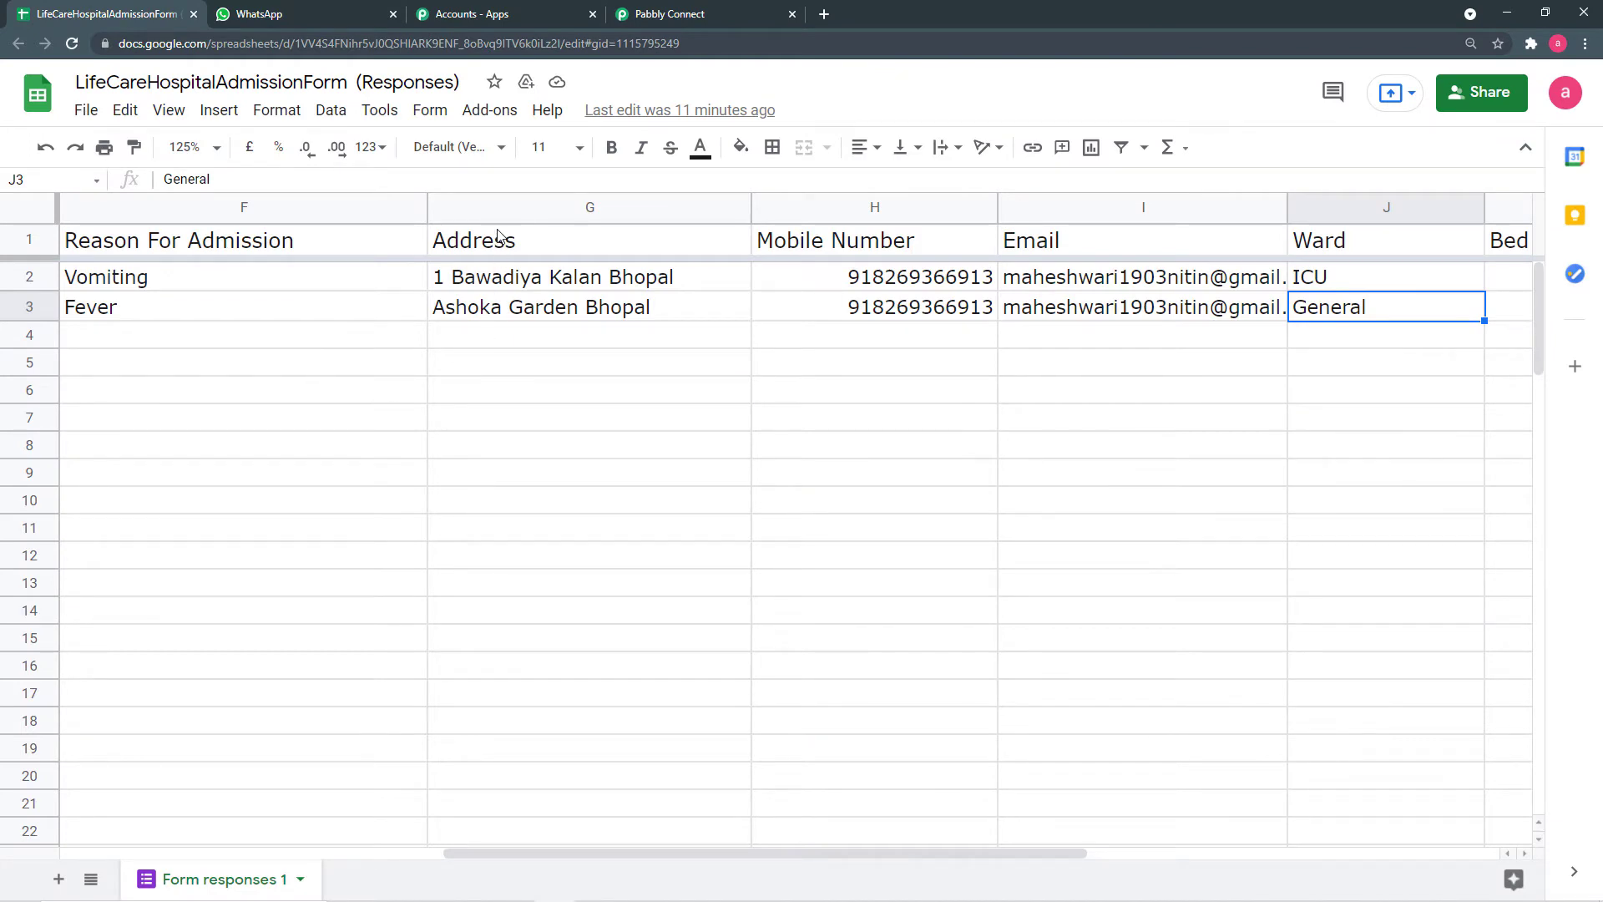
- Install the Pabbly Connect Webhooks add-on from the Workspace Marketplace, found by searching 'pabb'
{"action": "left_click", "coordinate": [485, 117]}
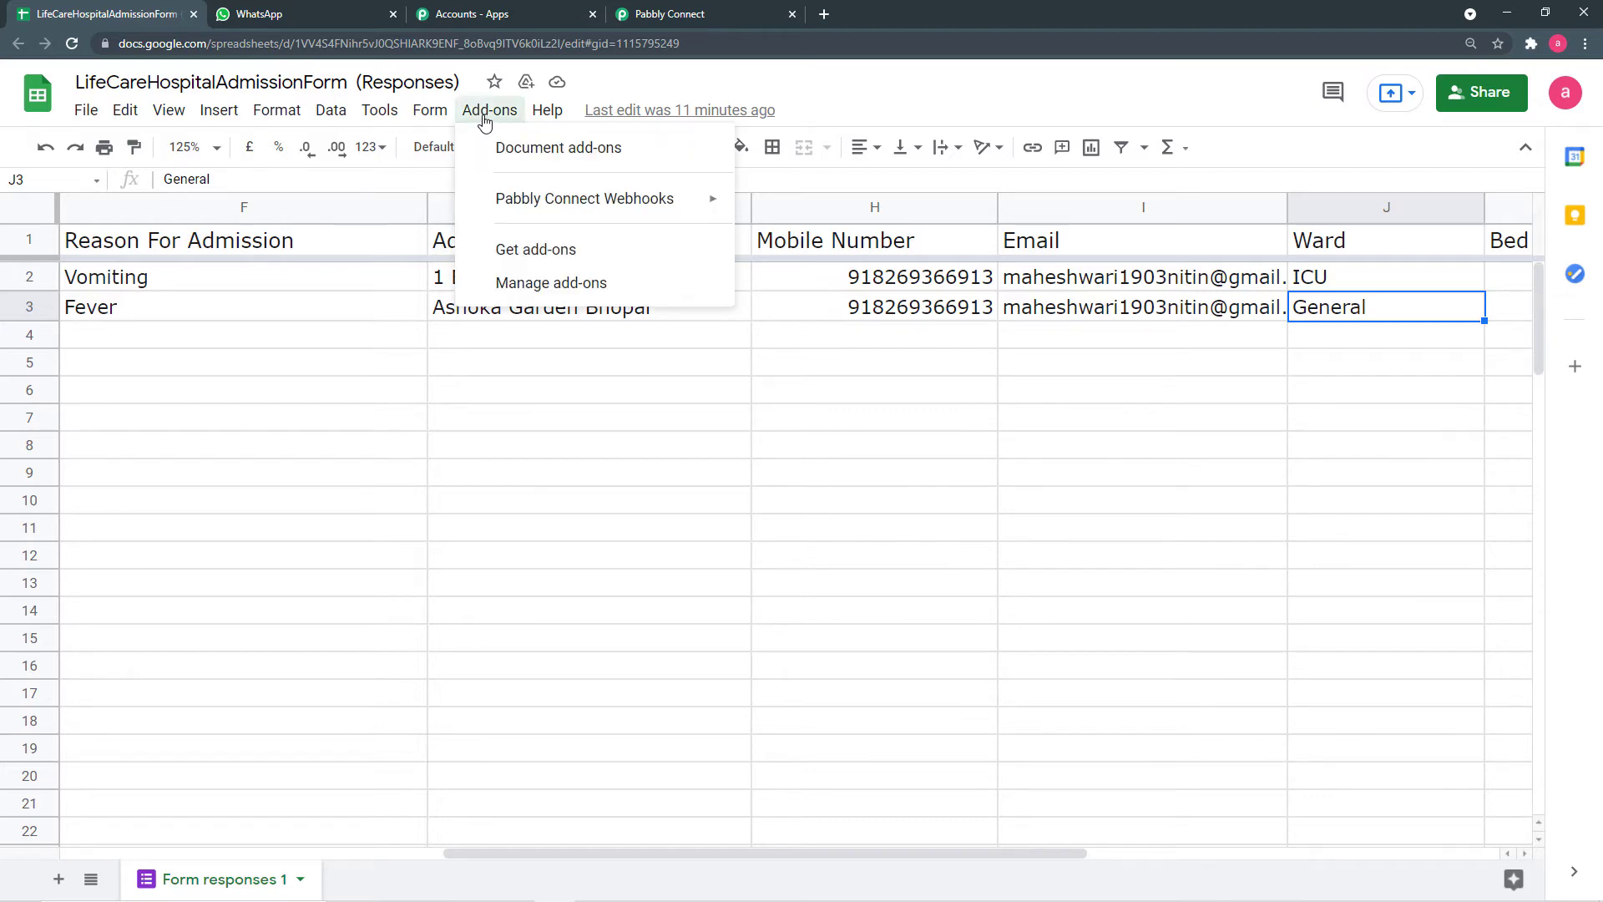
{"action": "left_click", "coordinate": [511, 250]}
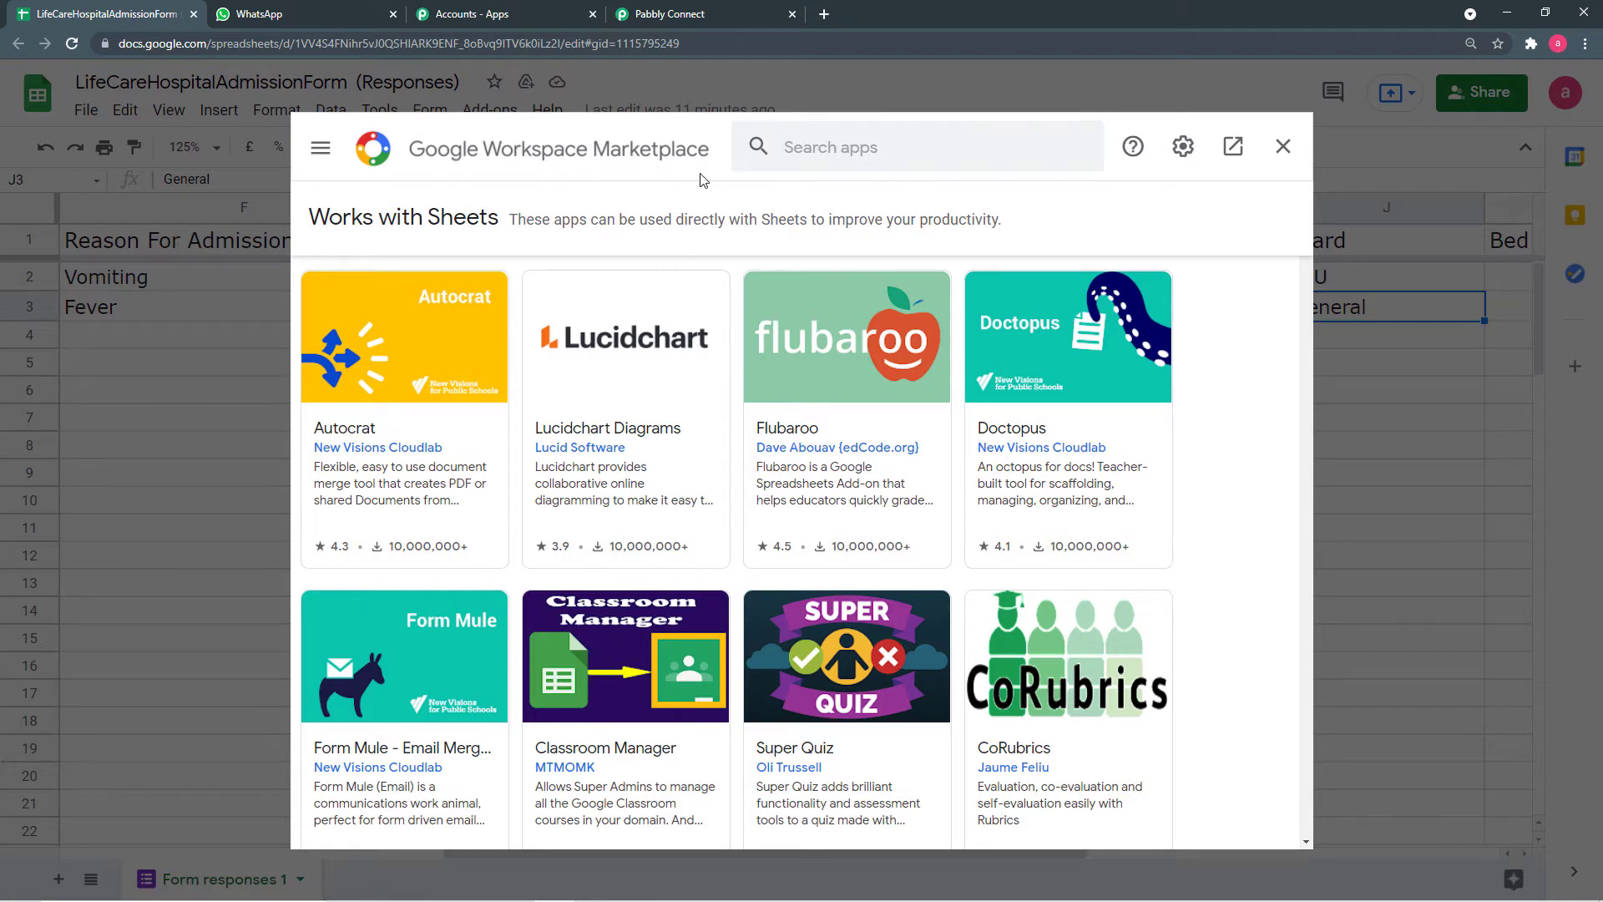
{"action": "left_click", "coordinate": [899, 155]}
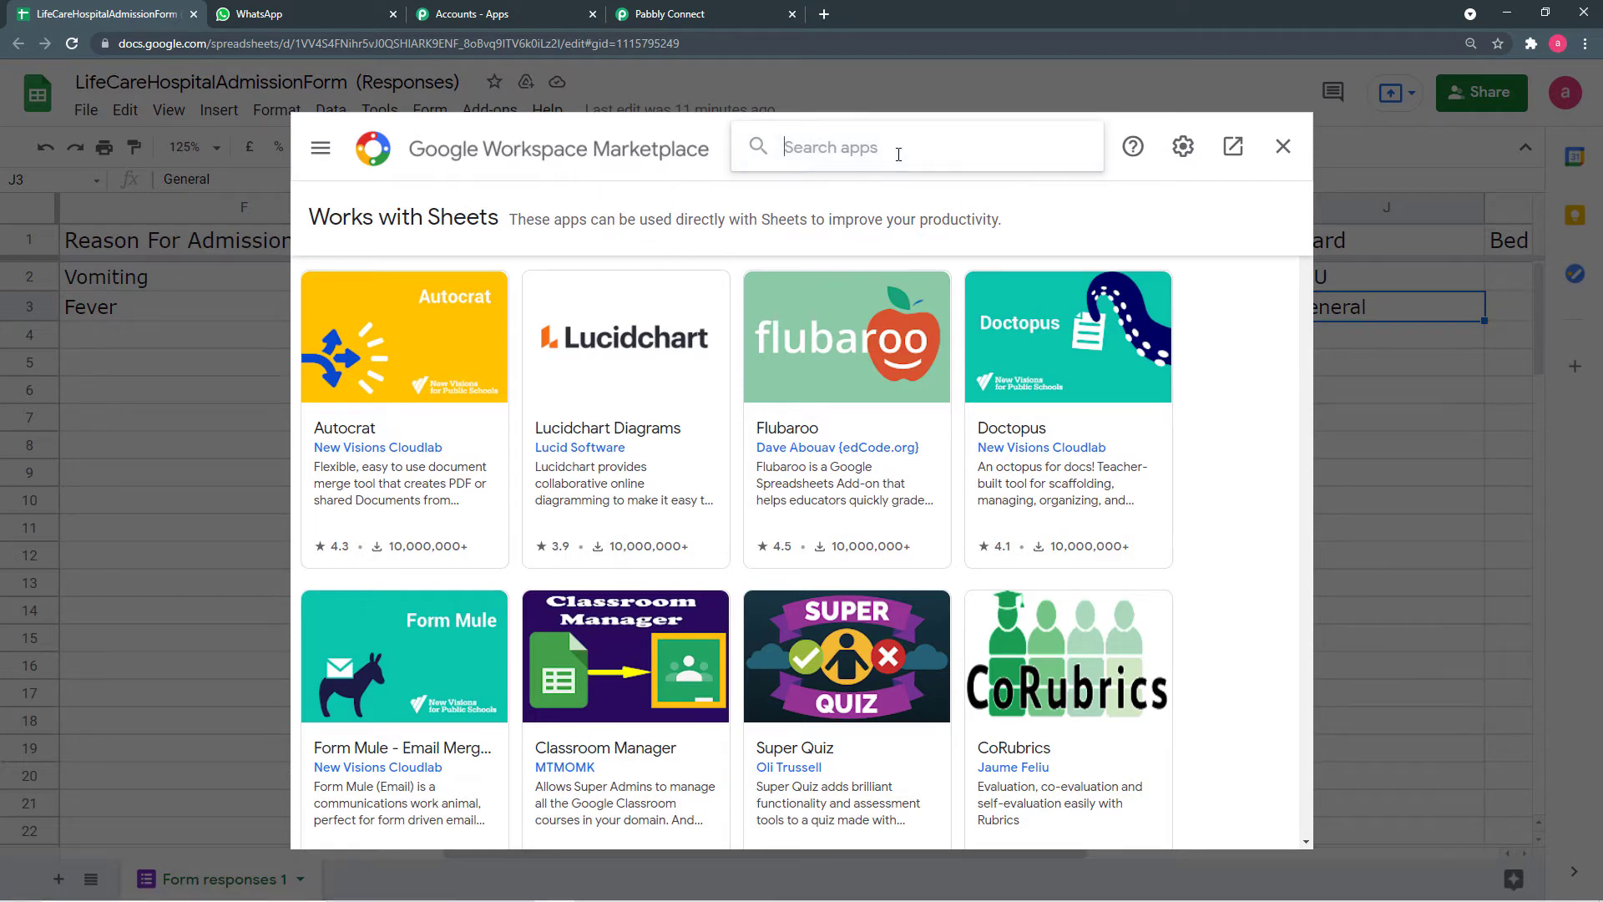
{"action": "type", "text": "pa"}
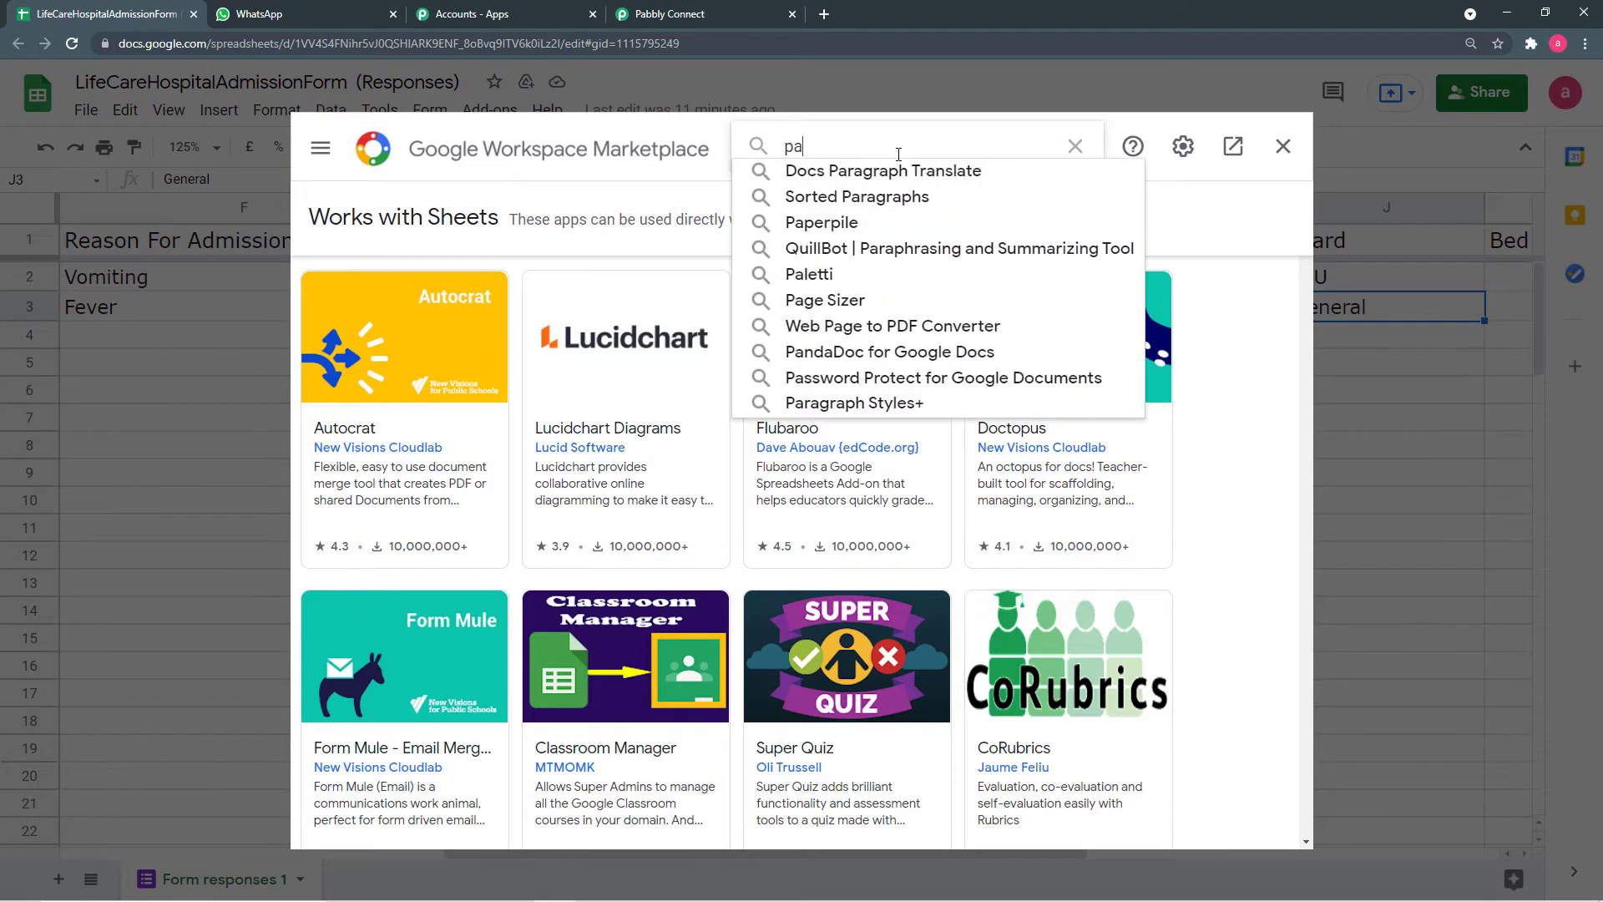
{"action": "type", "text": "bb"}
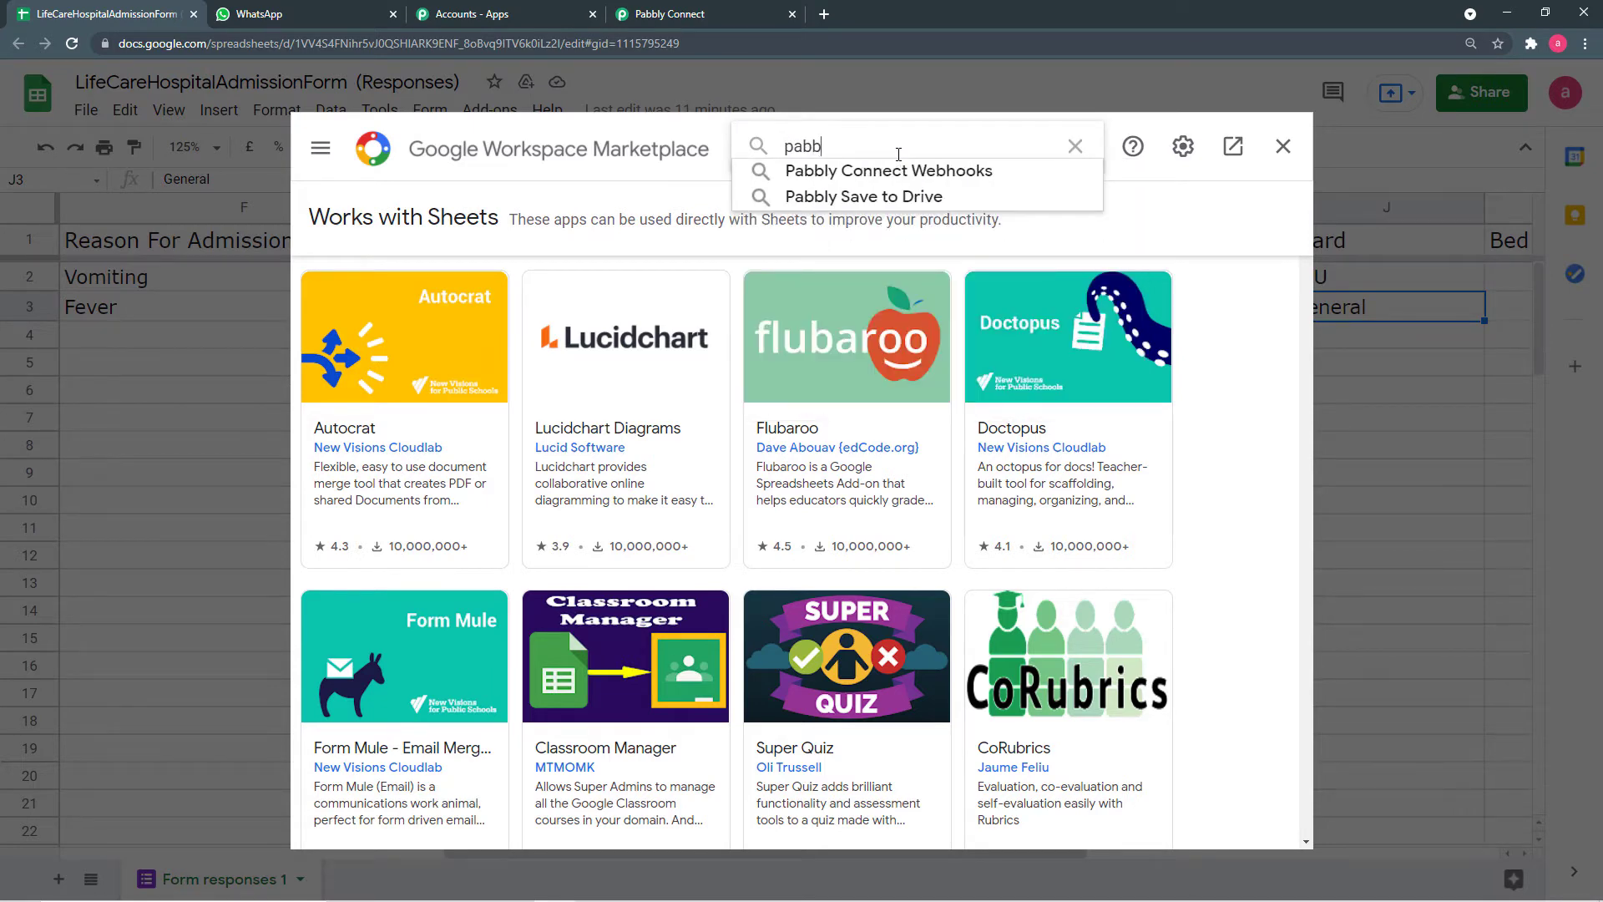
{"action": "left_click", "coordinate": [878, 175]}
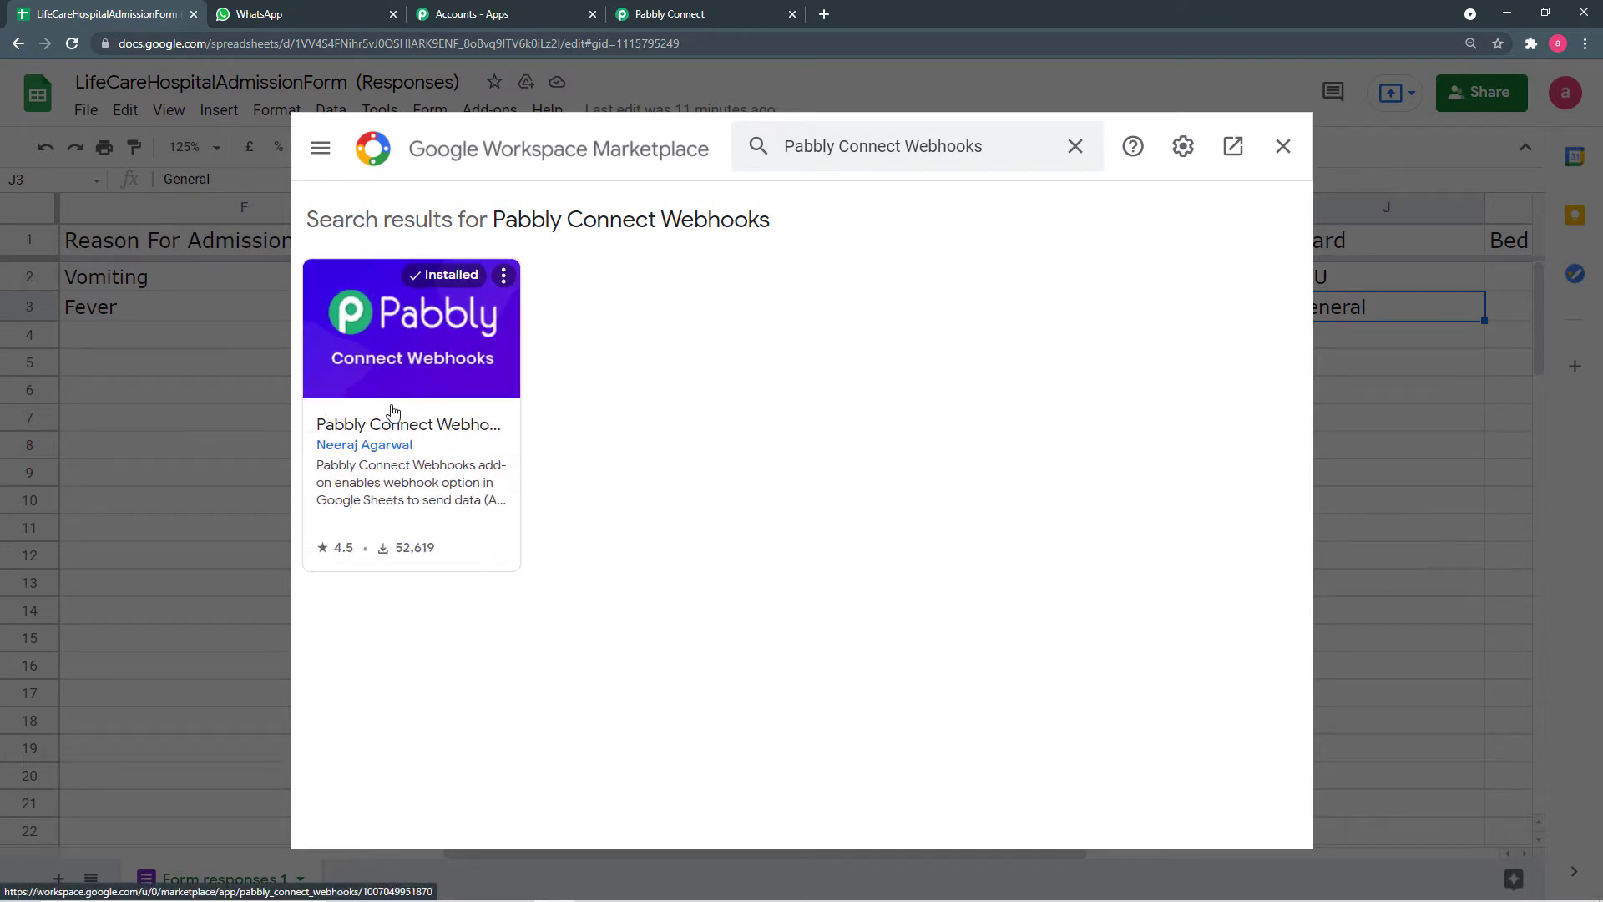
{"action": "left_click", "coordinate": [1283, 147]}
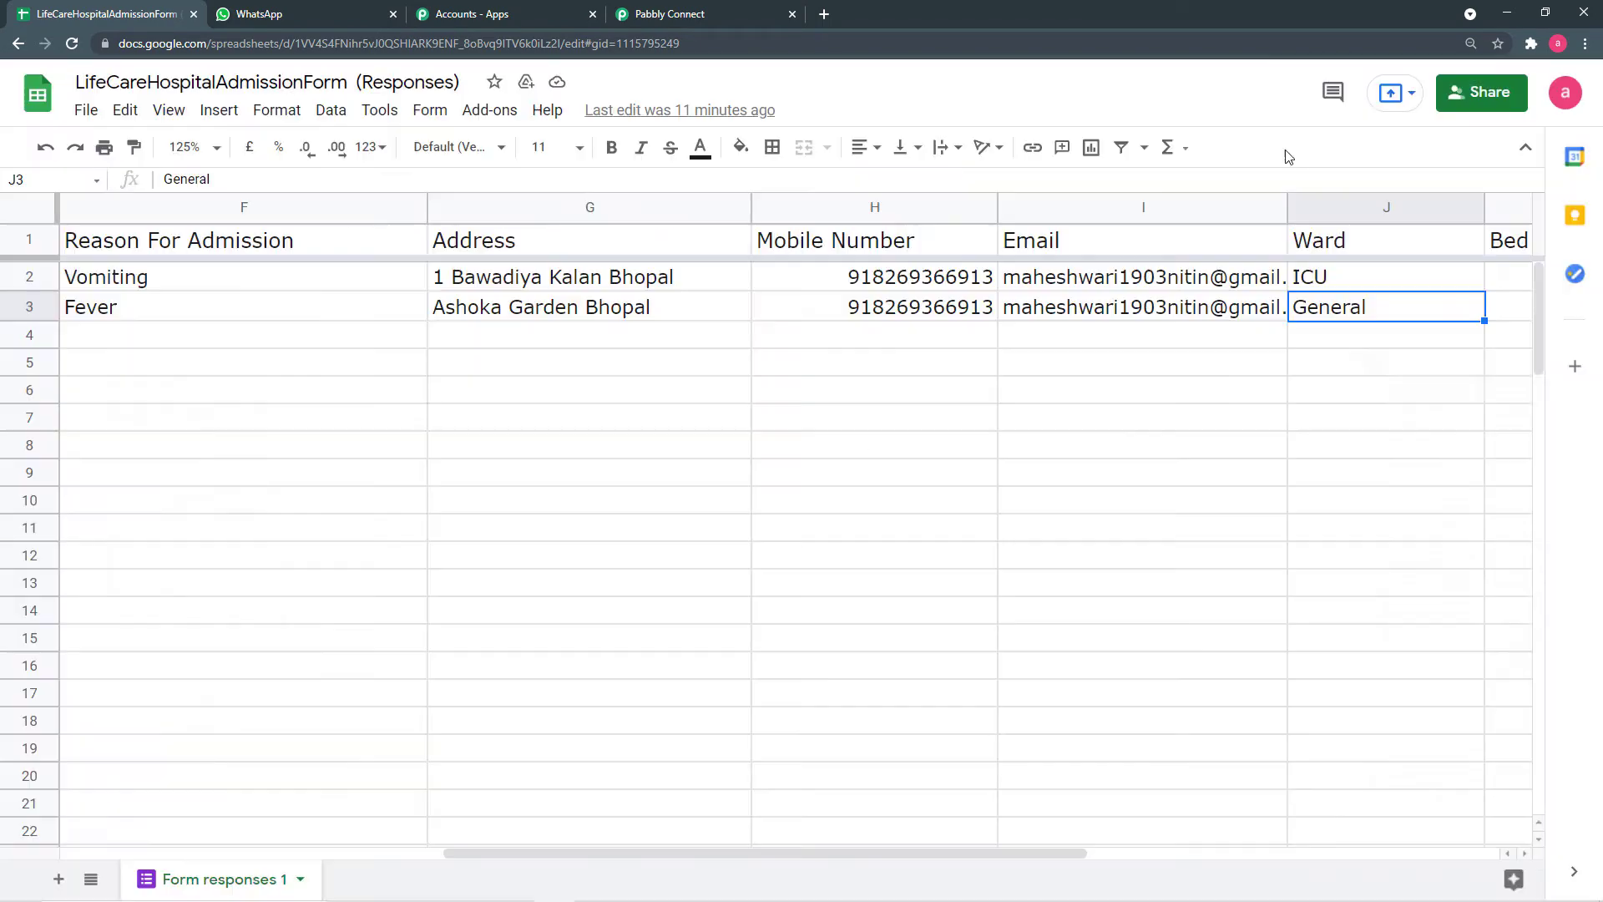
- Reload the spreadsheet and open the Pabbly Connect Webhooks Initial Setup form
{"action": "left_click", "coordinate": [74, 46]}
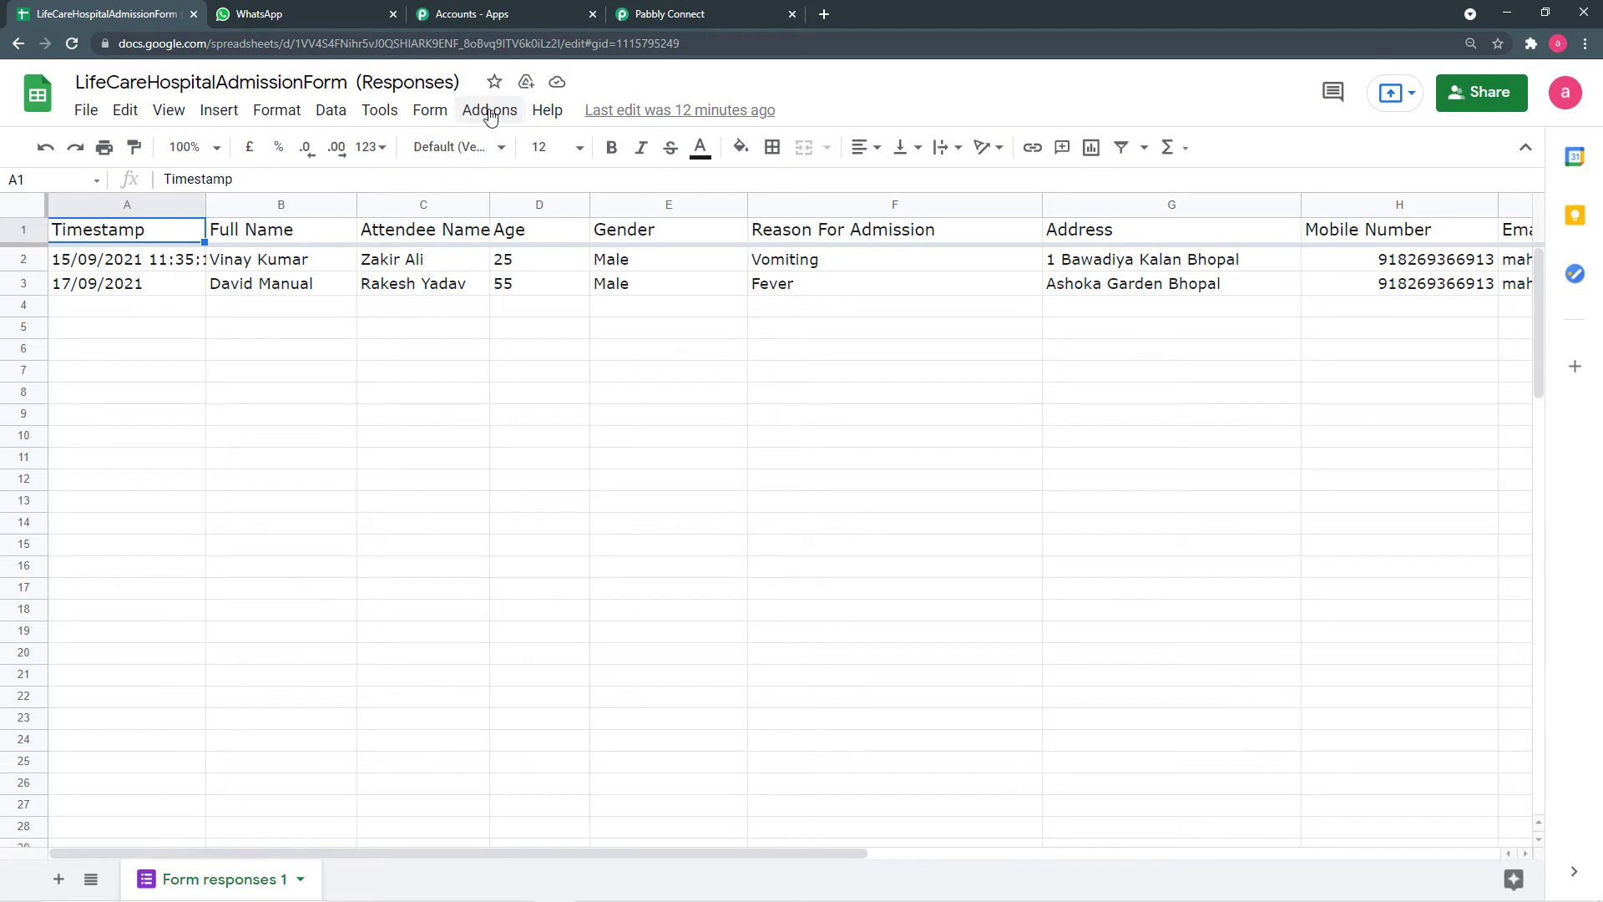
{"action": "left_click", "coordinate": [490, 117]}
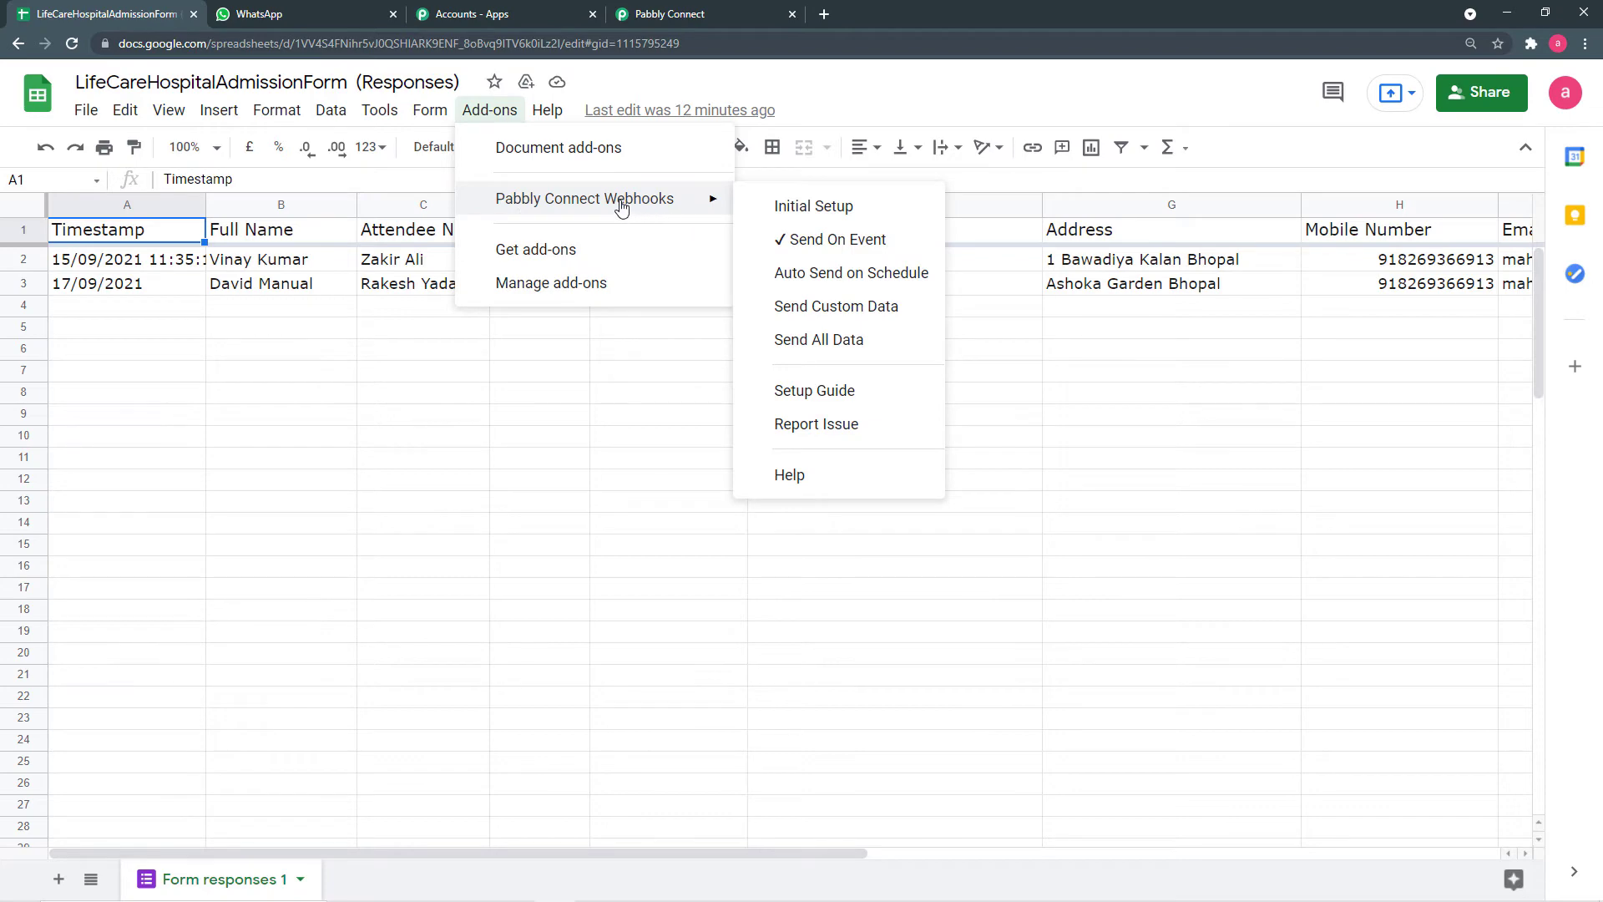
{"action": "mouse_move", "coordinate": [591, 198]}
{"action": "left_click", "coordinate": [794, 209]}
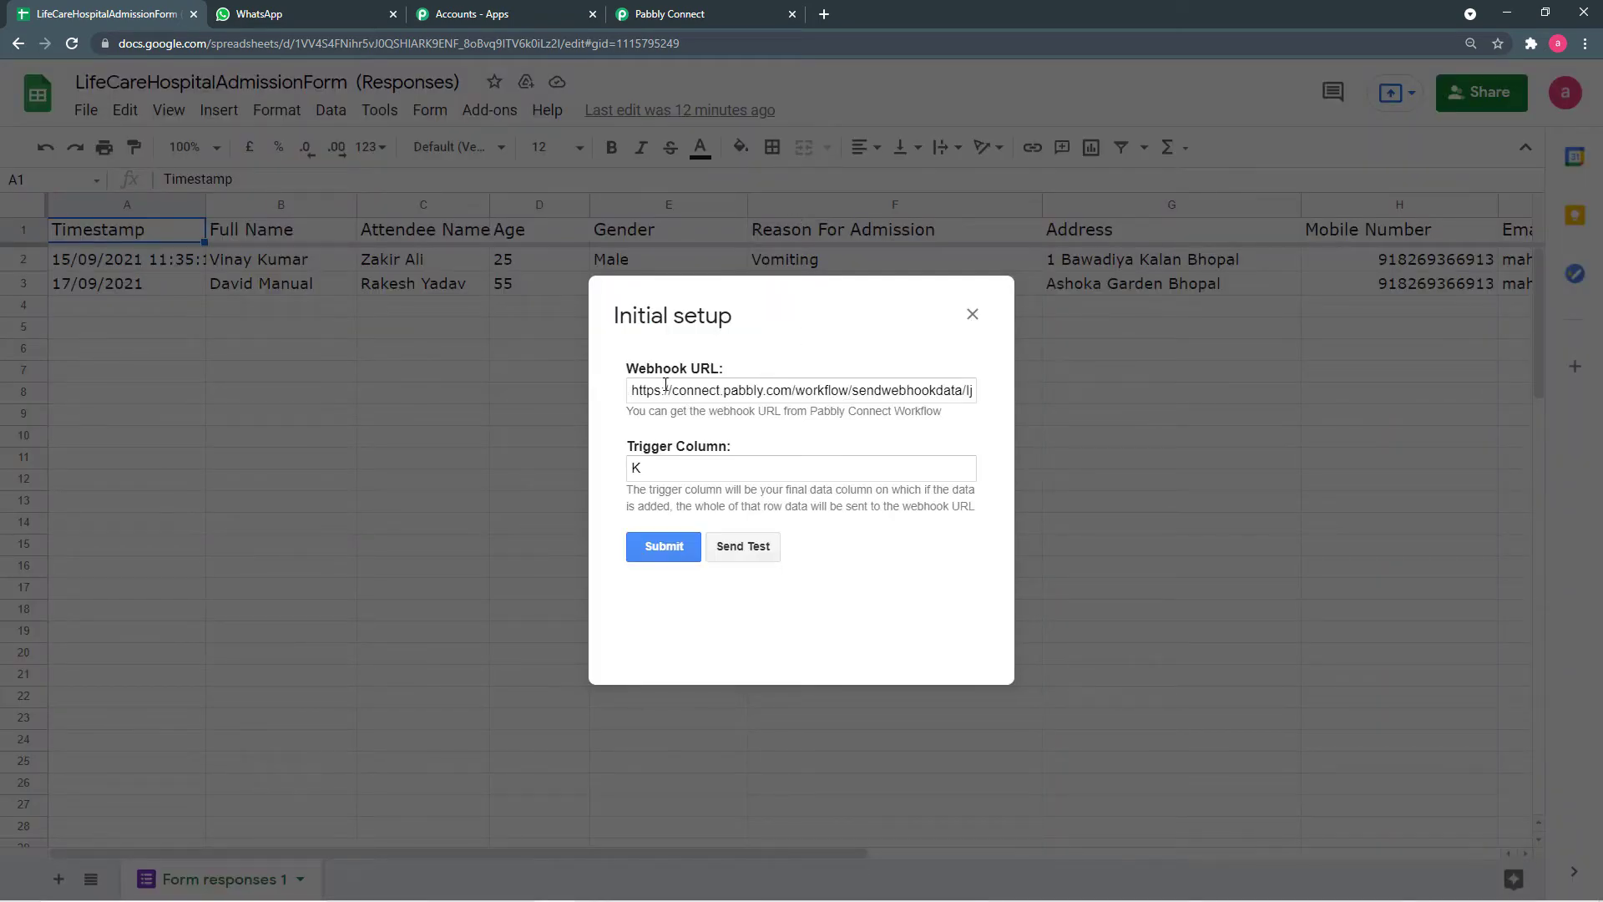
- Replace the setup's webhook URL with the one copied from the Pabbly workflow, then close the form
{"action": "left_click", "coordinate": [667, 389]}
{"action": "triple_click", "coordinate": [669, 389]}
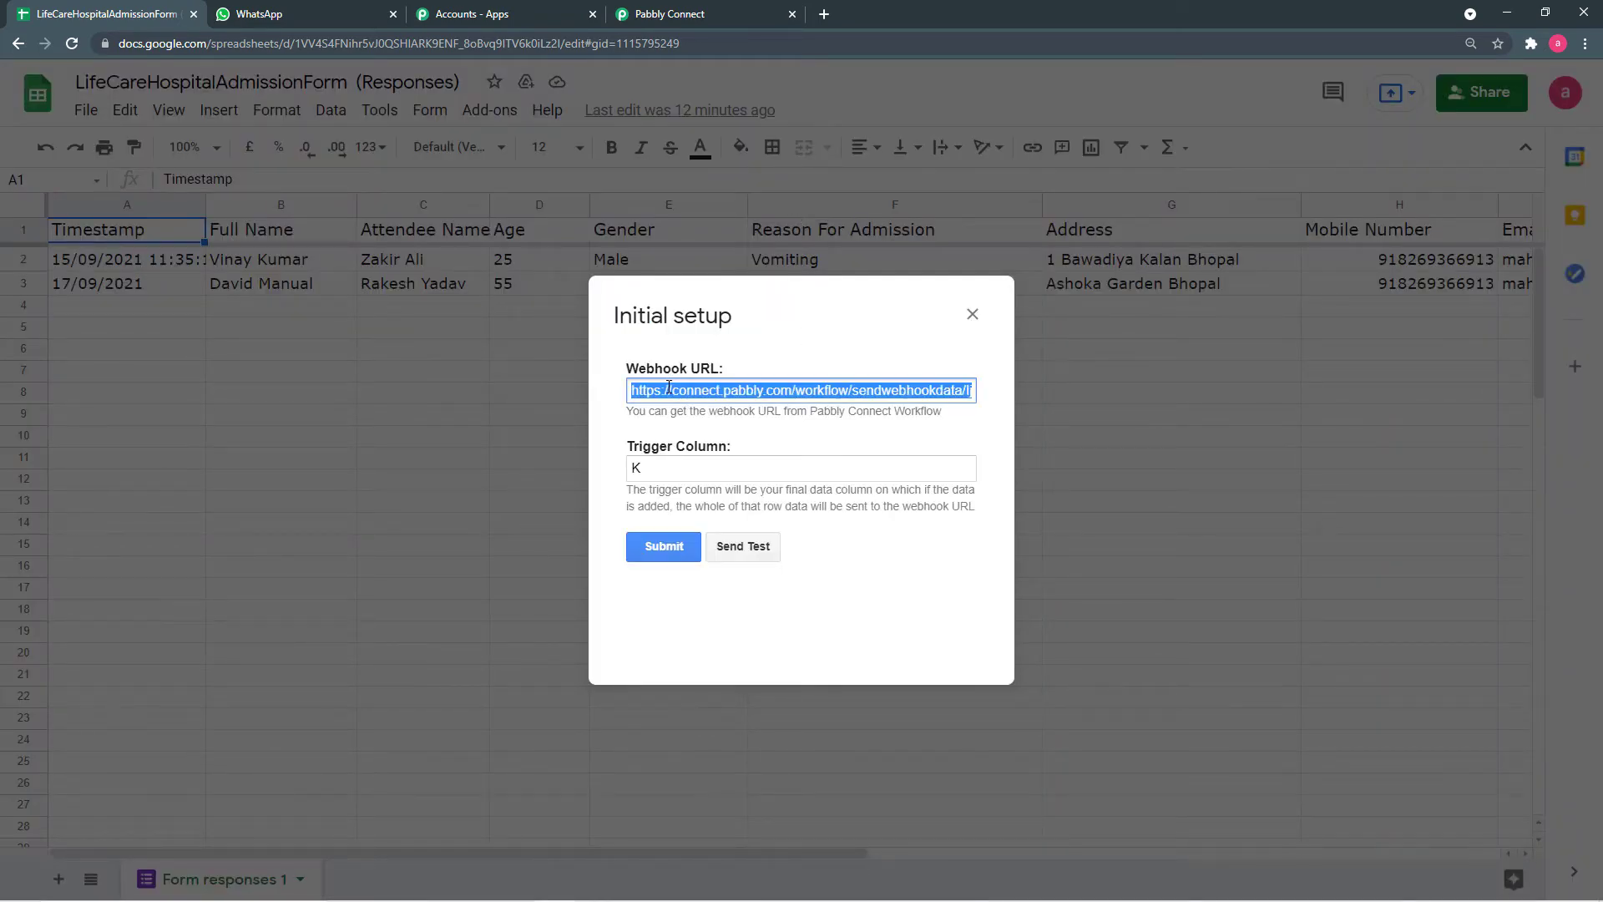
{"action": "key", "text": "BackSpace"}
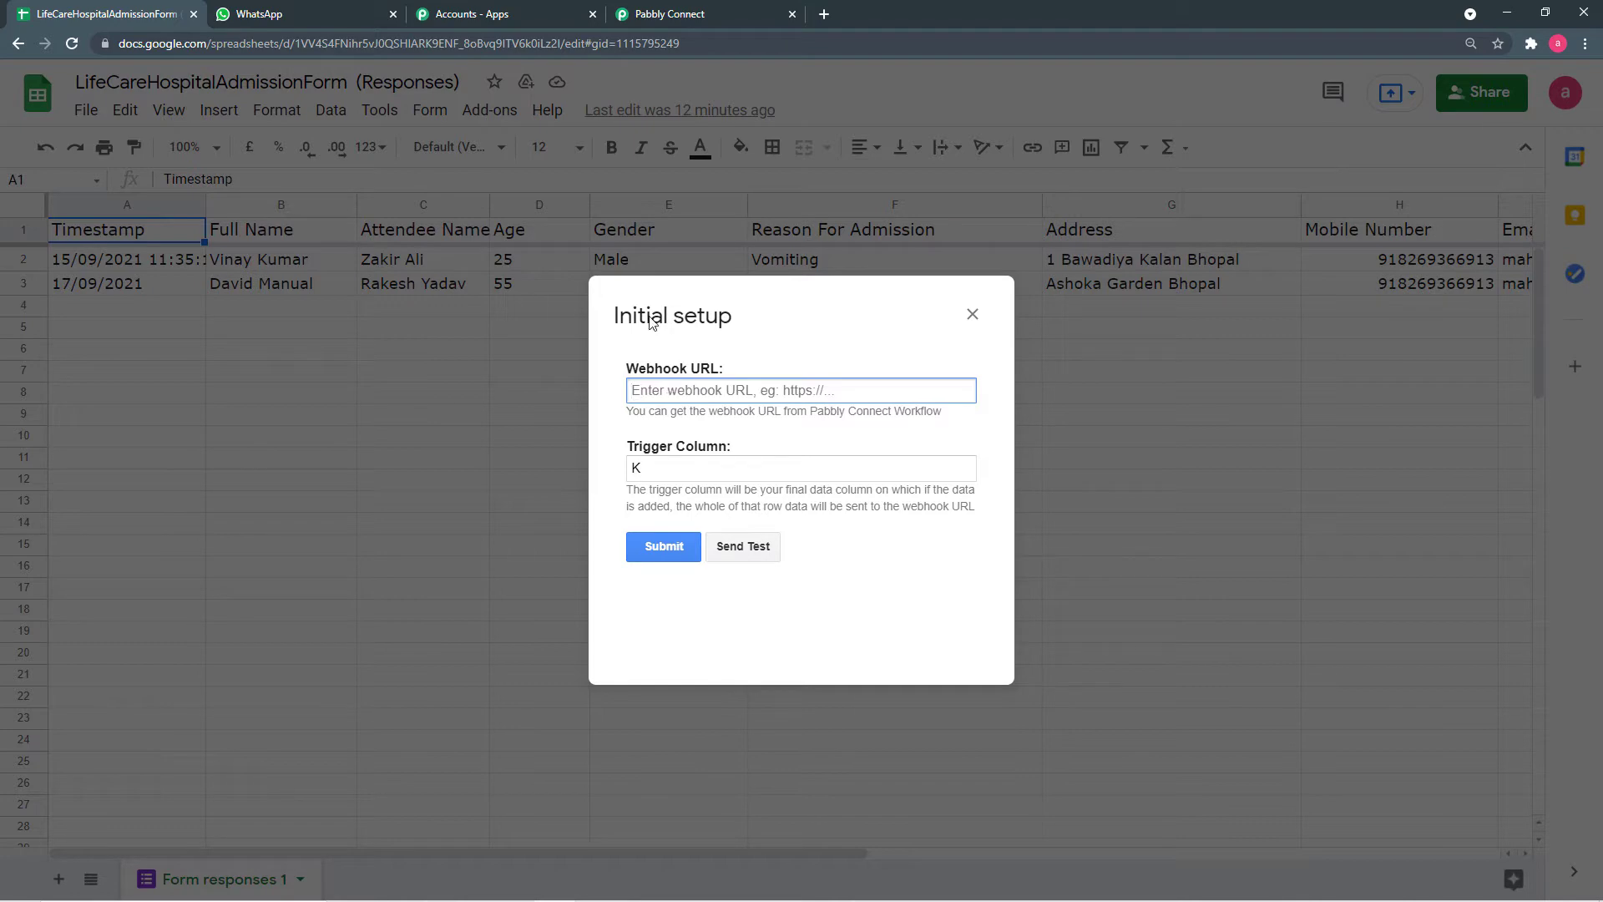
{"action": "left_click", "coordinate": [650, 14]}
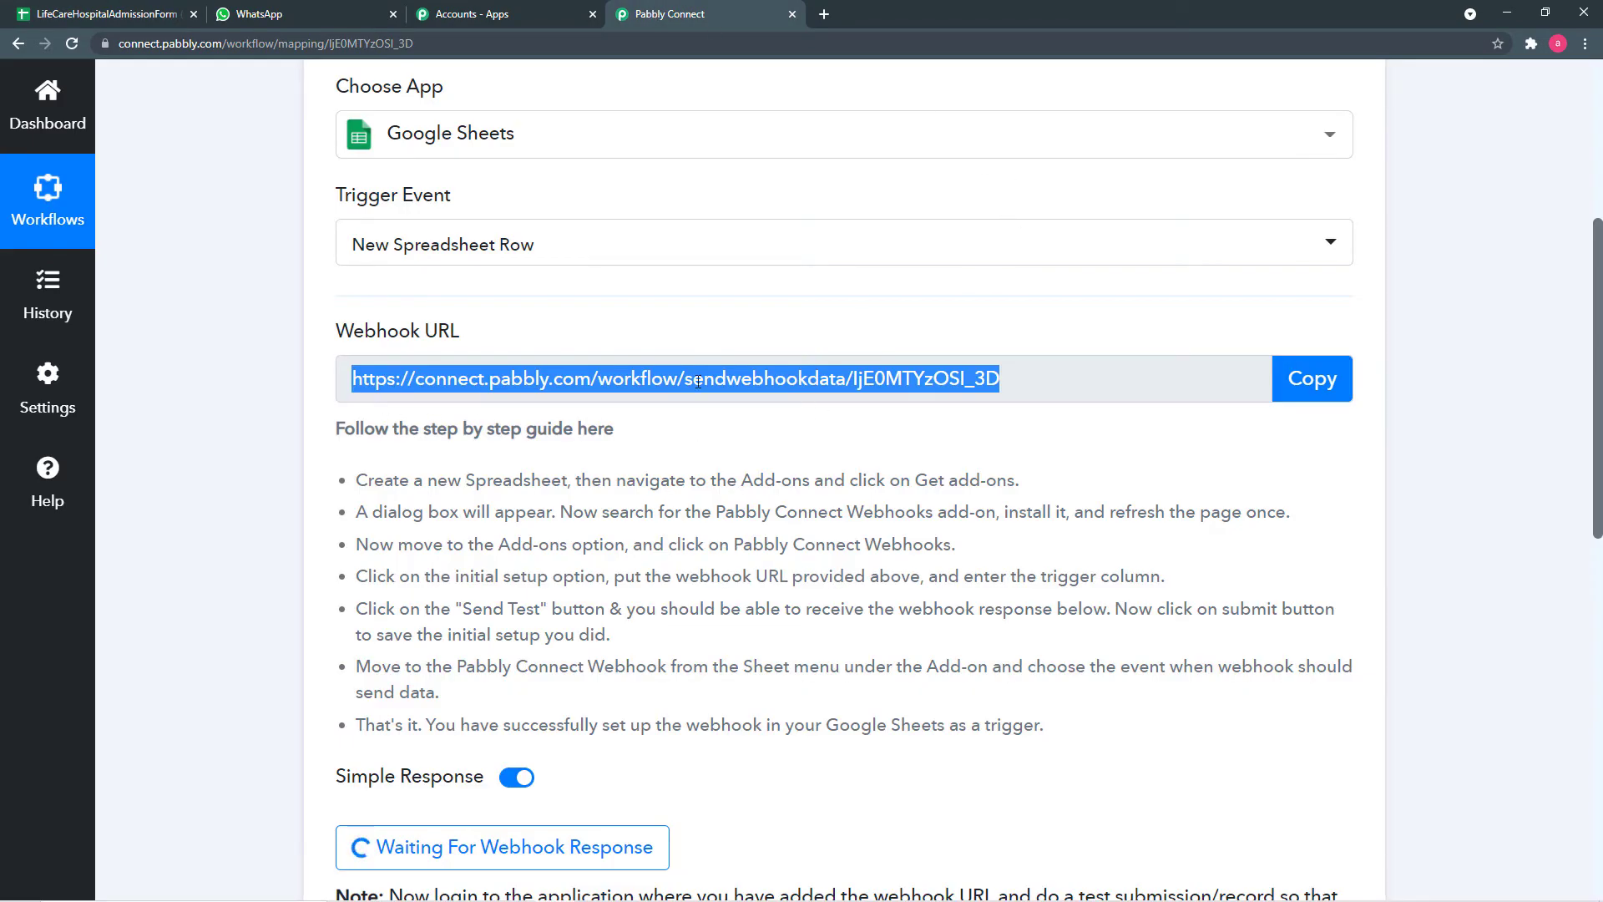
{"action": "left_click", "coordinate": [94, 14]}
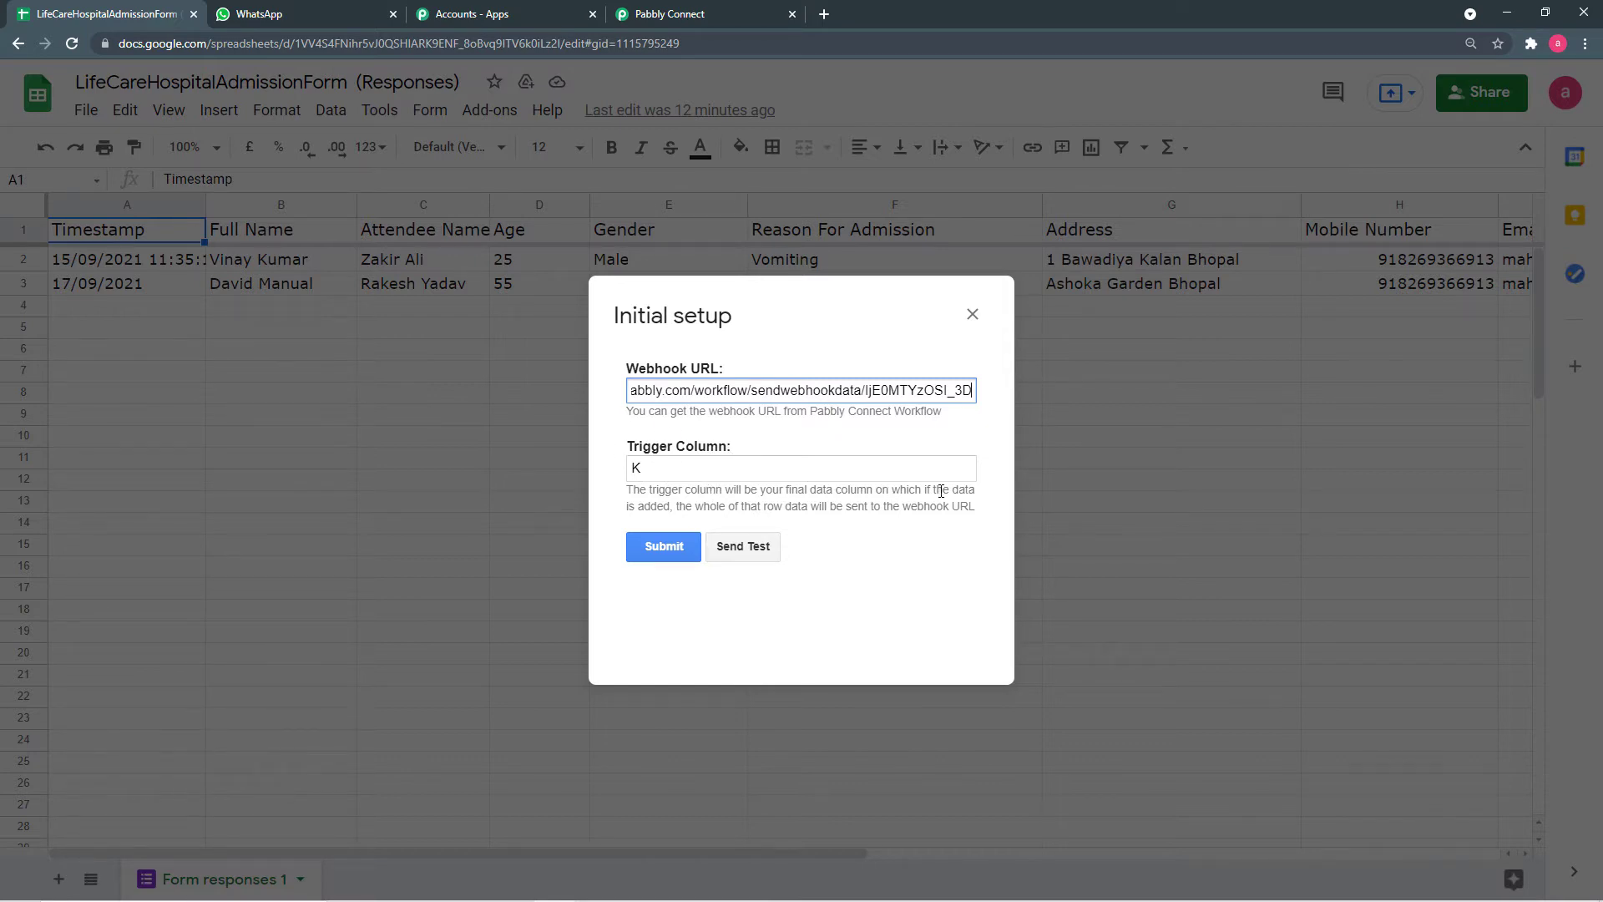
{"action": "left_click", "coordinate": [972, 314]}
{"action": "left_click", "coordinate": [186, 147]}
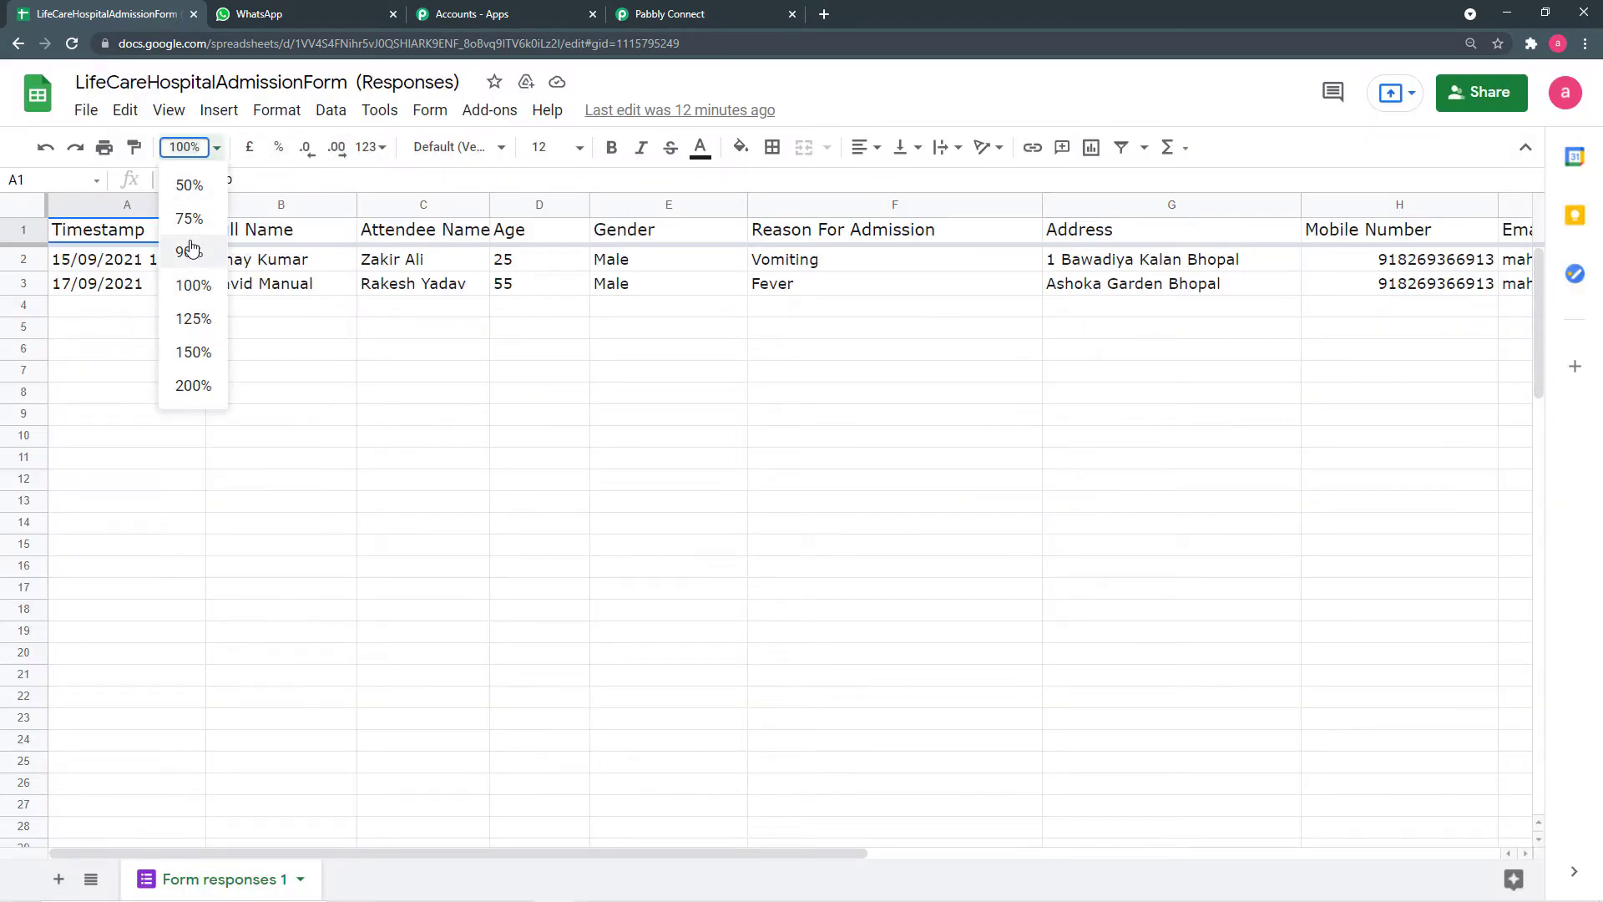
- Zoom the sheet to 125%, scroll to column K, and reopen the Initial Setup form
{"action": "left_click", "coordinate": [194, 318]}
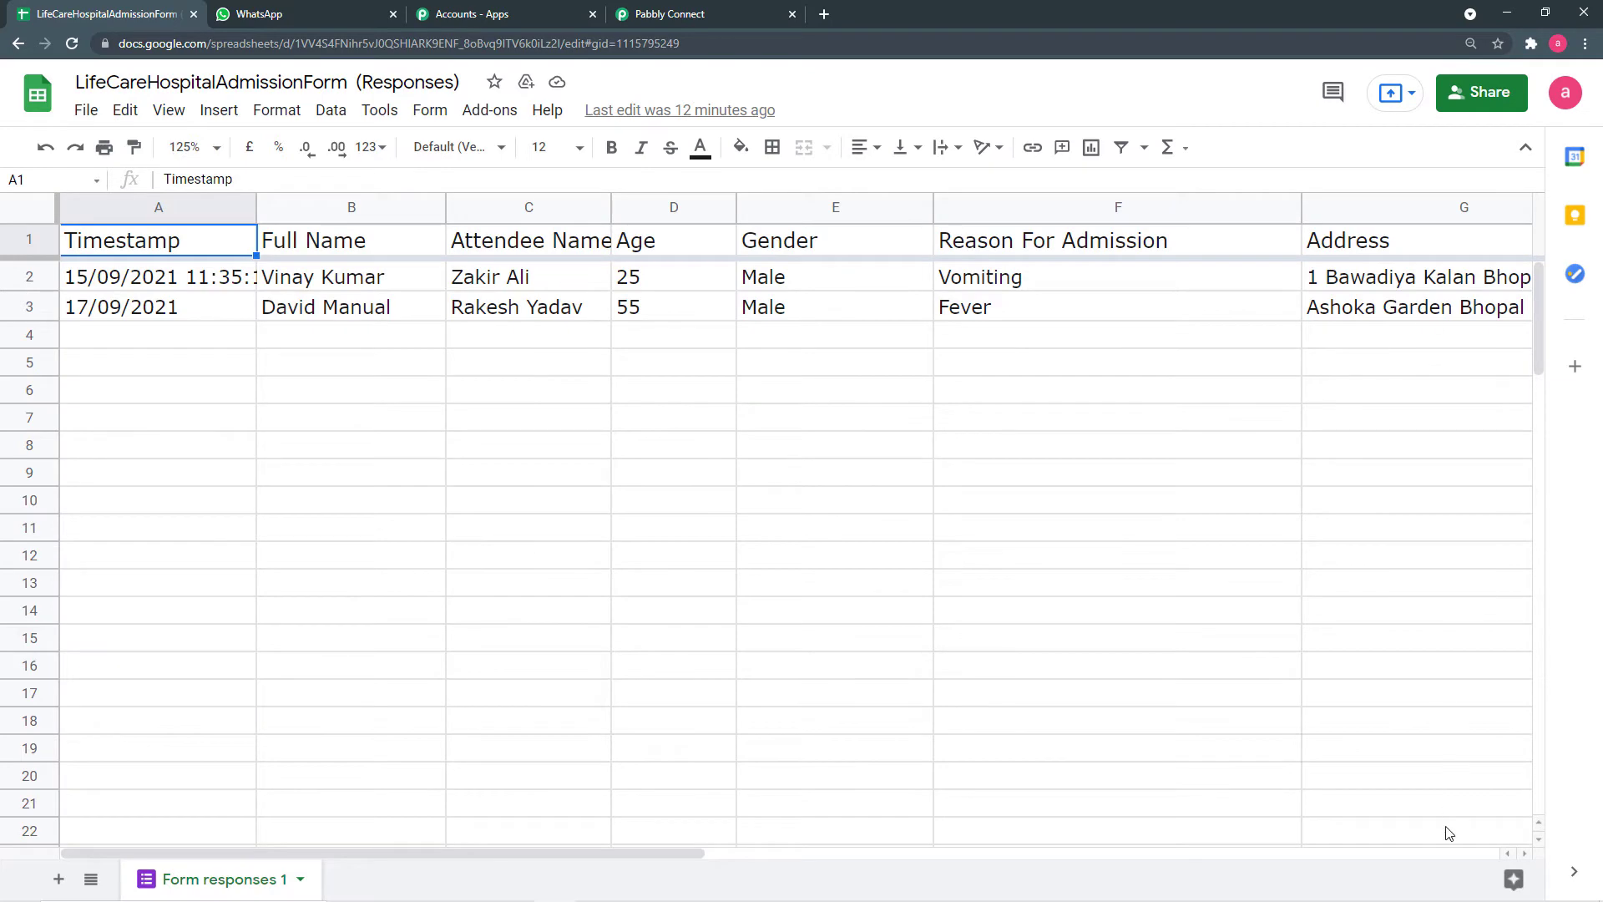
{"action": "left_click_drag", "start_coordinate": [521, 852], "coordinate": [1124, 865]}
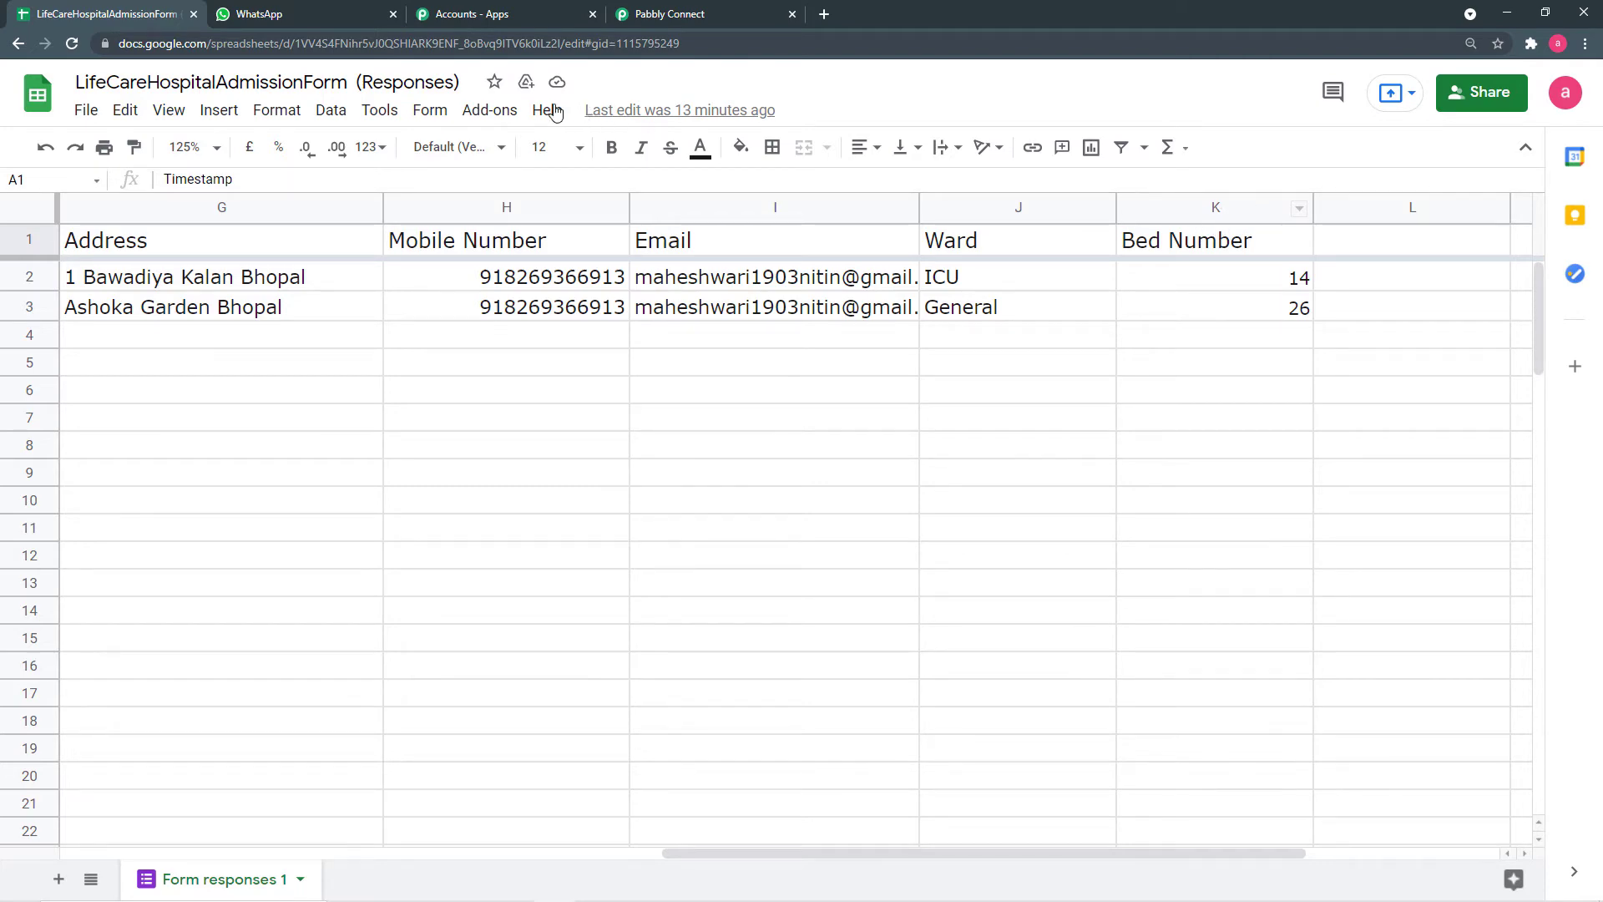
{"action": "left_click", "coordinate": [480, 110]}
{"action": "mouse_move", "coordinate": [547, 110]}
{"action": "mouse_move", "coordinate": [490, 109]}
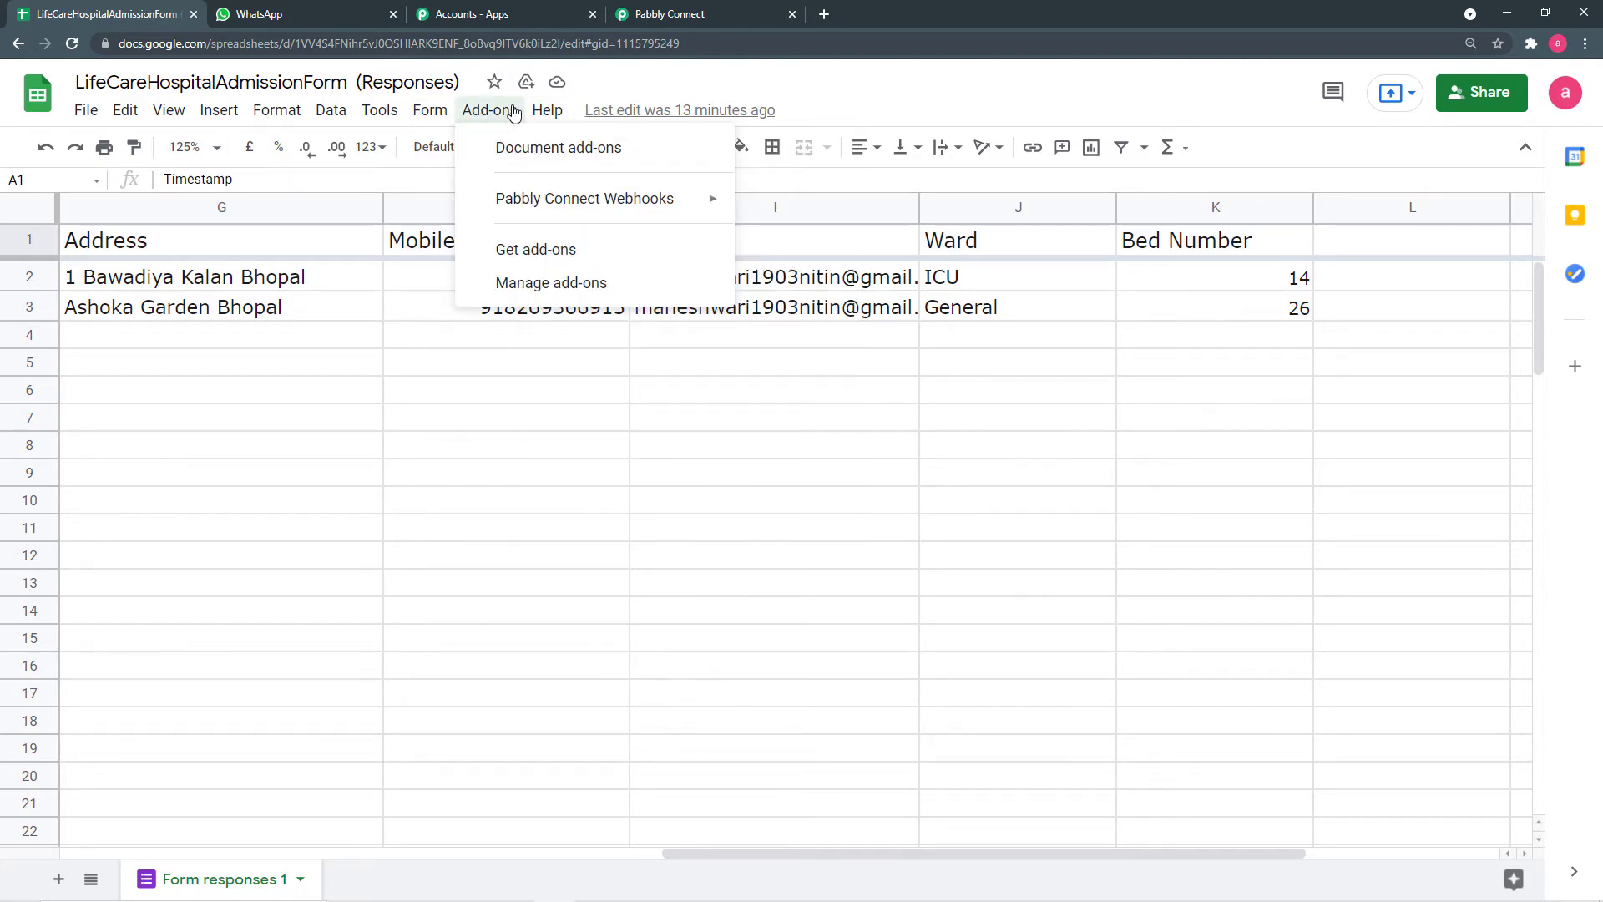
{"action": "mouse_move", "coordinate": [714, 197]}
{"action": "left_click", "coordinate": [775, 207]}
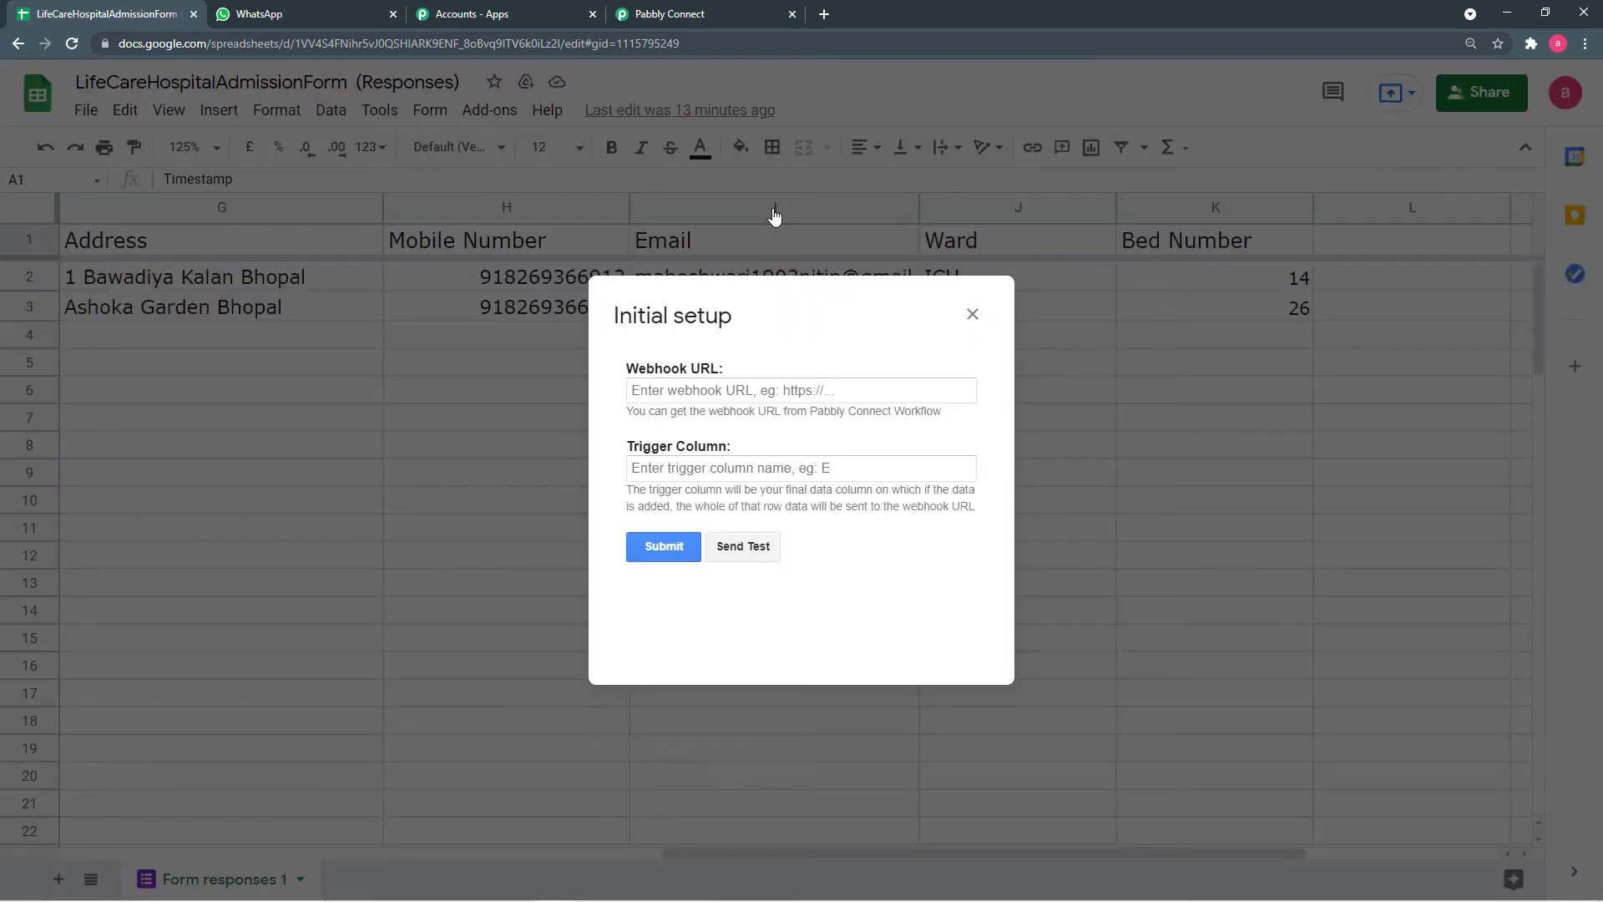
- Set the initial setup's Trigger Column to K
{"action": "left_click", "coordinate": [682, 466]}
{"action": "key", "text": "BackSpace"}
{"action": "type", "text": "K"}
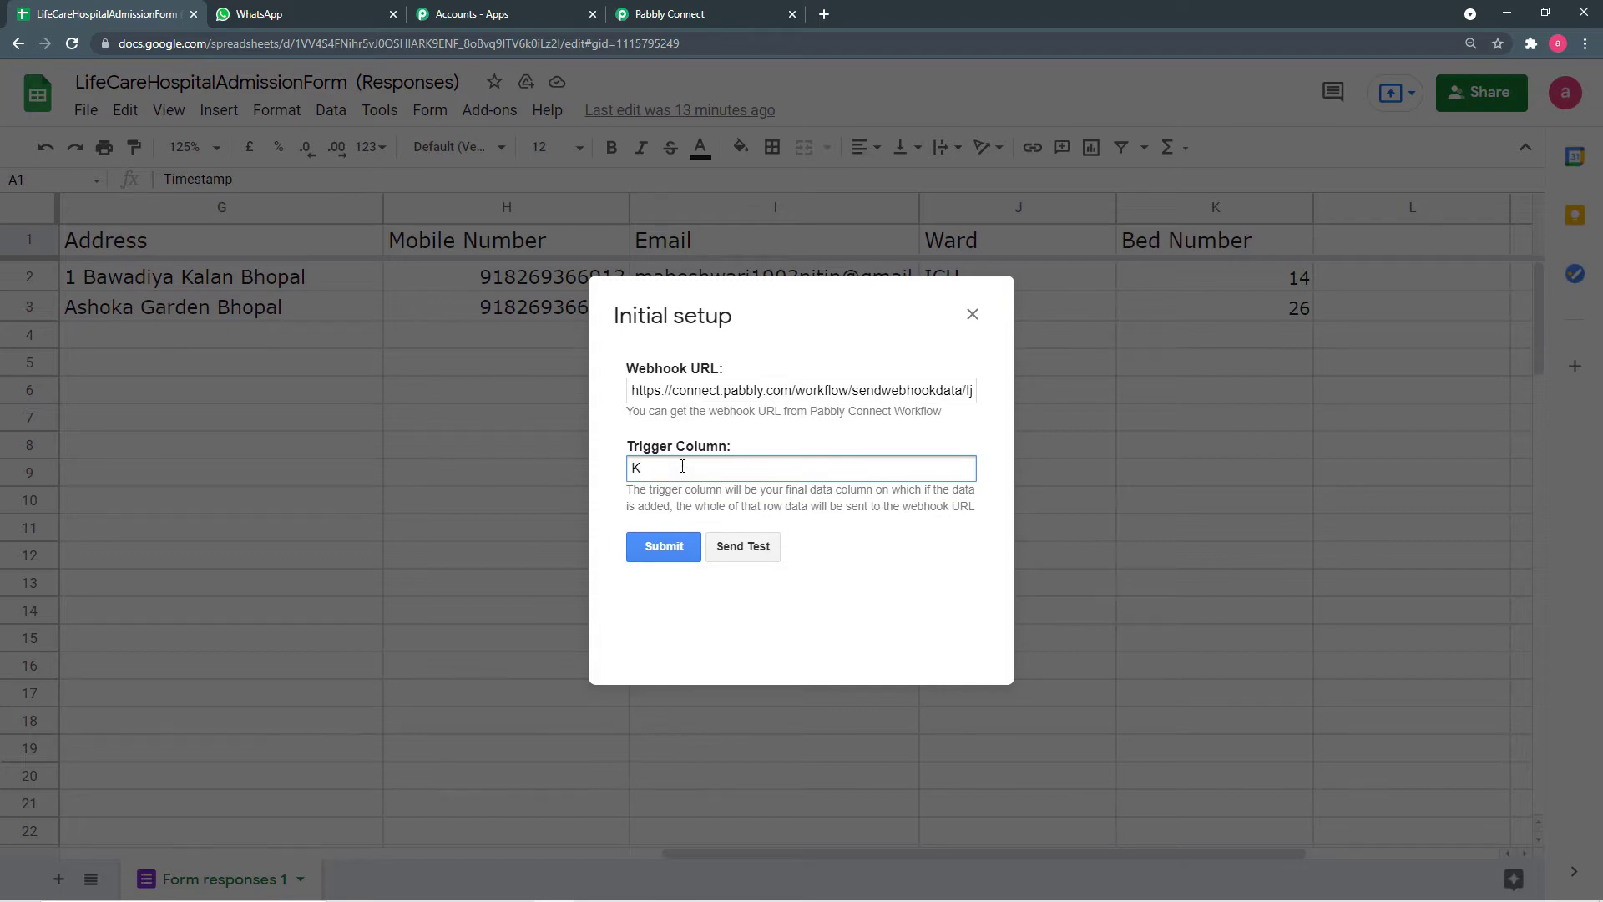
- Return to the Pabbly Connect workflow, which is waiting for a webhook response
{"action": "left_click", "coordinate": [665, 25]}
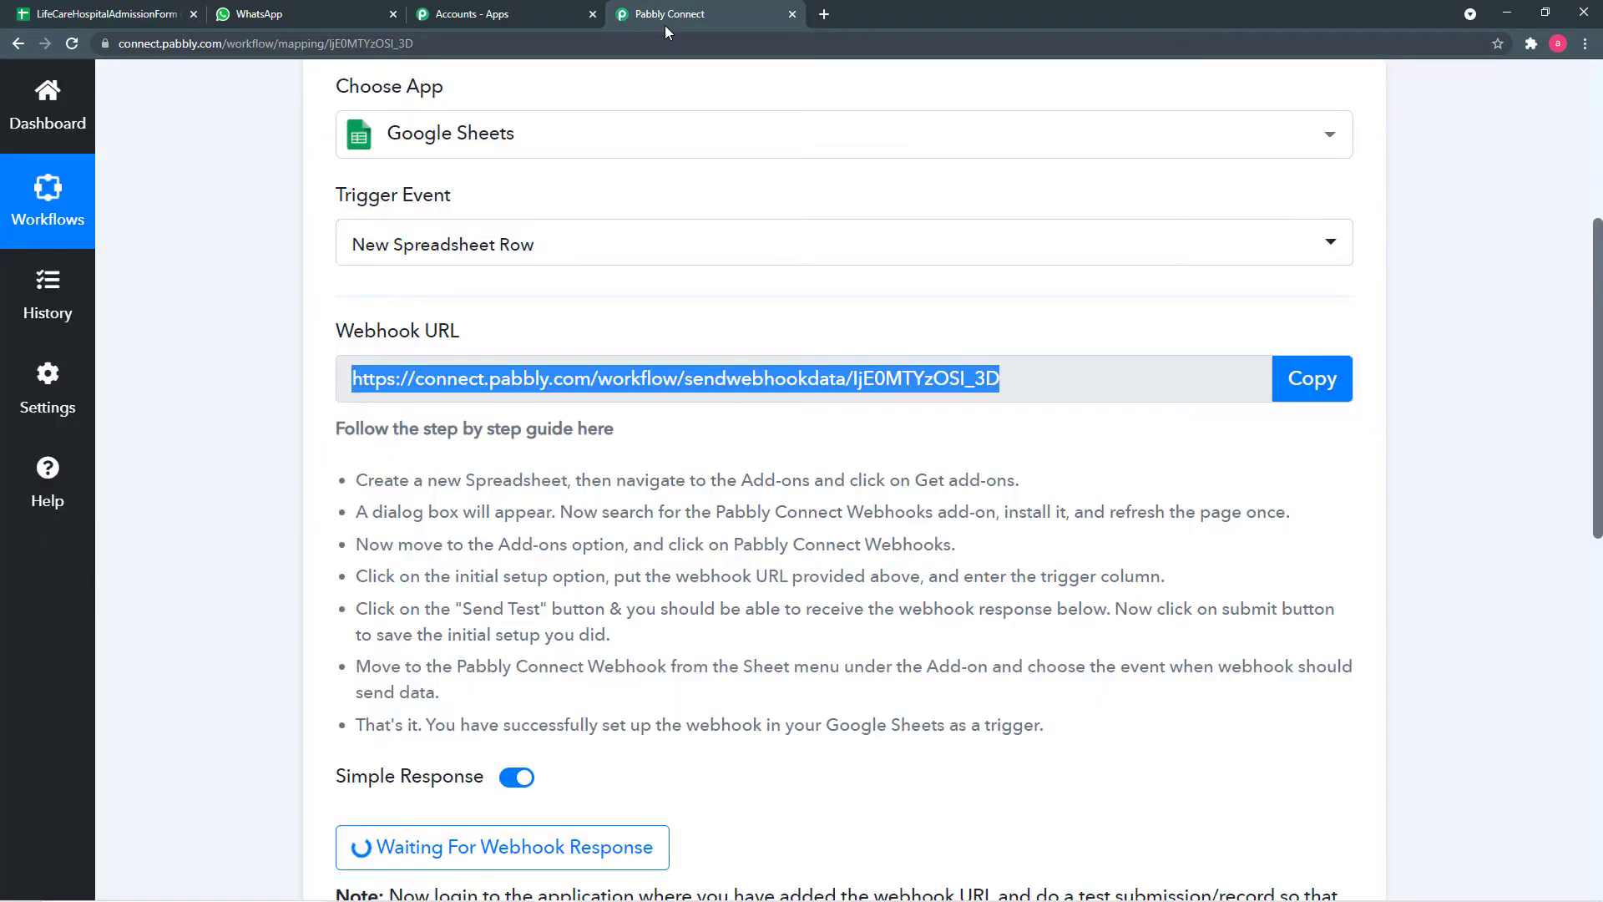
{"action": "scroll", "coordinate": [643, 618], "scroll_direction": "down", "scroll_amount": 3}
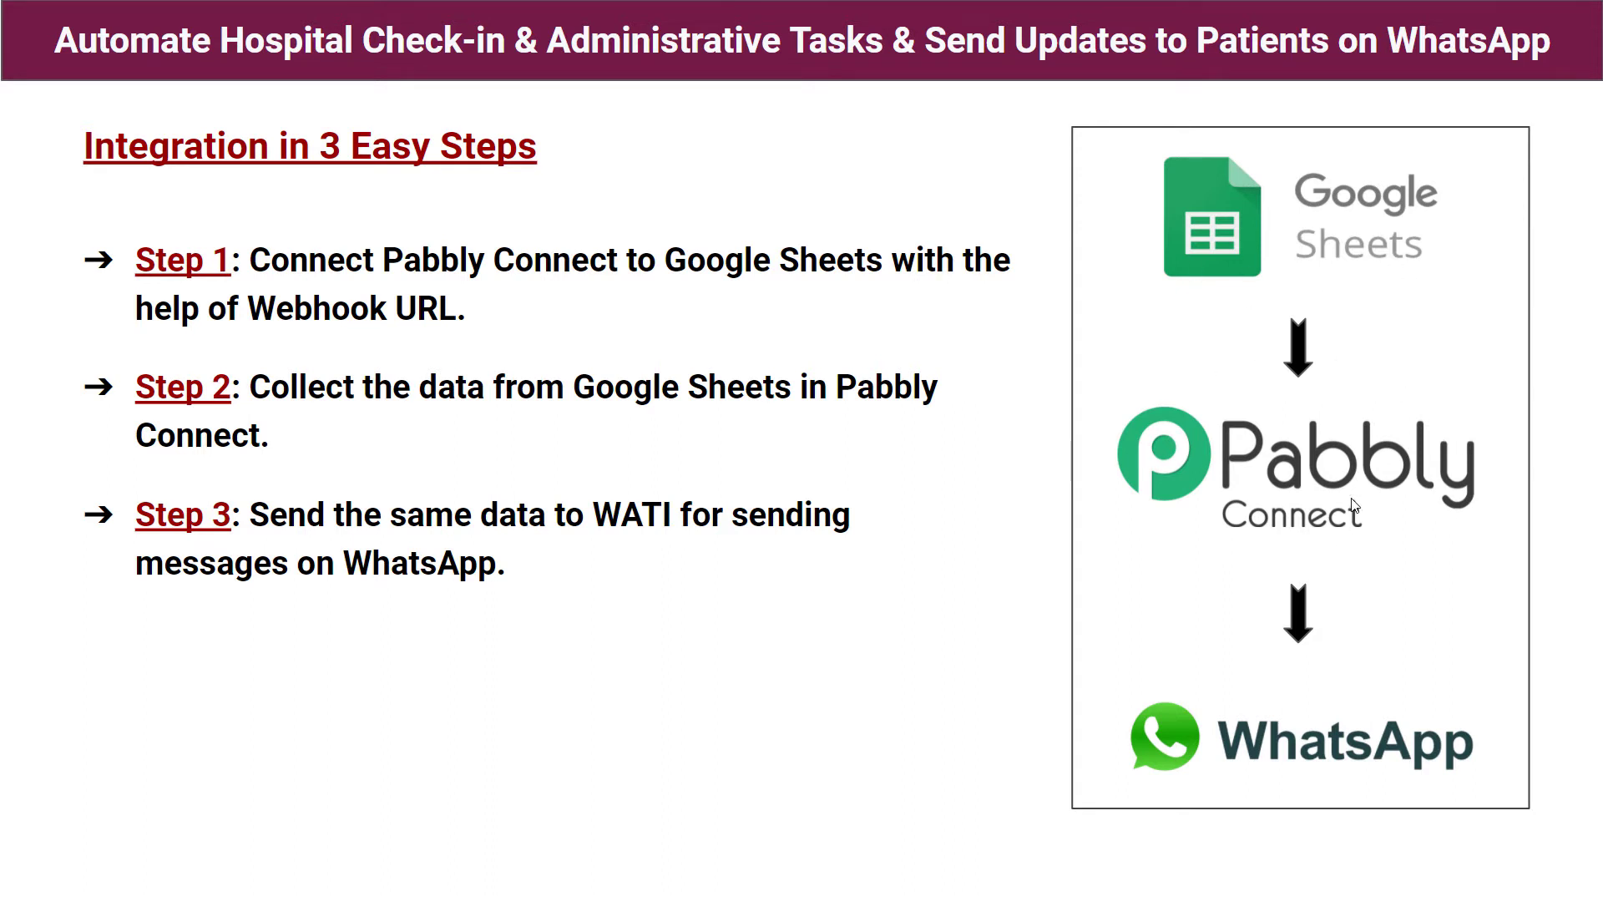
{"action": "key", "text": "alt+Tab"}
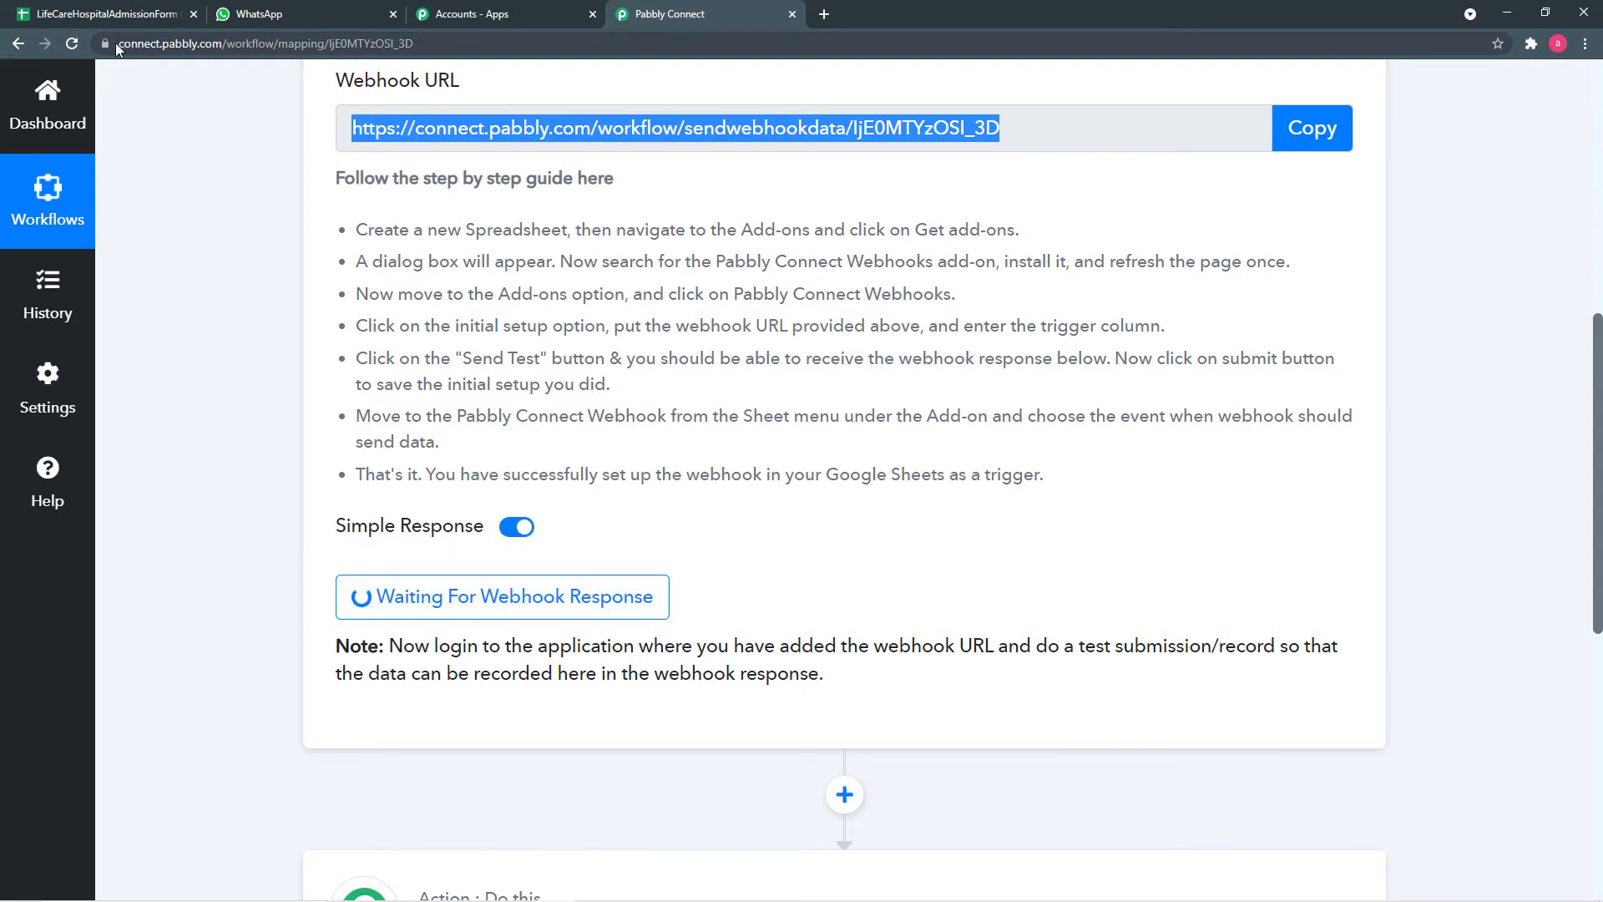
- Go back to the LifeCareHospitalAdmissionForm sheet with its Initial Setup form showing
{"action": "left_click", "coordinate": [118, 15]}
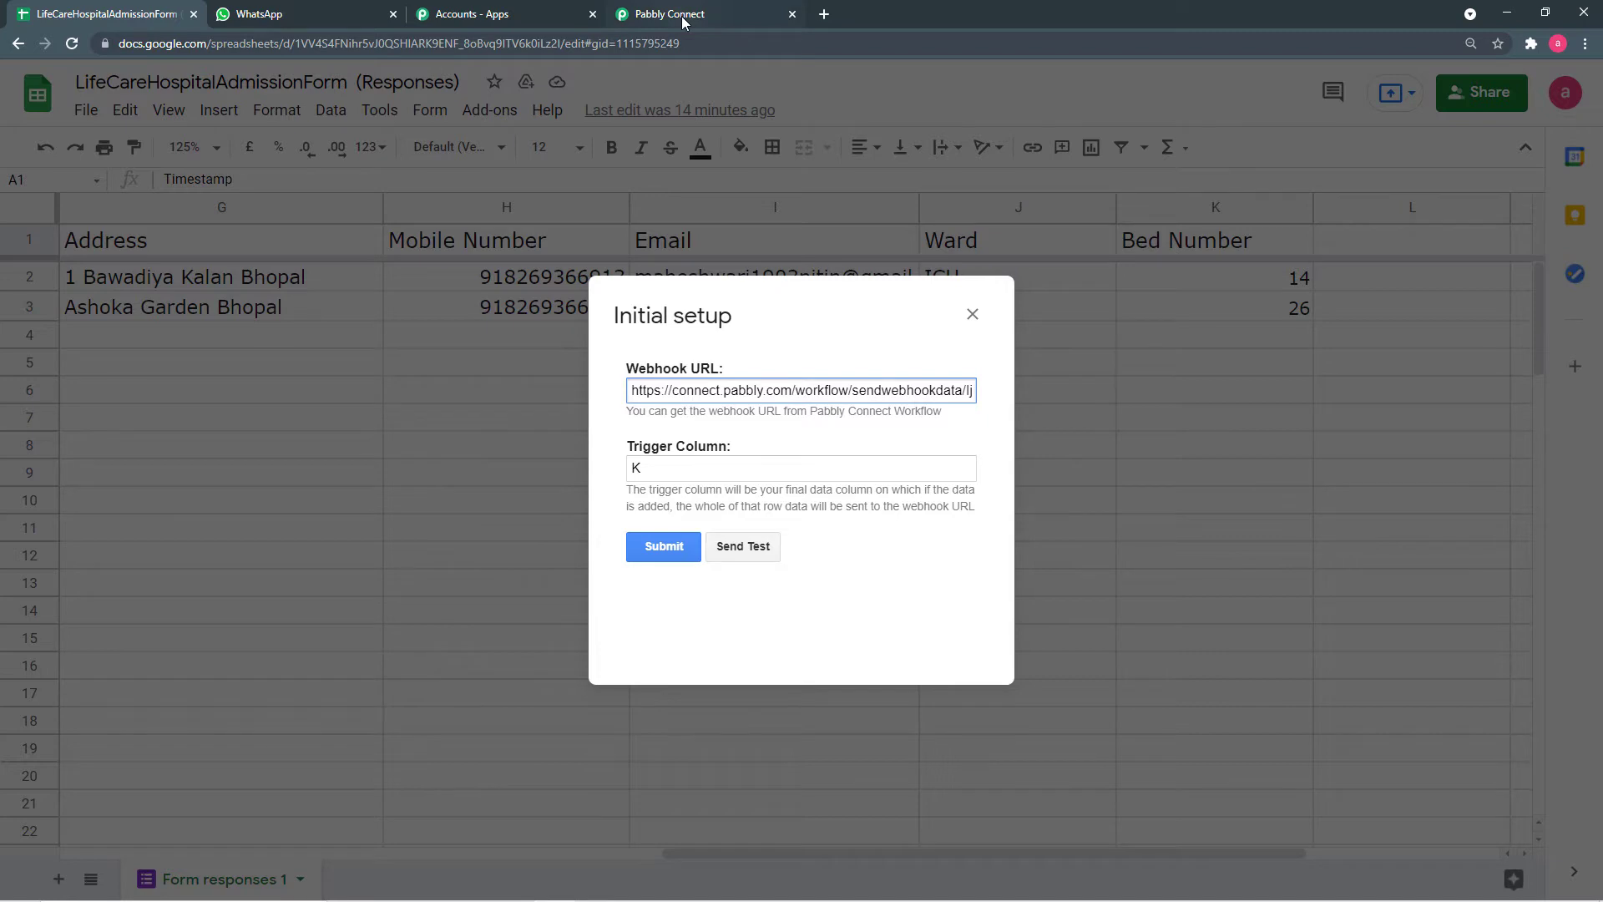
- Send the sheet's first response row to the webhook and confirm the success message
{"action": "left_click", "coordinate": [743, 547]}
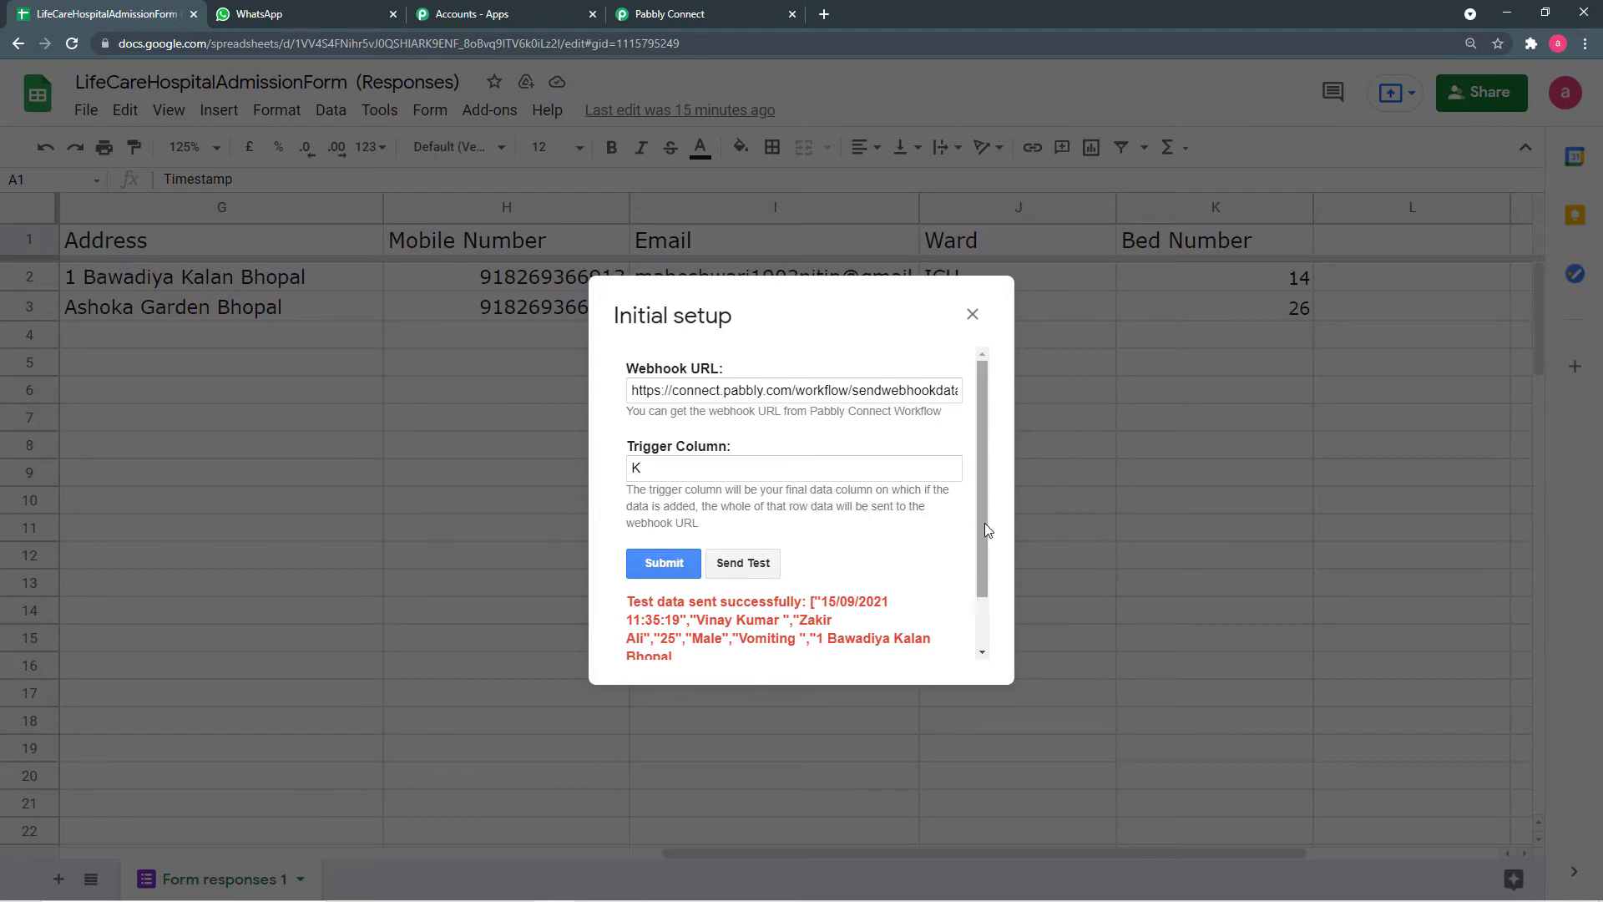
{"action": "left_click_drag", "start_coordinate": [983, 522], "coordinate": [983, 593]}
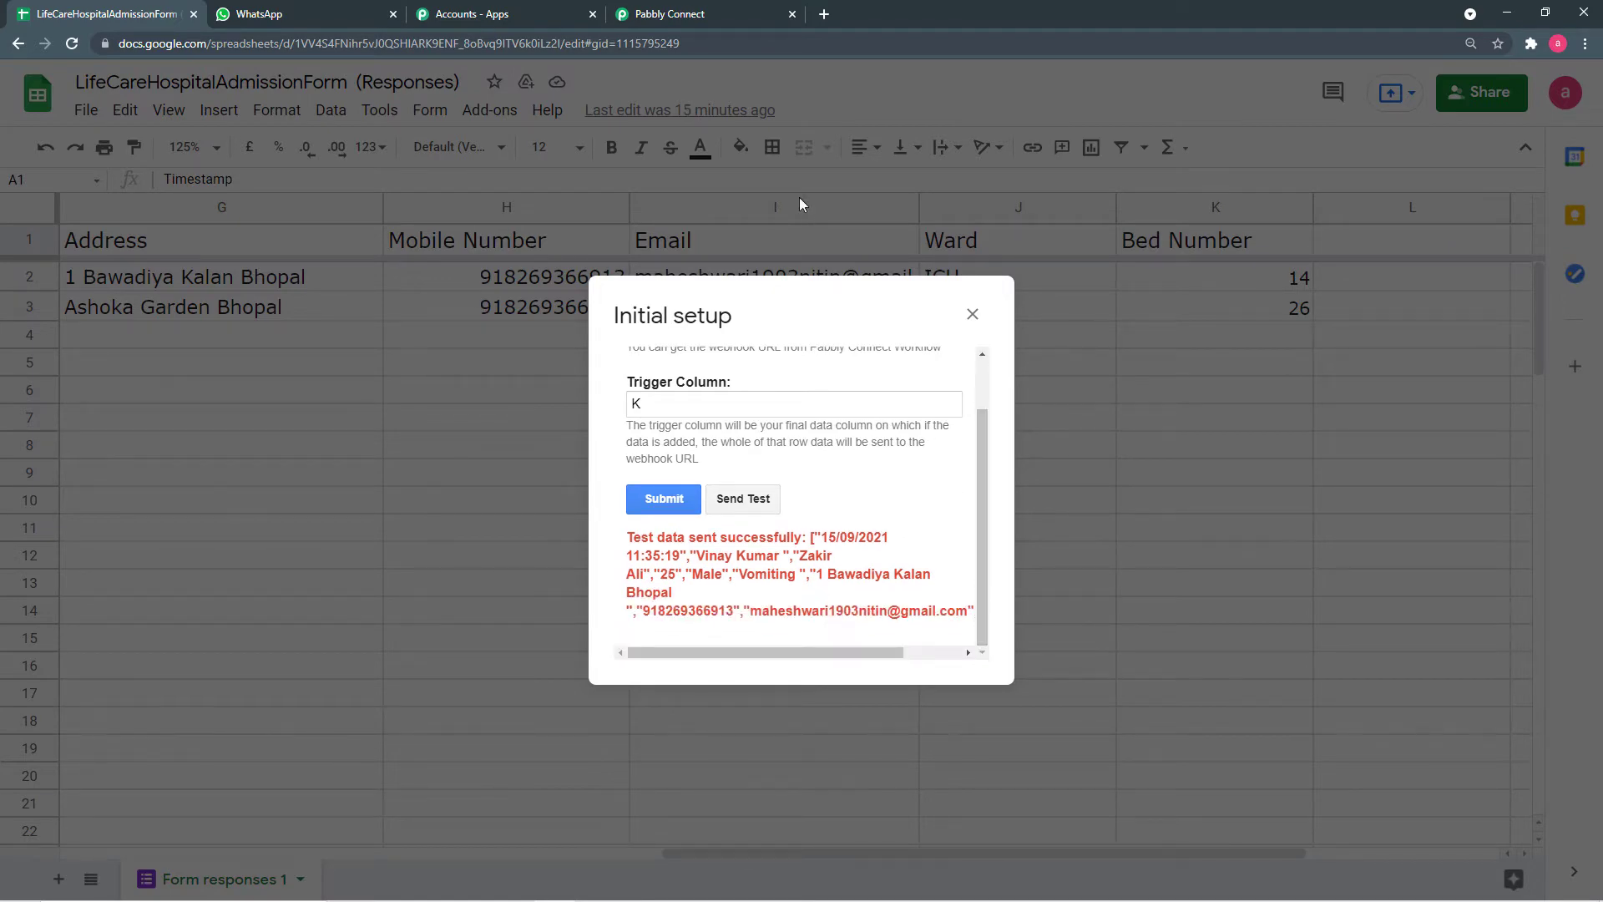
{"action": "left_click", "coordinate": [725, 14]}
- Scroll through the captured fields such as Full Name, Age, Address and Mobile Number
{"action": "scroll", "coordinate": [728, 528], "scroll_direction": "down", "scroll_amount": 4}
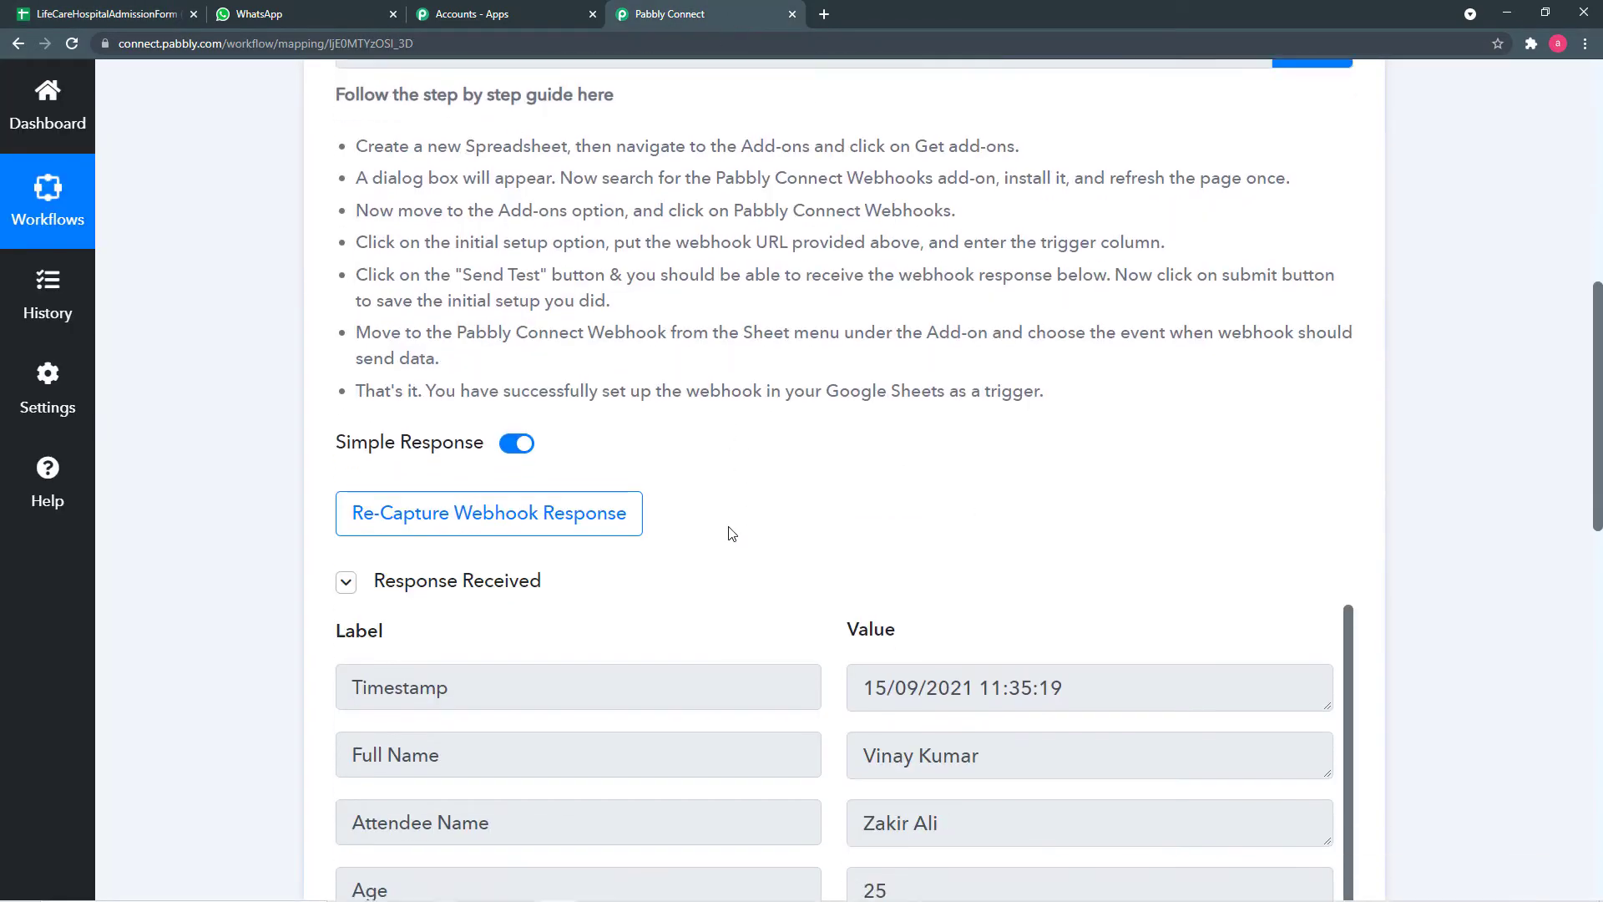
{"action": "scroll", "coordinate": [728, 526], "scroll_direction": "down", "scroll_amount": 4}
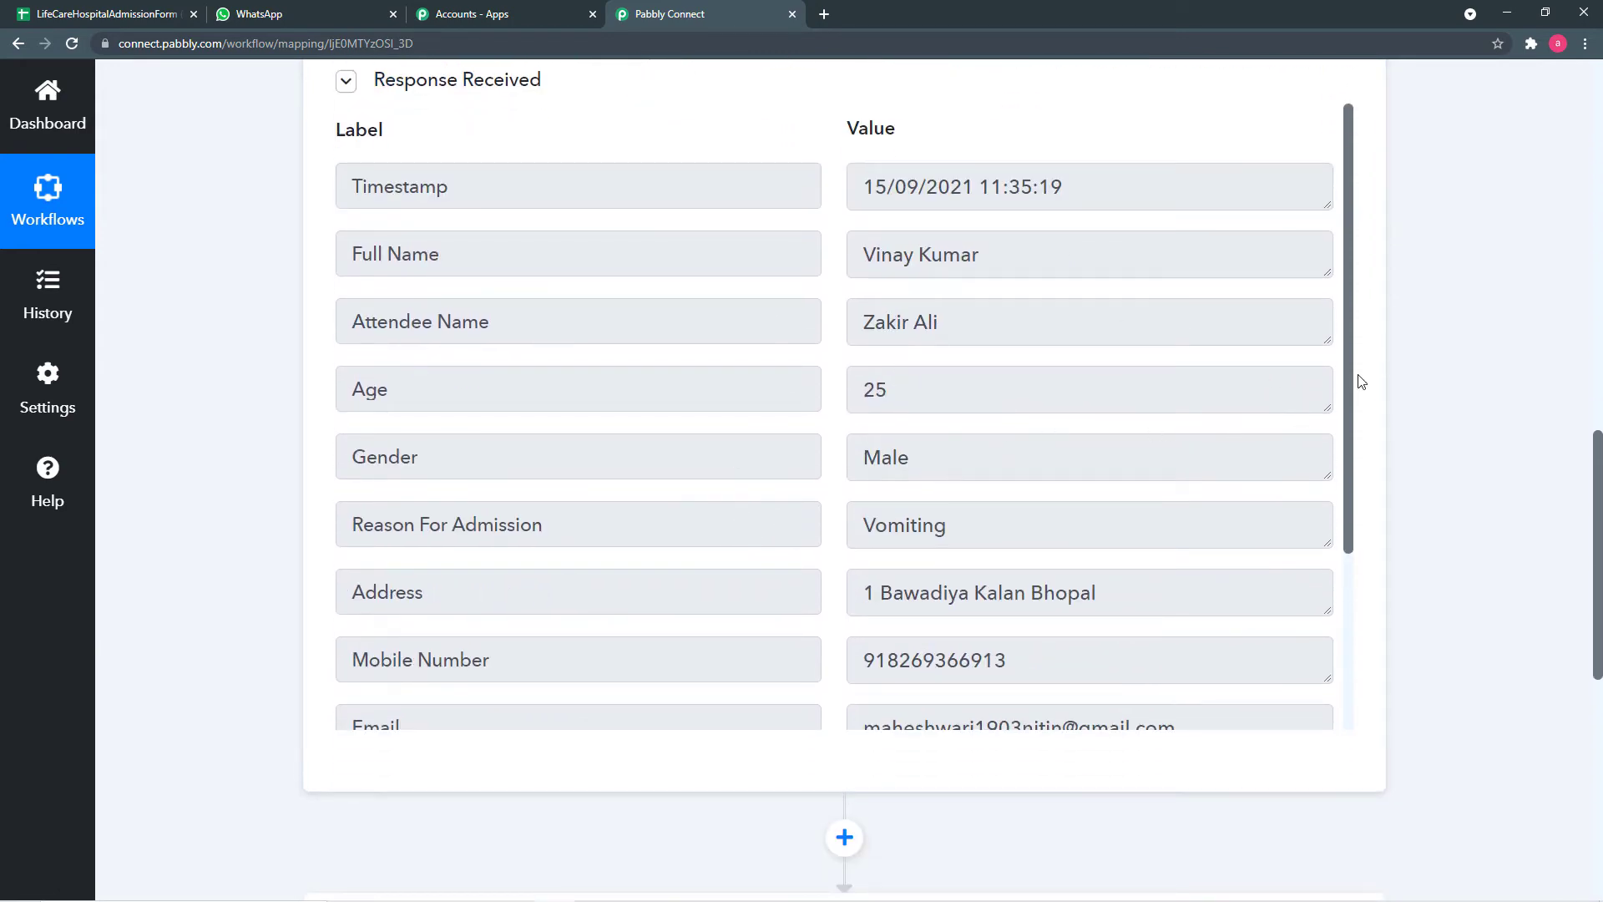
{"action": "scroll", "coordinate": [1355, 379], "scroll_direction": "down", "scroll_amount": 1}
{"action": "scroll", "coordinate": [540, 347], "scroll_direction": "down", "scroll_amount": 2}
{"action": "scroll", "coordinate": [541, 348], "scroll_direction": "up", "scroll_amount": 2}
{"action": "scroll", "coordinate": [238, 384], "scroll_direction": "up", "scroll_amount": 1}
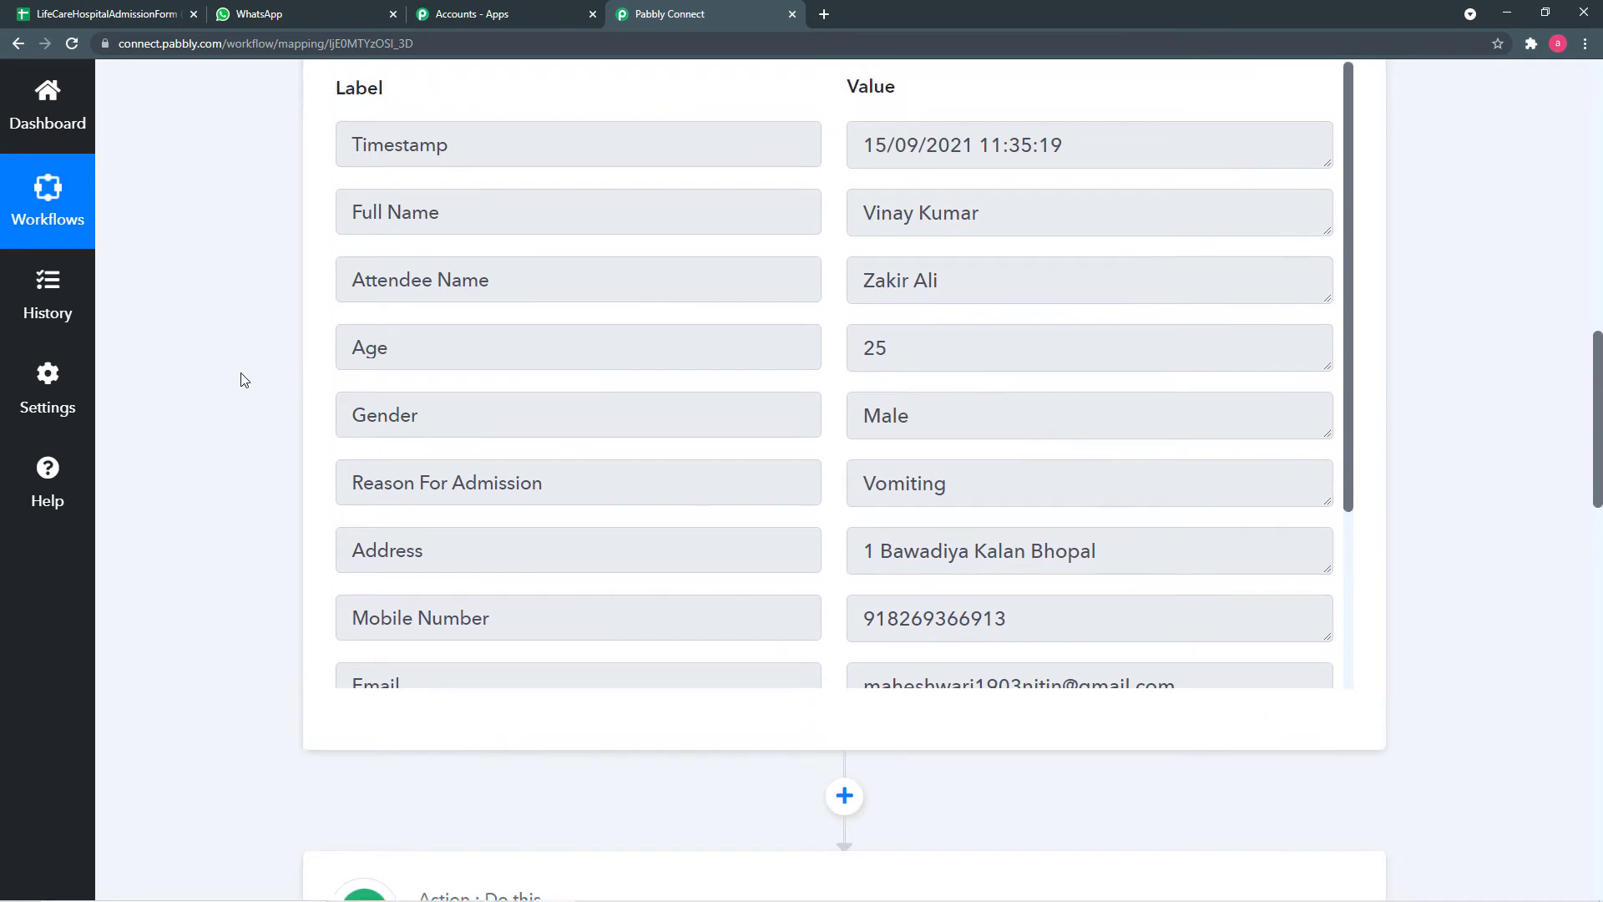
- Save the sheet's initial webhook setup, glance at the add-ons list, then return to Pabbly Connect
{"action": "left_click", "coordinate": [119, 15]}
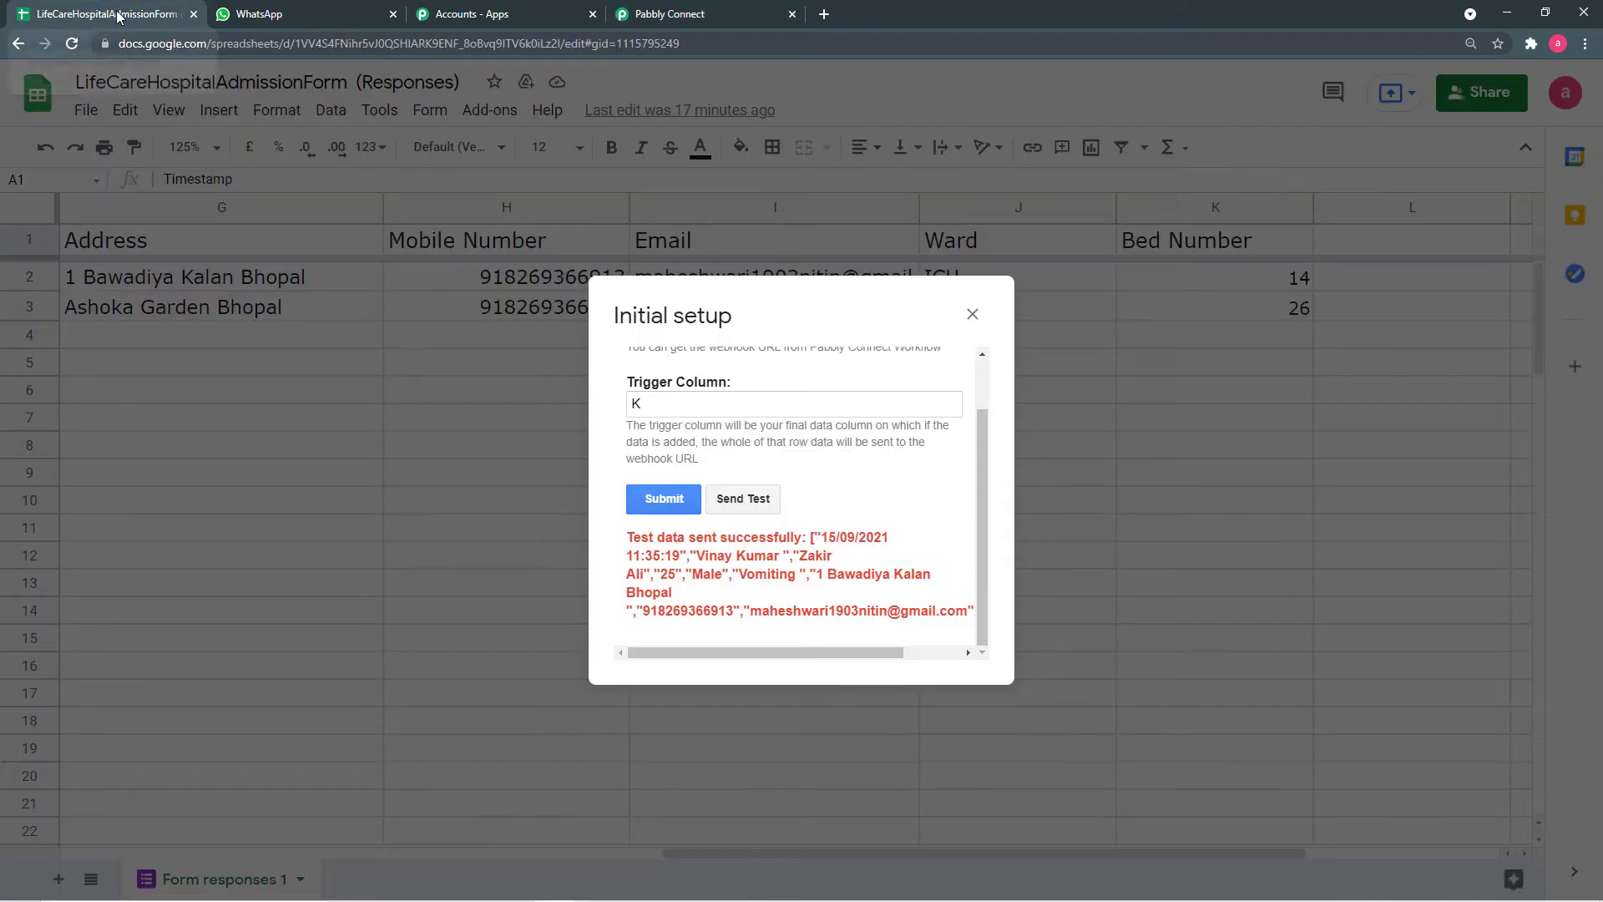
{"action": "left_click", "coordinate": [664, 499]}
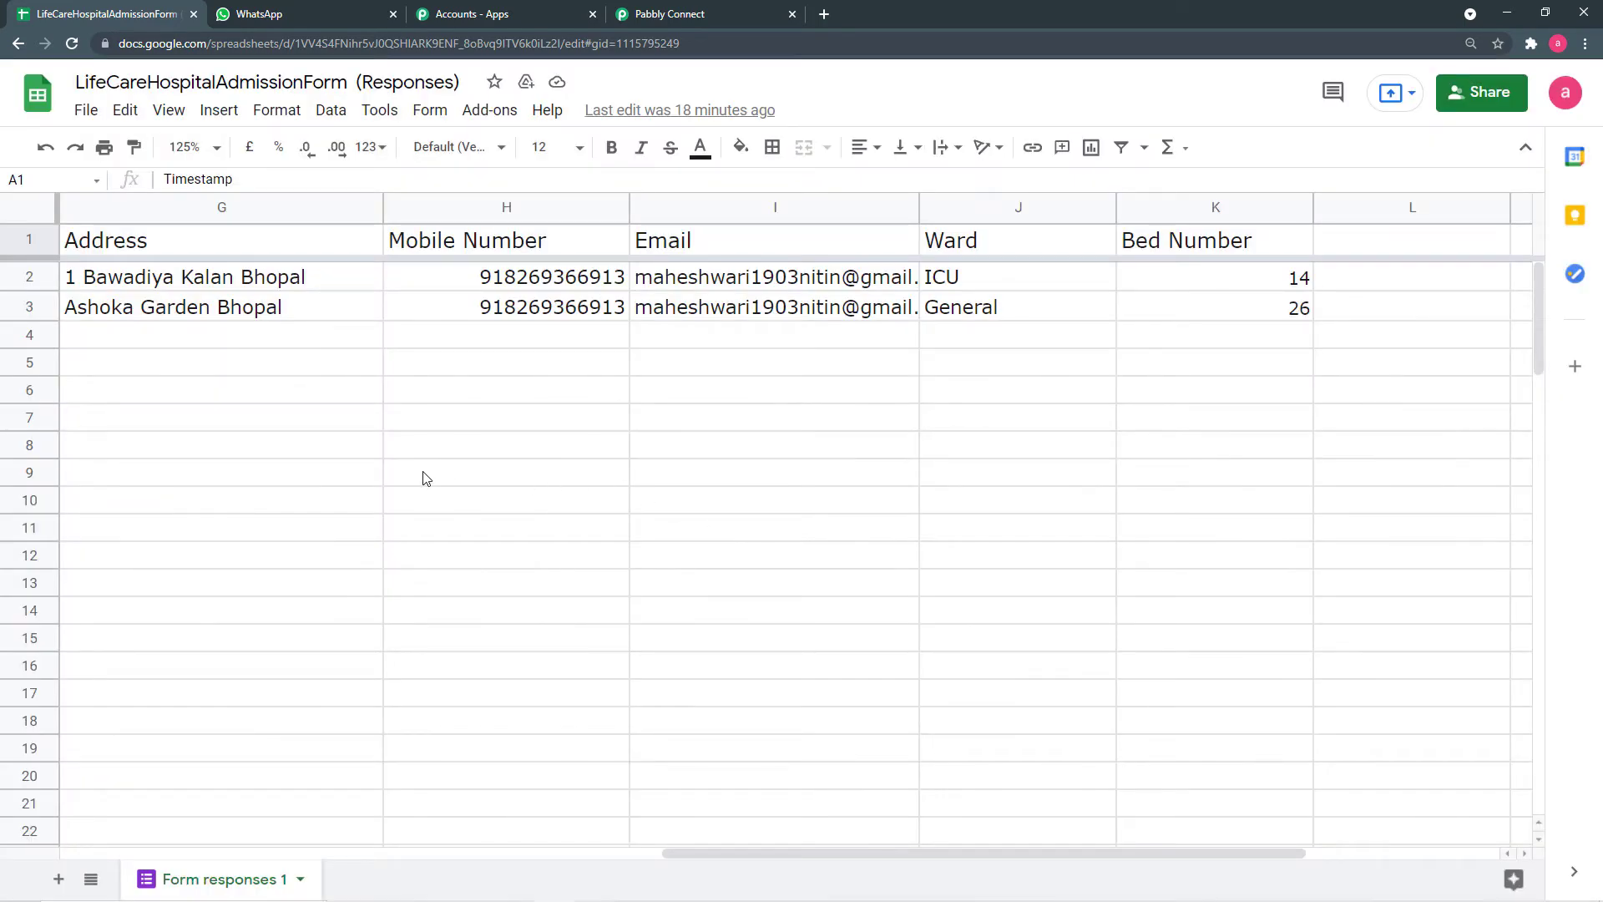
{"action": "left_click", "coordinate": [489, 111]}
{"action": "mouse_move", "coordinate": [506, 204]}
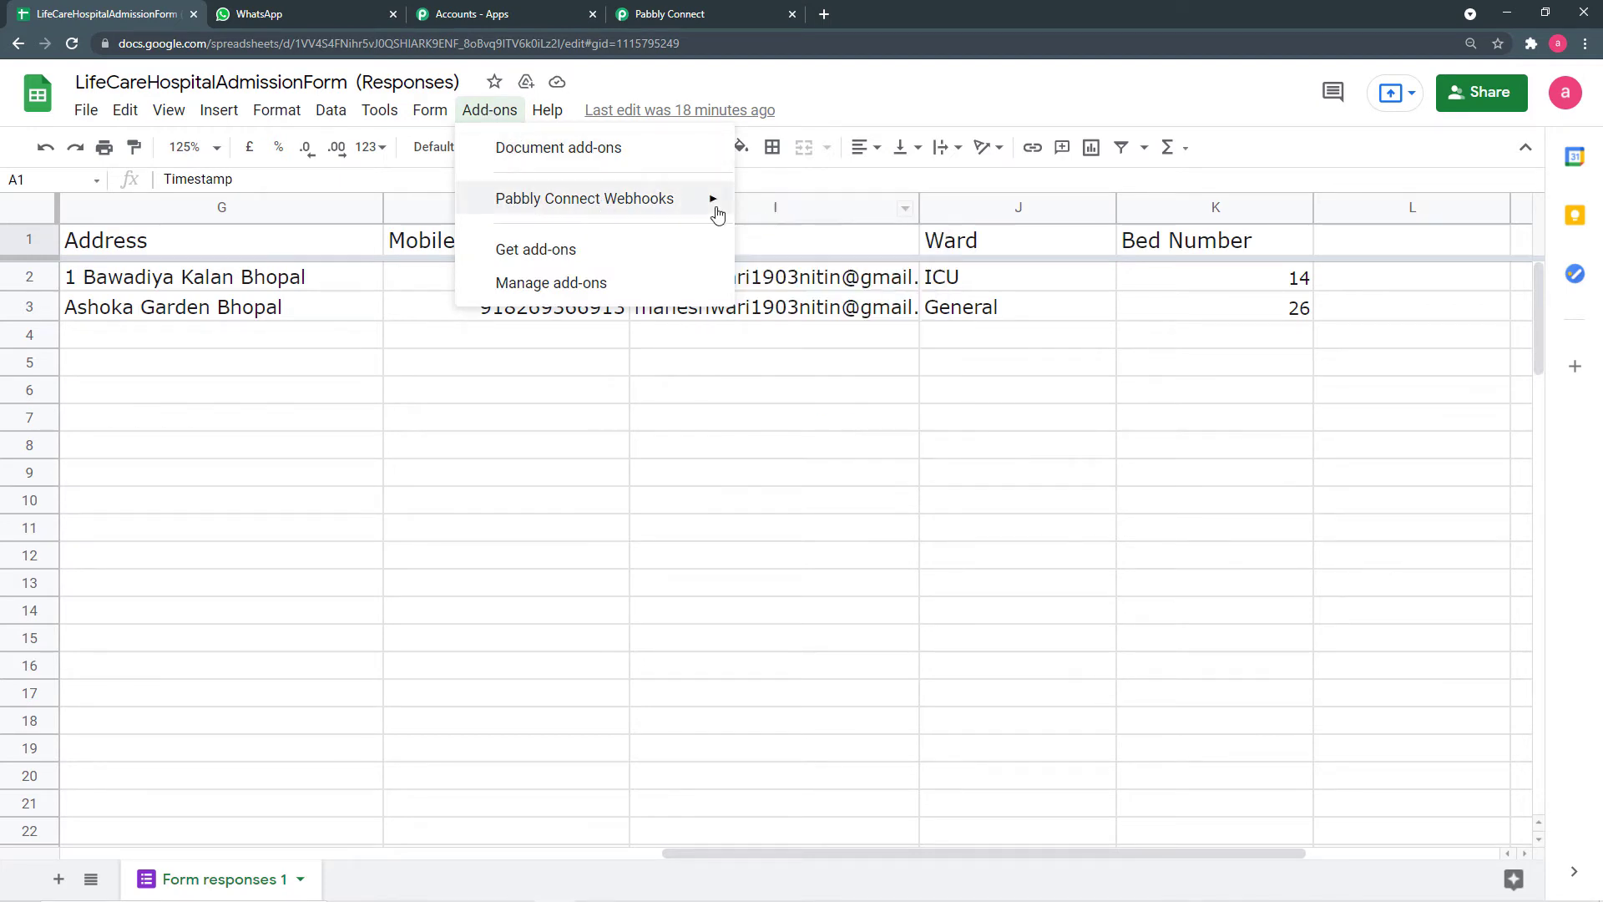
{"action": "mouse_move", "coordinate": [715, 208]}
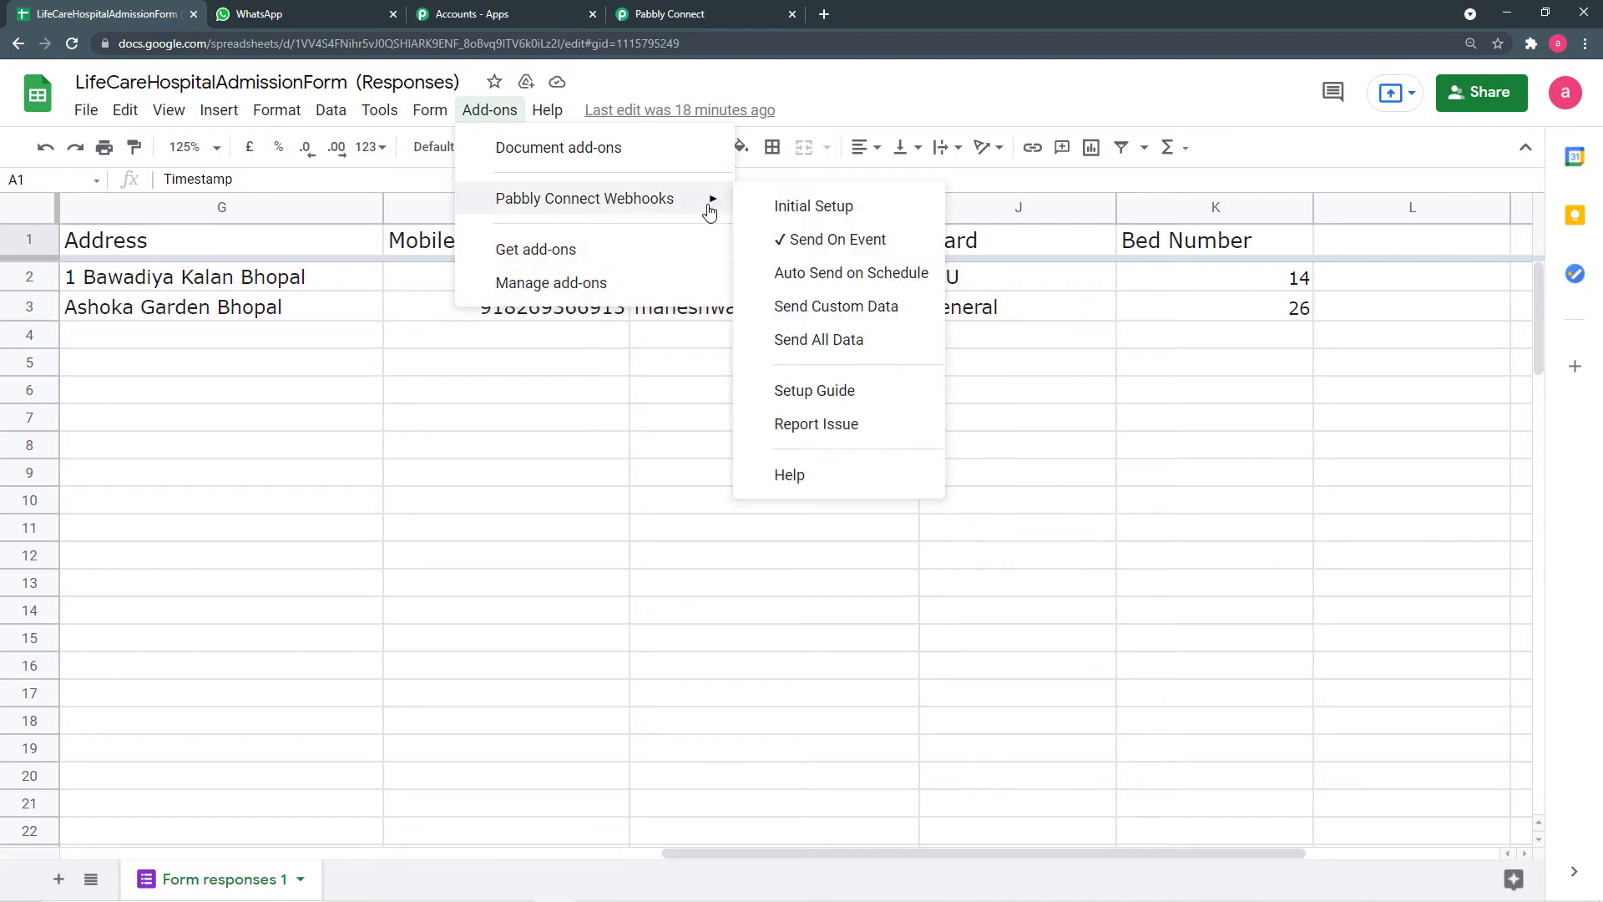
{"action": "left_click", "coordinate": [598, 365]}
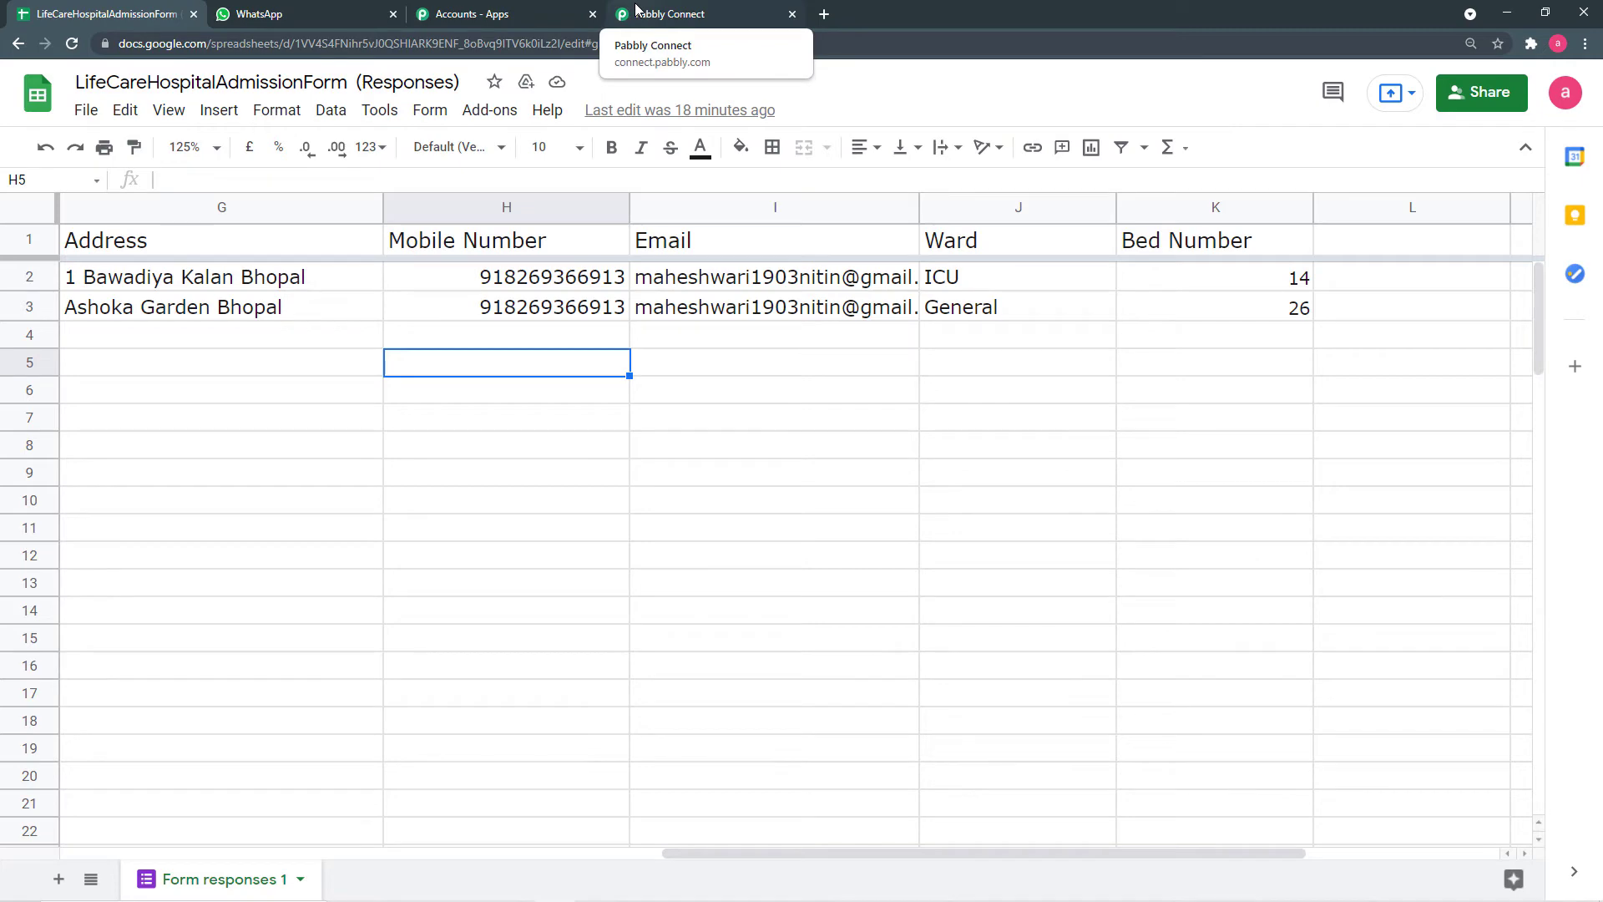
{"action": "left_click", "coordinate": [635, 10]}
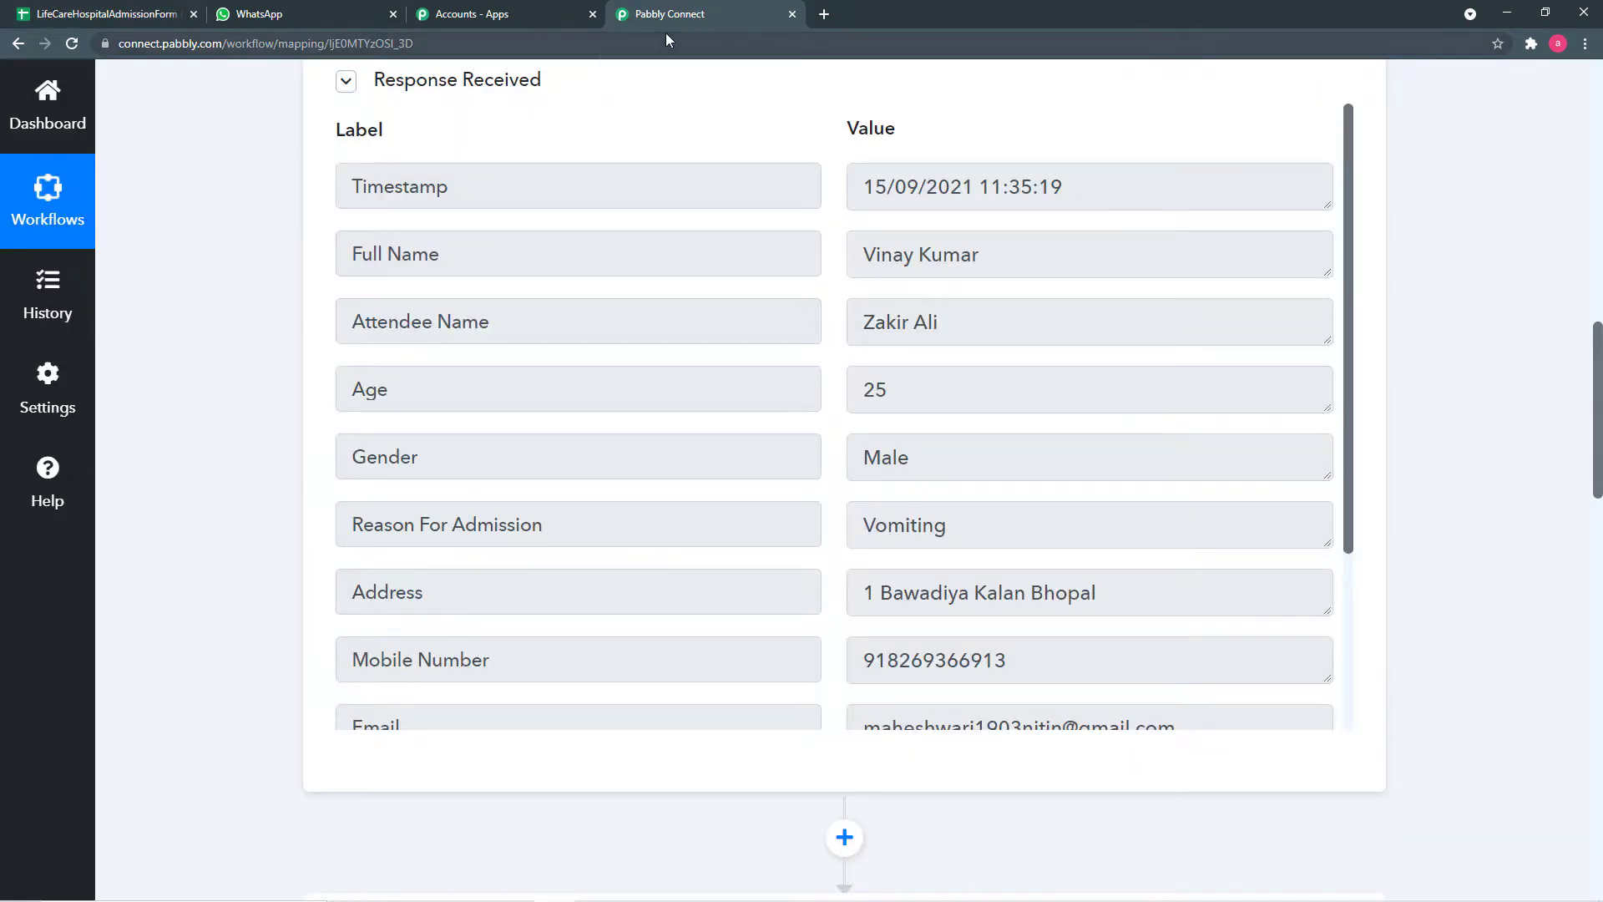
- Insert a Date/Time Formatter by Pabbly action step after the Google Sheets trigger
{"action": "scroll", "coordinate": [522, 437], "scroll_direction": "down", "scroll_amount": 7}
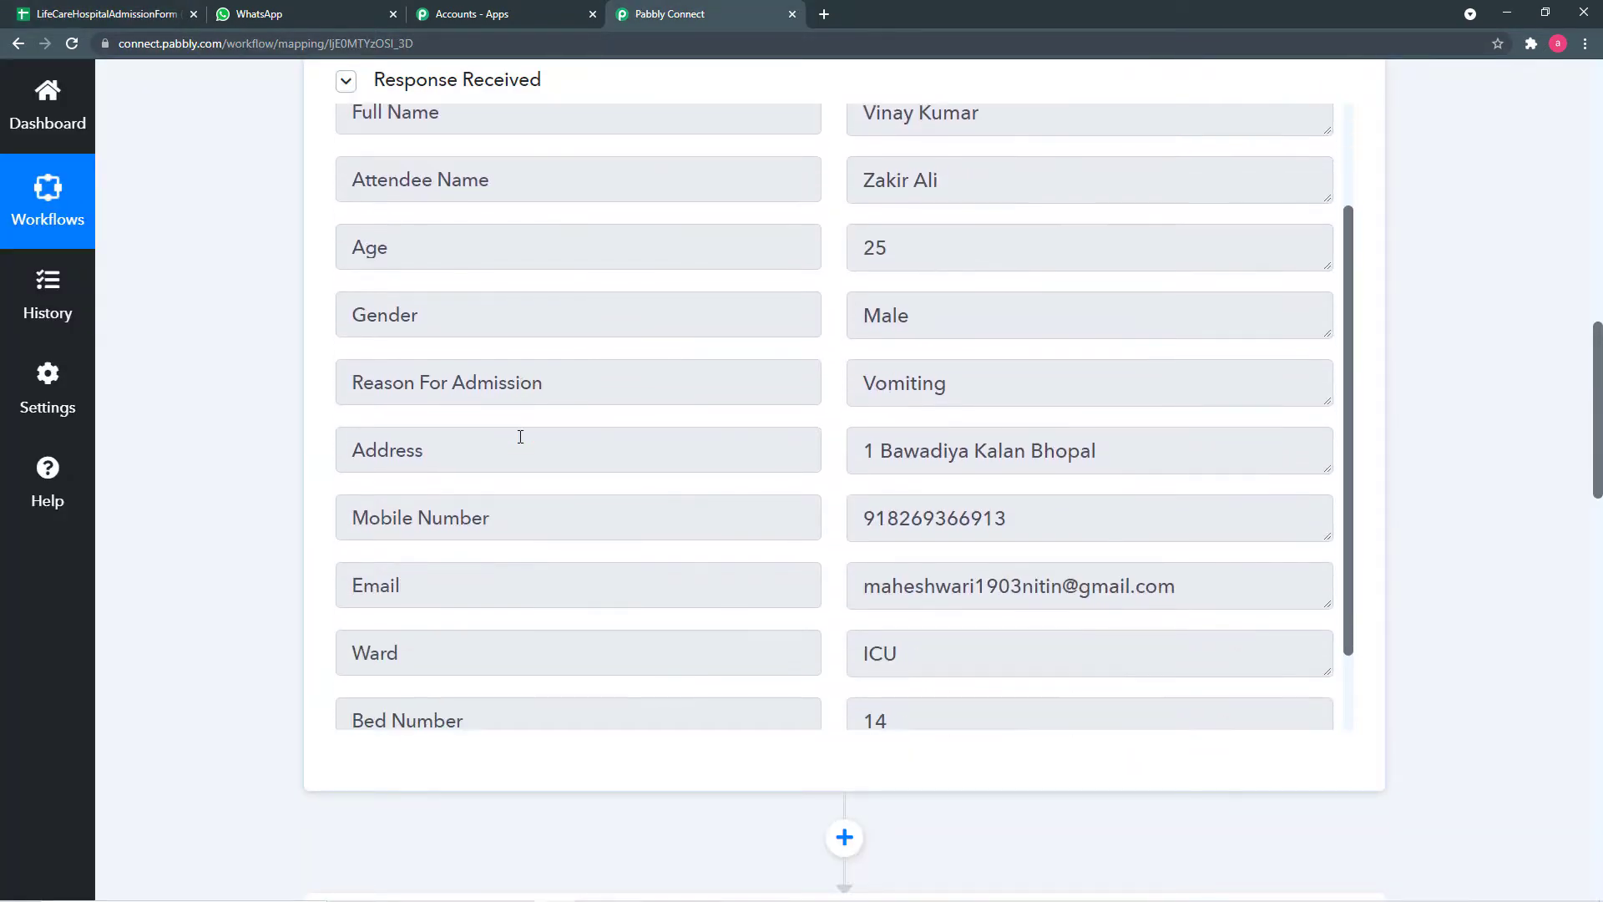
{"action": "scroll", "coordinate": [293, 476], "scroll_direction": "up", "scroll_amount": 1}
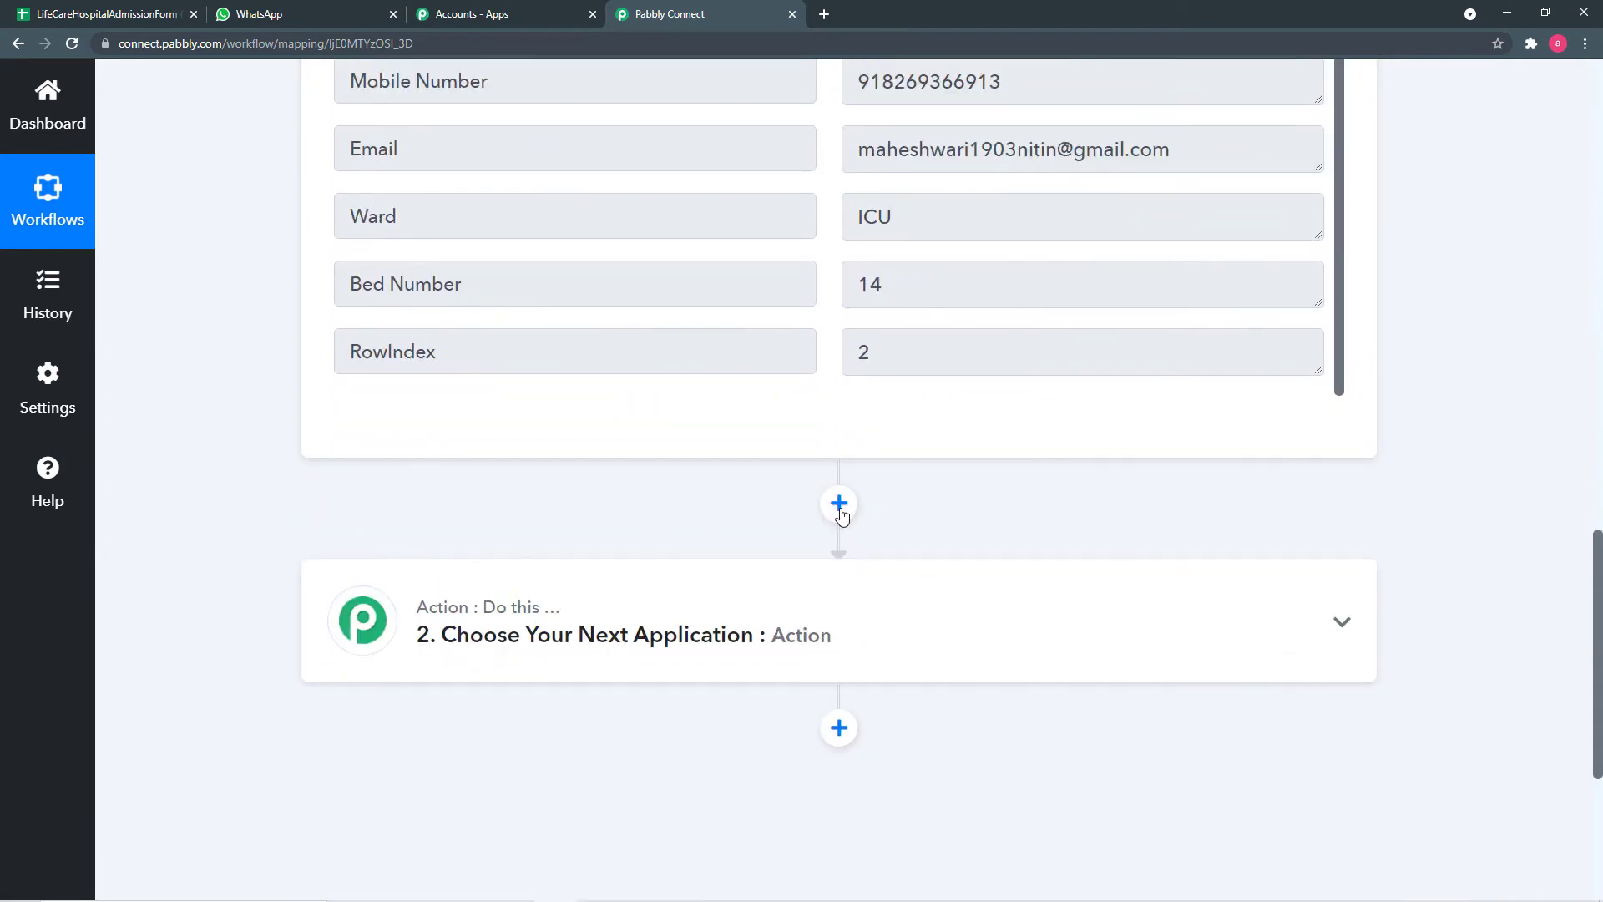
{"action": "left_click", "coordinate": [841, 511]}
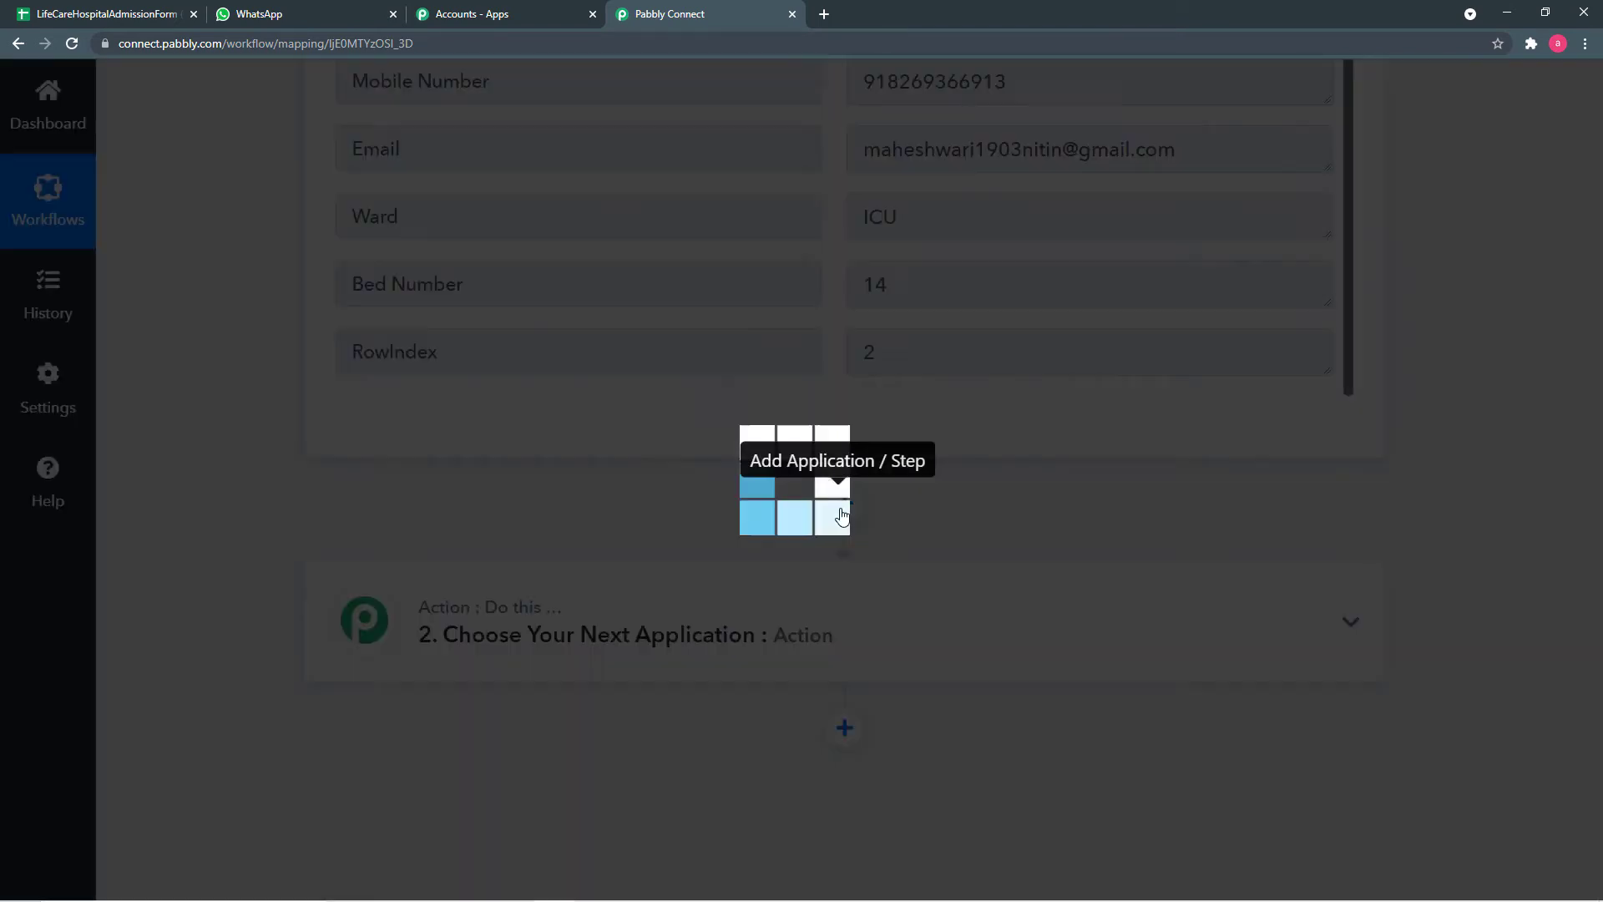
{"action": "scroll", "coordinate": [590, 562], "scroll_direction": "down", "scroll_amount": 2}
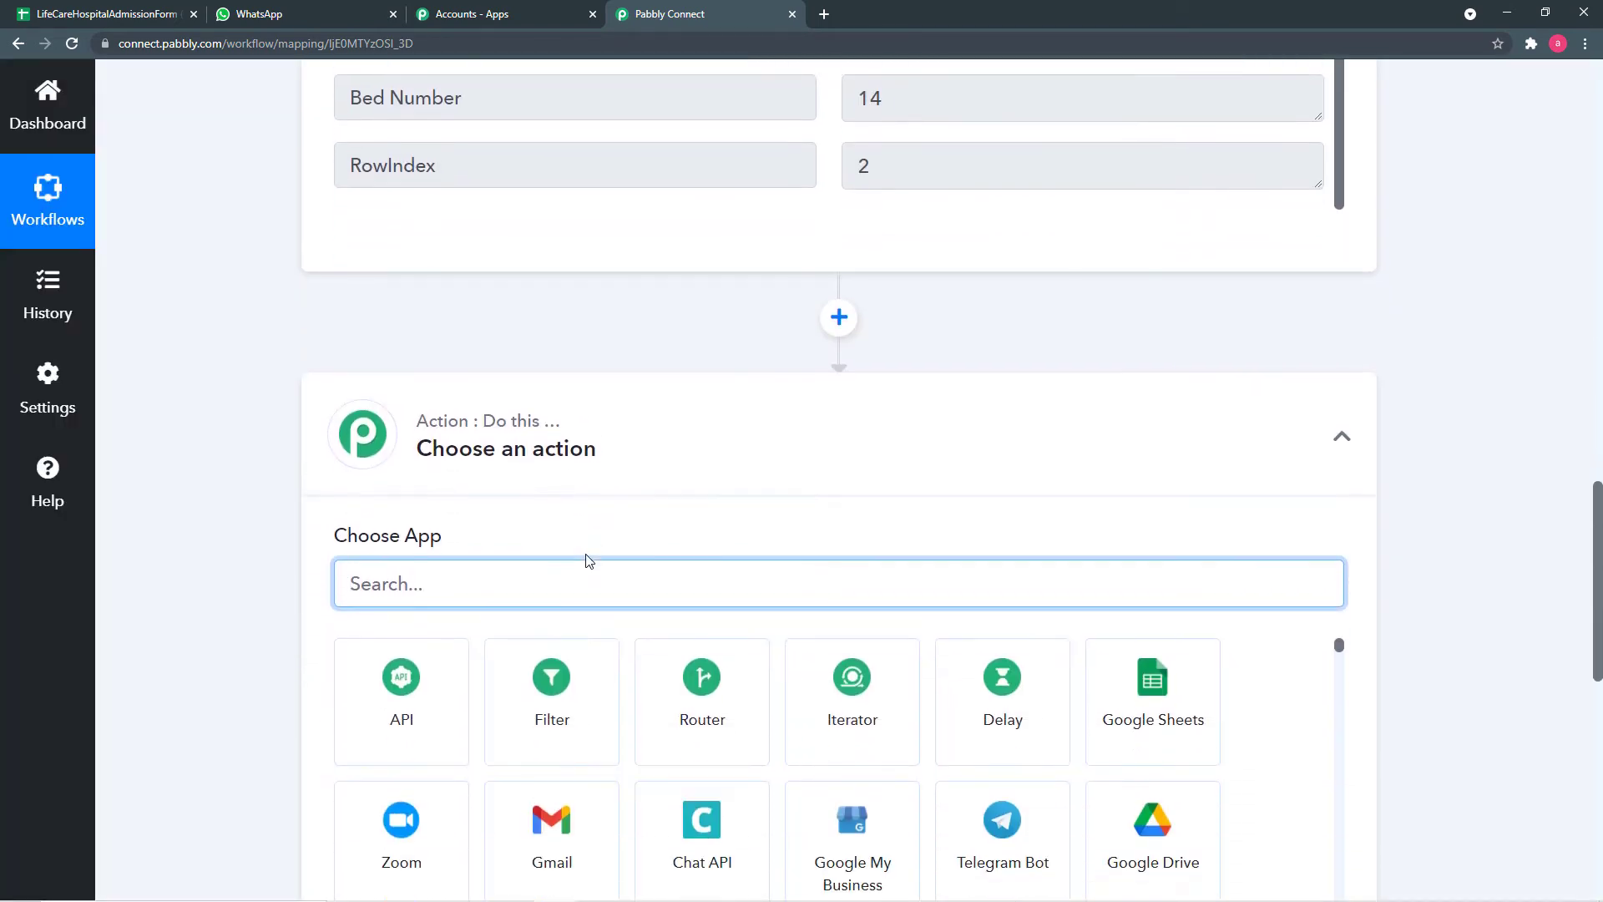
{"action": "scroll", "coordinate": [590, 561], "scroll_direction": "down", "scroll_amount": 2}
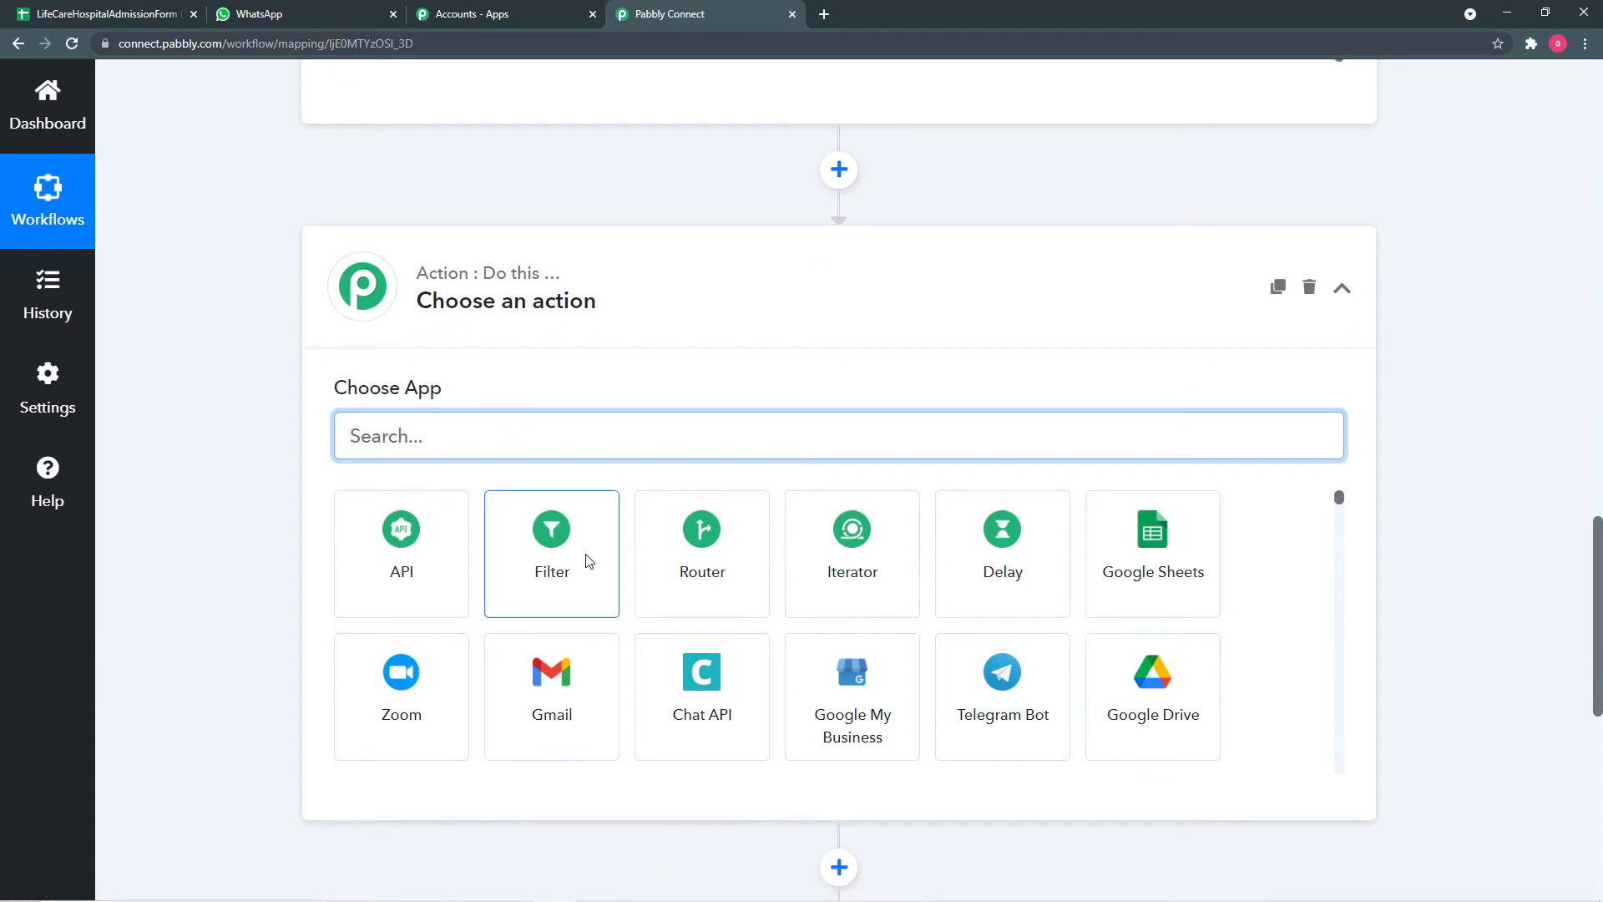
{"action": "type", "text": "dat"}
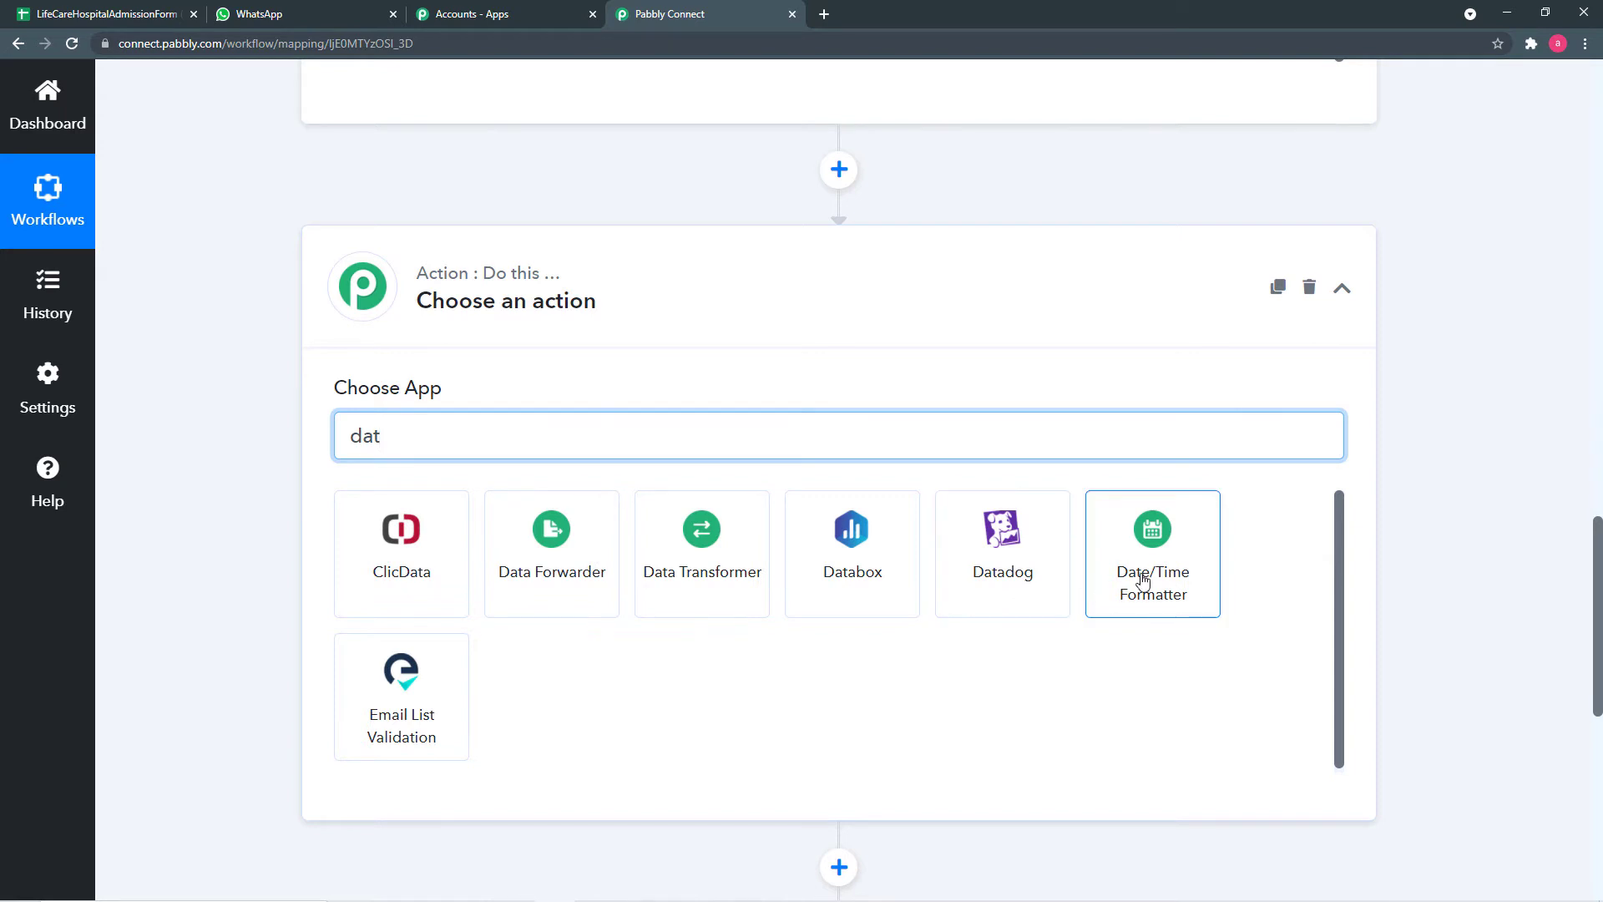
{"action": "left_click", "coordinate": [1143, 580]}
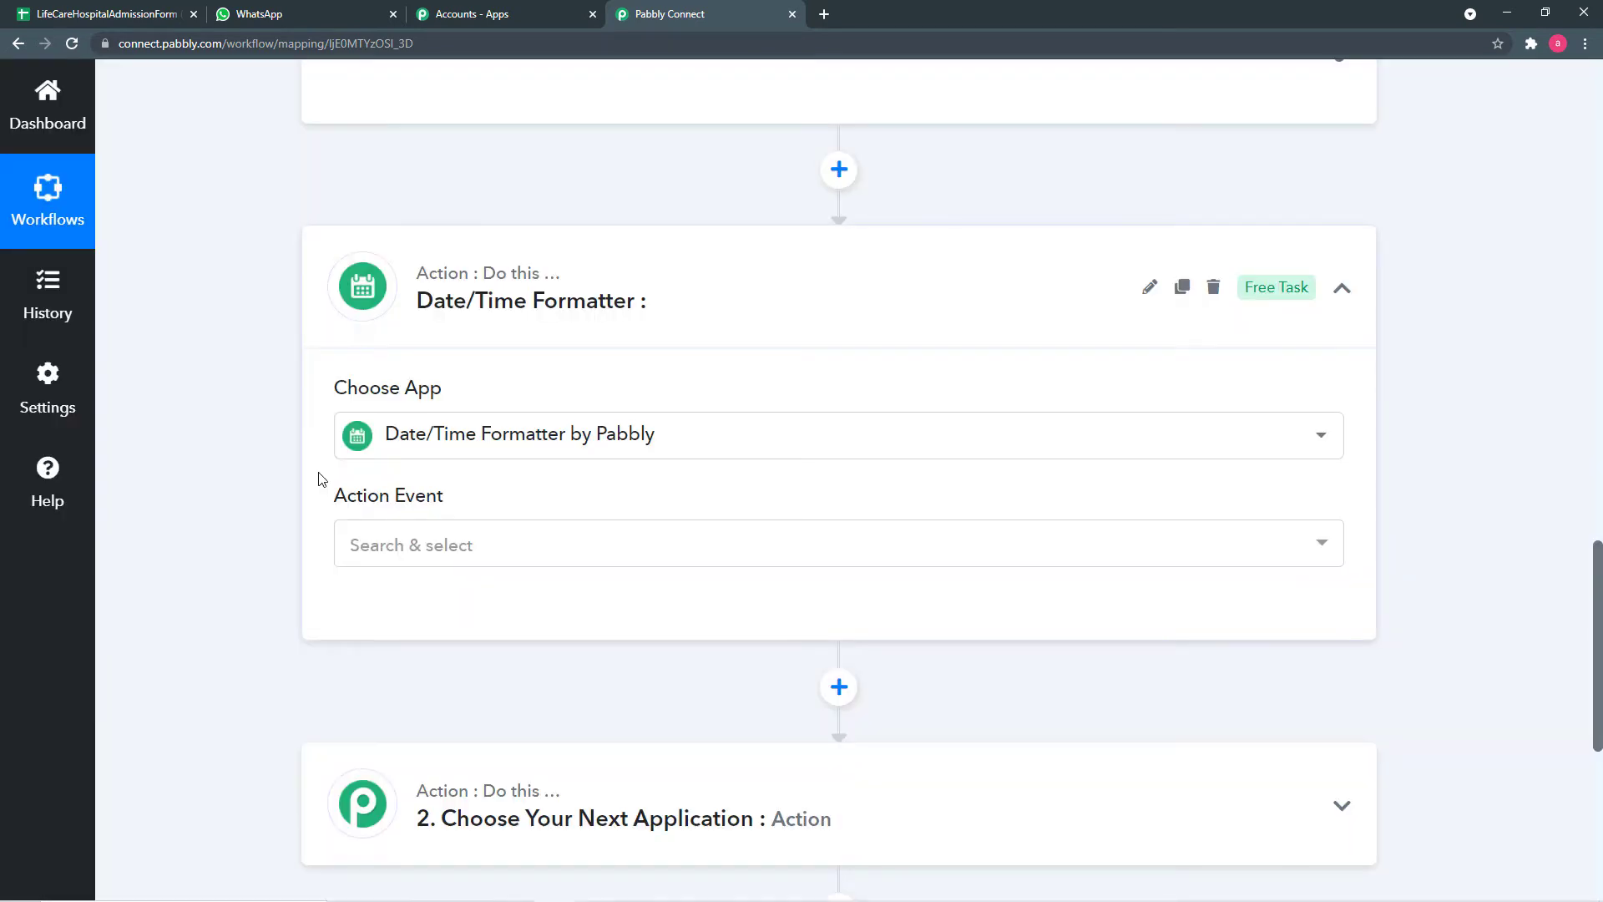
{"action": "scroll", "coordinate": [320, 479], "scroll_direction": "down", "scroll_amount": 1}
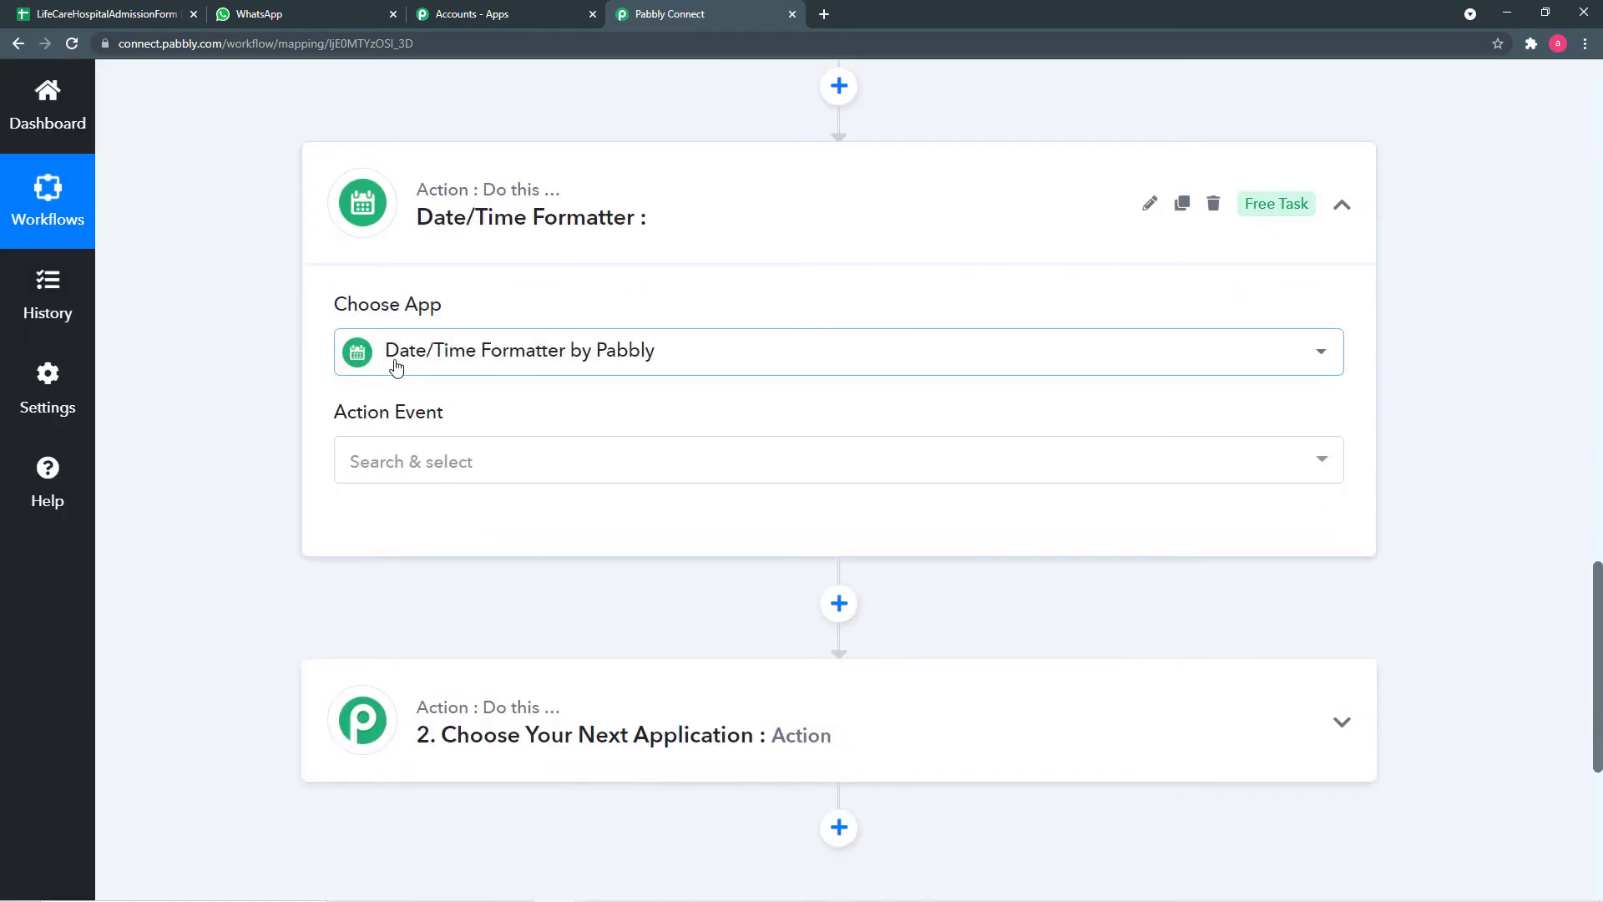
{"action": "scroll", "coordinate": [572, 412], "scroll_direction": "up", "scroll_amount": 8}
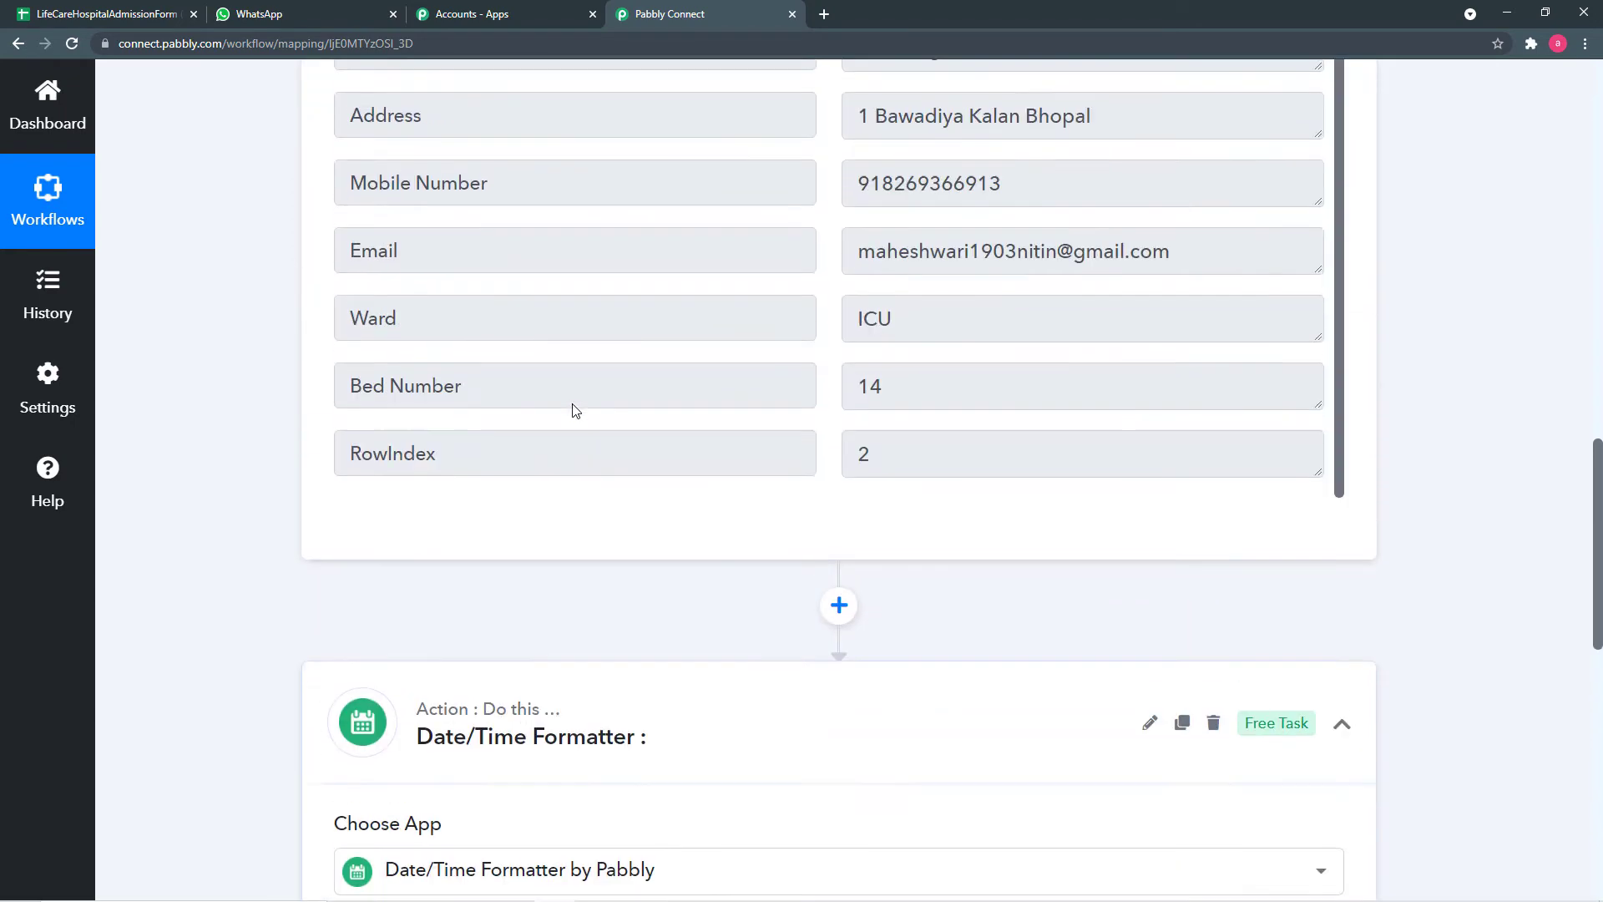
{"action": "scroll", "coordinate": [783, 390], "scroll_direction": "up", "scroll_amount": 3}
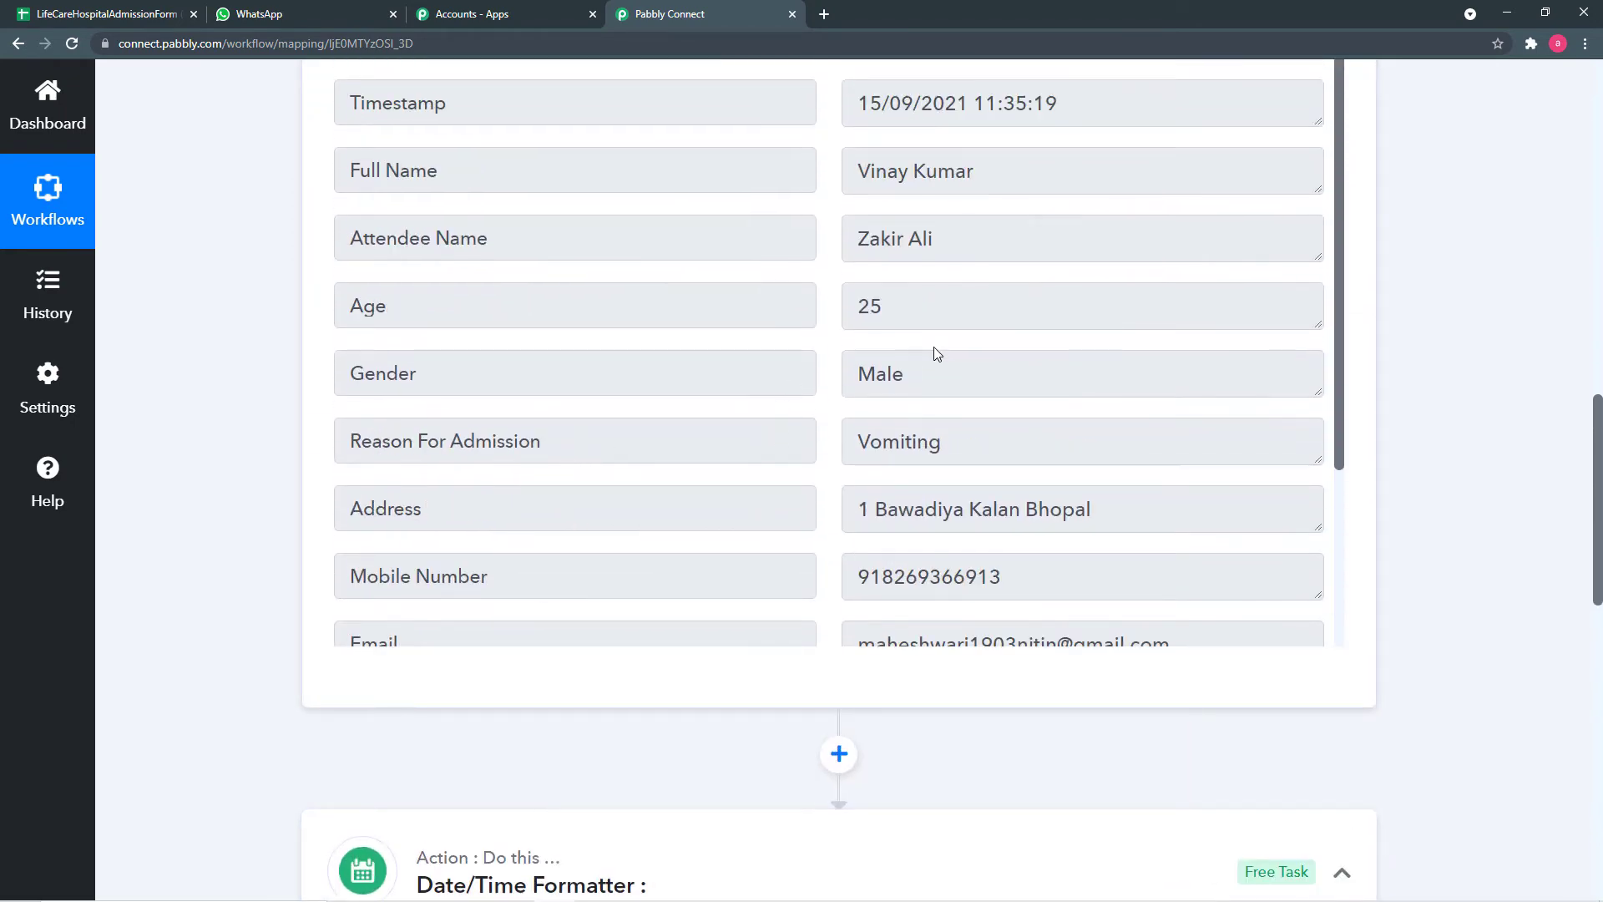
{"action": "scroll", "coordinate": [935, 334], "scroll_direction": "up", "scroll_amount": 2}
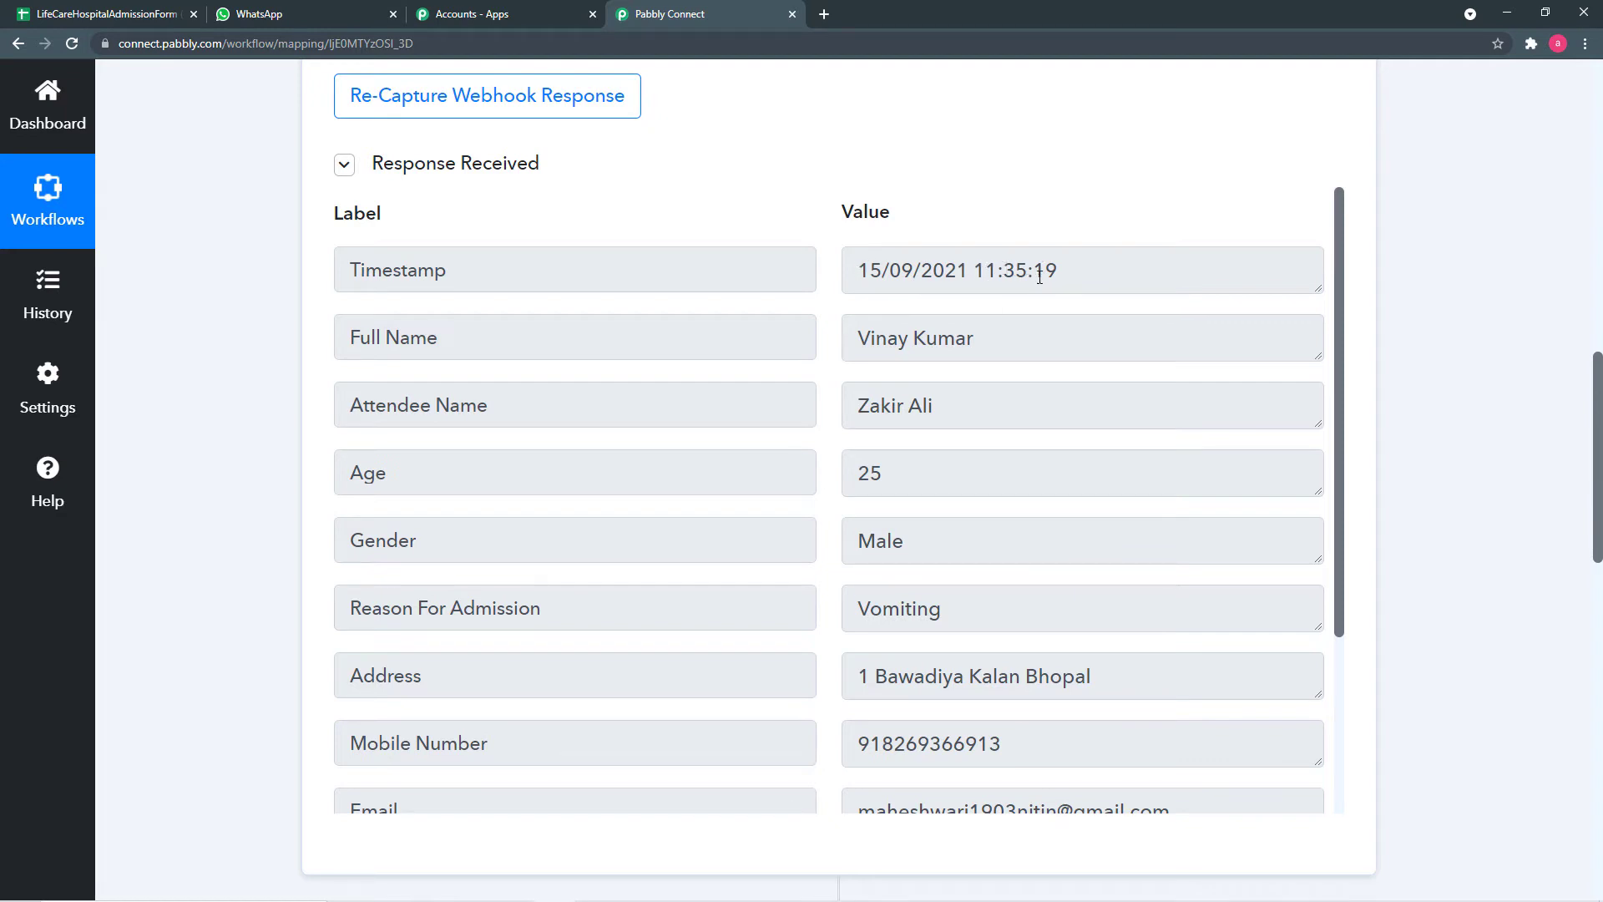
{"action": "scroll", "coordinate": [309, 328], "scroll_direction": "down", "scroll_amount": 1}
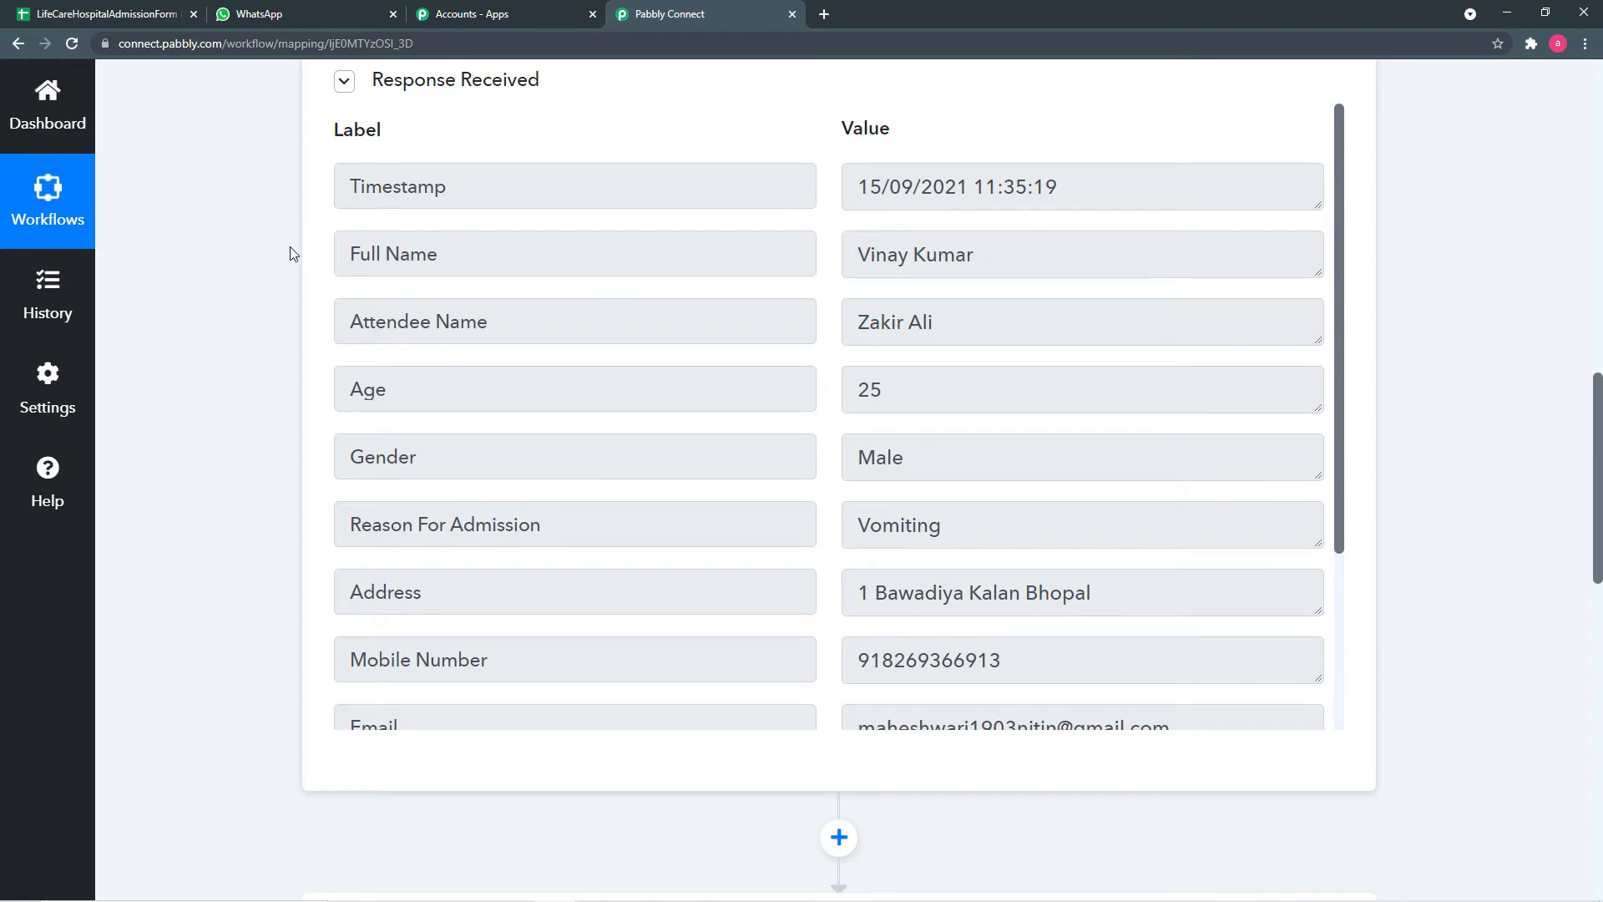
{"action": "scroll", "coordinate": [290, 248], "scroll_direction": "down", "scroll_amount": 1}
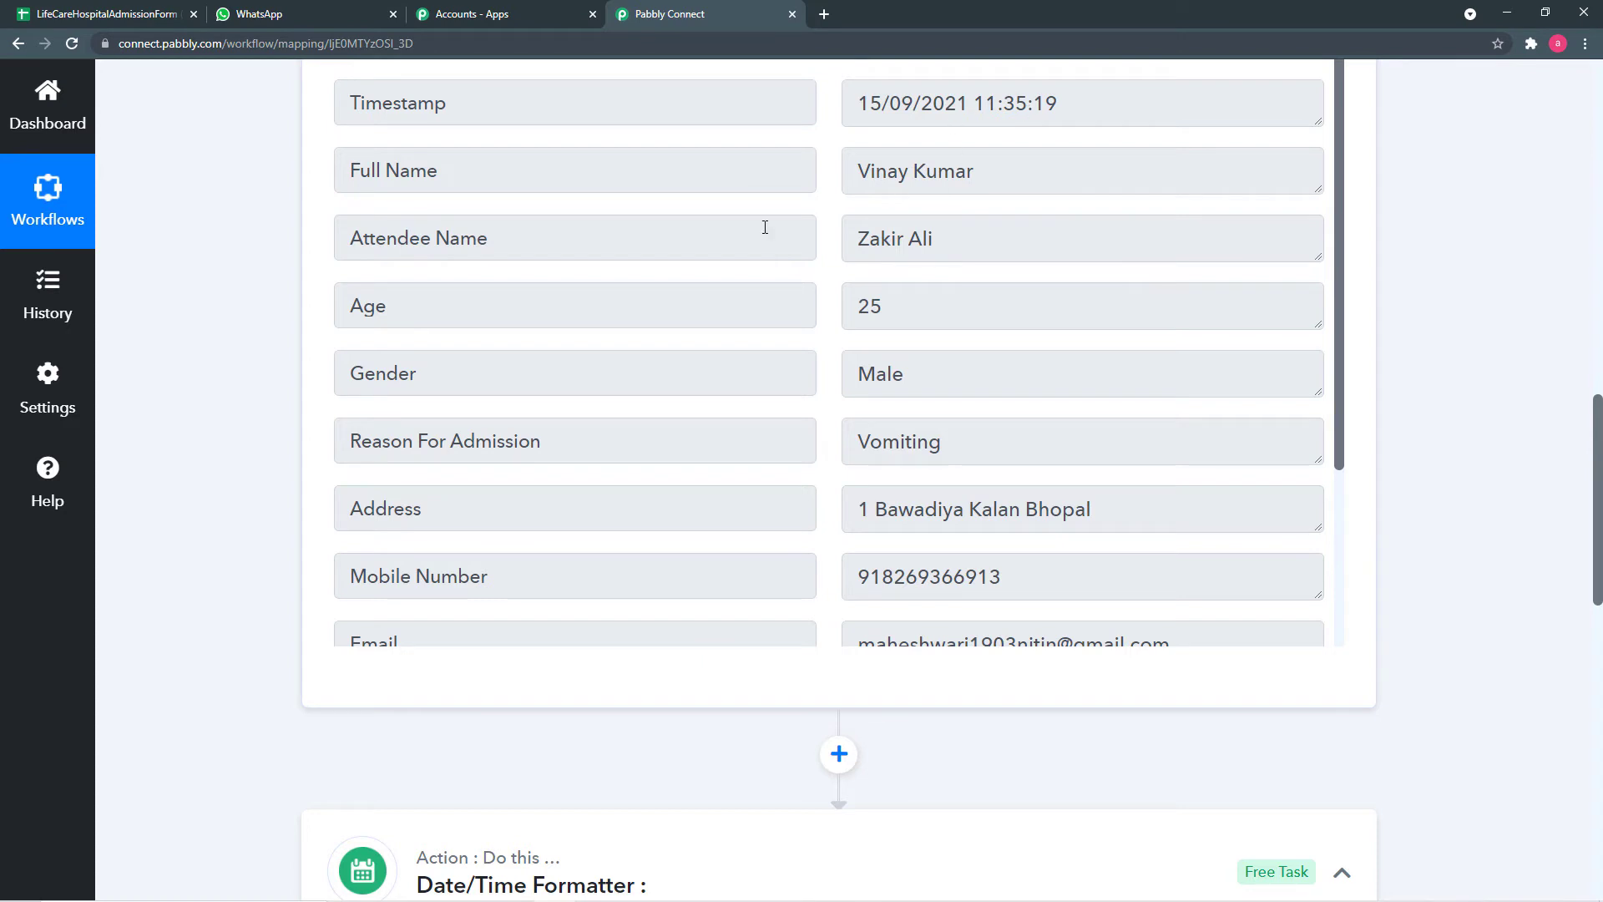
{"action": "scroll", "coordinate": [308, 331], "scroll_direction": "down", "scroll_amount": 7}
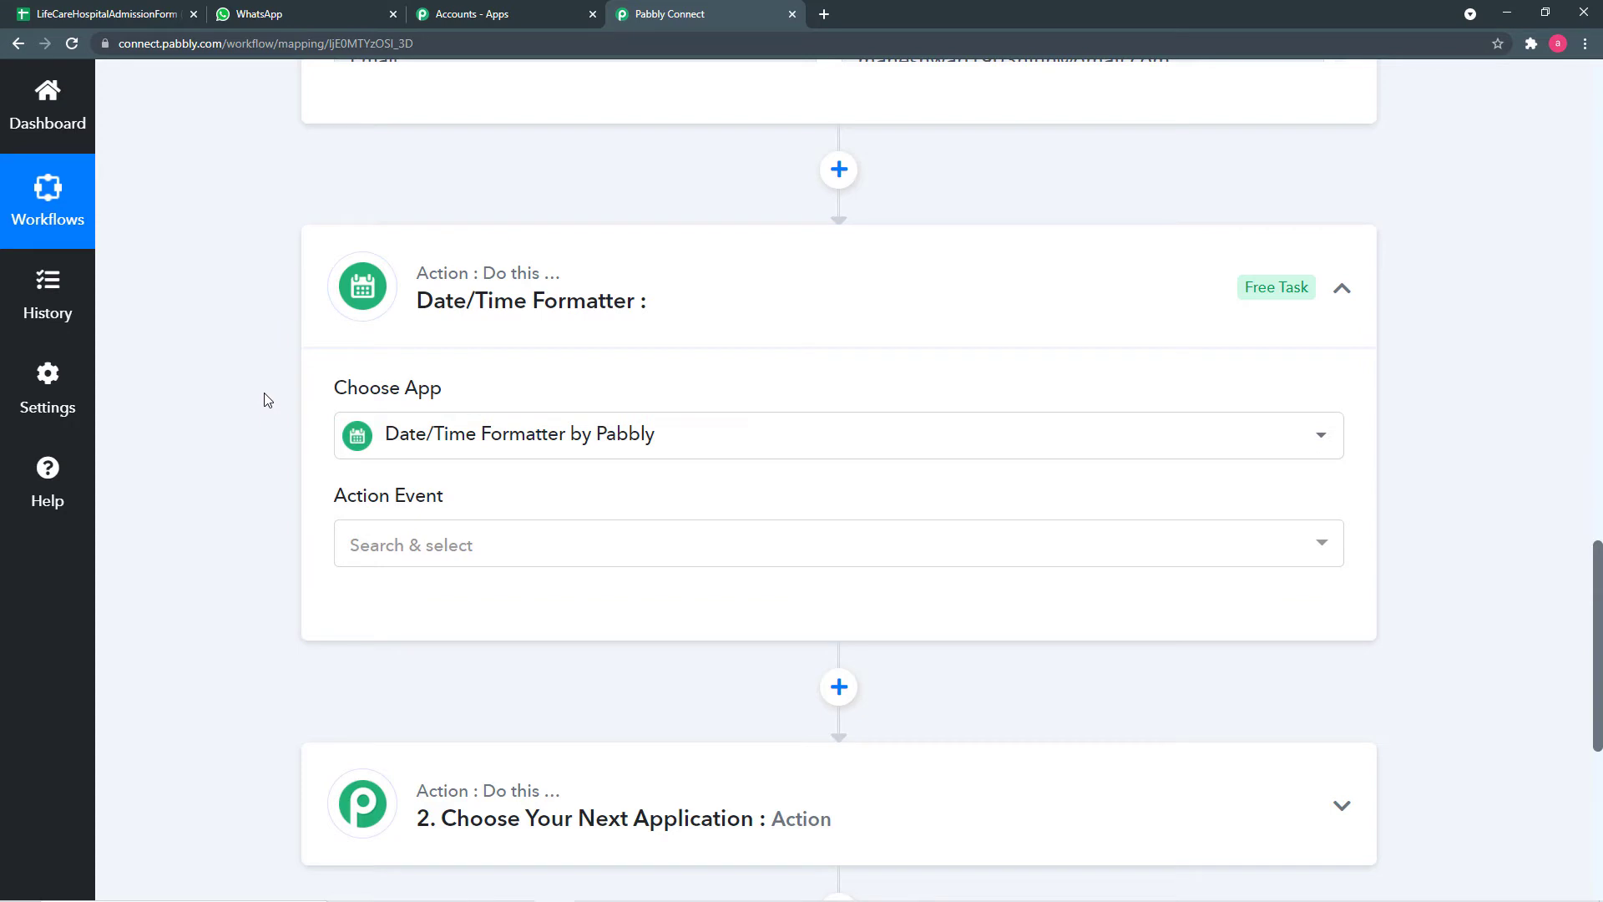
{"action": "scroll", "coordinate": [458, 505], "scroll_direction": "down", "scroll_amount": 1}
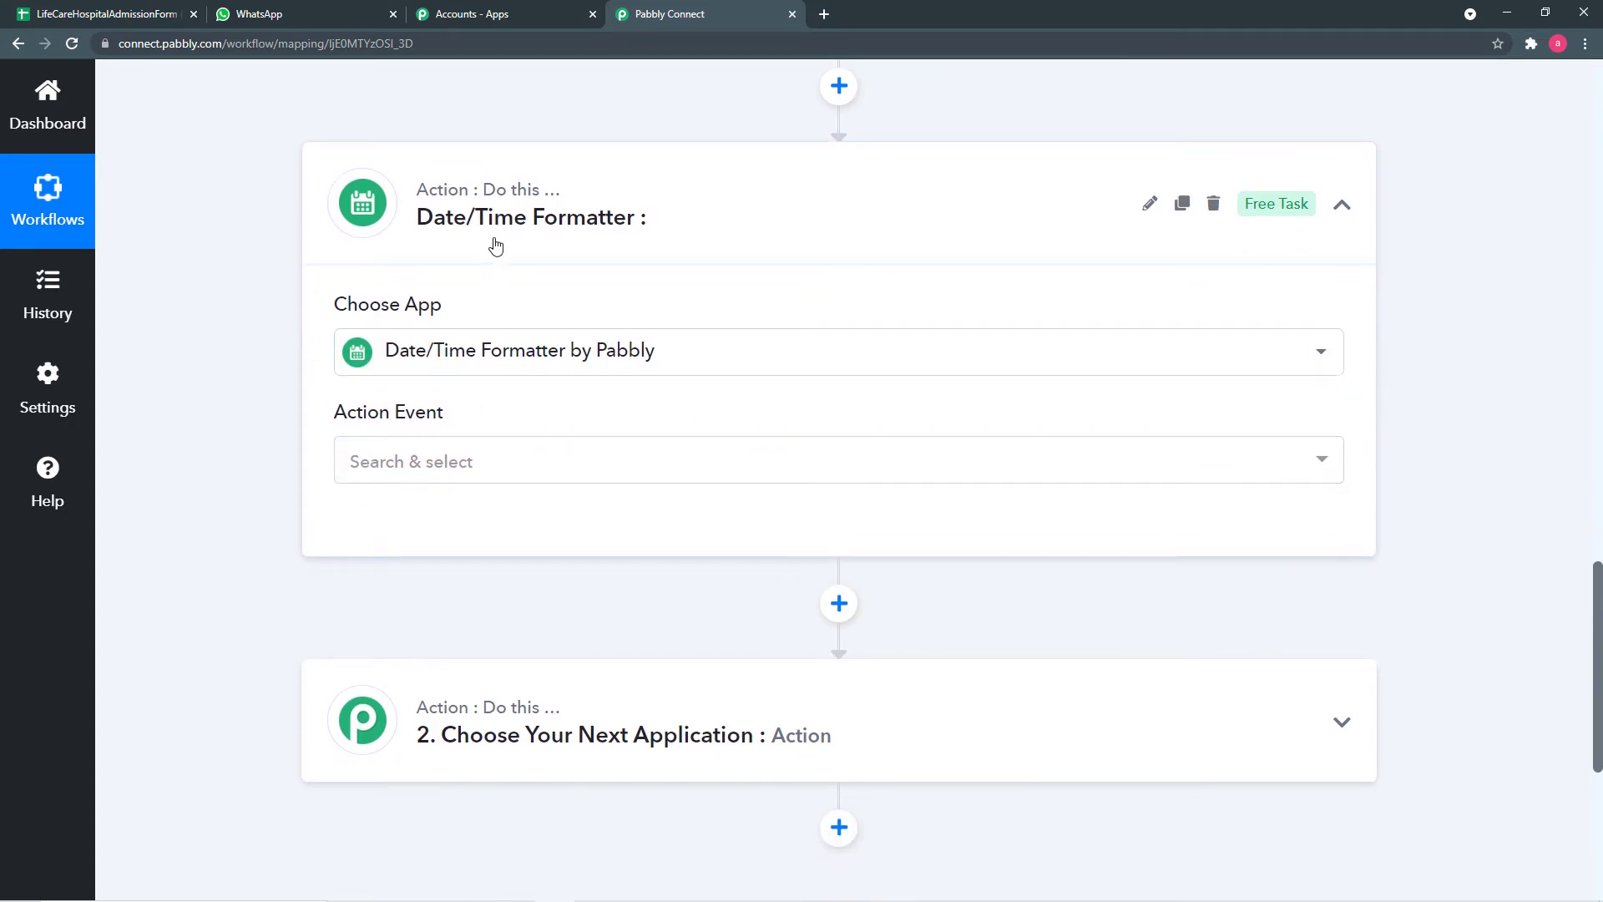
{"action": "scroll", "coordinate": [529, 461], "scroll_direction": "down", "scroll_amount": 1}
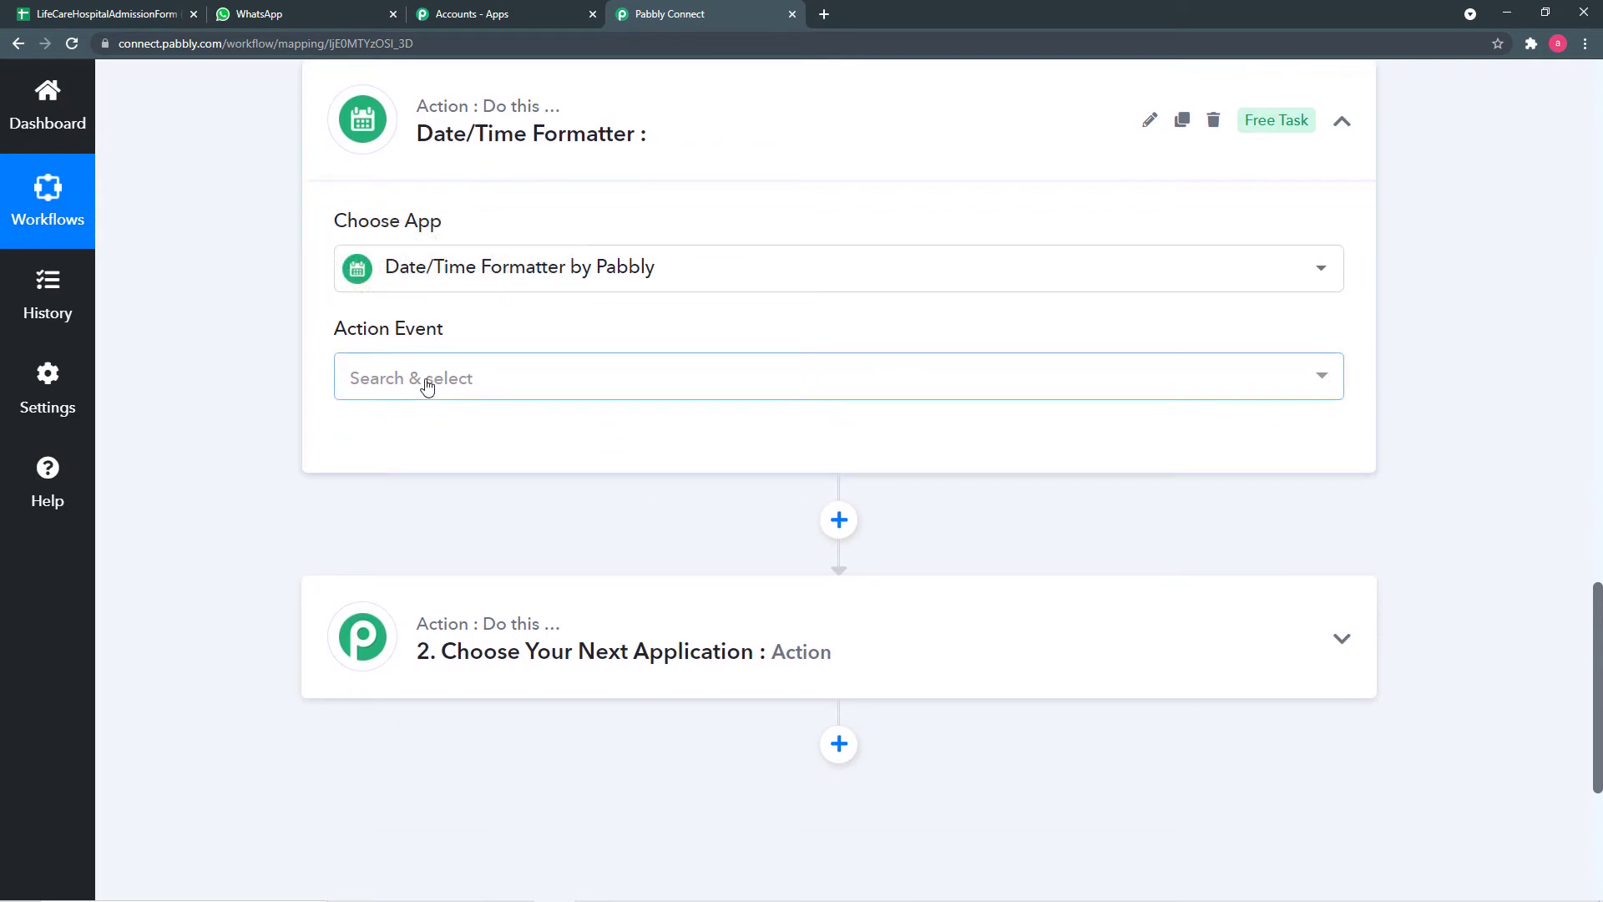
- Set the formatter's action event to Format Date Only and connect it
{"action": "left_click", "coordinate": [515, 393]}
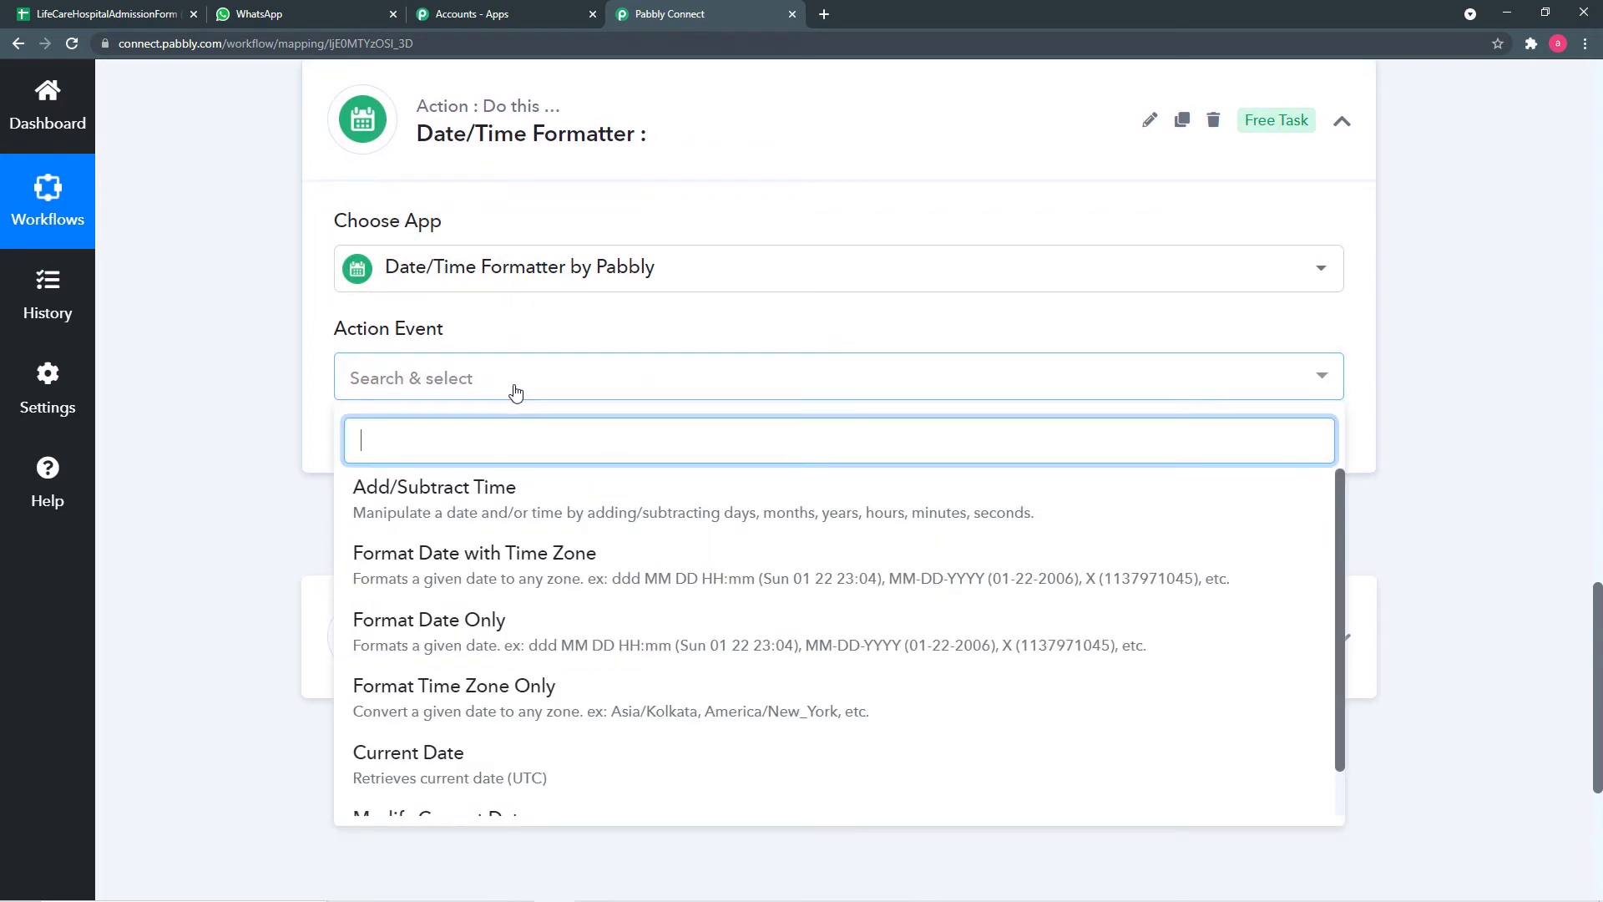
{"action": "left_click", "coordinate": [430, 635]}
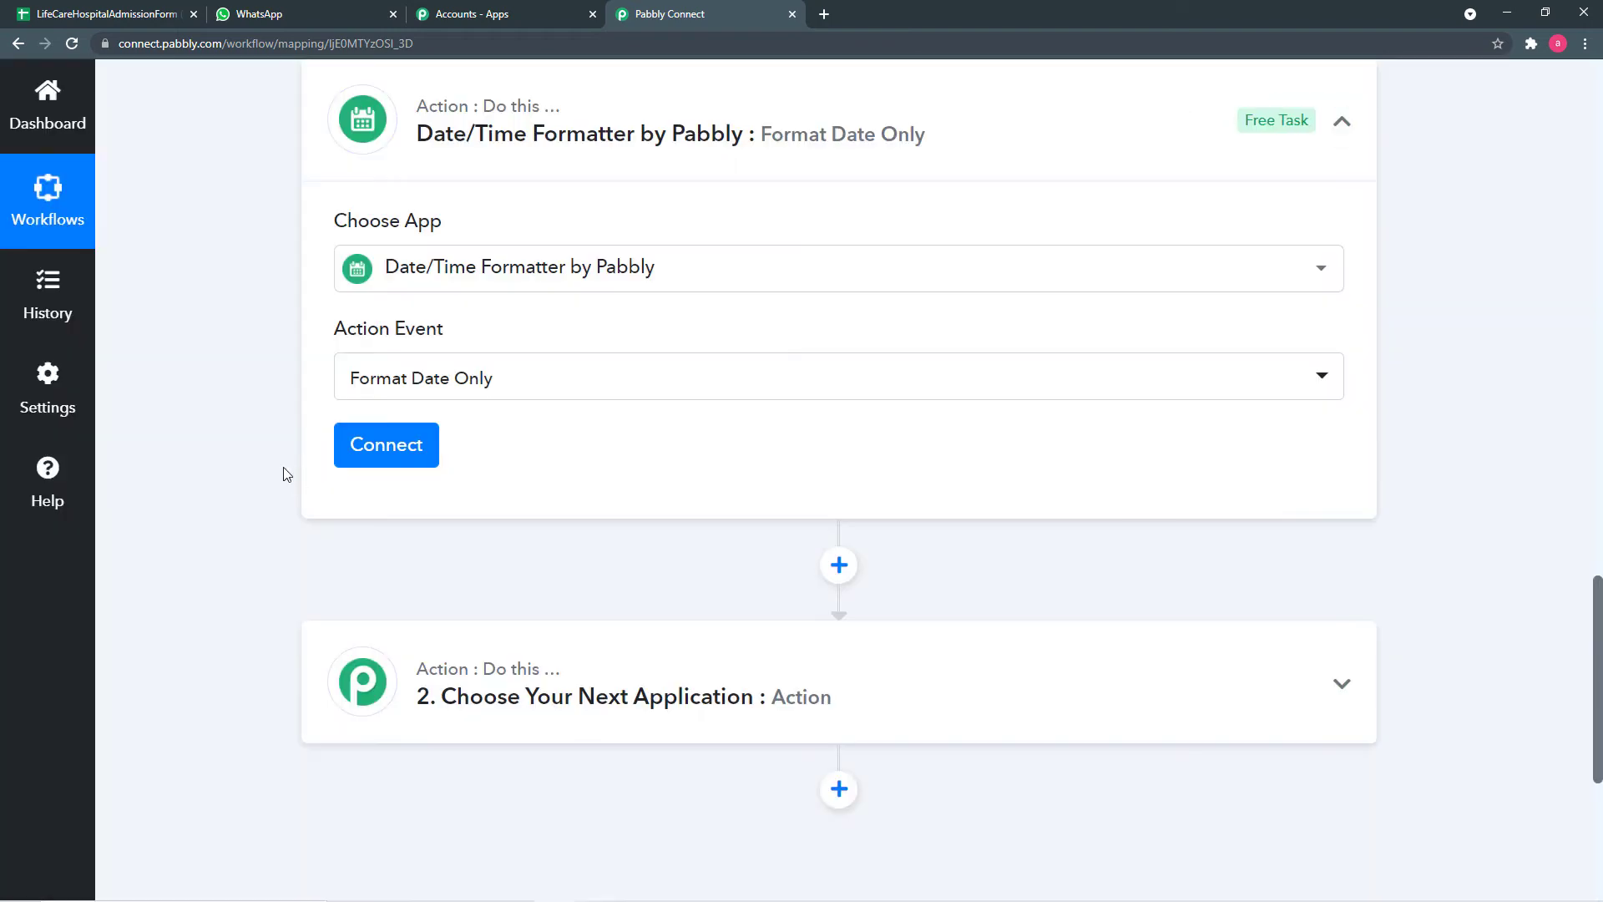
{"action": "left_click", "coordinate": [359, 456]}
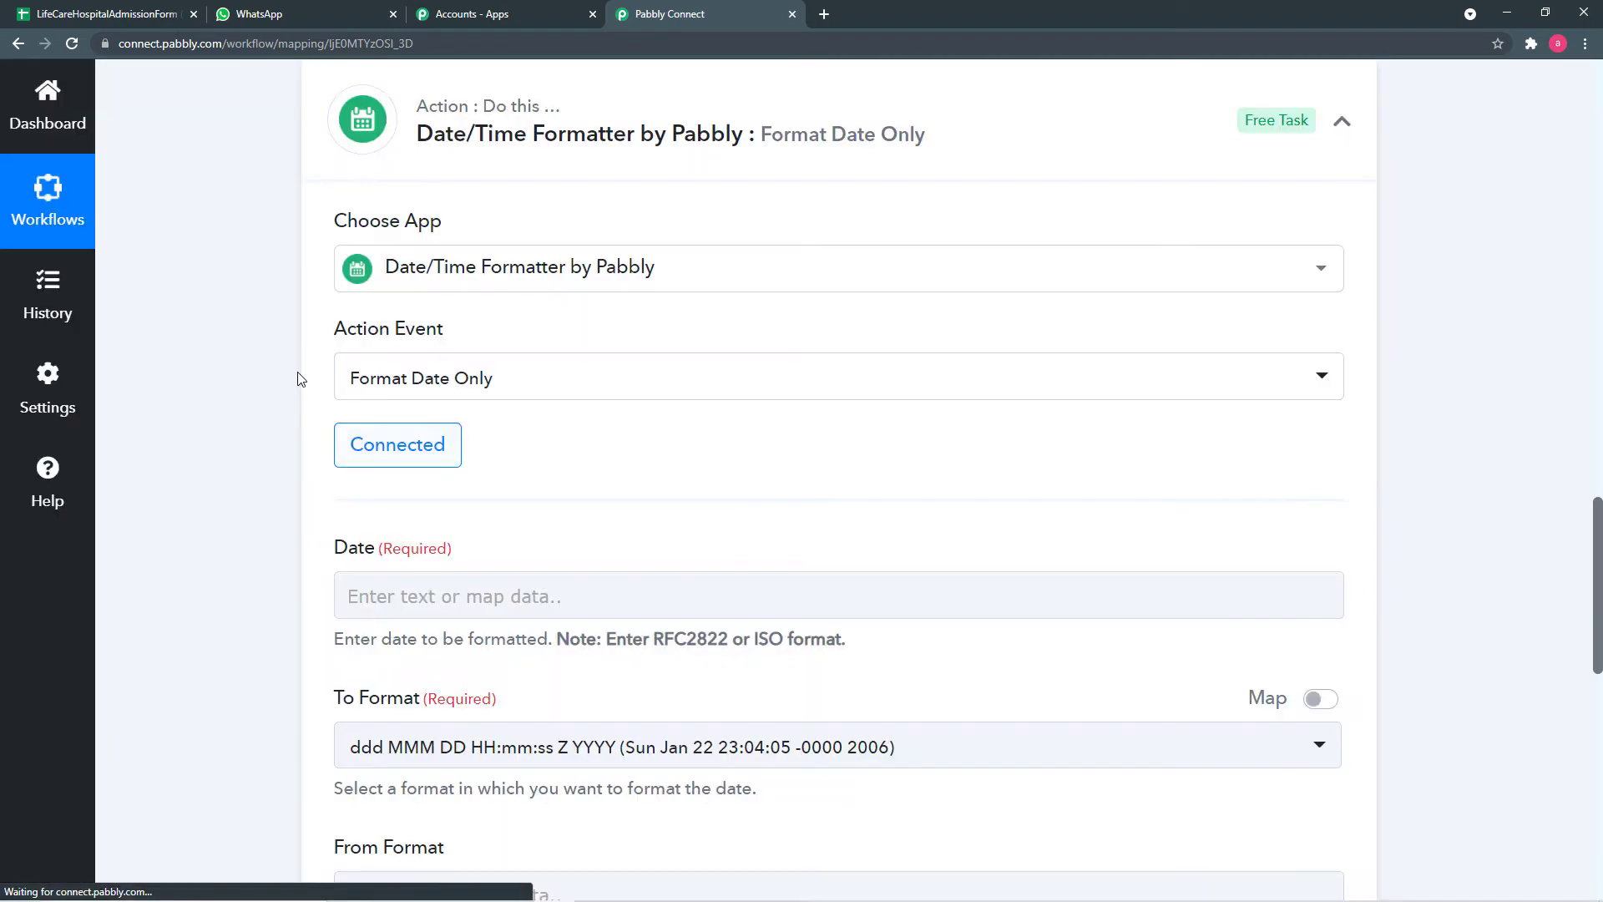
{"action": "scroll", "coordinate": [298, 376], "scroll_direction": "down", "scroll_amount": 4}
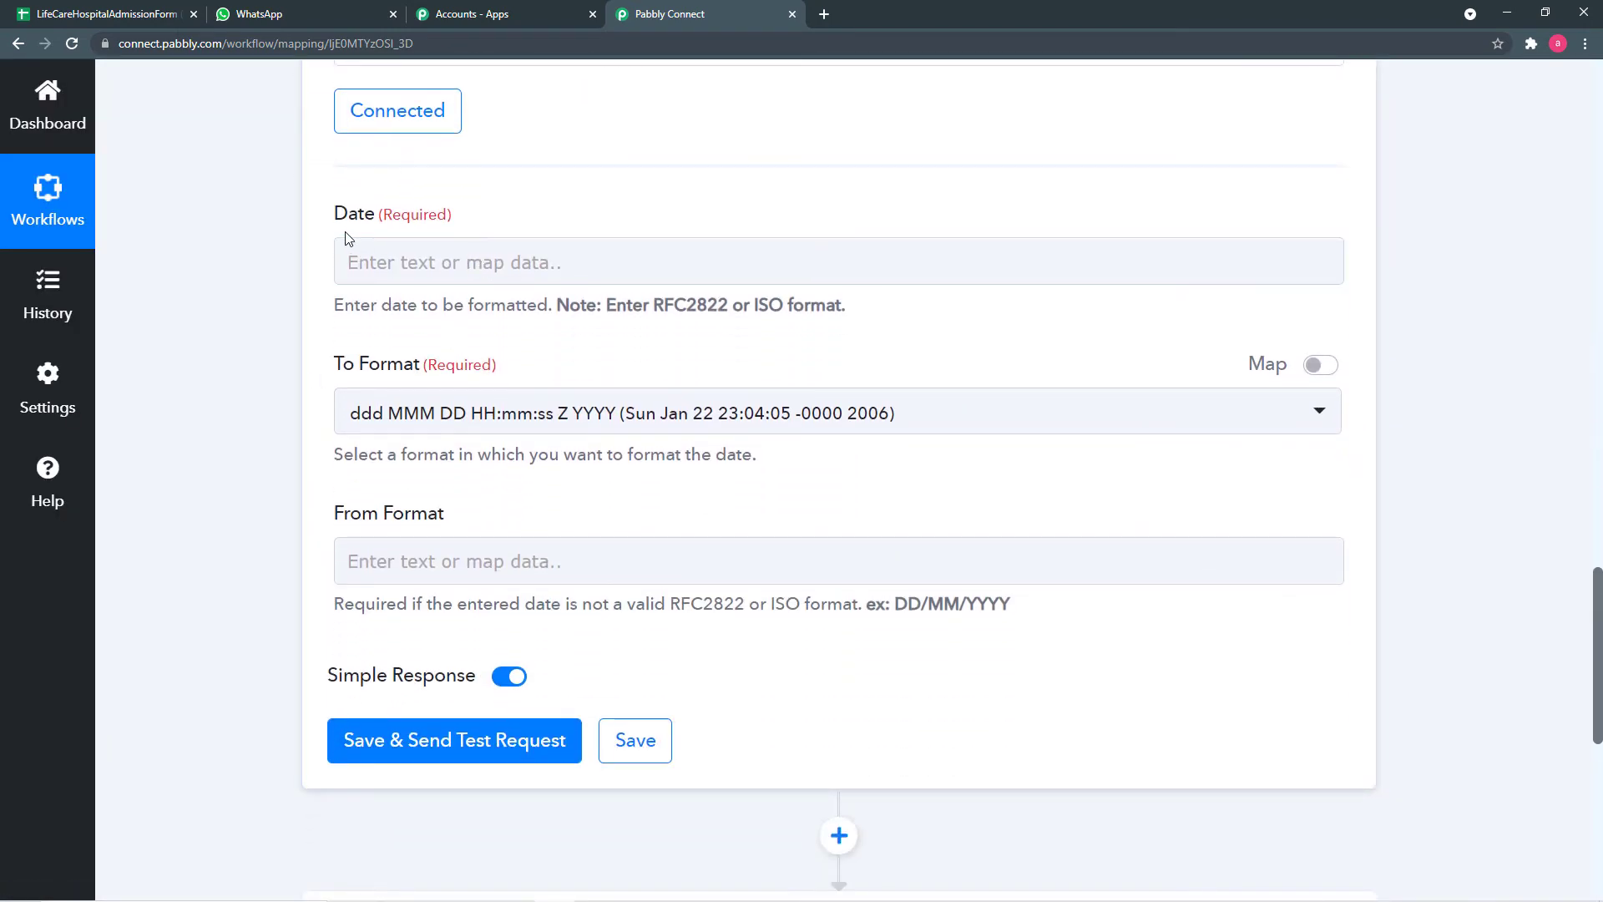
- Map the Google Sheets Timestamp into the formatter's Date field
{"action": "left_click", "coordinate": [555, 269]}
{"action": "left_click", "coordinate": [549, 266]}
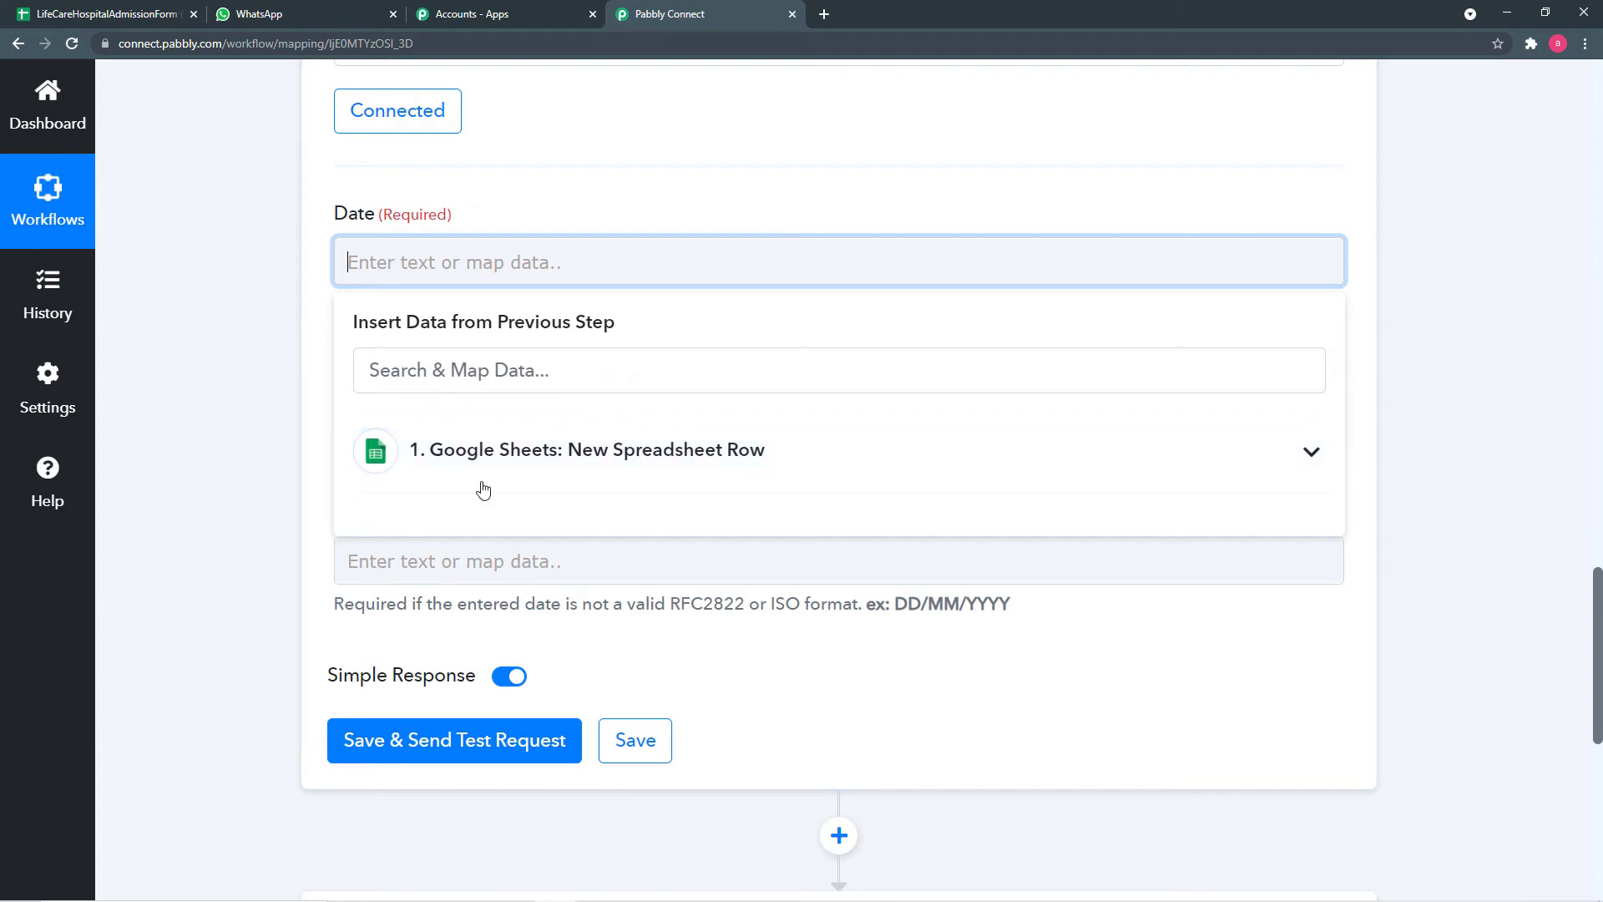
{"action": "scroll", "coordinate": [275, 421], "scroll_direction": "up", "scroll_amount": 3}
{"action": "scroll", "coordinate": [271, 420], "scroll_direction": "up", "scroll_amount": 10}
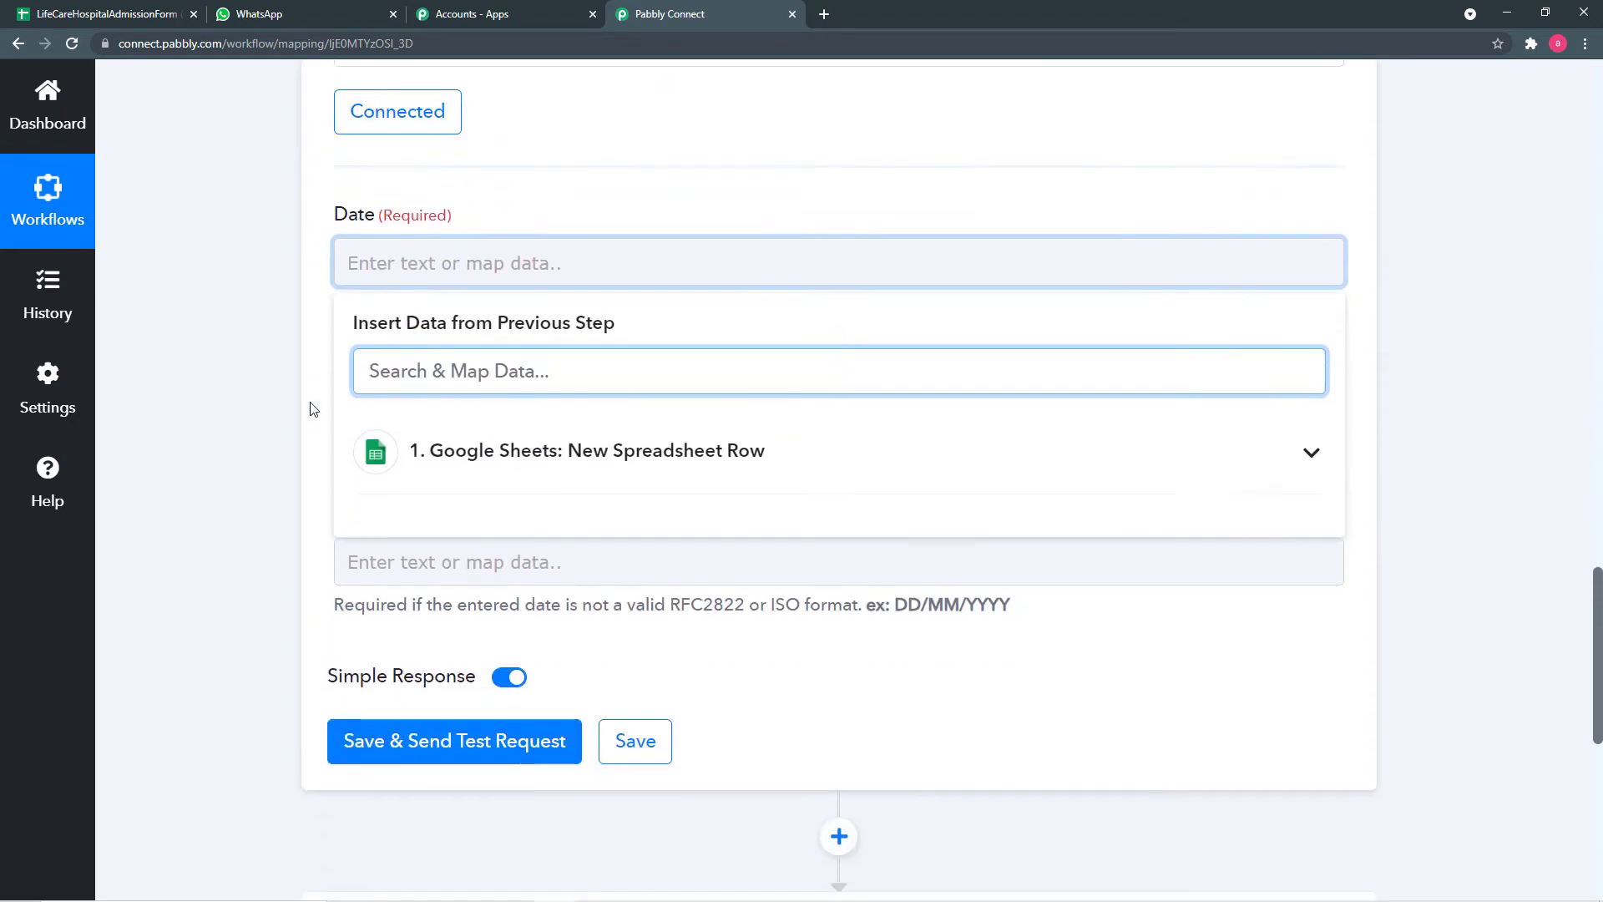
{"action": "left_click", "coordinate": [468, 449]}
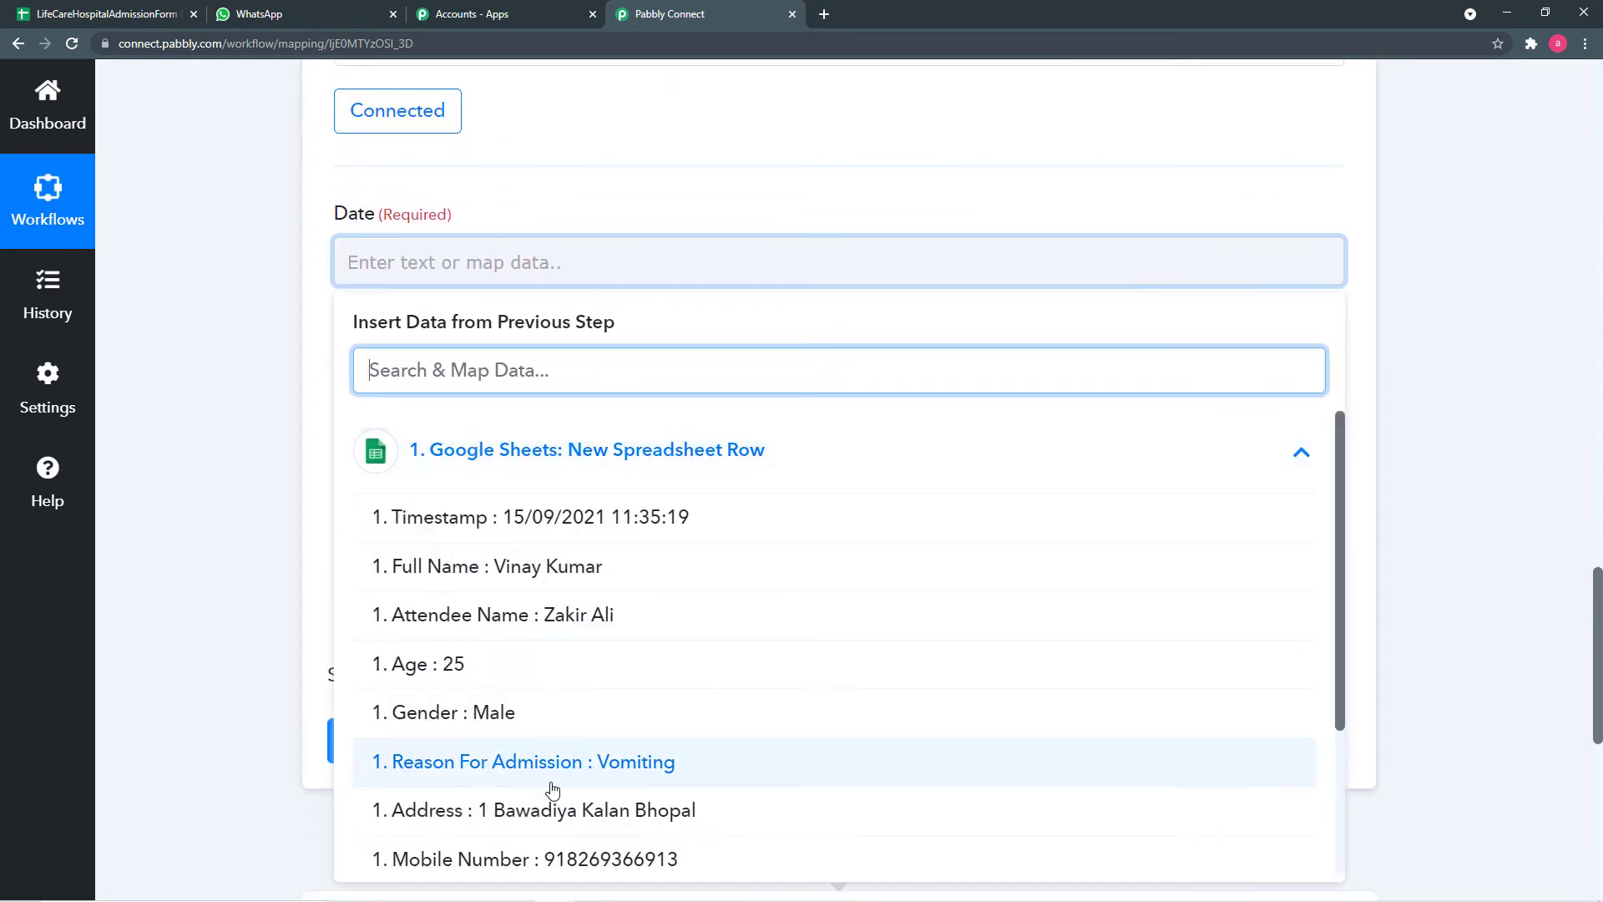
{"action": "left_click", "coordinate": [503, 519]}
{"action": "left_click", "coordinate": [282, 398]}
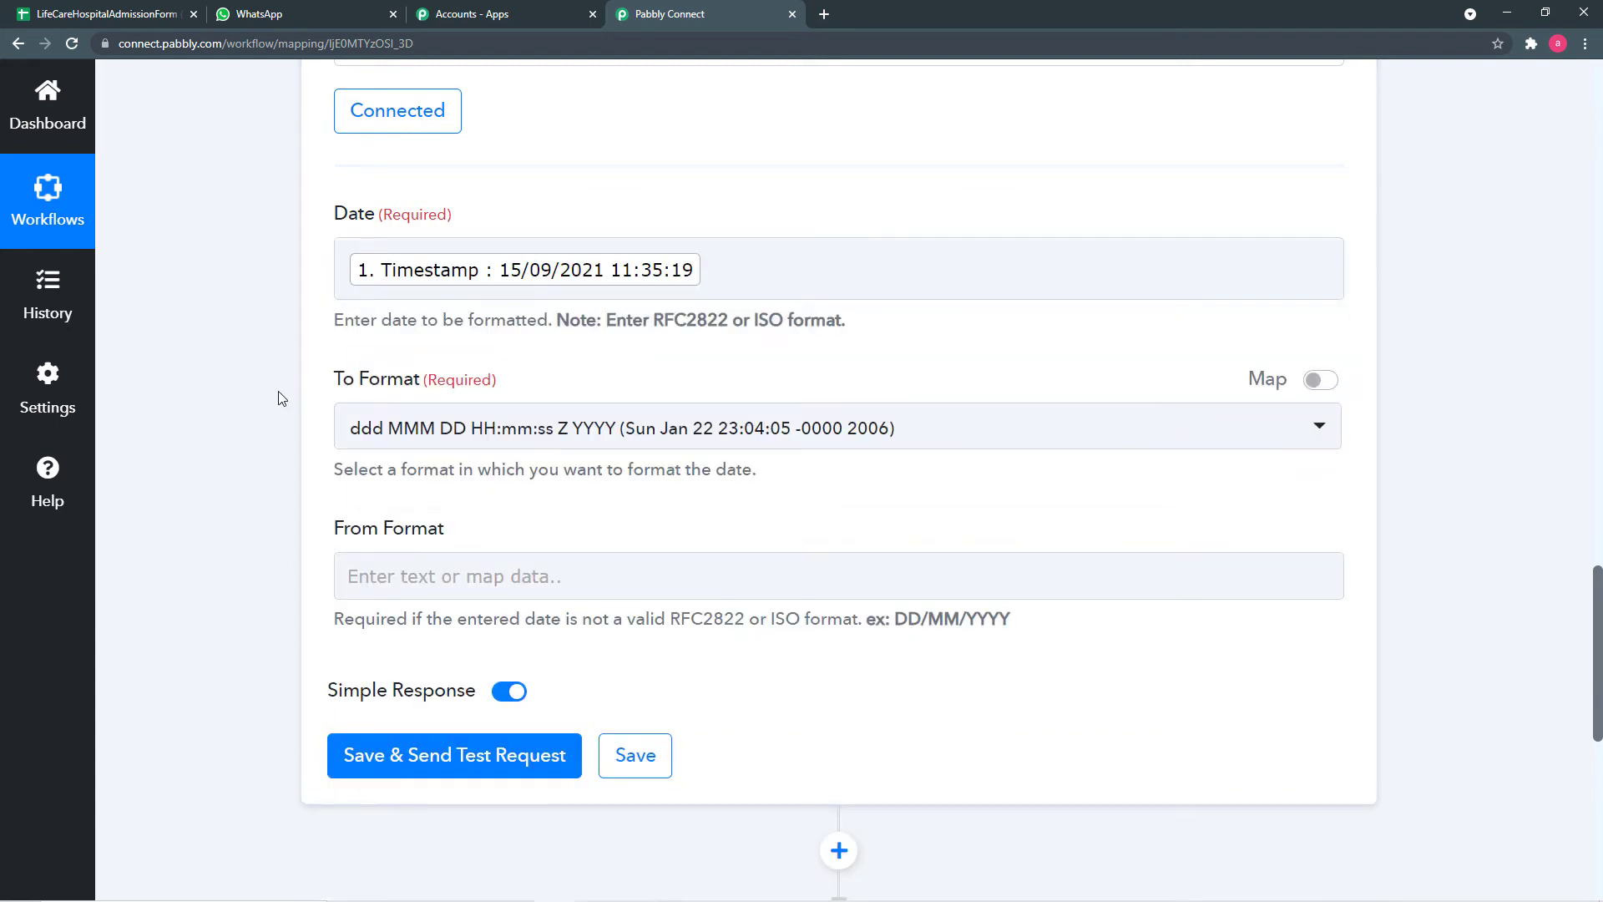
{"action": "scroll", "coordinate": [281, 398], "scroll_direction": "down", "scroll_amount": 3}
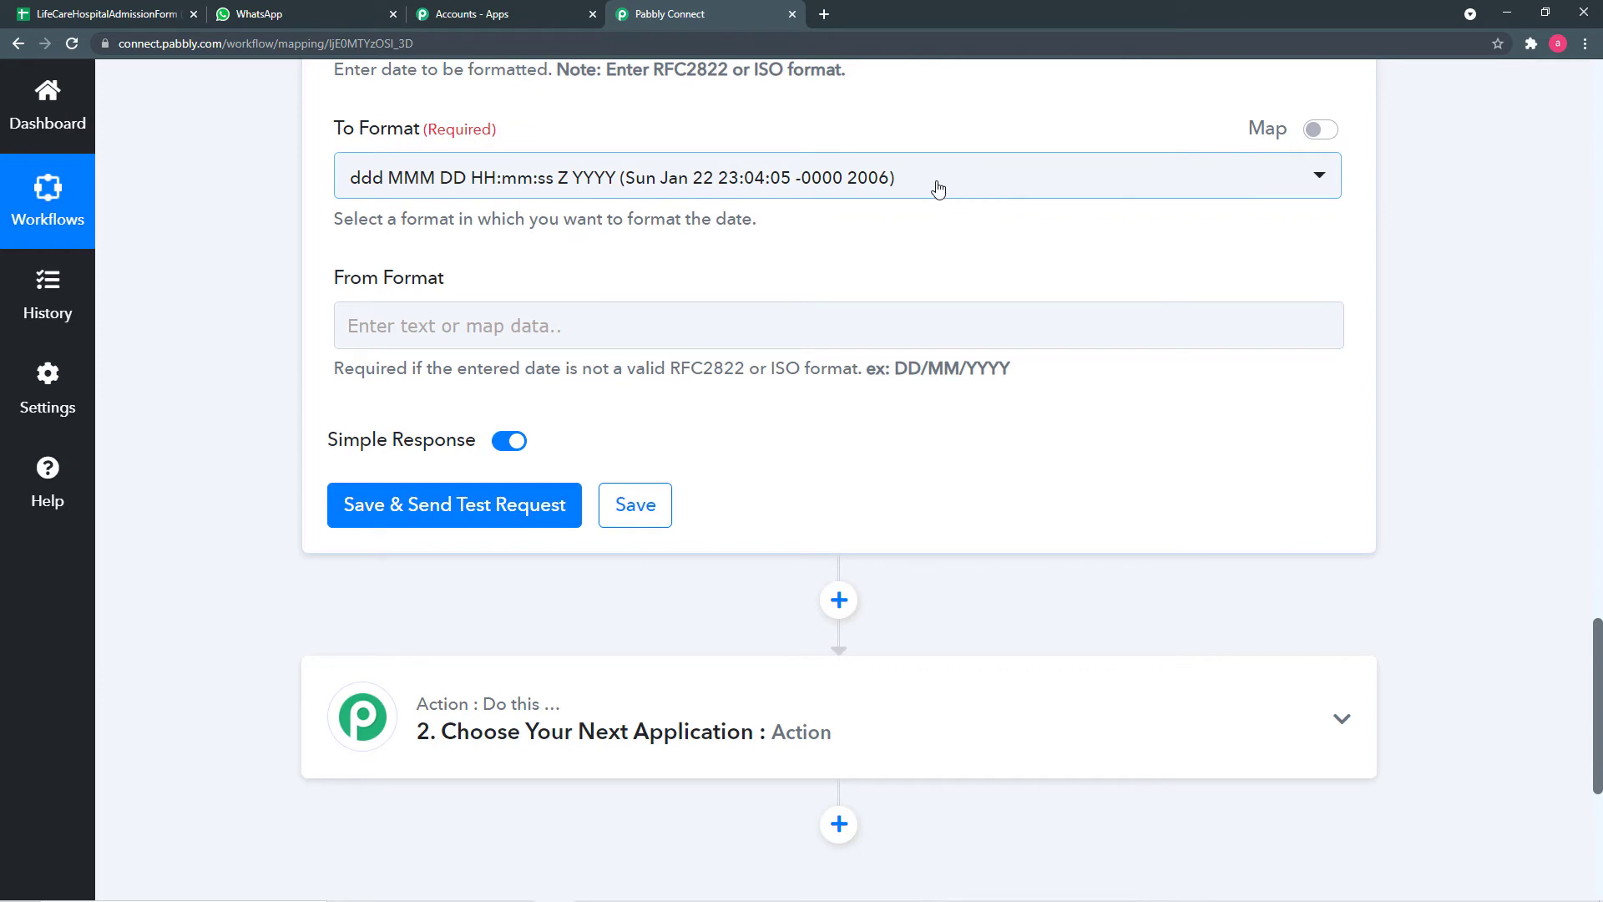
{"action": "scroll", "coordinate": [937, 186], "scroll_direction": "up", "scroll_amount": 2}
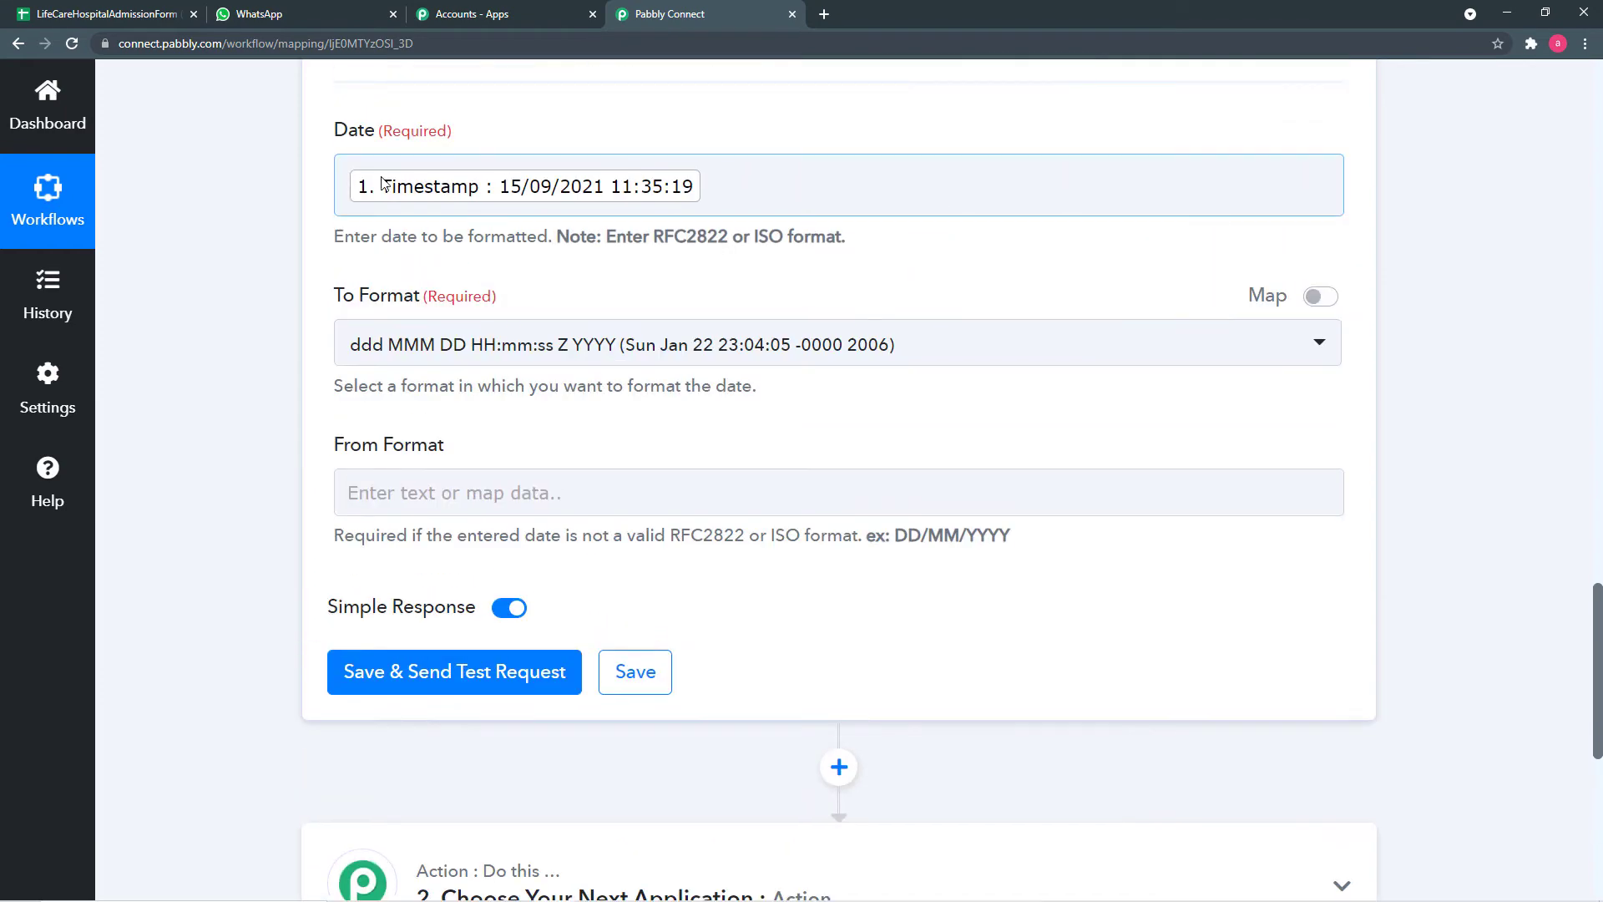
- Set To Format to MMM DD YYYY (Jan 22 2006)
{"action": "left_click", "coordinate": [985, 355]}
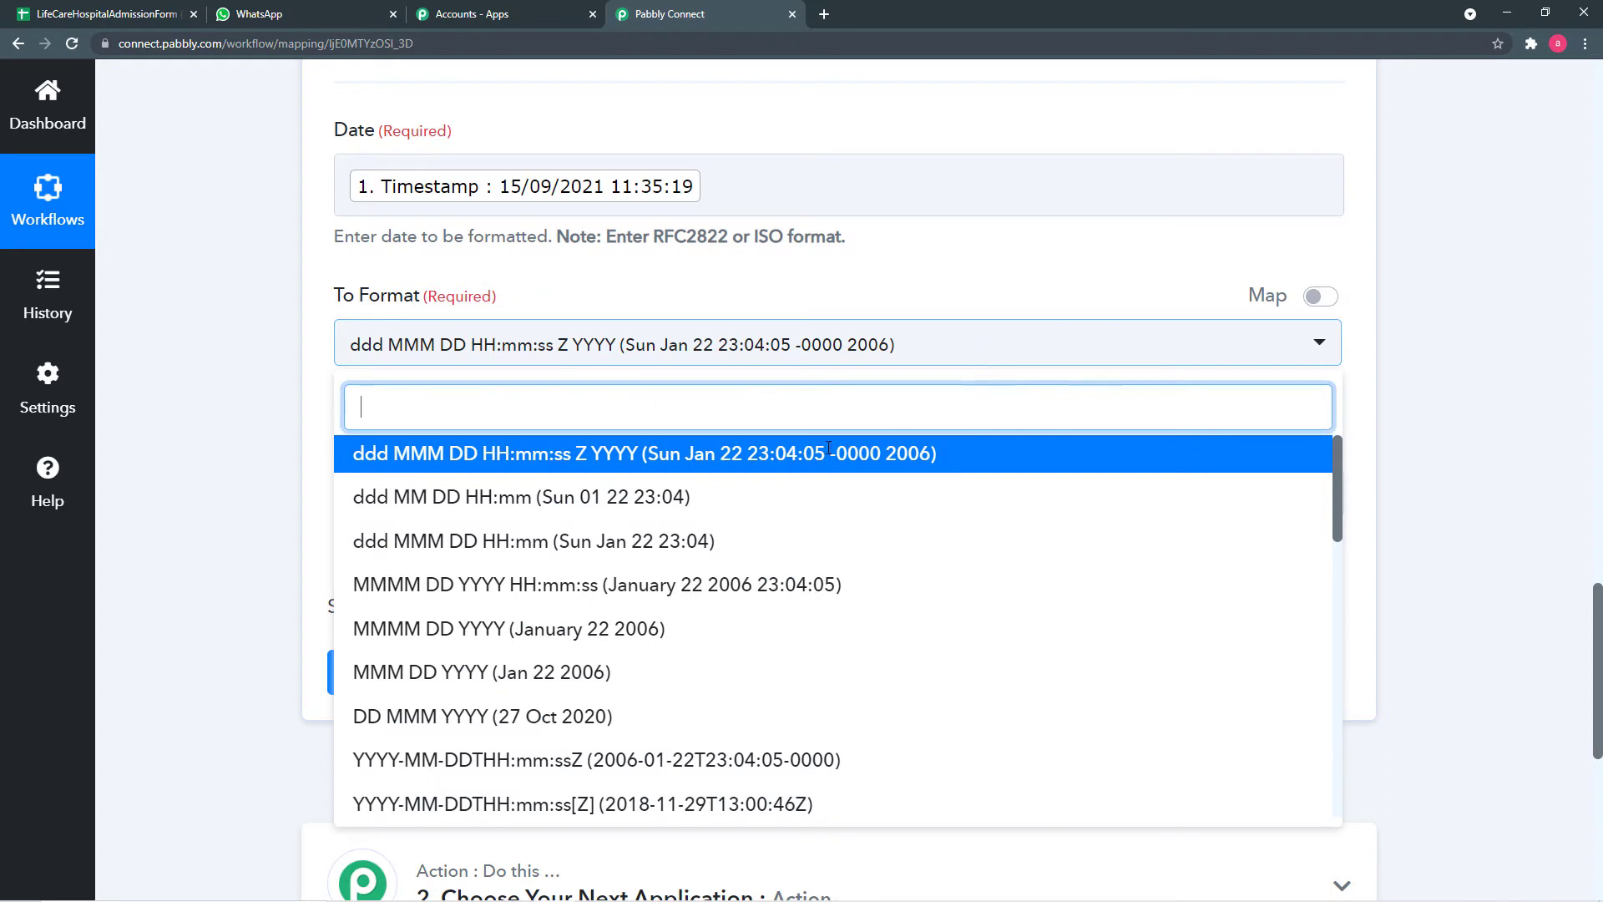
{"action": "left_click", "coordinate": [579, 678]}
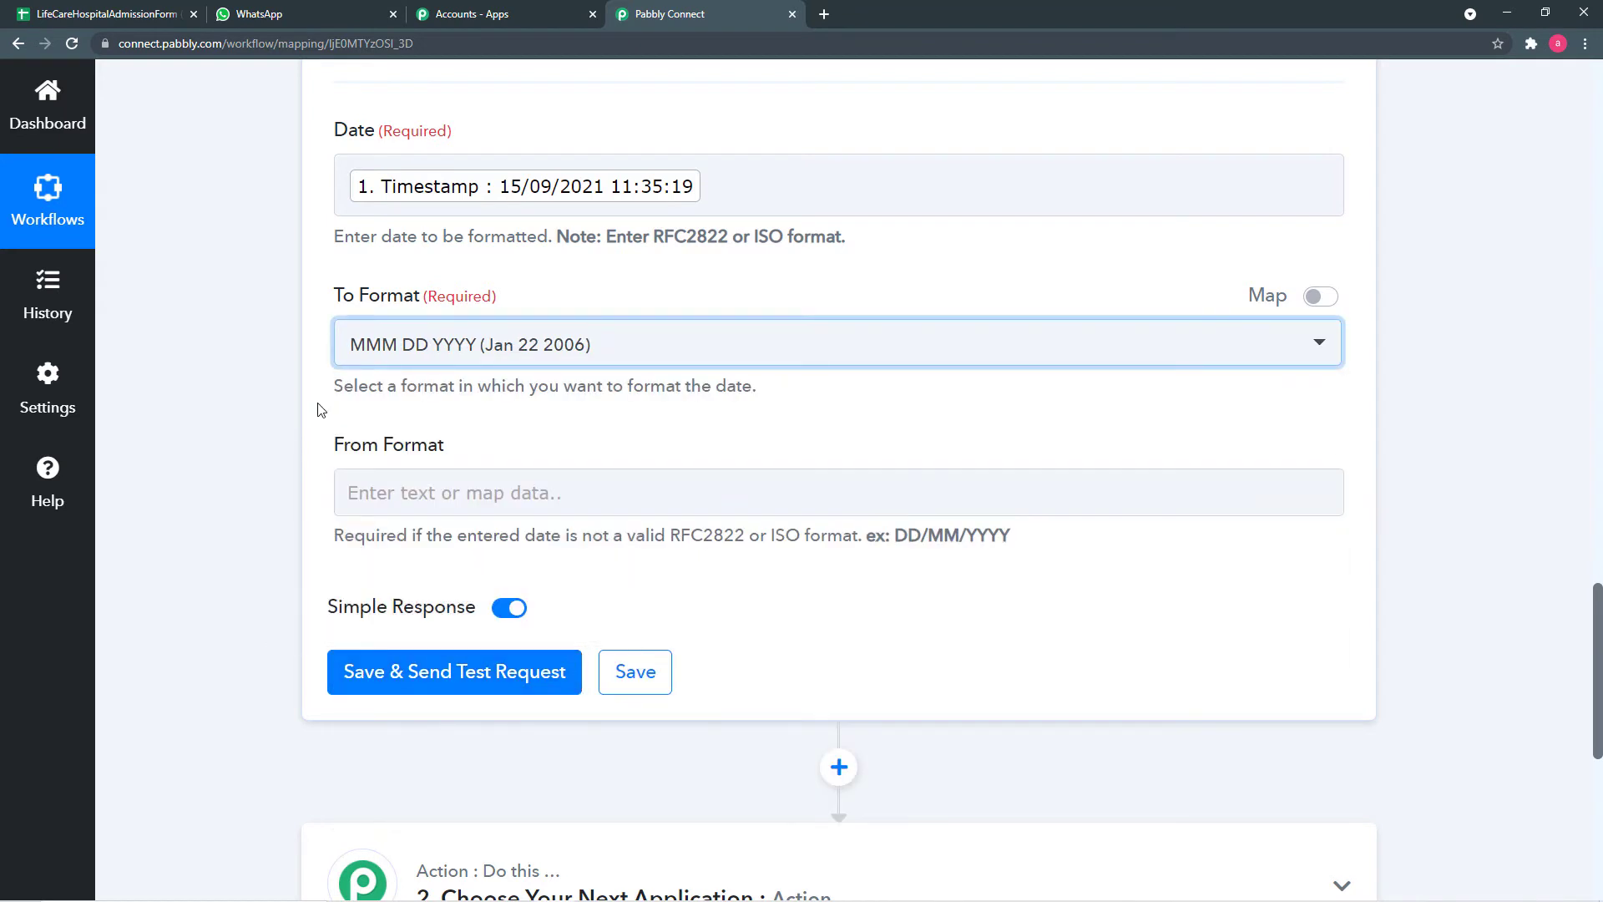
{"action": "left_click", "coordinate": [447, 502]}
- Enter DD/MM/YY as the formatter's From Format
{"action": "left_click", "coordinate": [480, 498]}
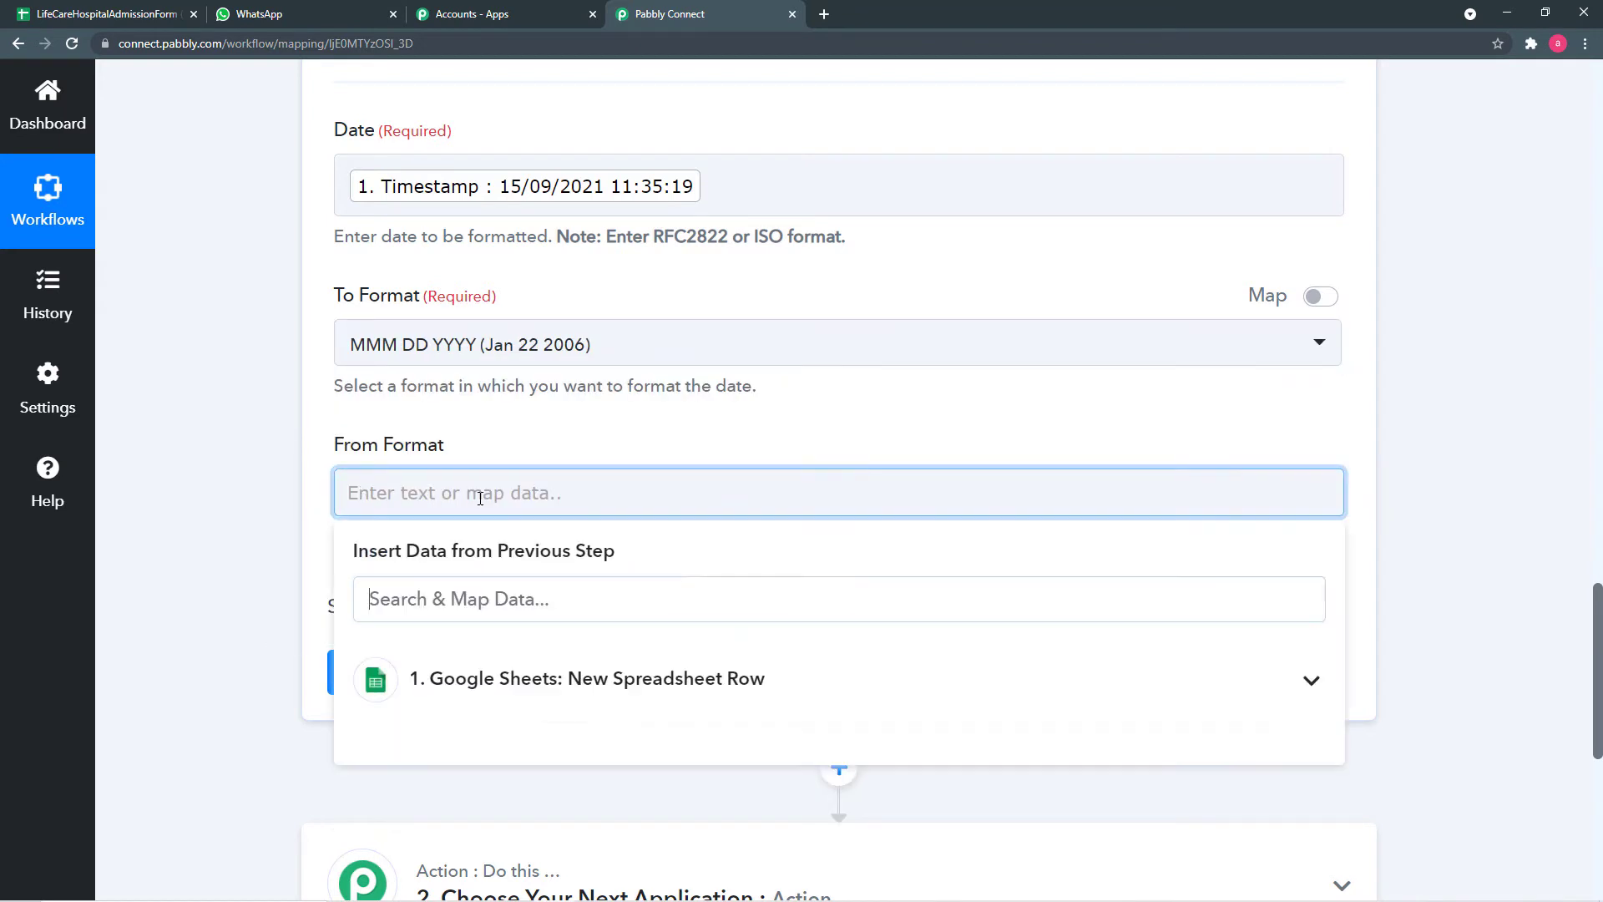
{"action": "scroll", "coordinate": [835, 618], "scroll_direction": "down", "scroll_amount": 1}
{"action": "left_click", "coordinate": [787, 601]}
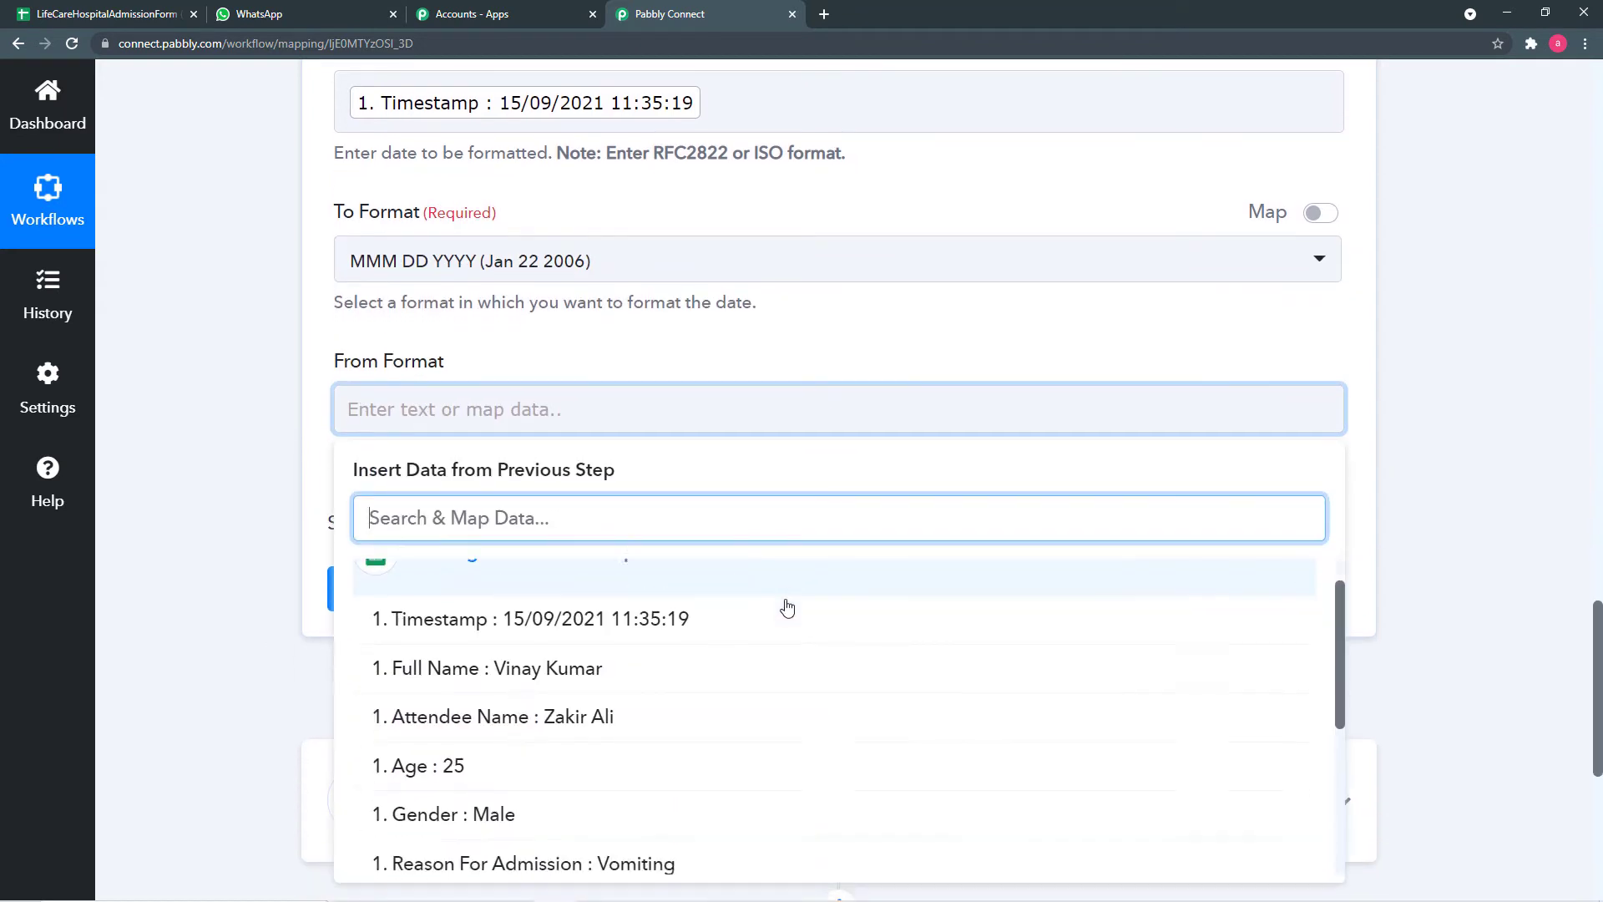
{"action": "scroll", "coordinate": [723, 637], "scroll_direction": "down", "scroll_amount": 2}
{"action": "left_click", "coordinate": [275, 472]}
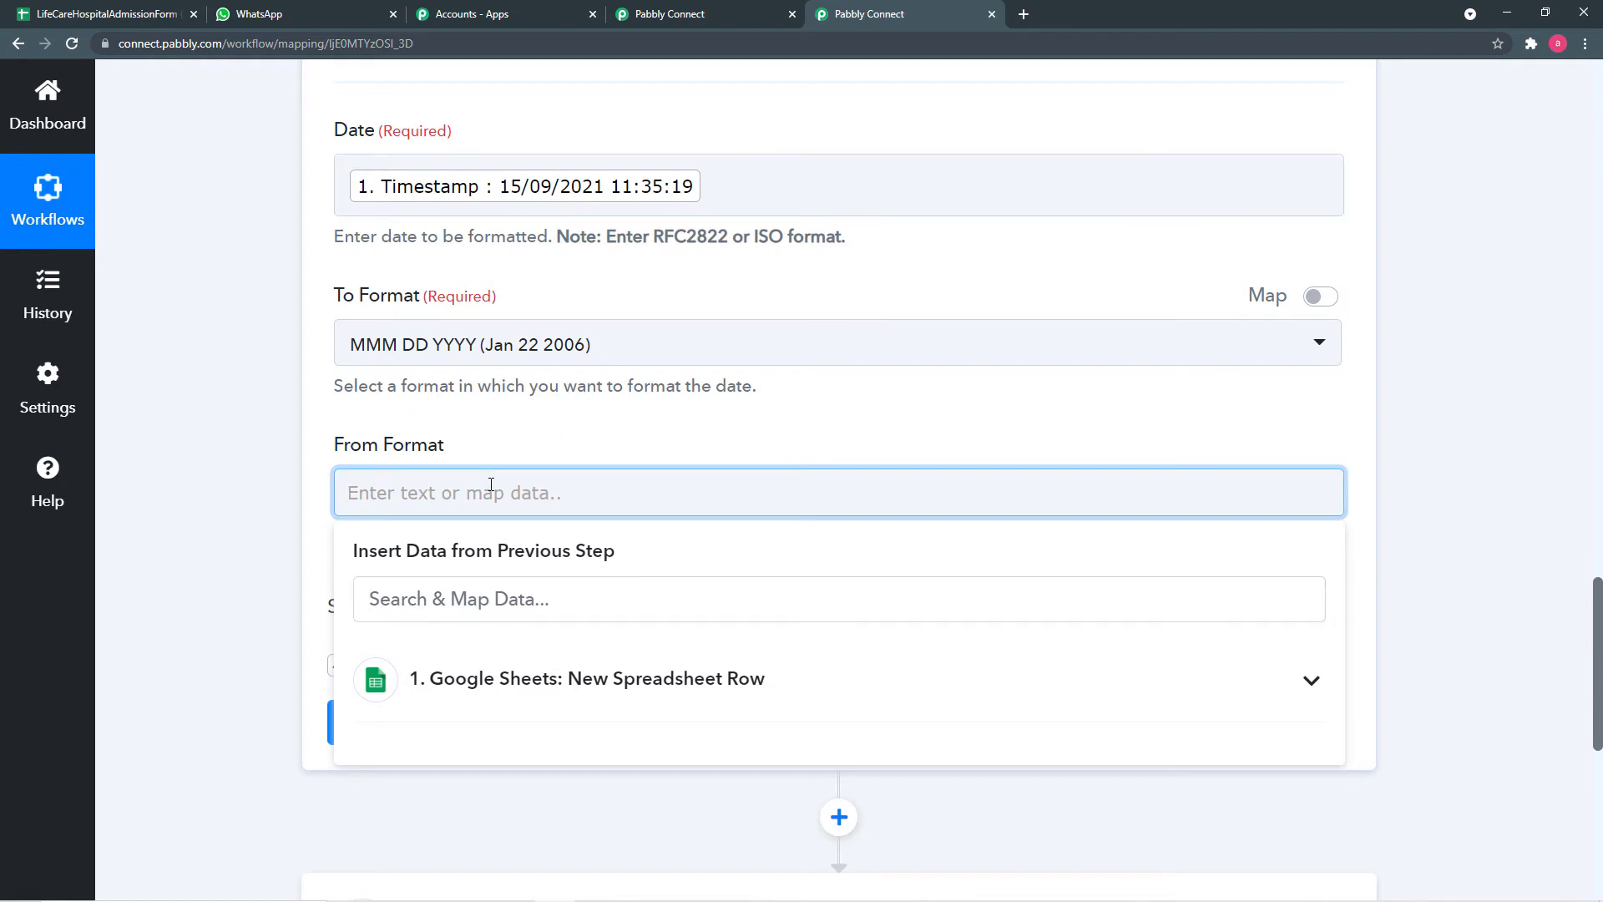
{"action": "type", "text": "DD/MM/YY"}
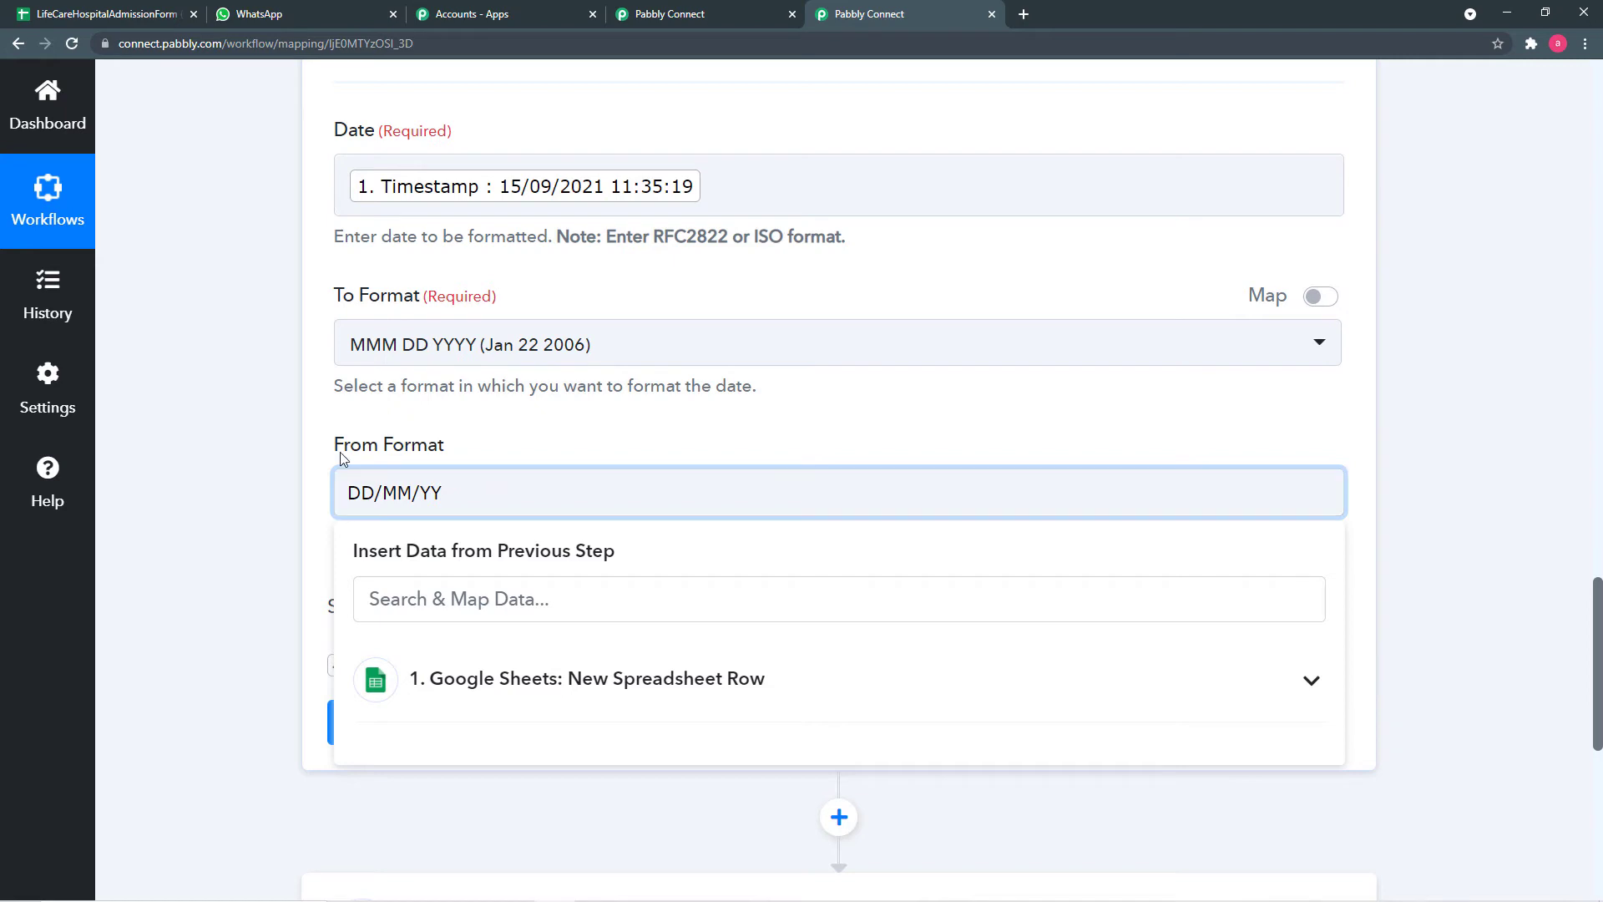
{"action": "left_click", "coordinate": [339, 452]}
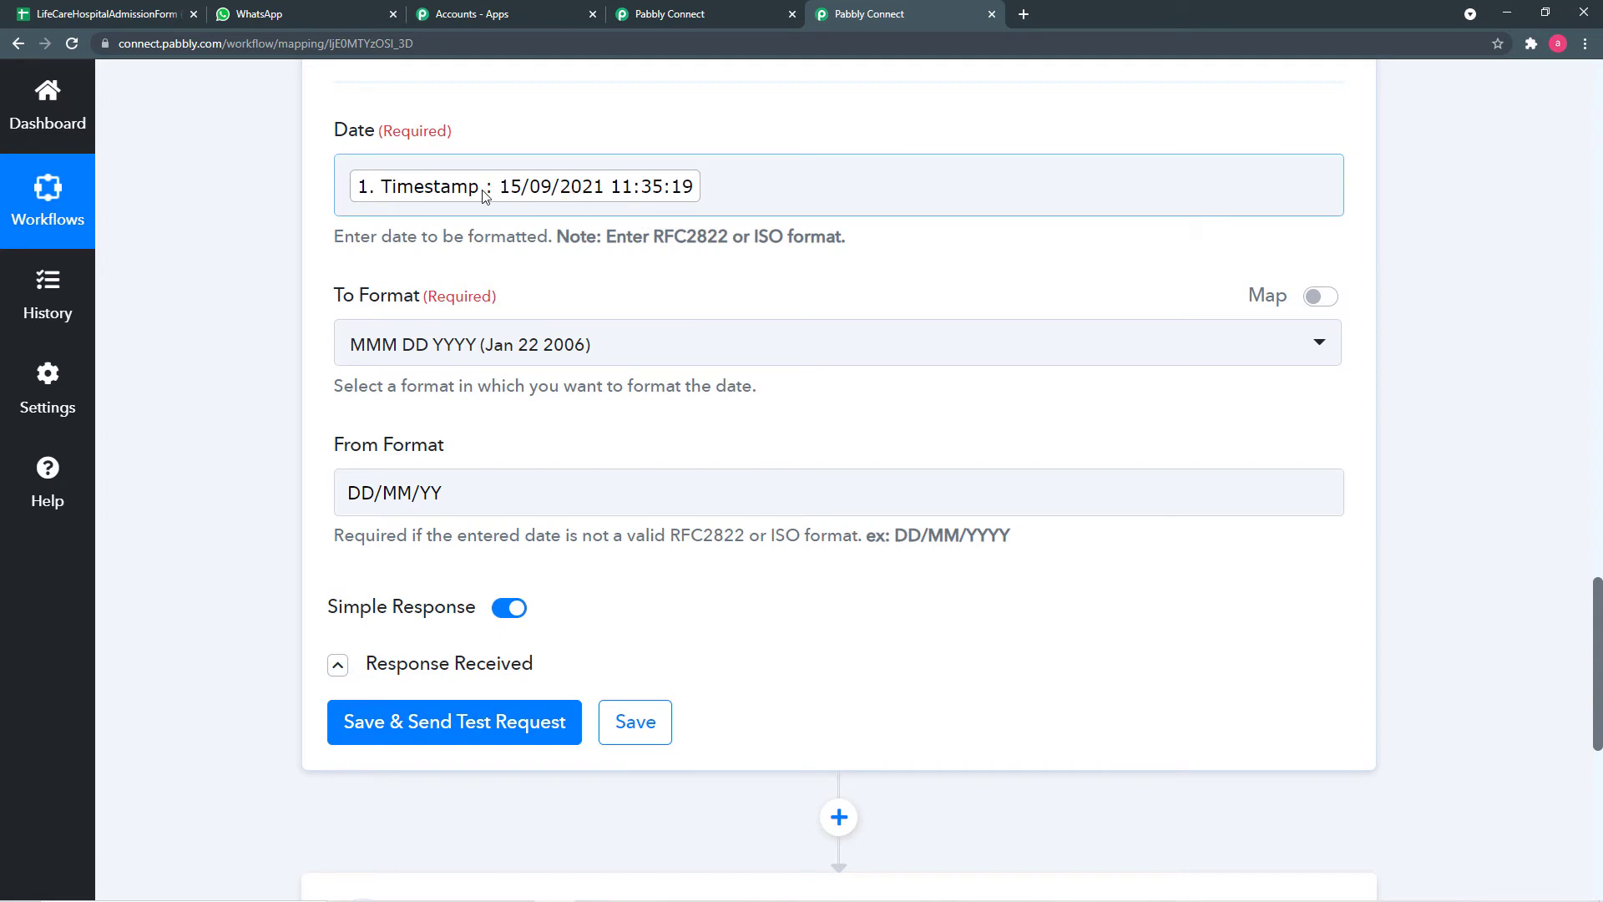
- Save and test the formatter step, which returns Type onlyFormatDate and Result Sep 15 2020
{"action": "scroll", "coordinate": [673, 429], "scroll_direction": "down", "scroll_amount": 1}
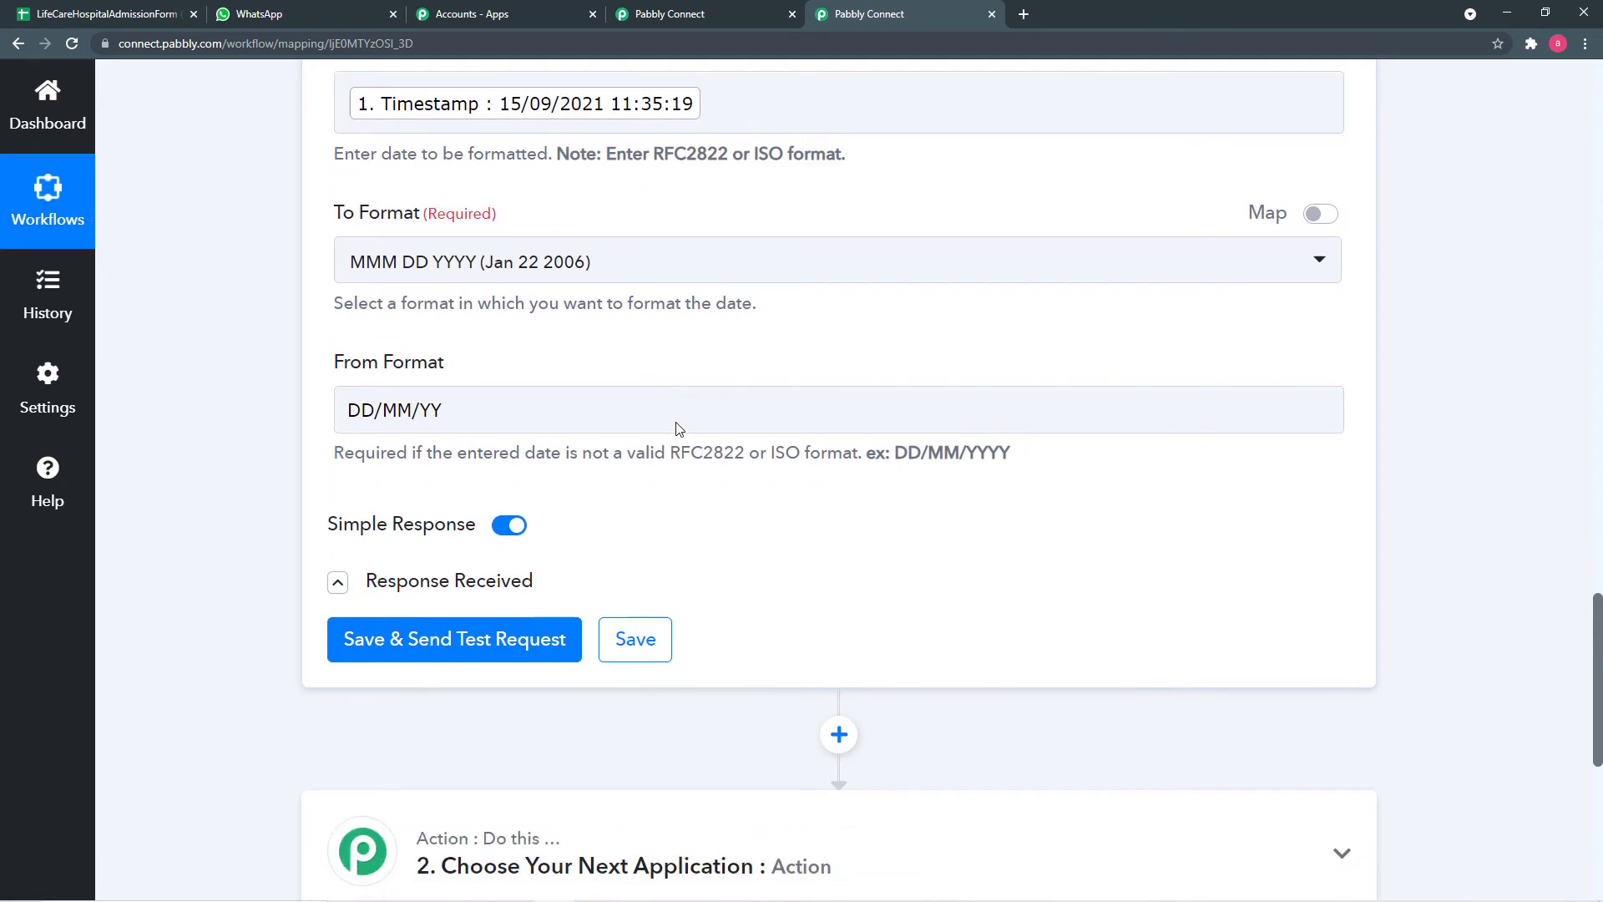
{"action": "left_click", "coordinate": [395, 640]}
{"action": "scroll", "coordinate": [224, 522], "scroll_direction": "down", "scroll_amount": 1}
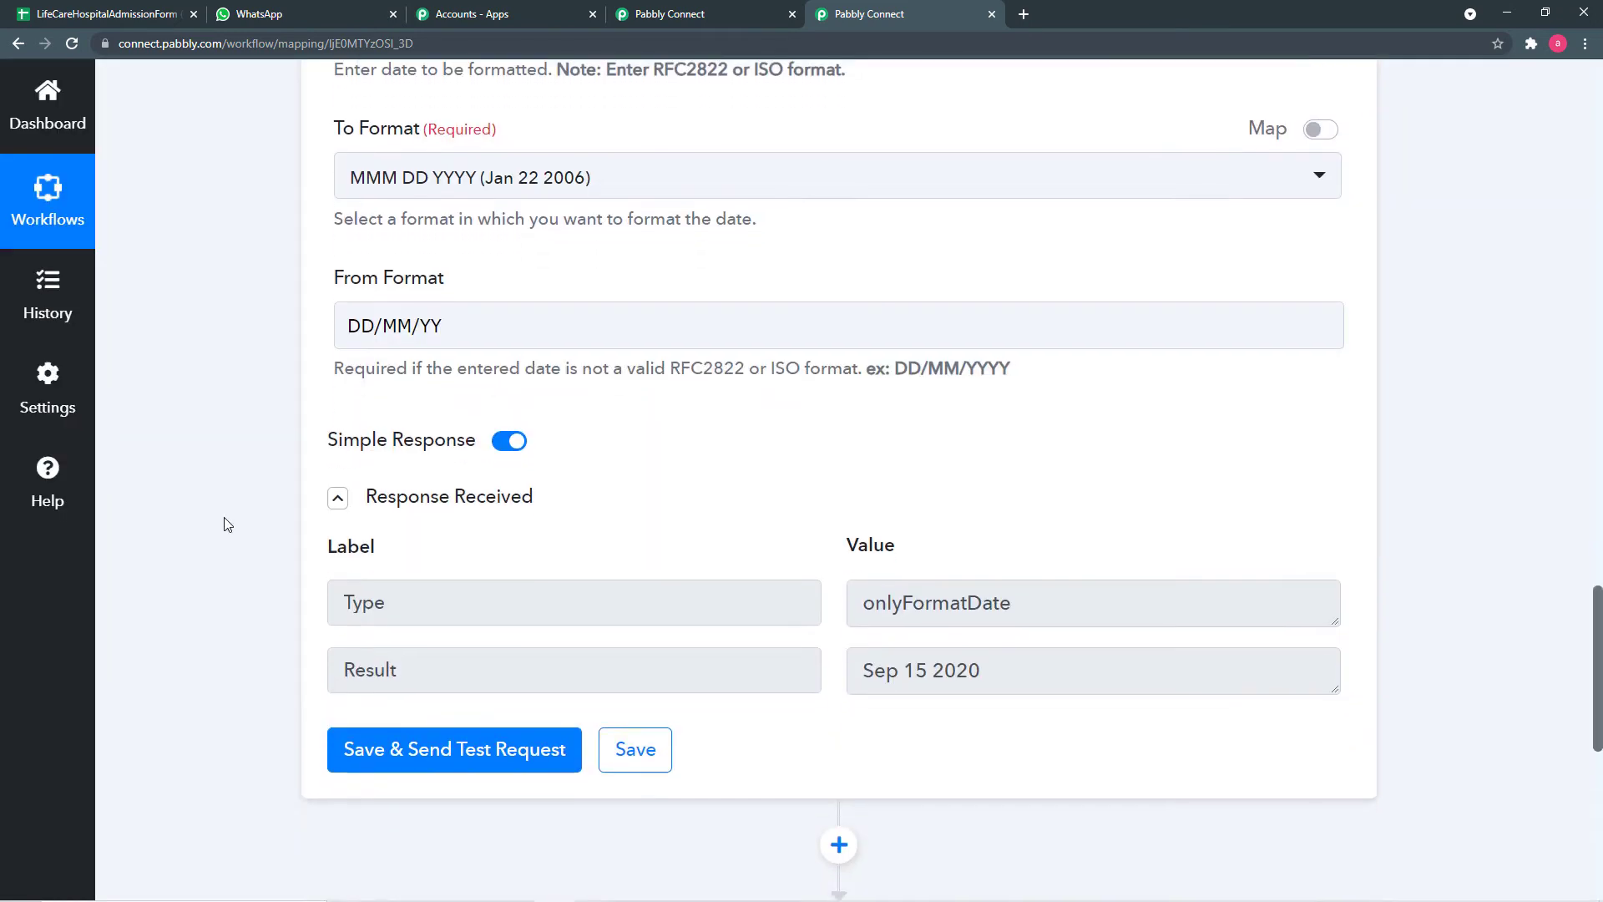
{"action": "scroll", "coordinate": [223, 523], "scroll_direction": "down", "scroll_amount": 3}
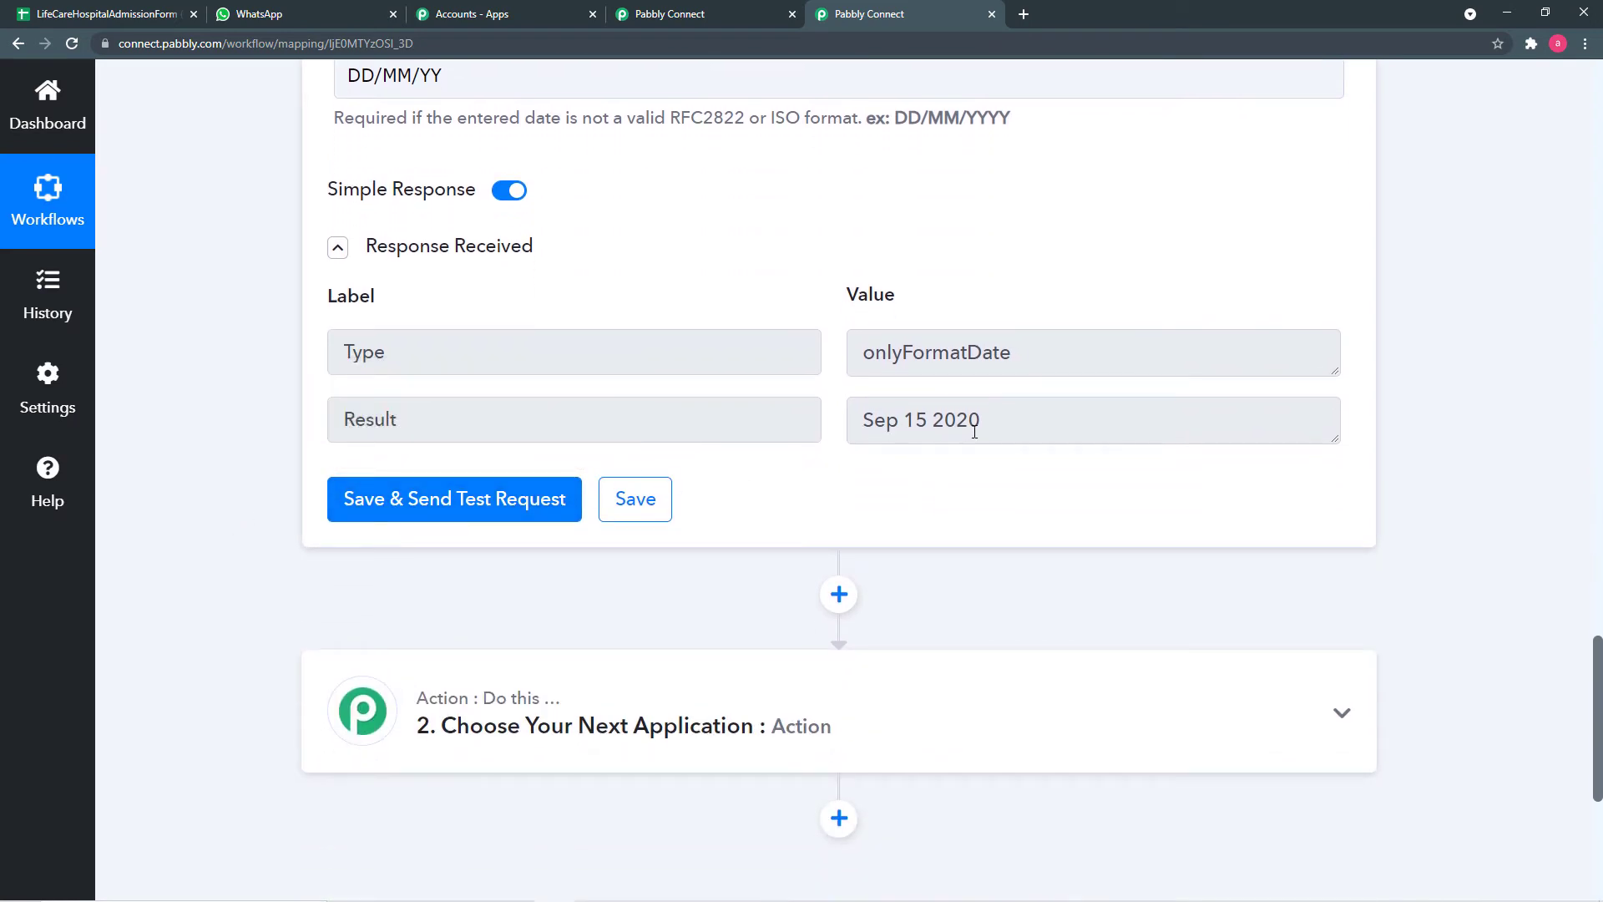
{"action": "scroll", "coordinate": [316, 396], "scroll_direction": "up", "scroll_amount": 4}
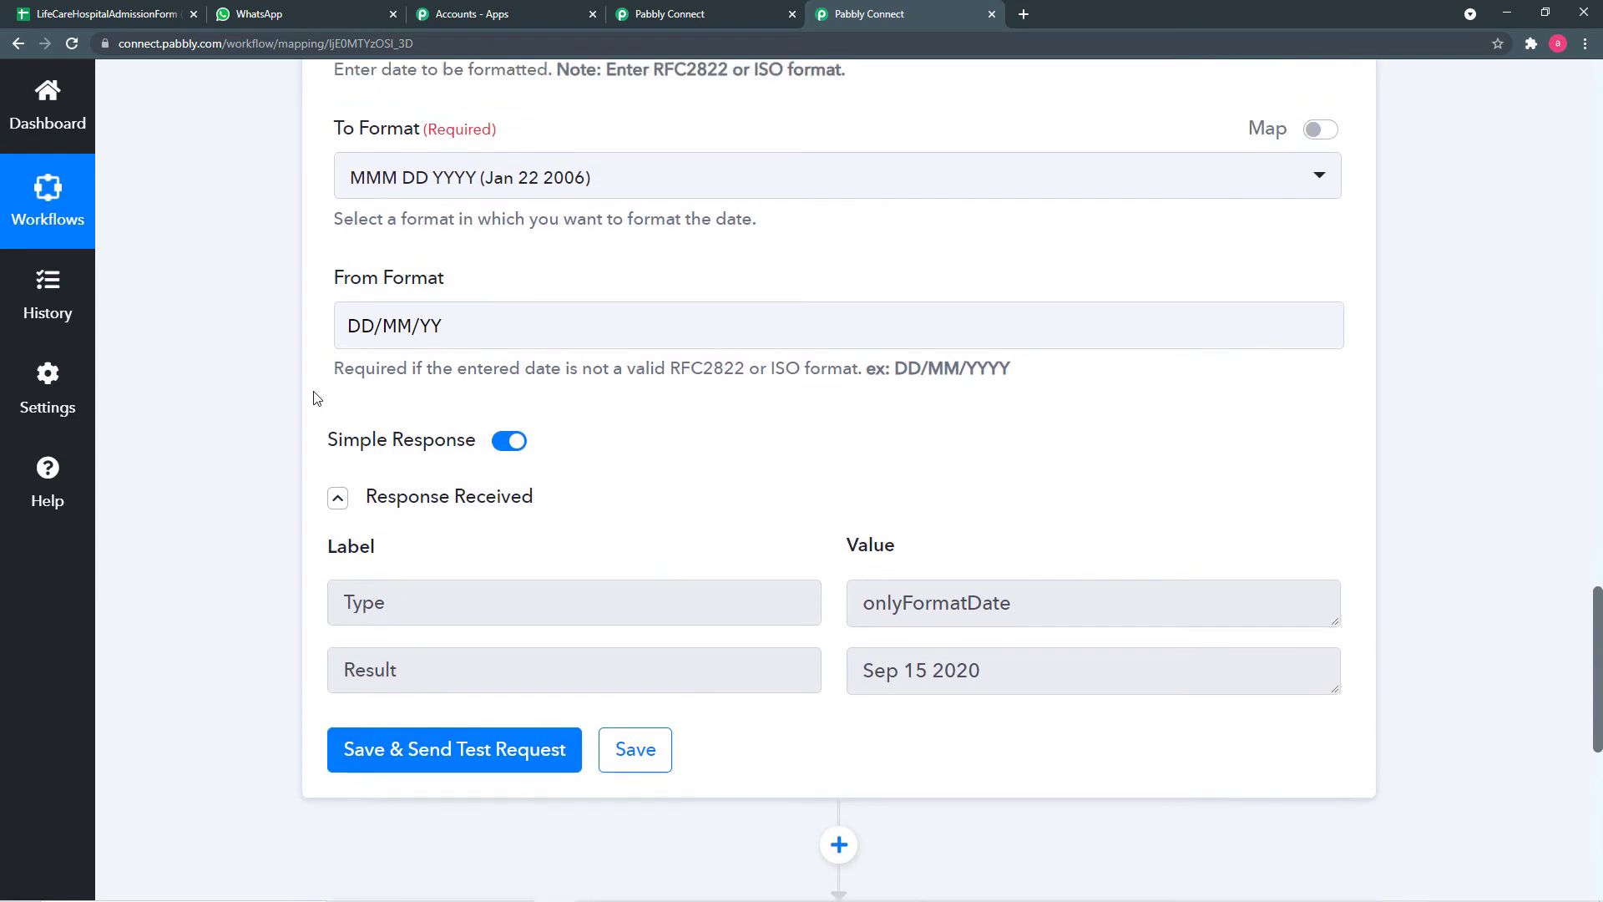
{"action": "scroll", "coordinate": [315, 396], "scroll_direction": "down", "scroll_amount": 4}
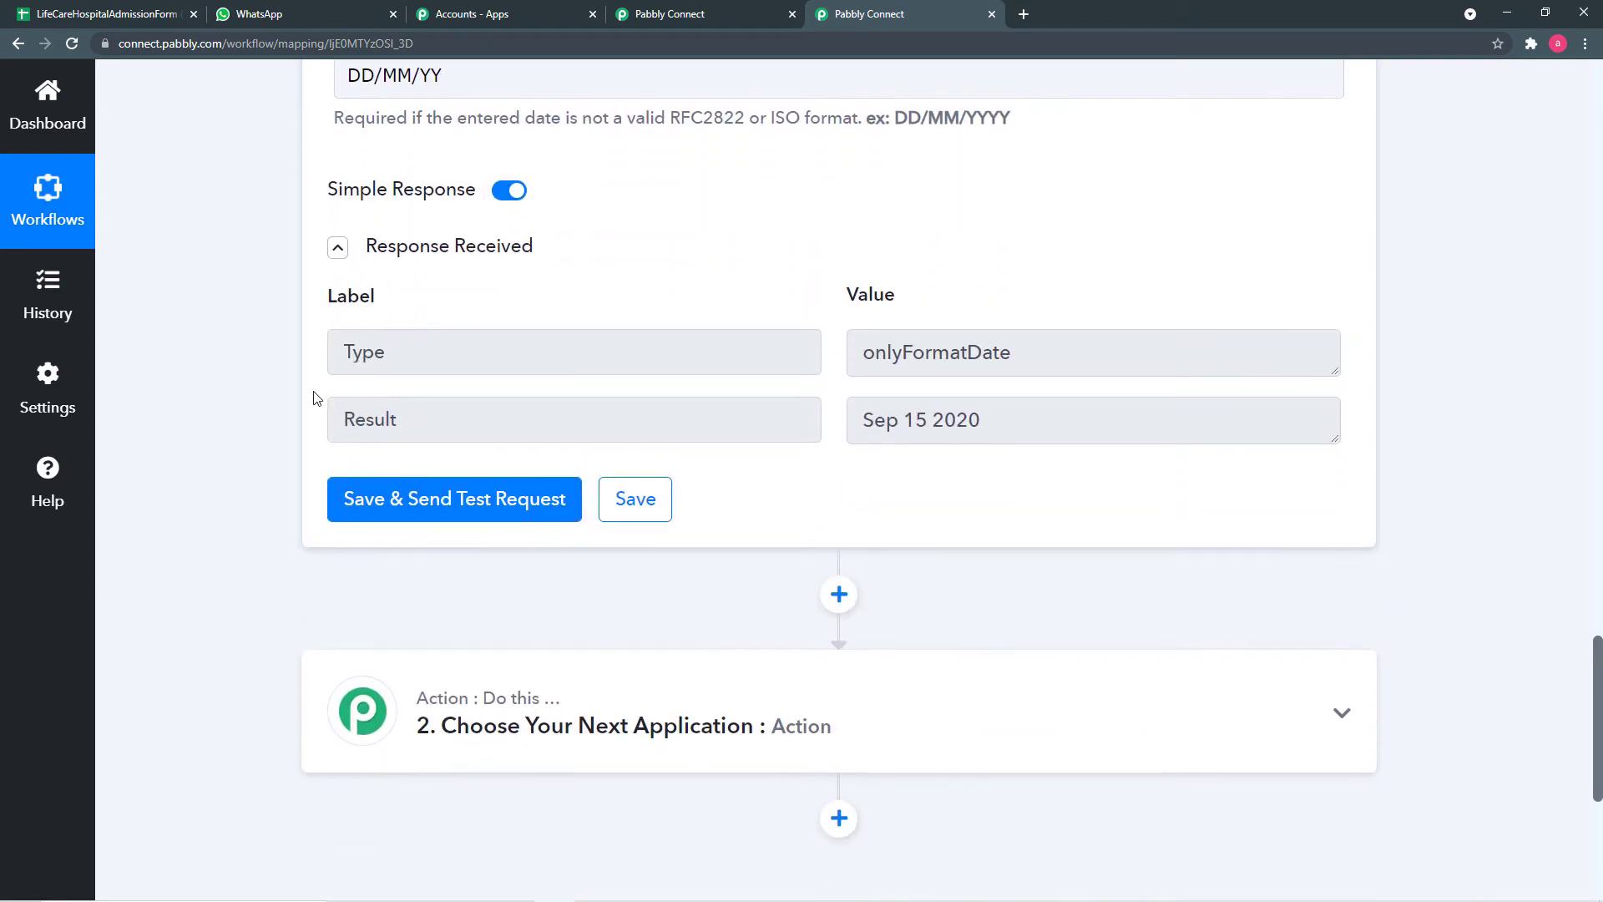
- Change the formatter's From Format from DD/MM/YY to DD/MM/YYYY
{"action": "scroll", "coordinate": [315, 397], "scroll_direction": "up", "scroll_amount": 2}
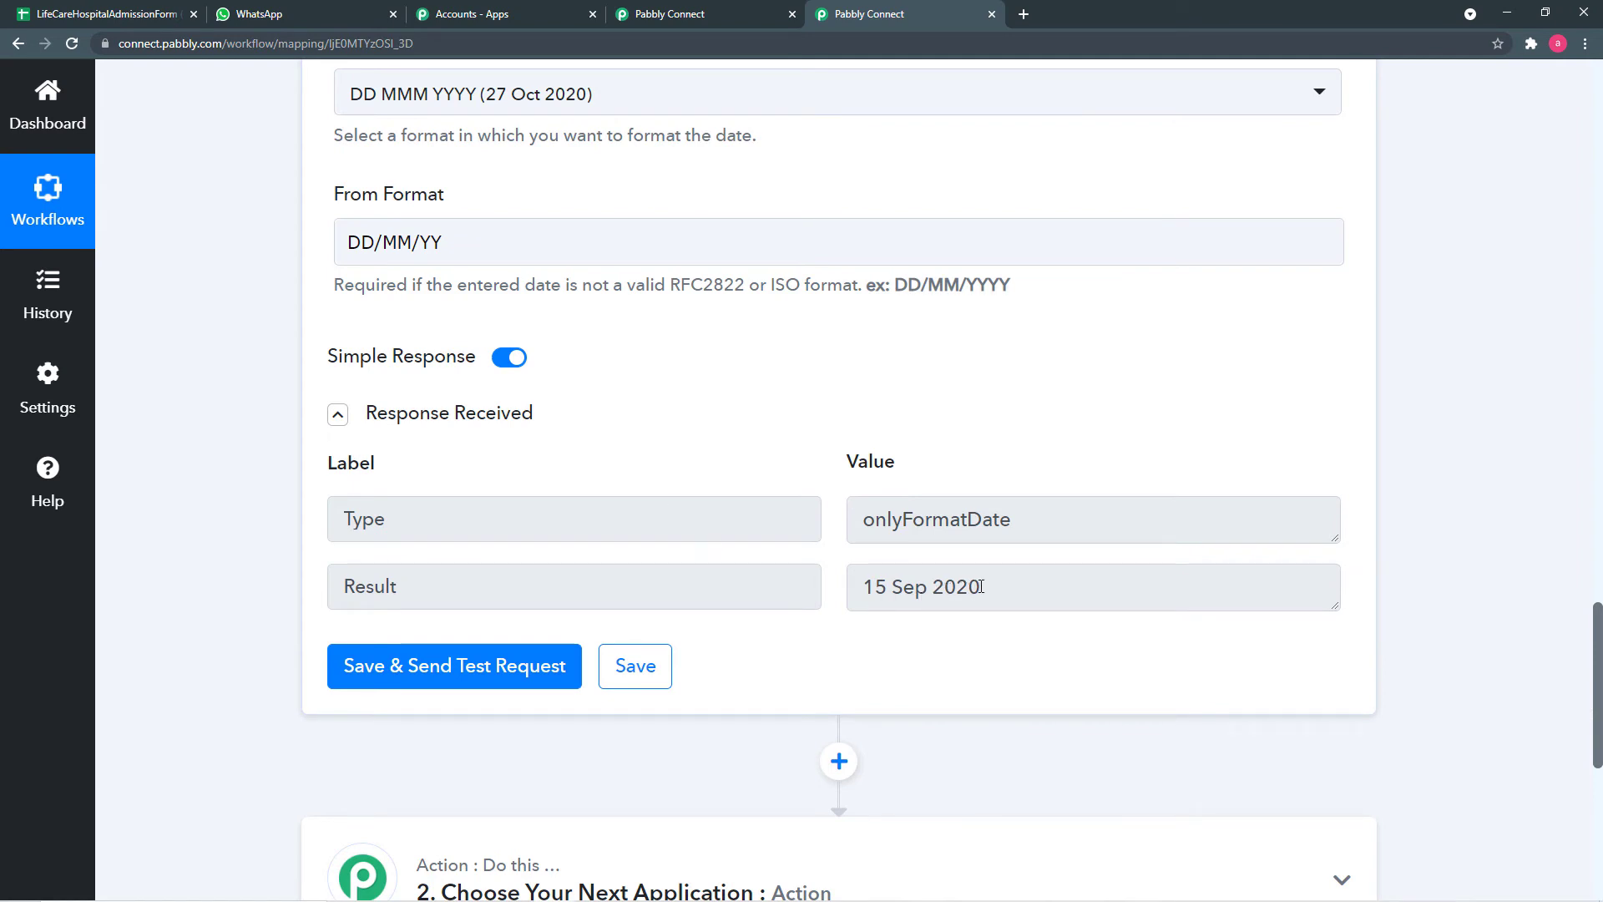
{"action": "scroll", "coordinate": [593, 309], "scroll_direction": "up", "scroll_amount": 3}
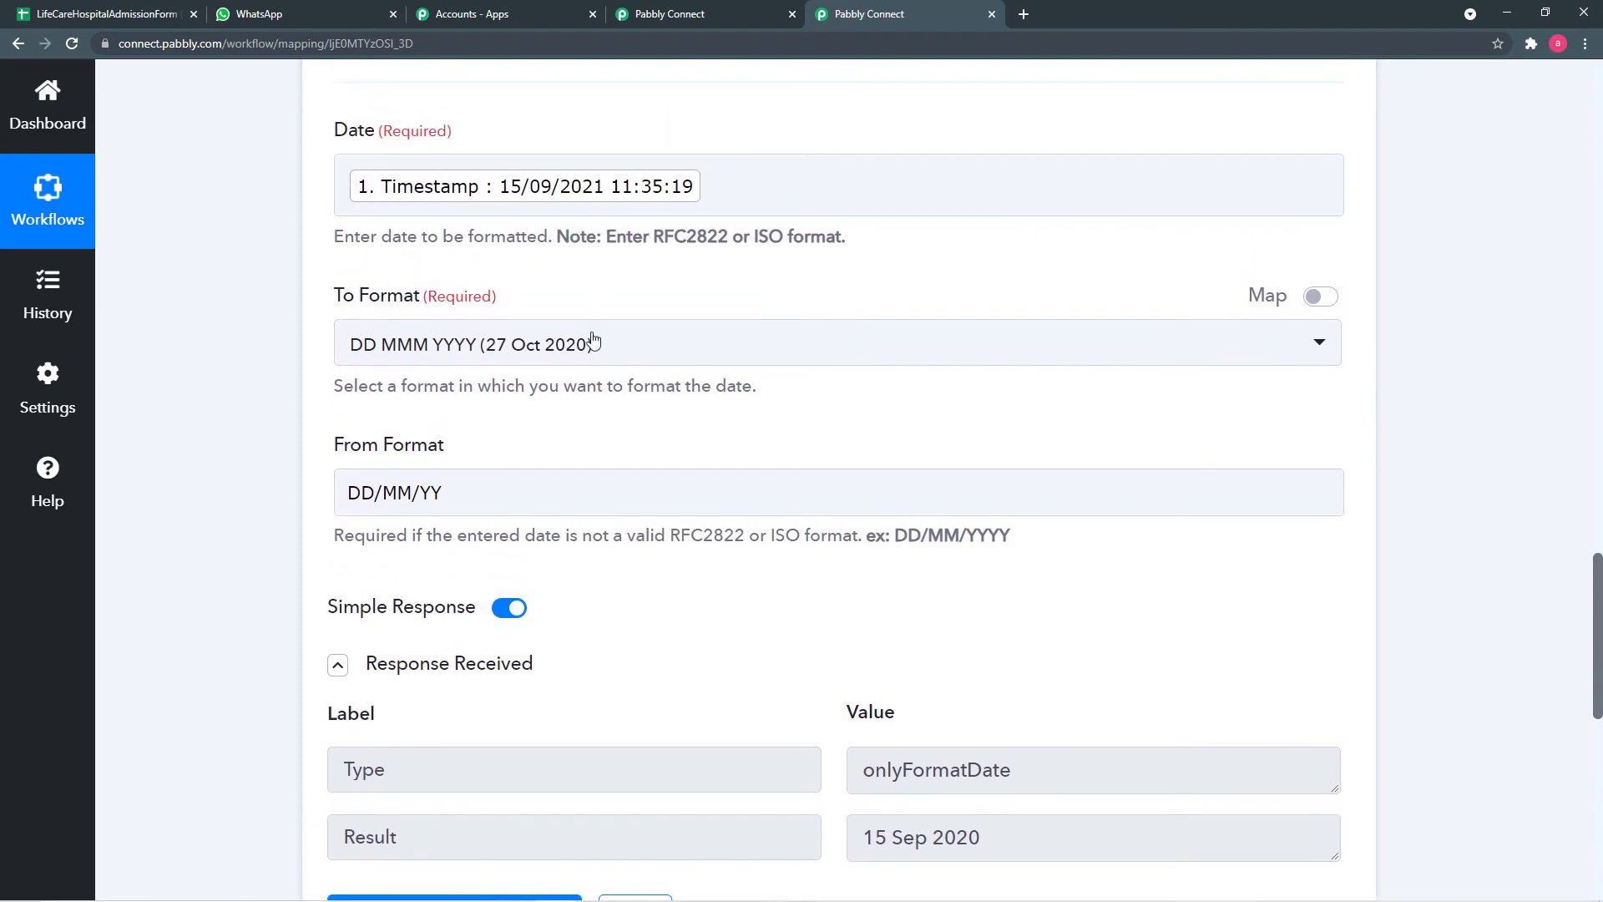
{"action": "left_click", "coordinate": [486, 497]}
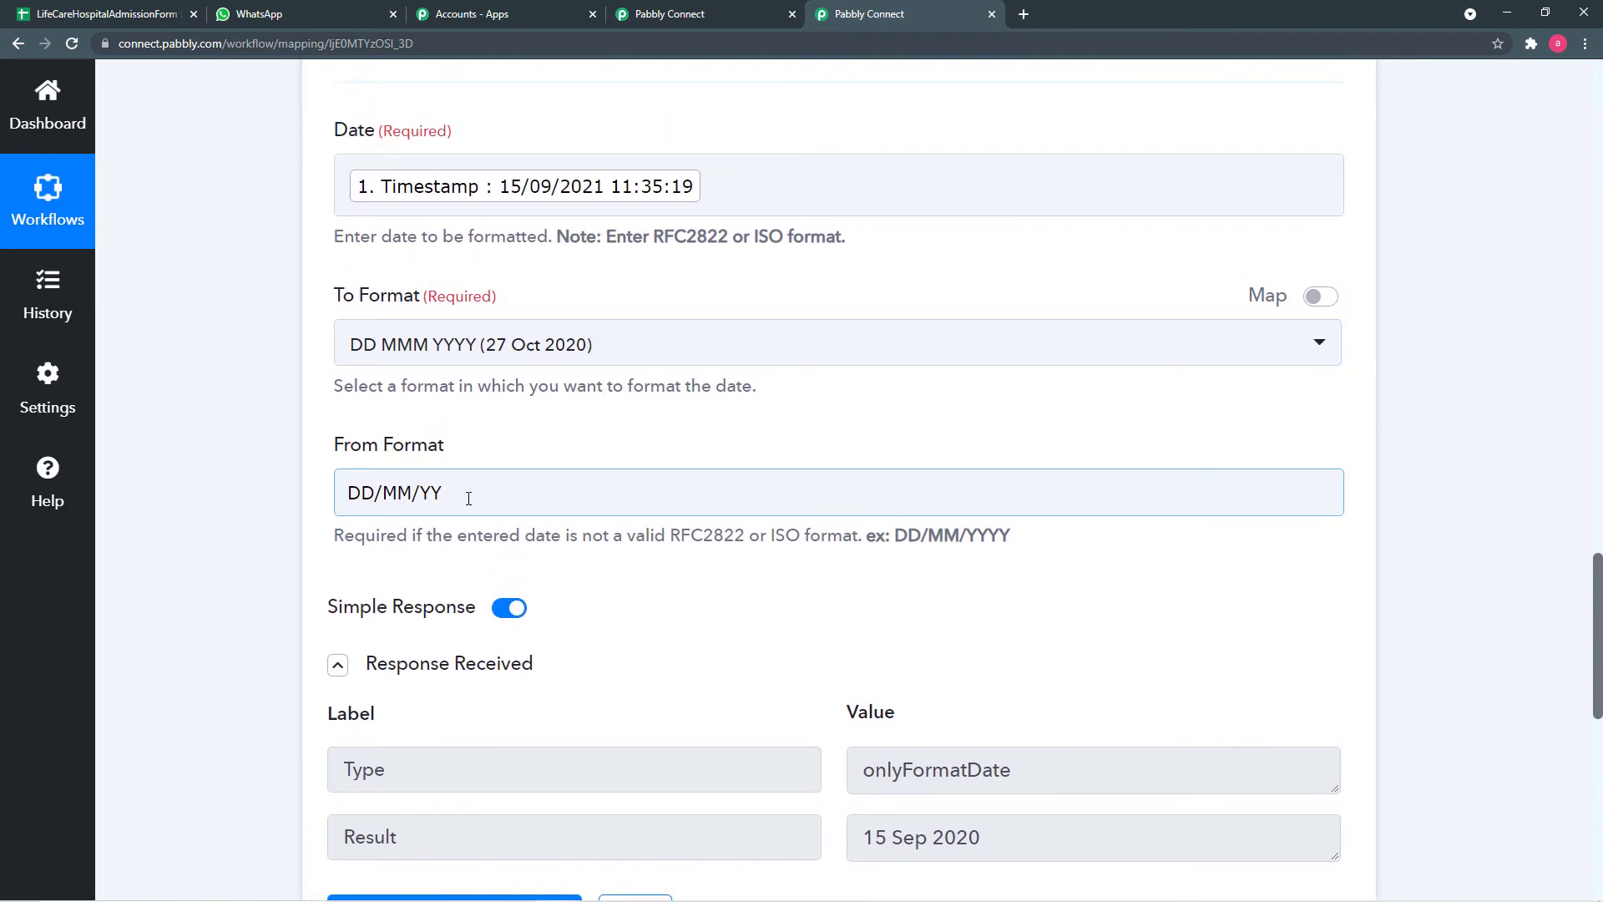
{"action": "left_click", "coordinate": [468, 498]}
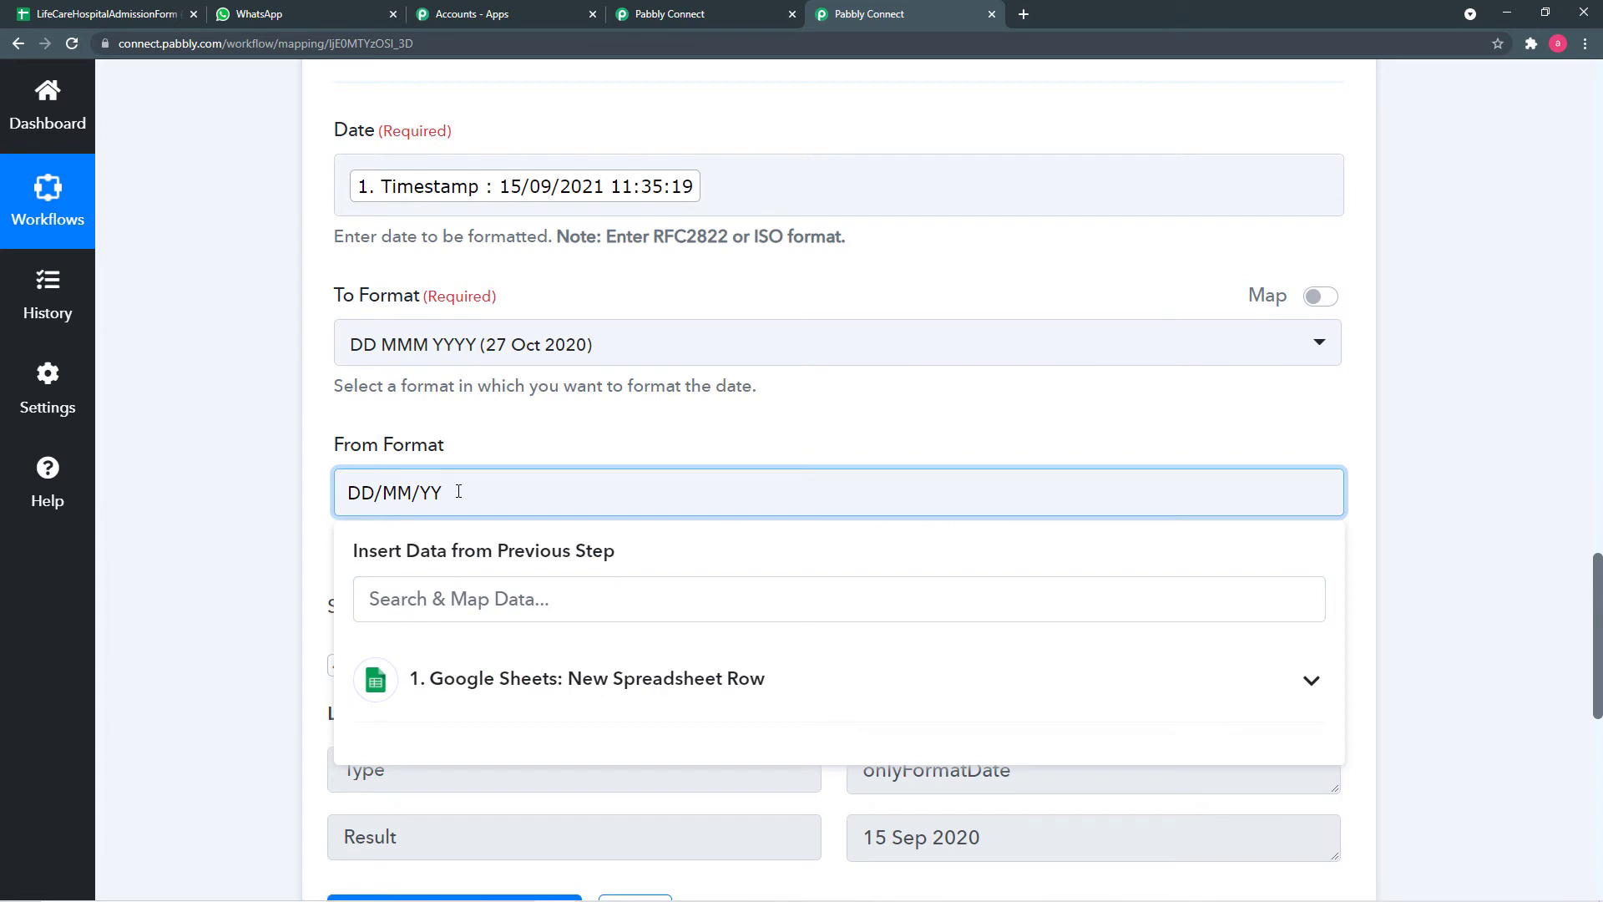
{"action": "left_click", "coordinate": [319, 525]}
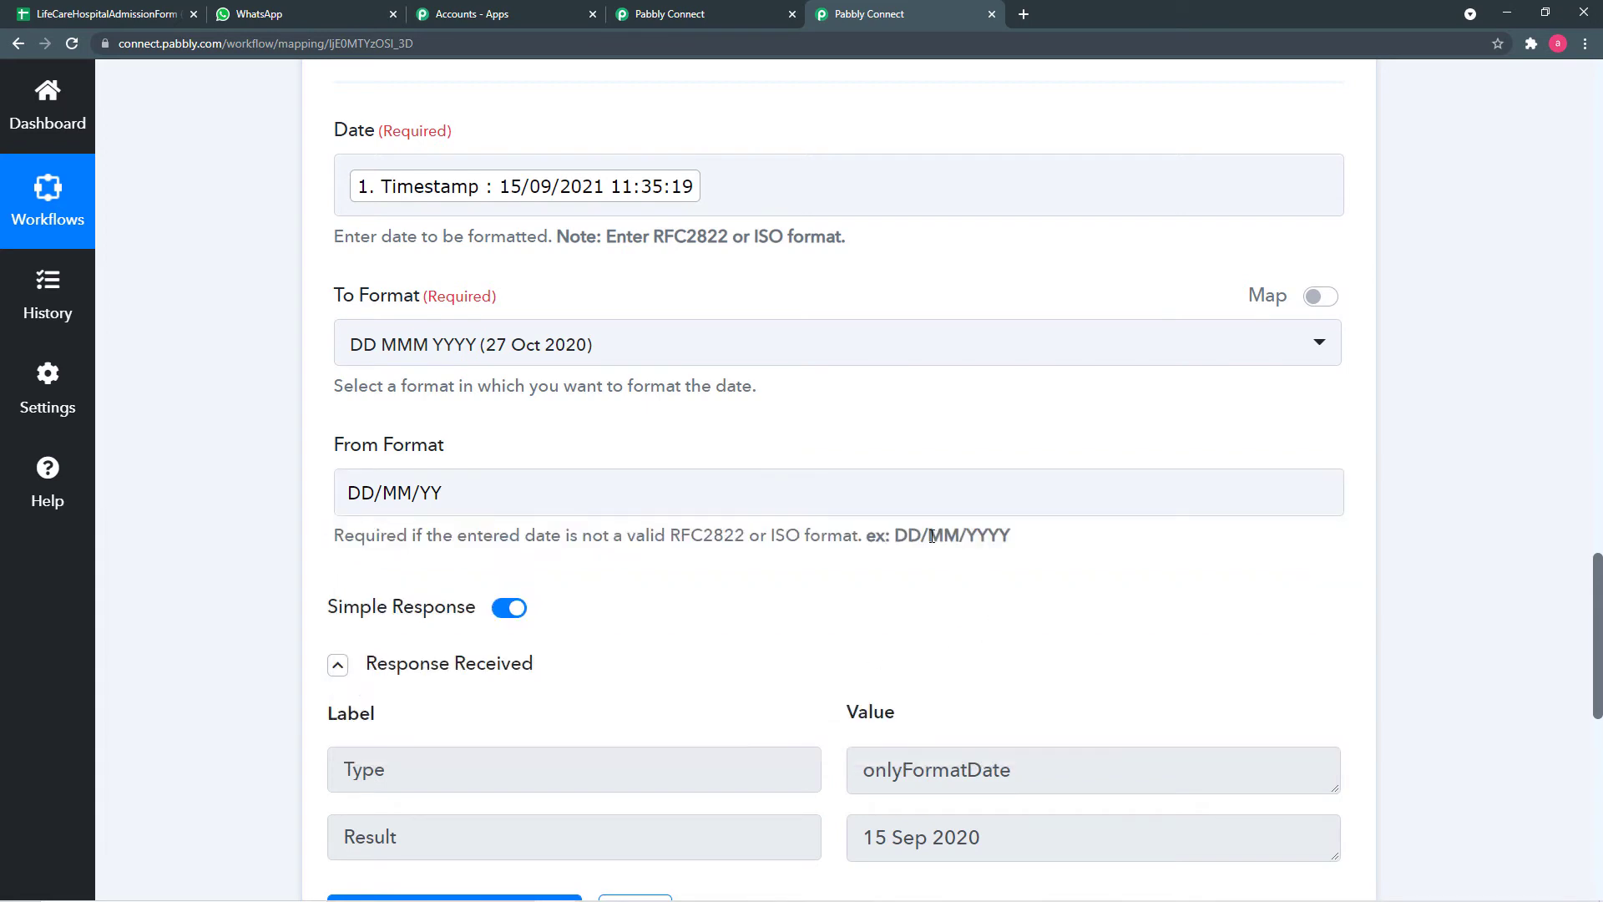
{"action": "left_click", "coordinate": [673, 494]}
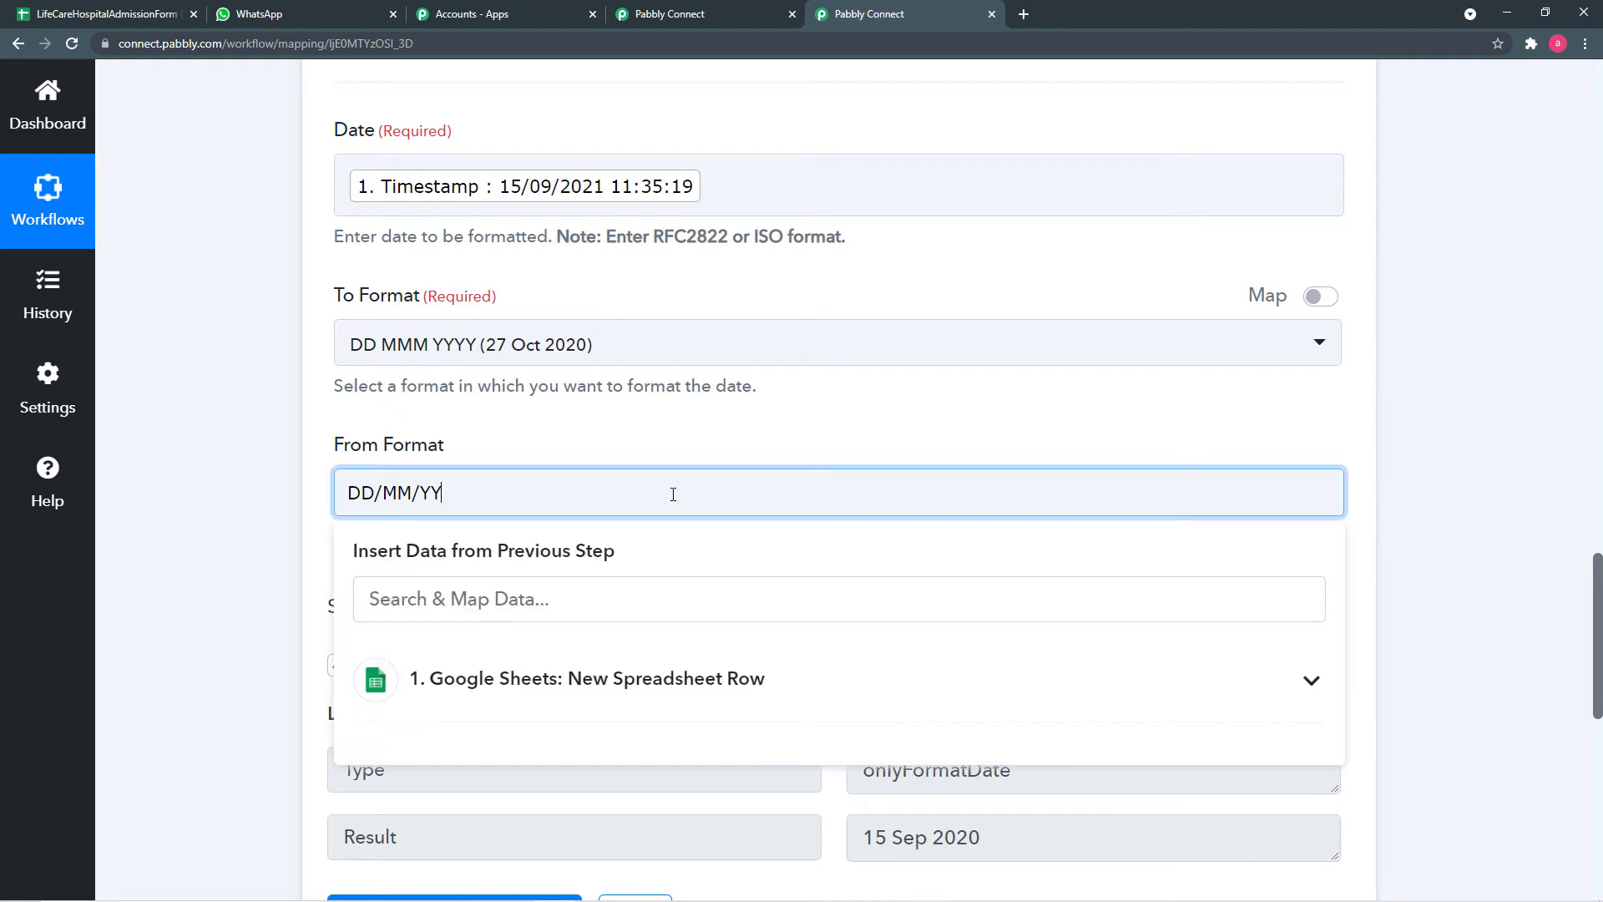
{"action": "type", "text": "YY"}
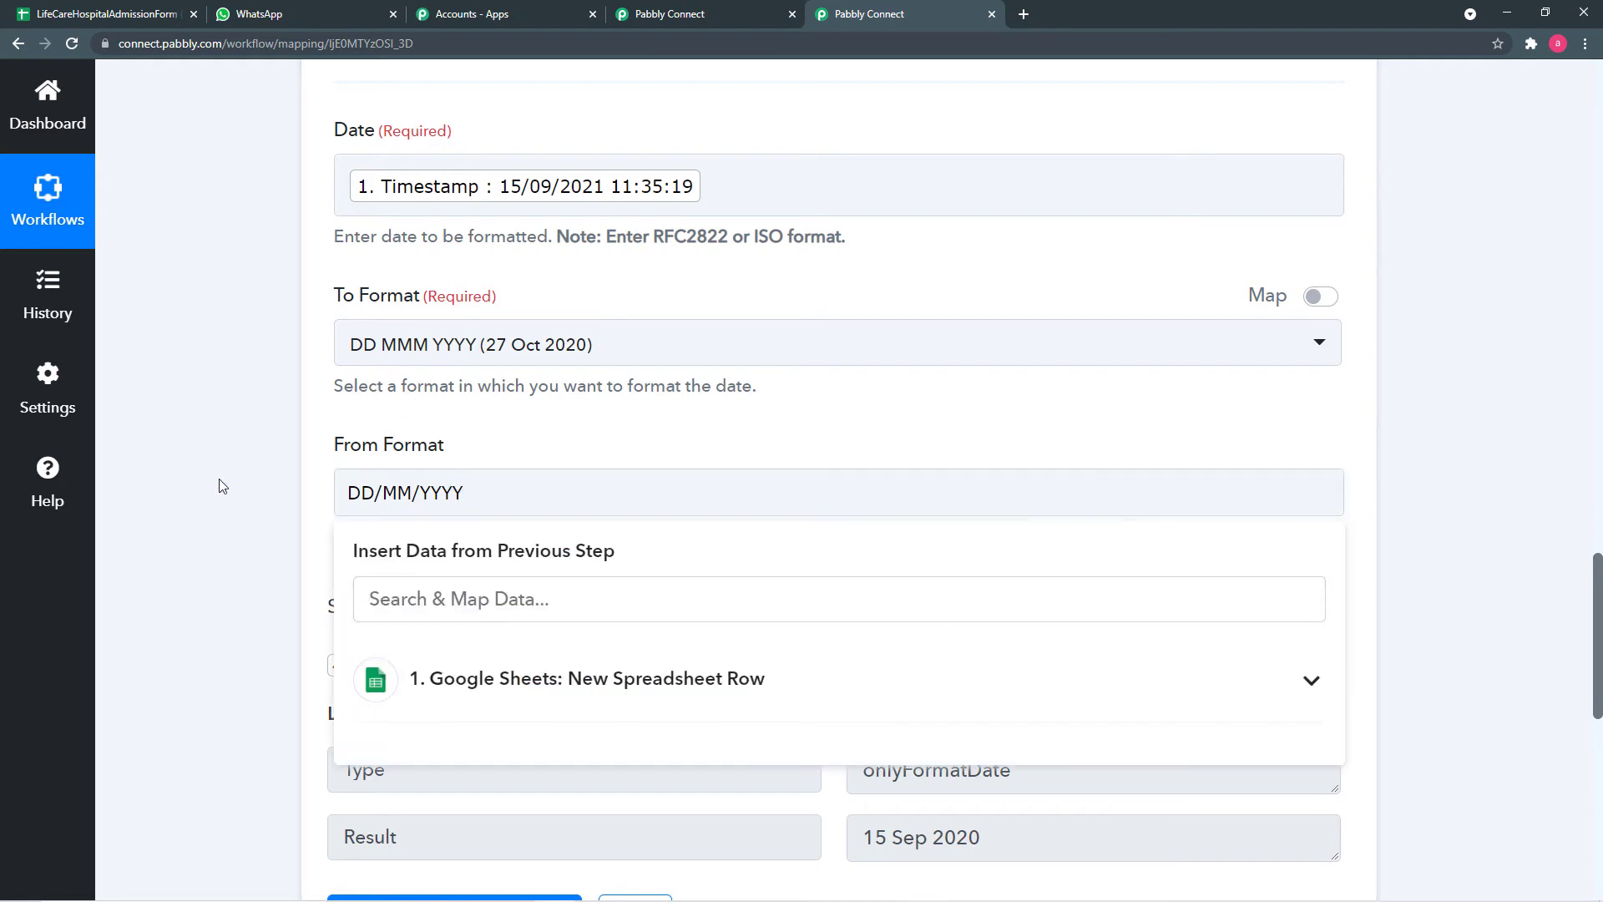
{"action": "left_click", "coordinate": [222, 486]}
- Save and resend the test request, now returning 15 Sep 2021
{"action": "scroll", "coordinate": [220, 485], "scroll_direction": "down", "scroll_amount": 5}
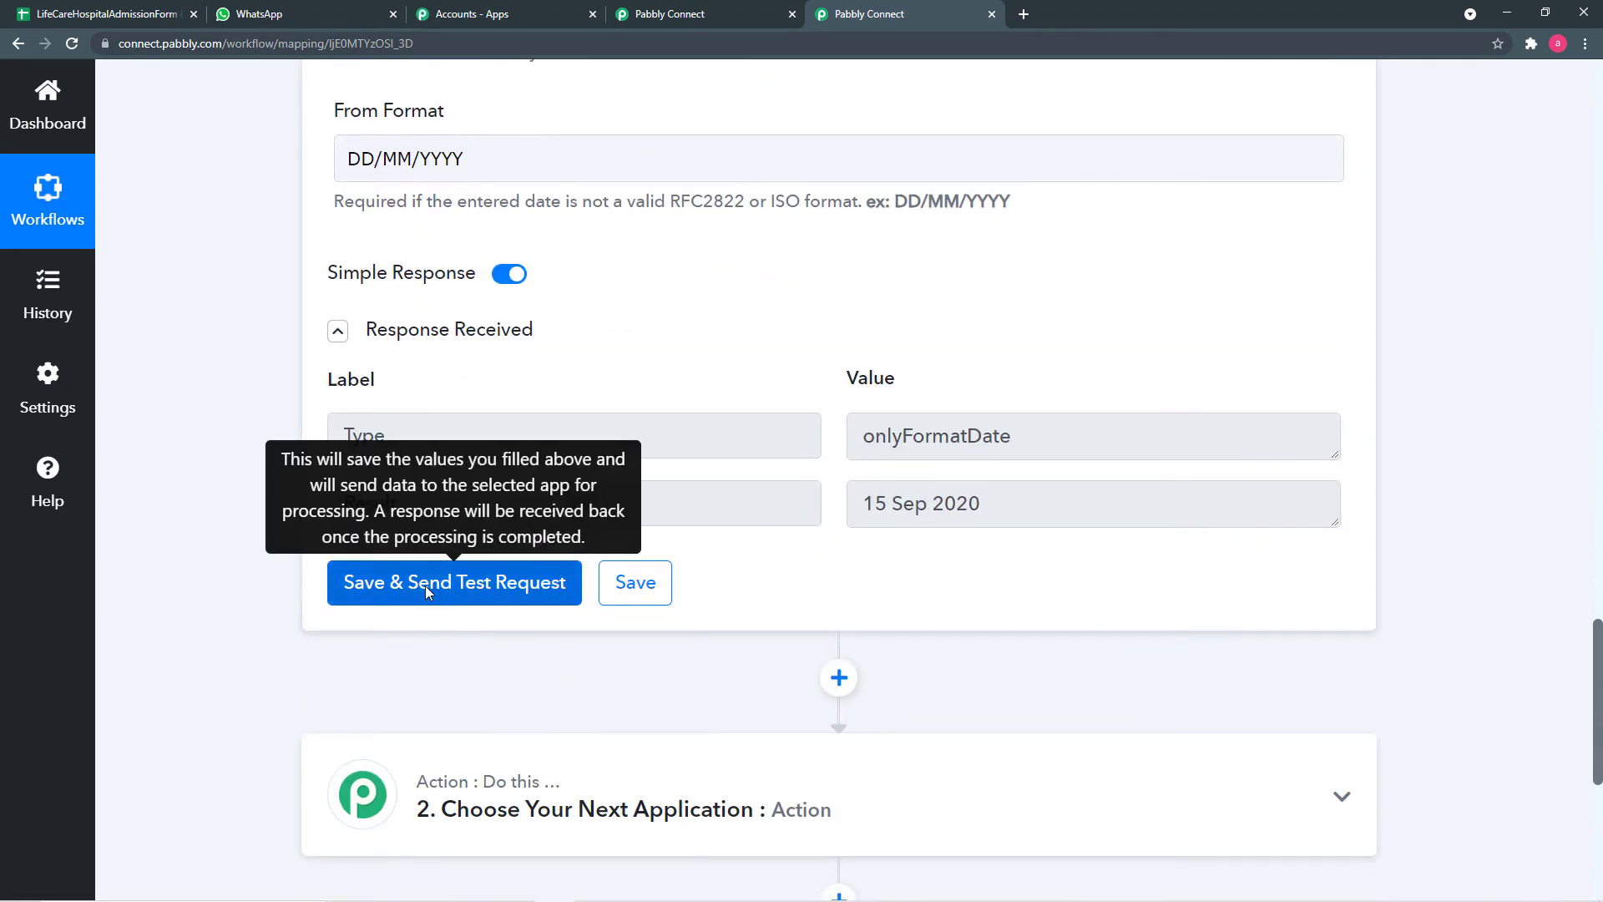
{"action": "left_click", "coordinate": [425, 584]}
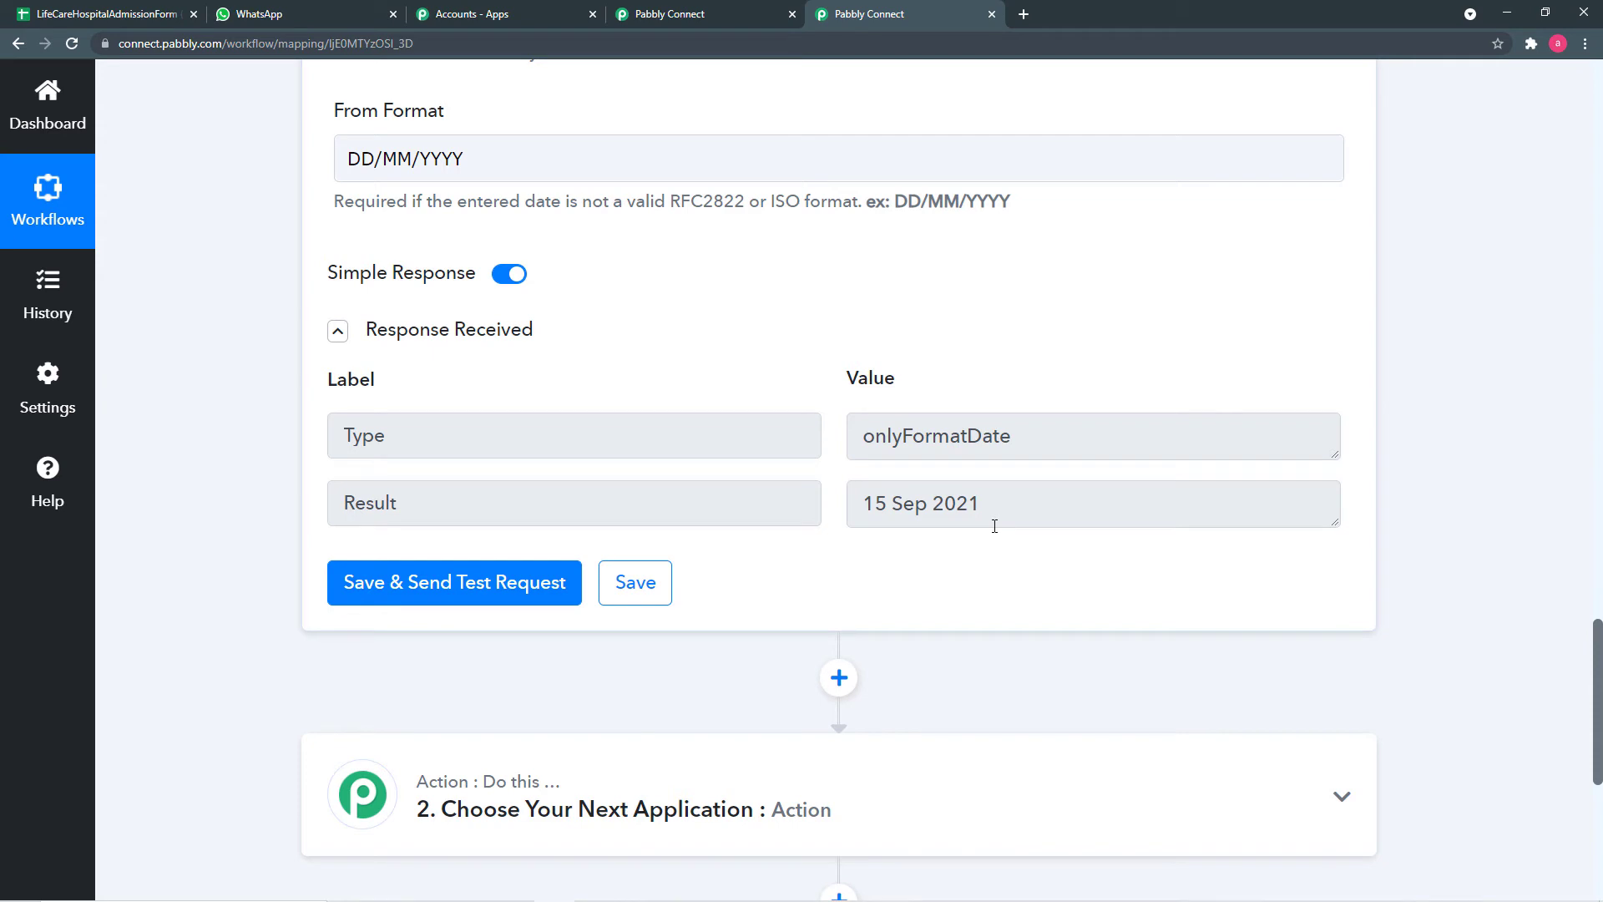
{"action": "scroll", "coordinate": [994, 526], "scroll_direction": "up", "scroll_amount": 2}
{"action": "scroll", "coordinate": [845, 458], "scroll_direction": "down", "scroll_amount": 2}
{"action": "scroll", "coordinate": [315, 512], "scroll_direction": "down", "scroll_amount": 2}
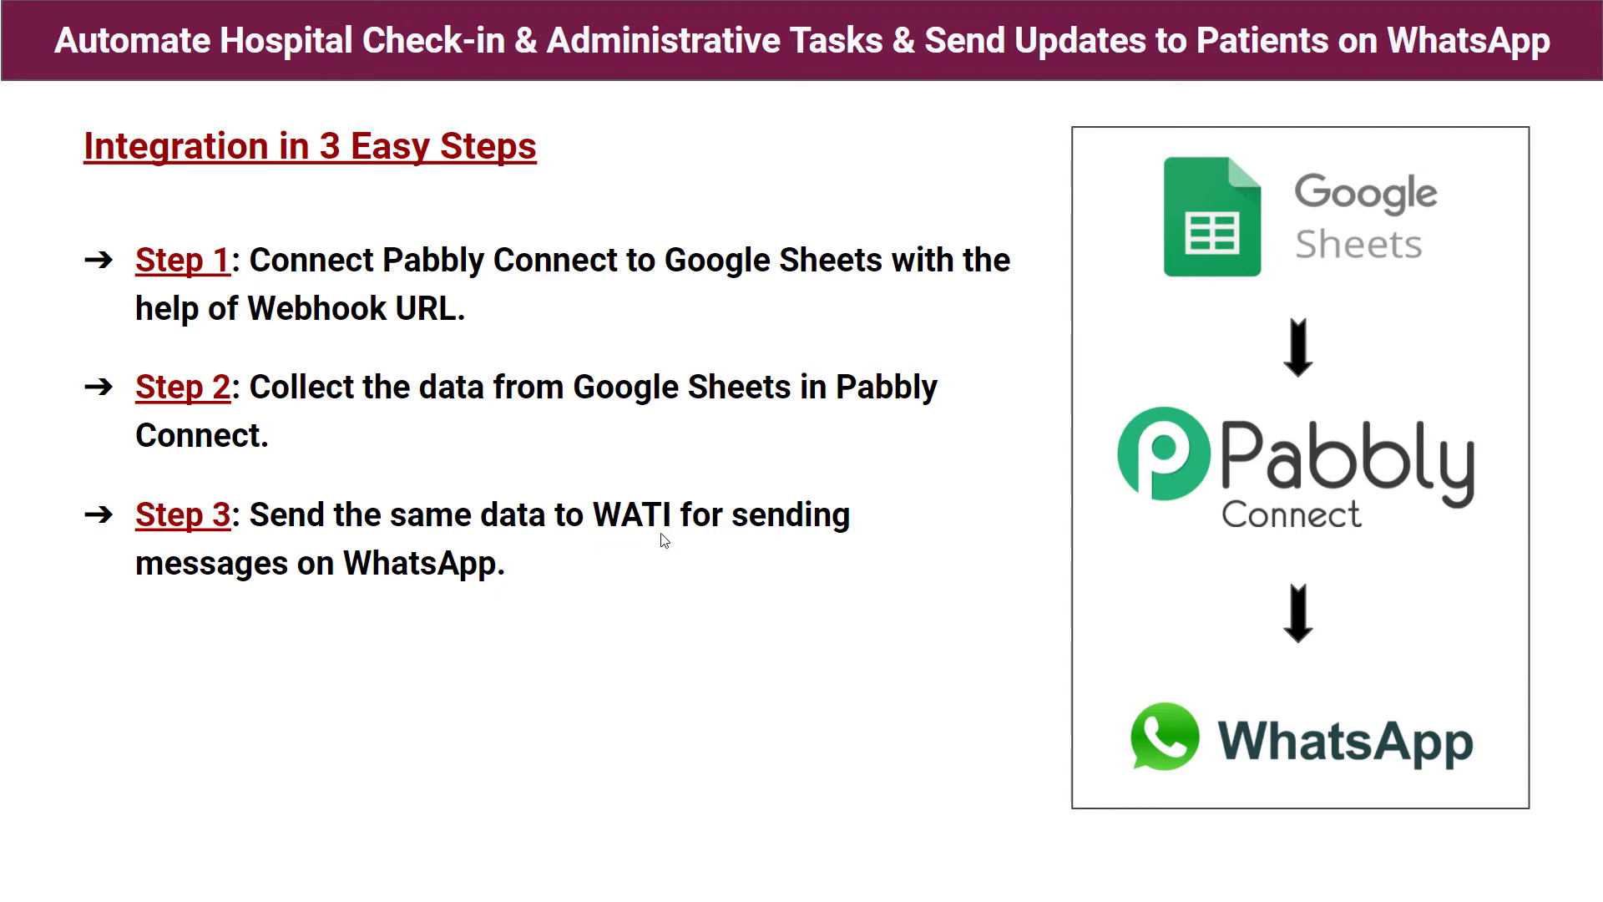
- Leave the 'Integration in 3 Easy Steps' slideshow and return to the Pabbly Connect workflow
{"action": "key", "text": "alt+Tab"}
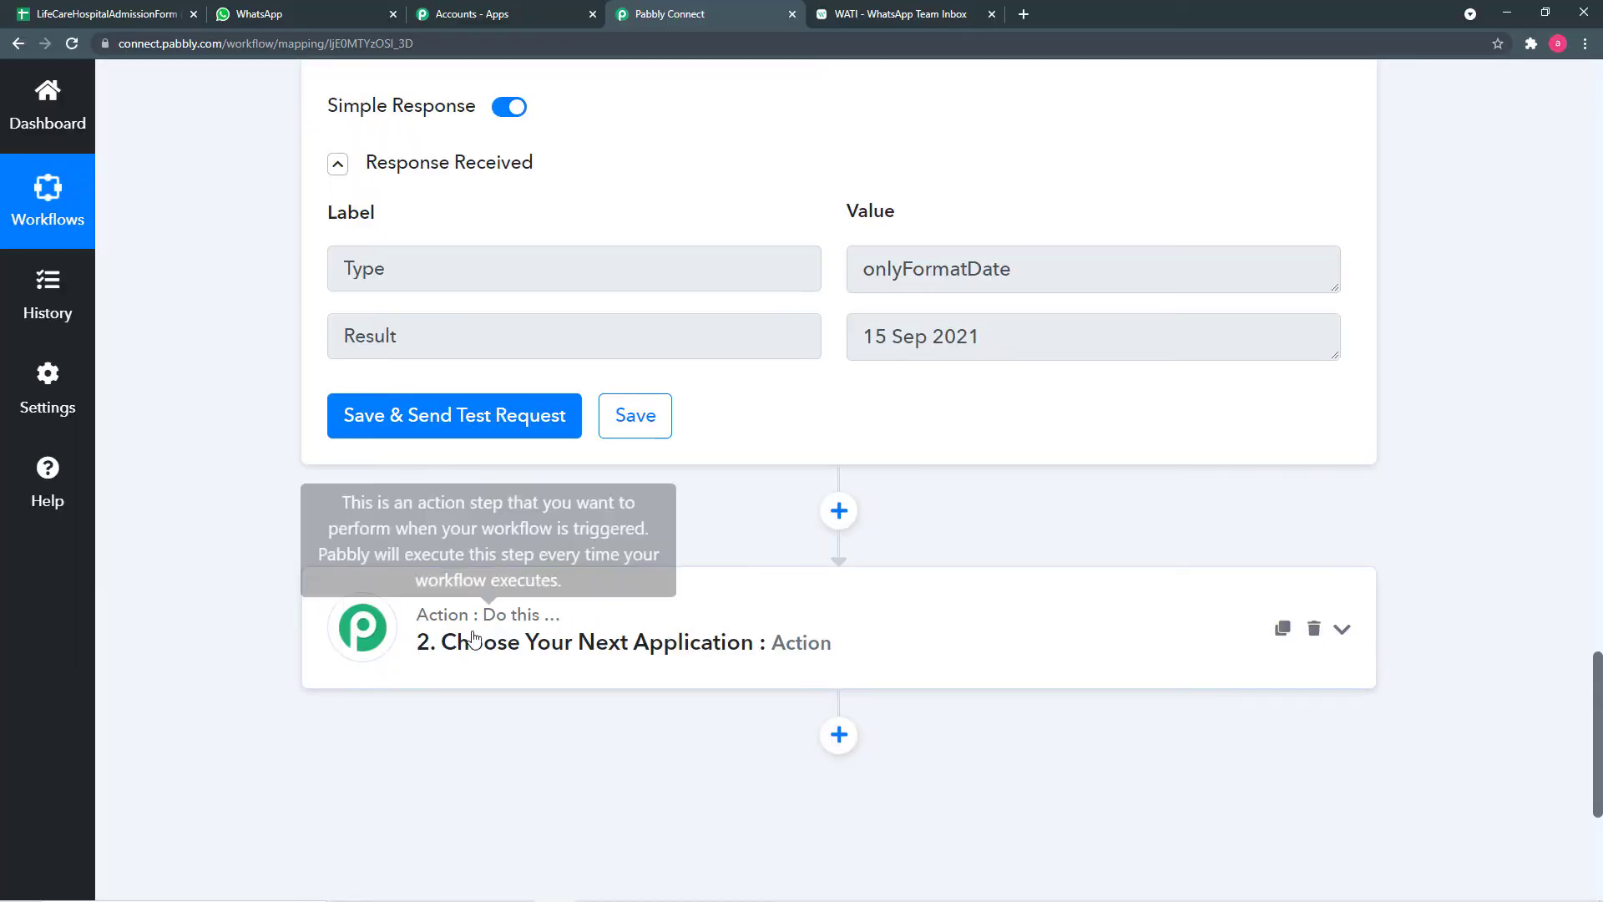
- Choose WATI as the app for the next action step
{"action": "left_click", "coordinate": [600, 628]}
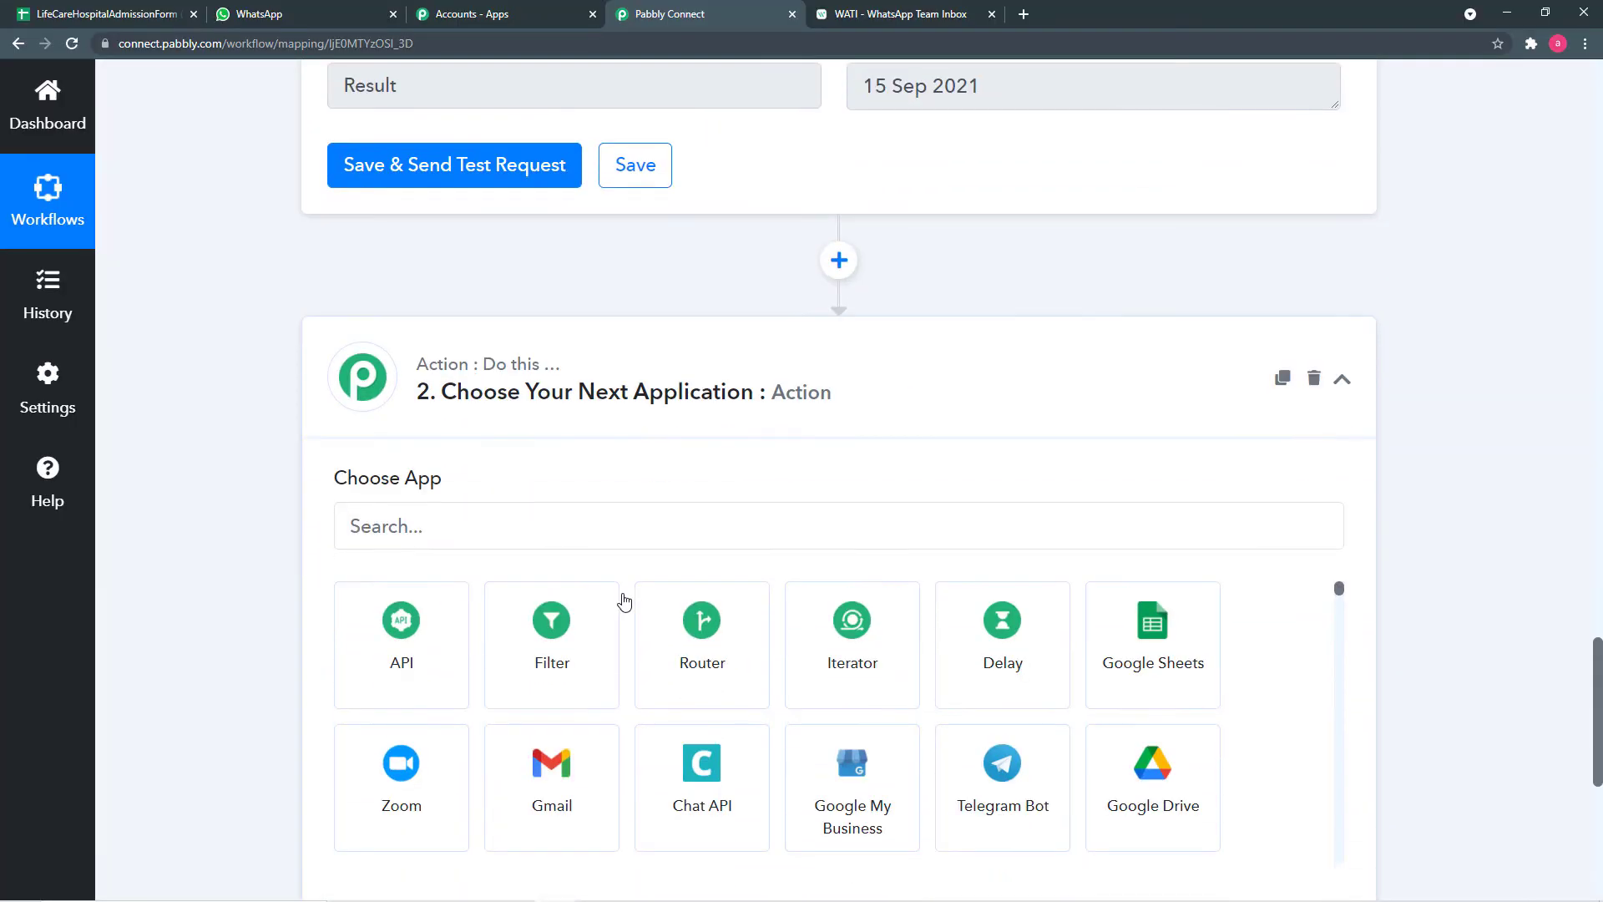
{"action": "left_click", "coordinate": [560, 527]}
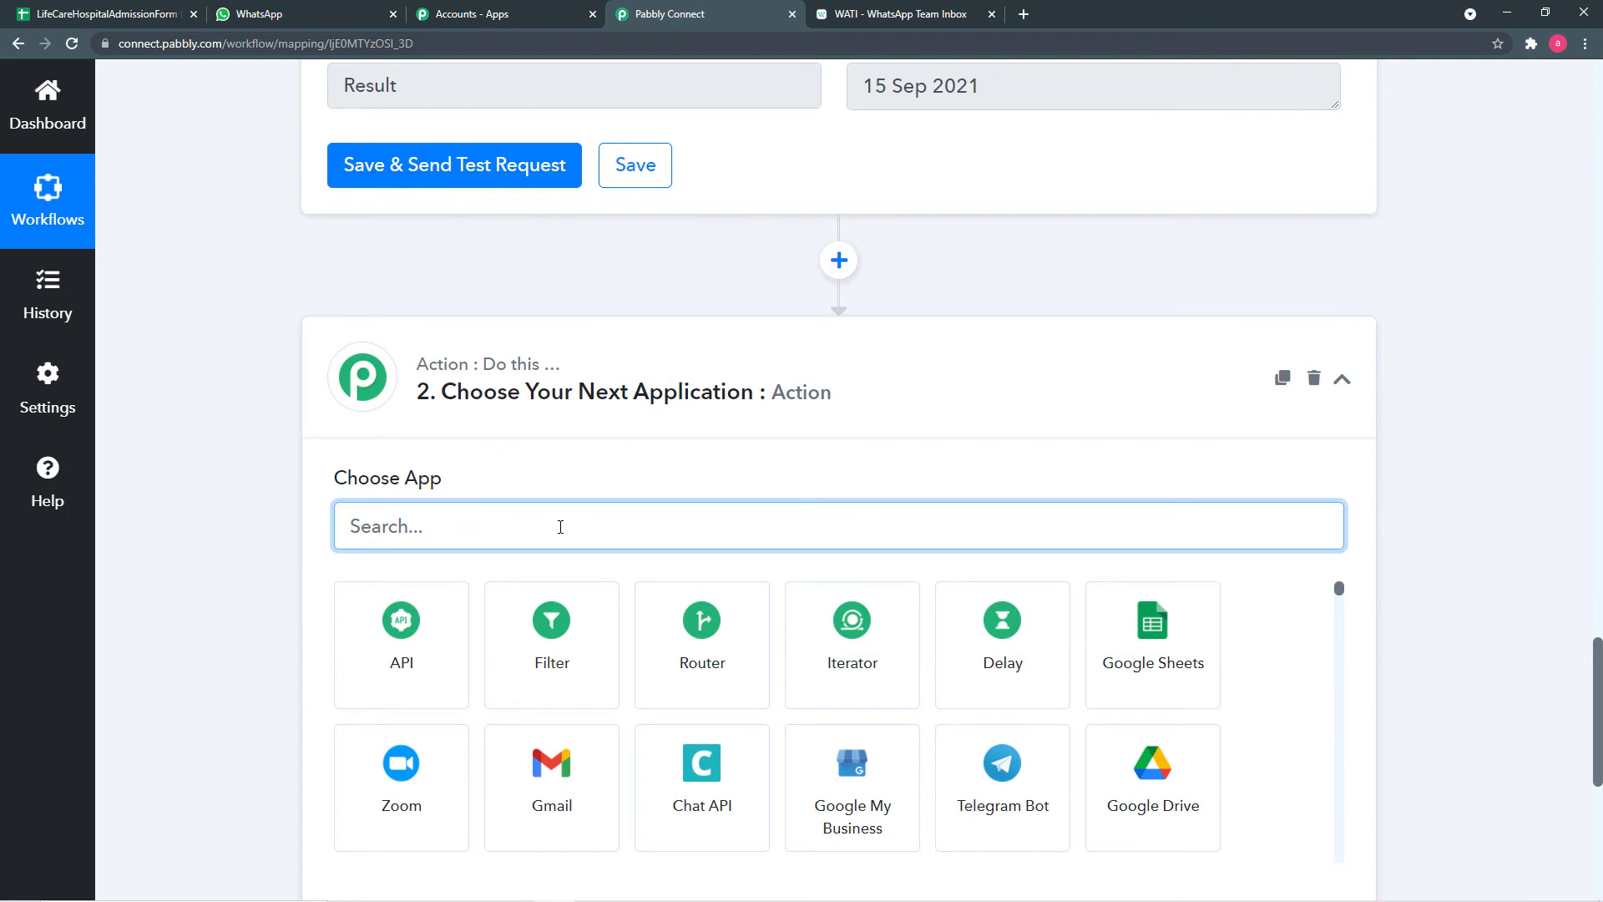
{"action": "type", "text": "wati"}
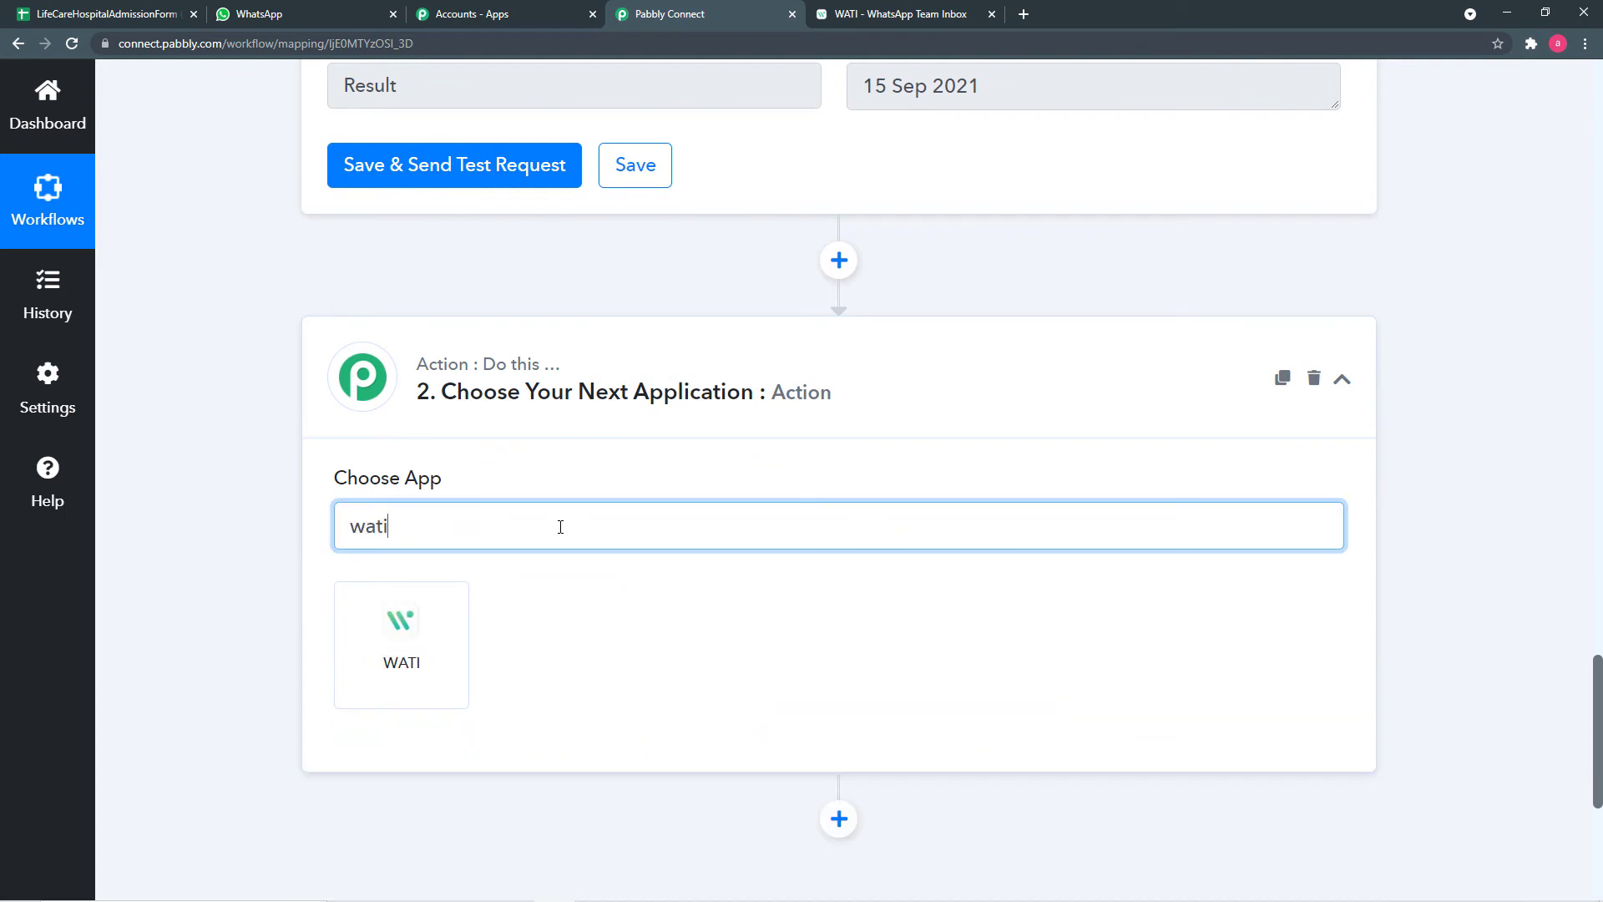
{"action": "left_click", "coordinate": [447, 618]}
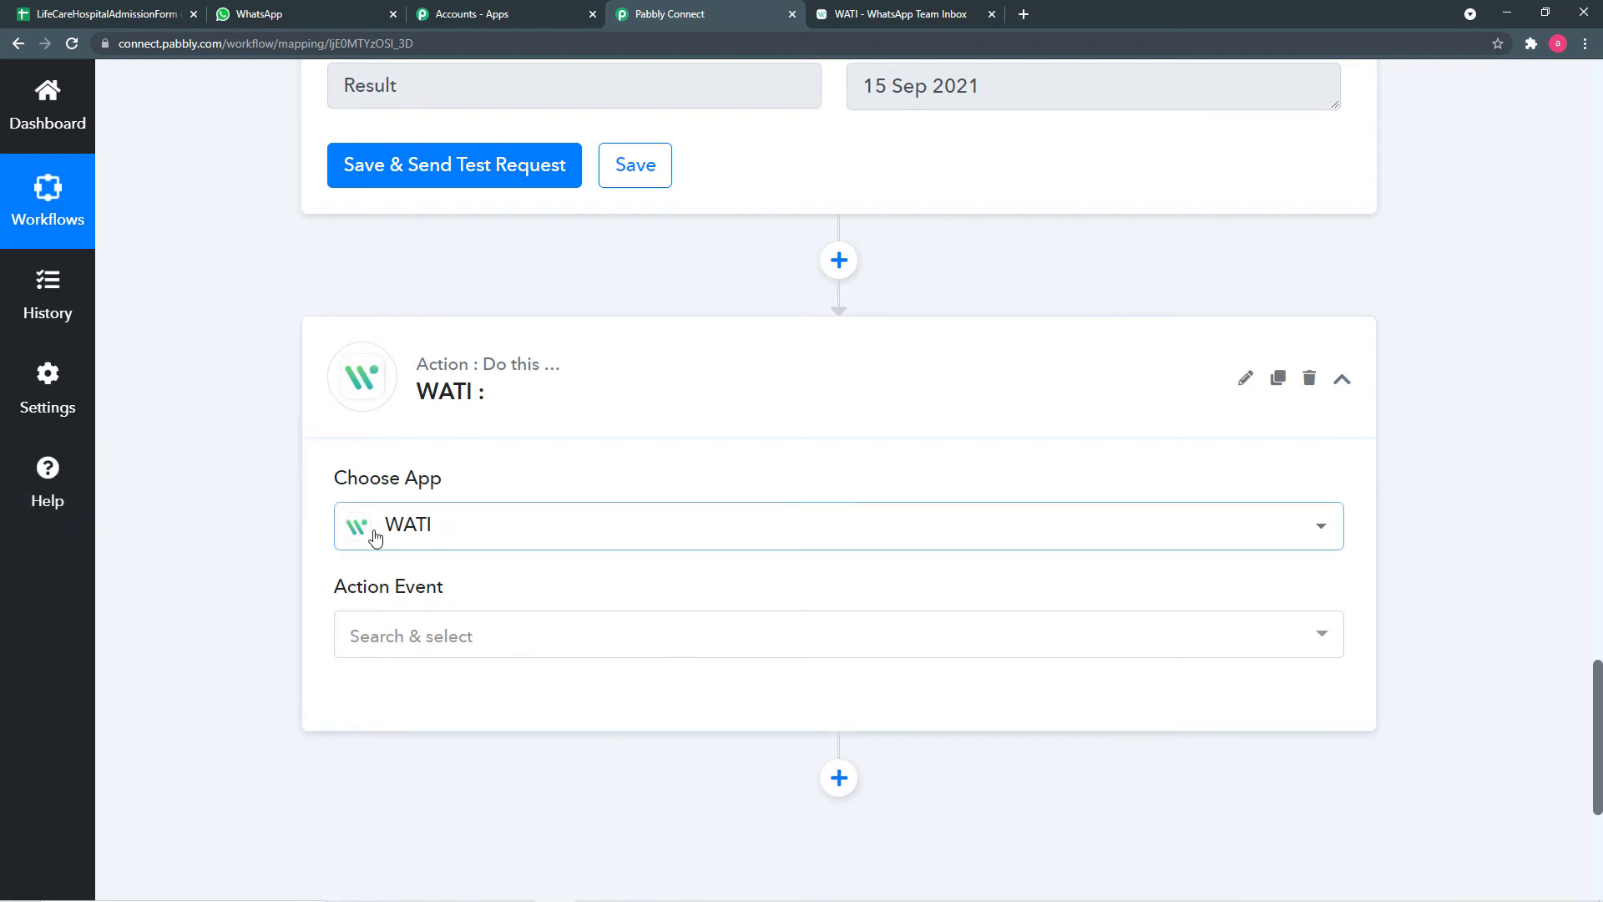
- Set the action event to Send Template Message and begin connecting a WATI account
{"action": "scroll", "coordinate": [482, 582], "scroll_direction": "down", "scroll_amount": 1}
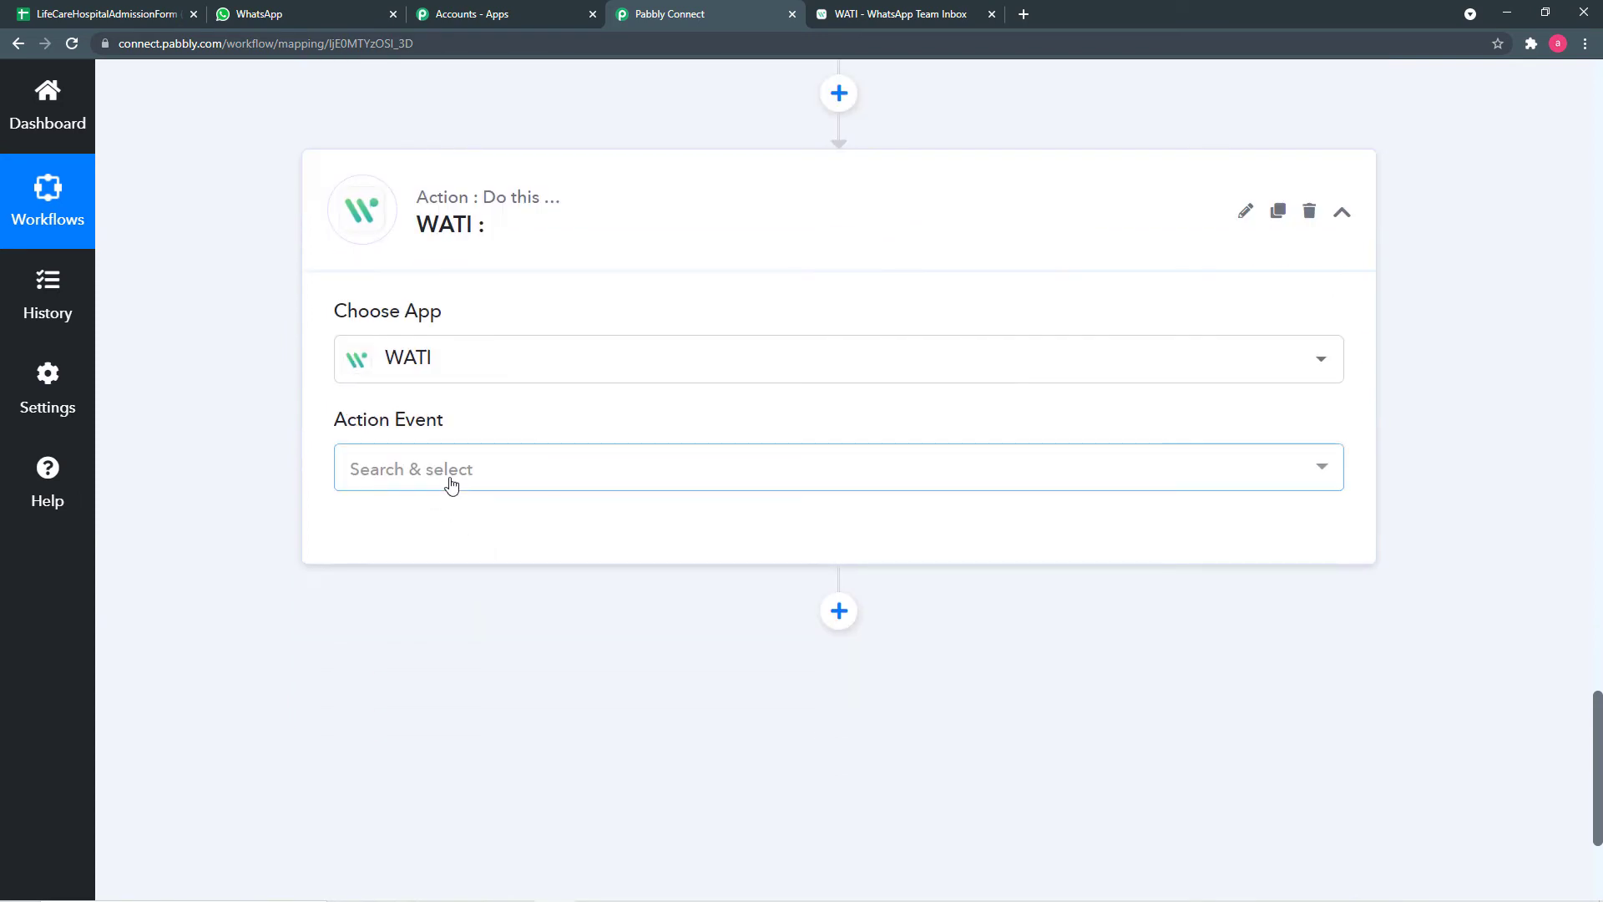
{"action": "left_click", "coordinate": [450, 484]}
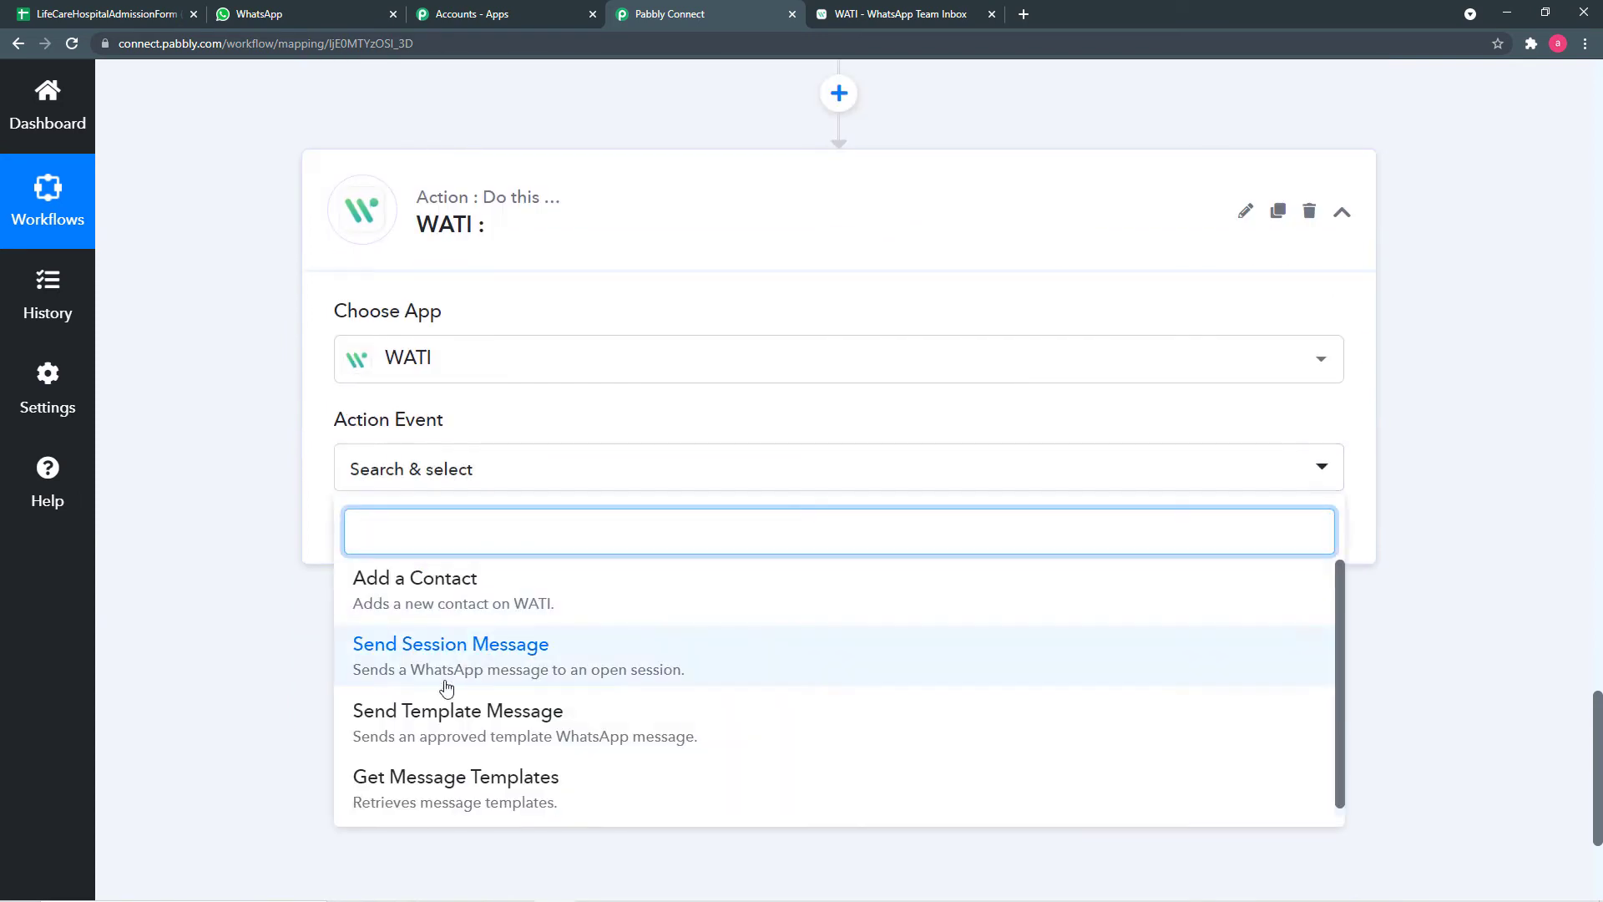
{"action": "left_click", "coordinate": [412, 720]}
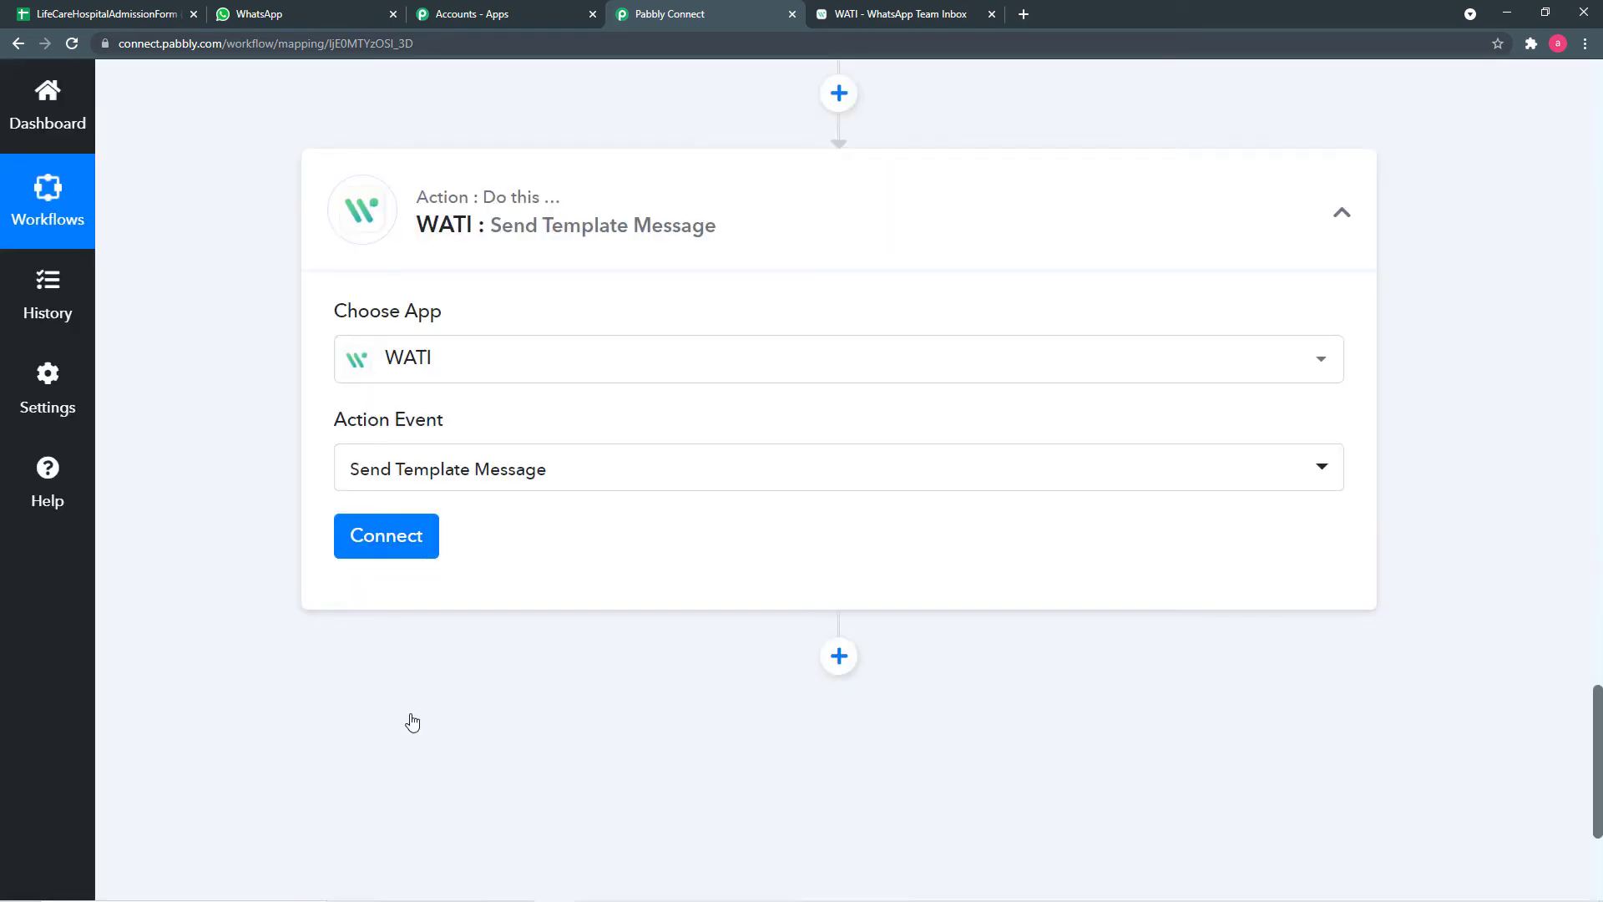
{"action": "left_click", "coordinate": [379, 544]}
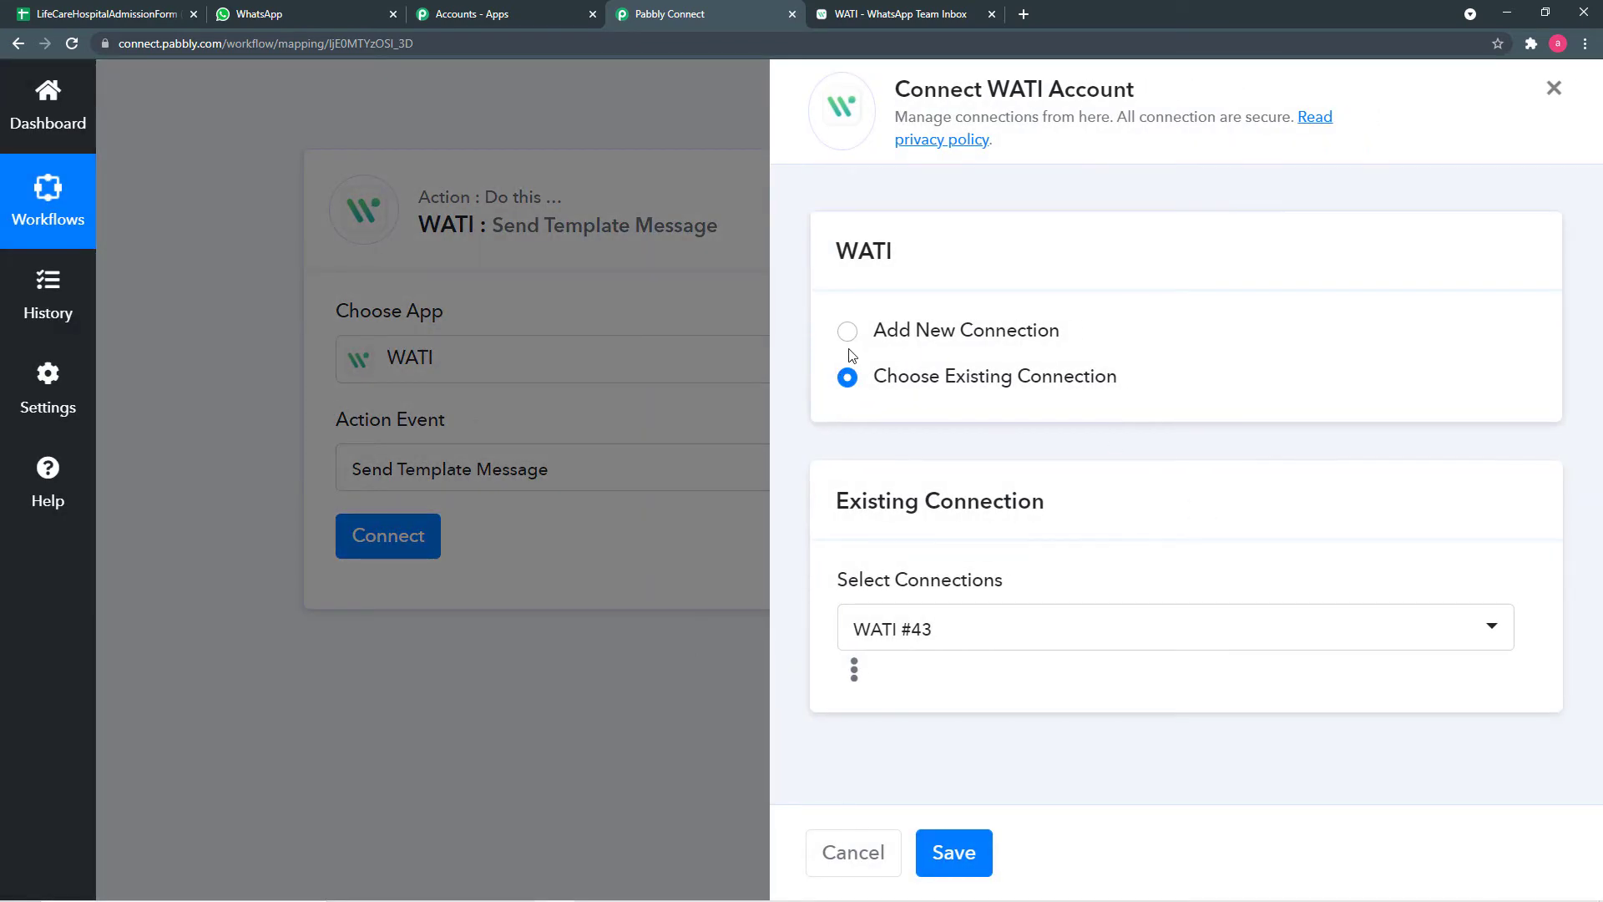
- Choose Add New Connection for WATI and bring the WATI team inbox up to find its API credentials
{"action": "left_click", "coordinate": [847, 332]}
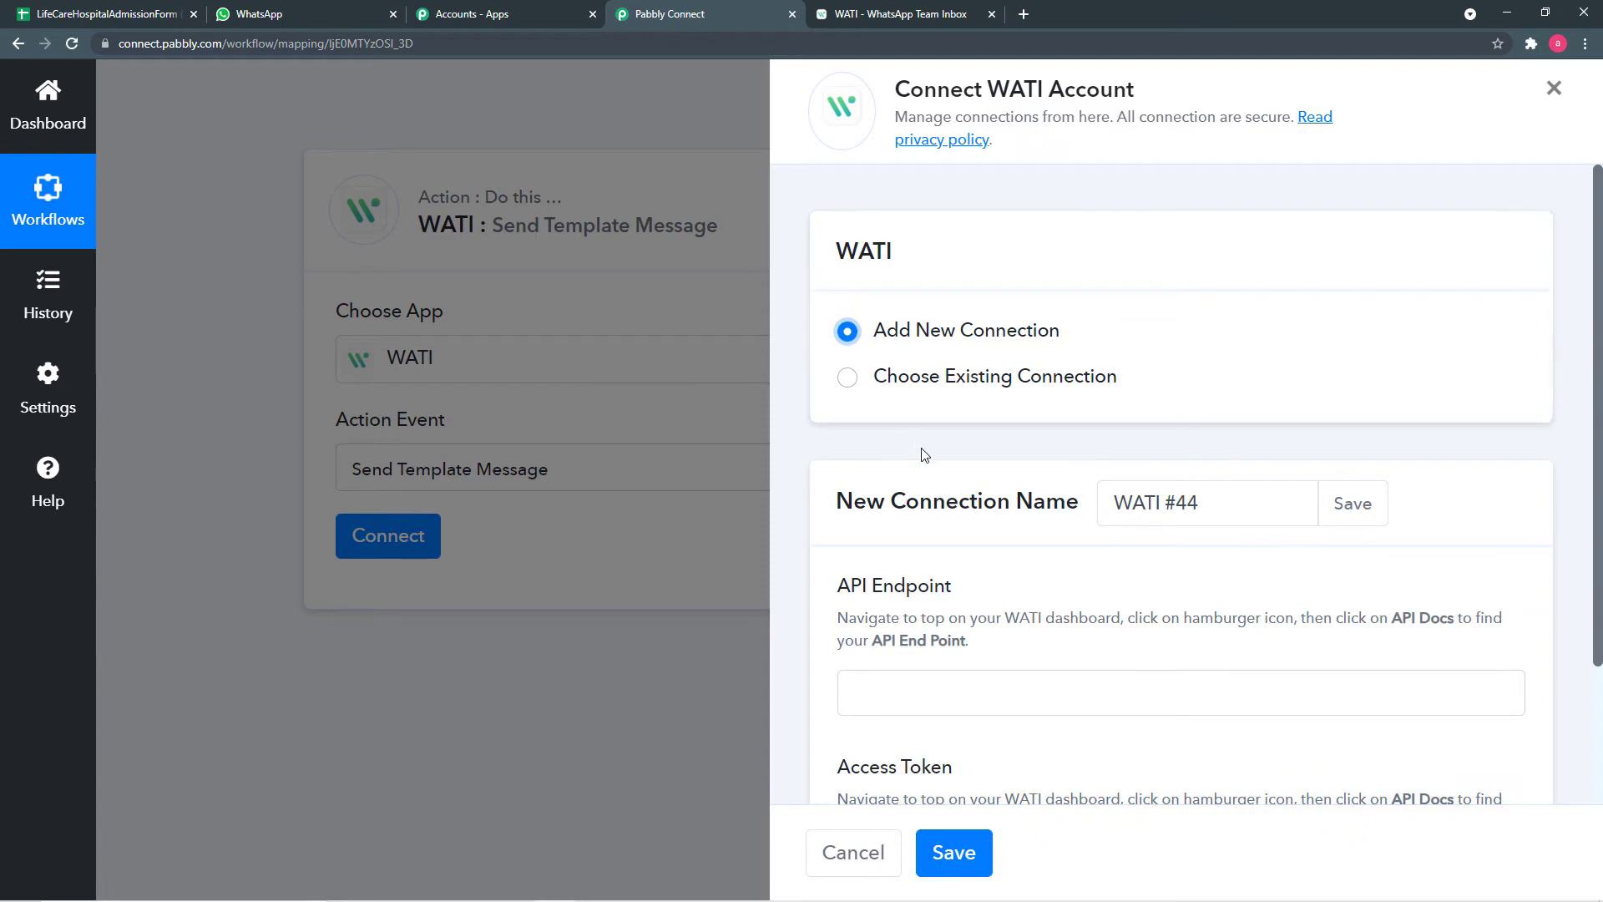
{"action": "scroll", "coordinate": [923, 450], "scroll_direction": "down", "scroll_amount": 2}
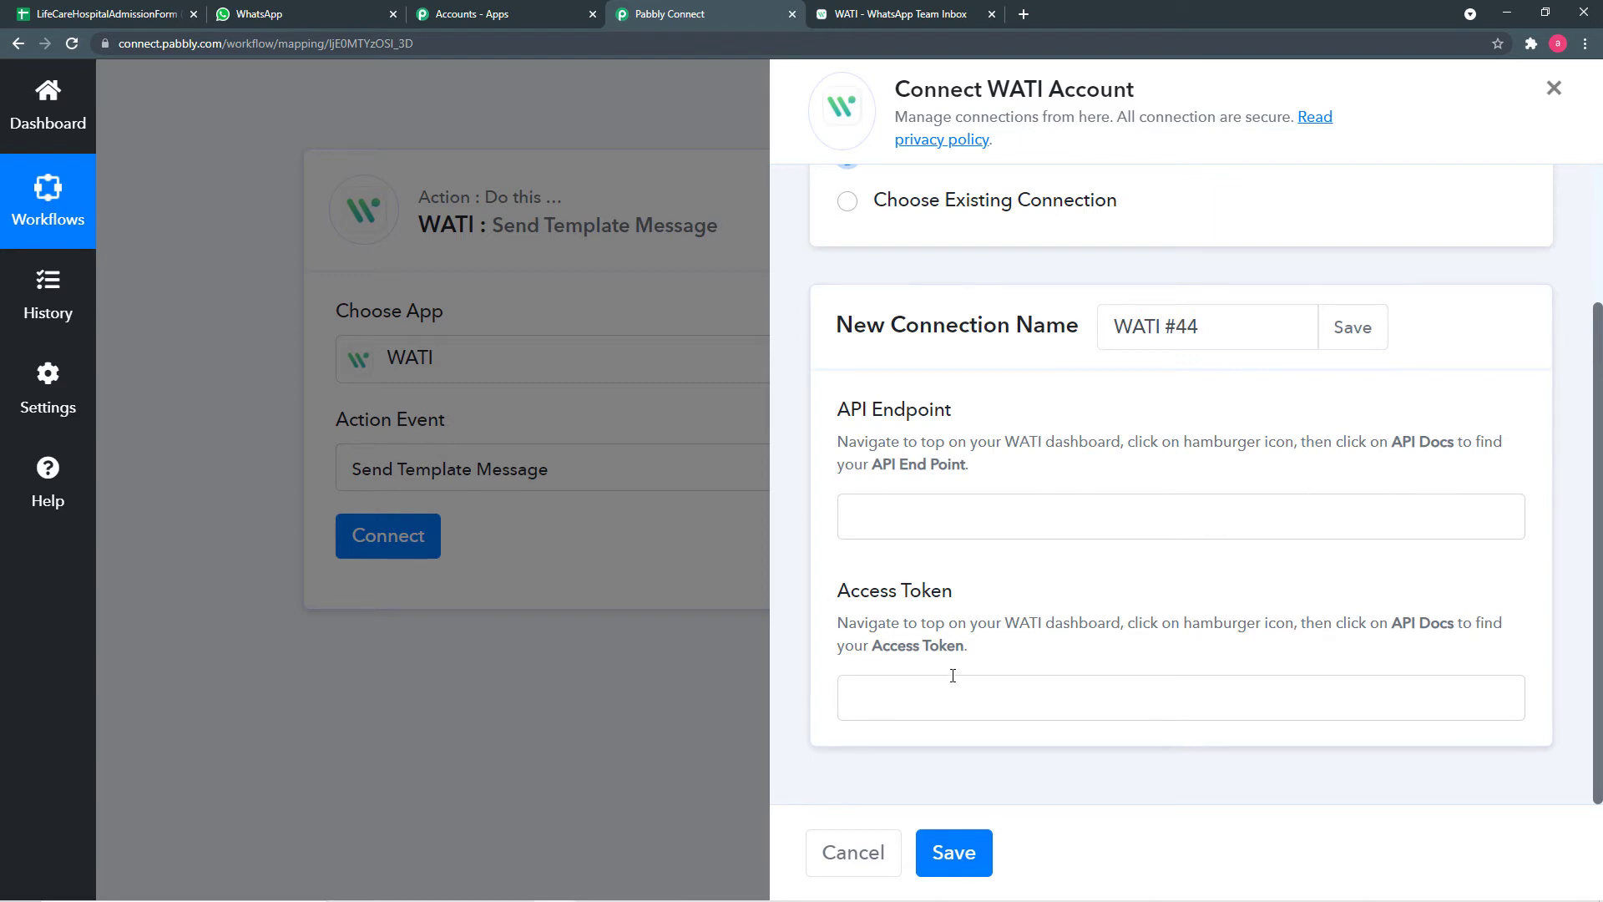
{"action": "left_click", "coordinate": [889, 14]}
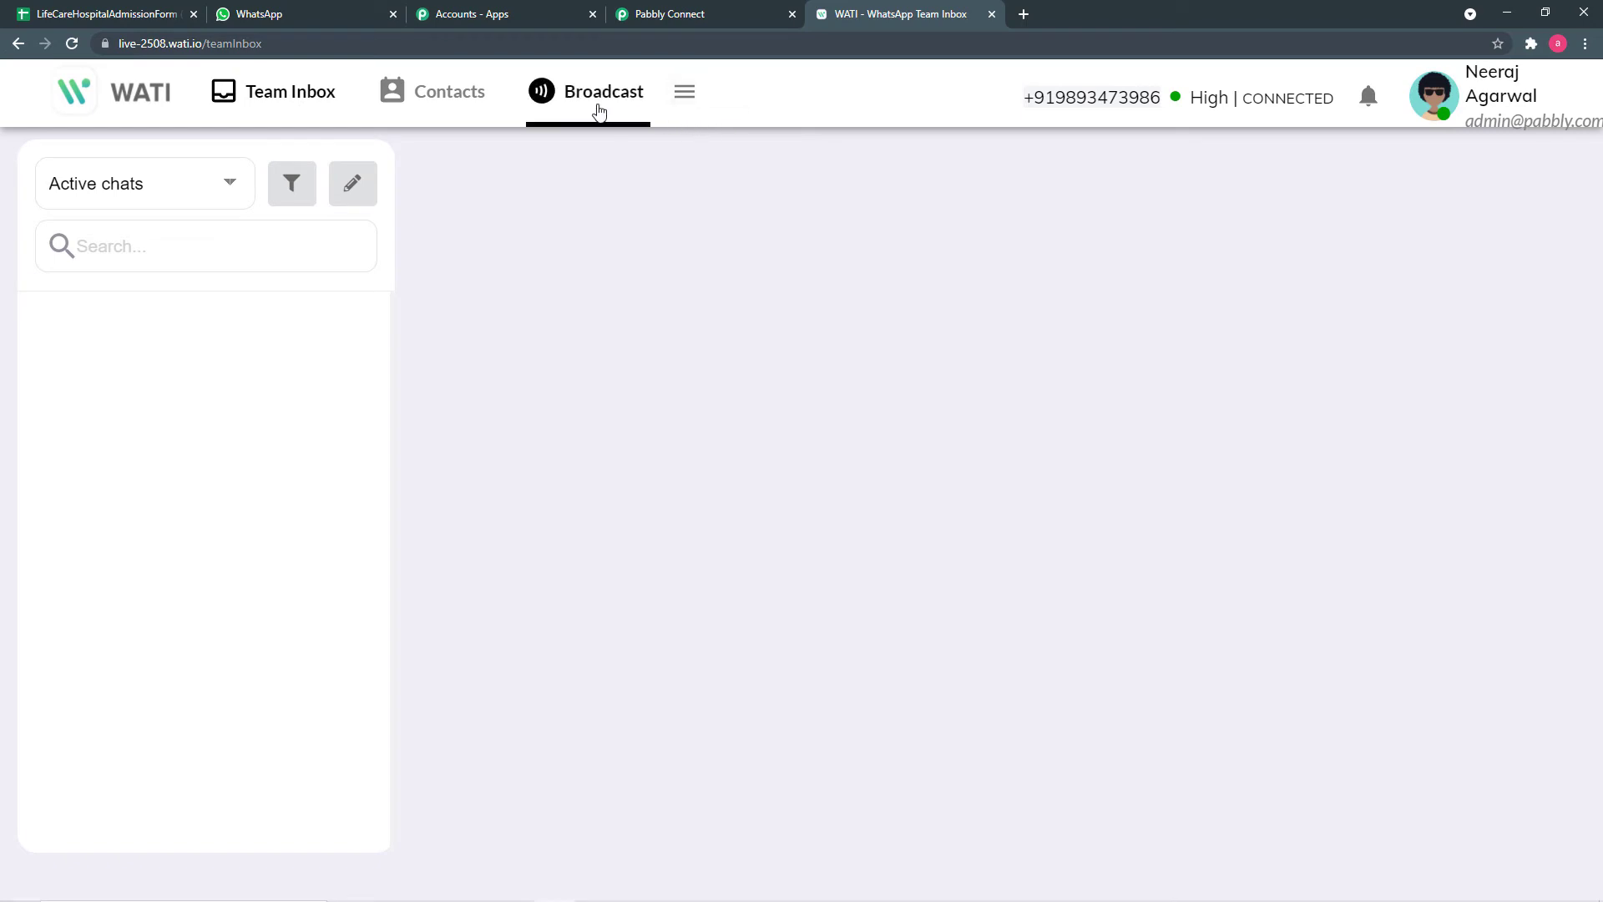
- Go to WATI's API Docs page listing the access token and API endpoint
{"action": "left_click", "coordinate": [686, 99]}
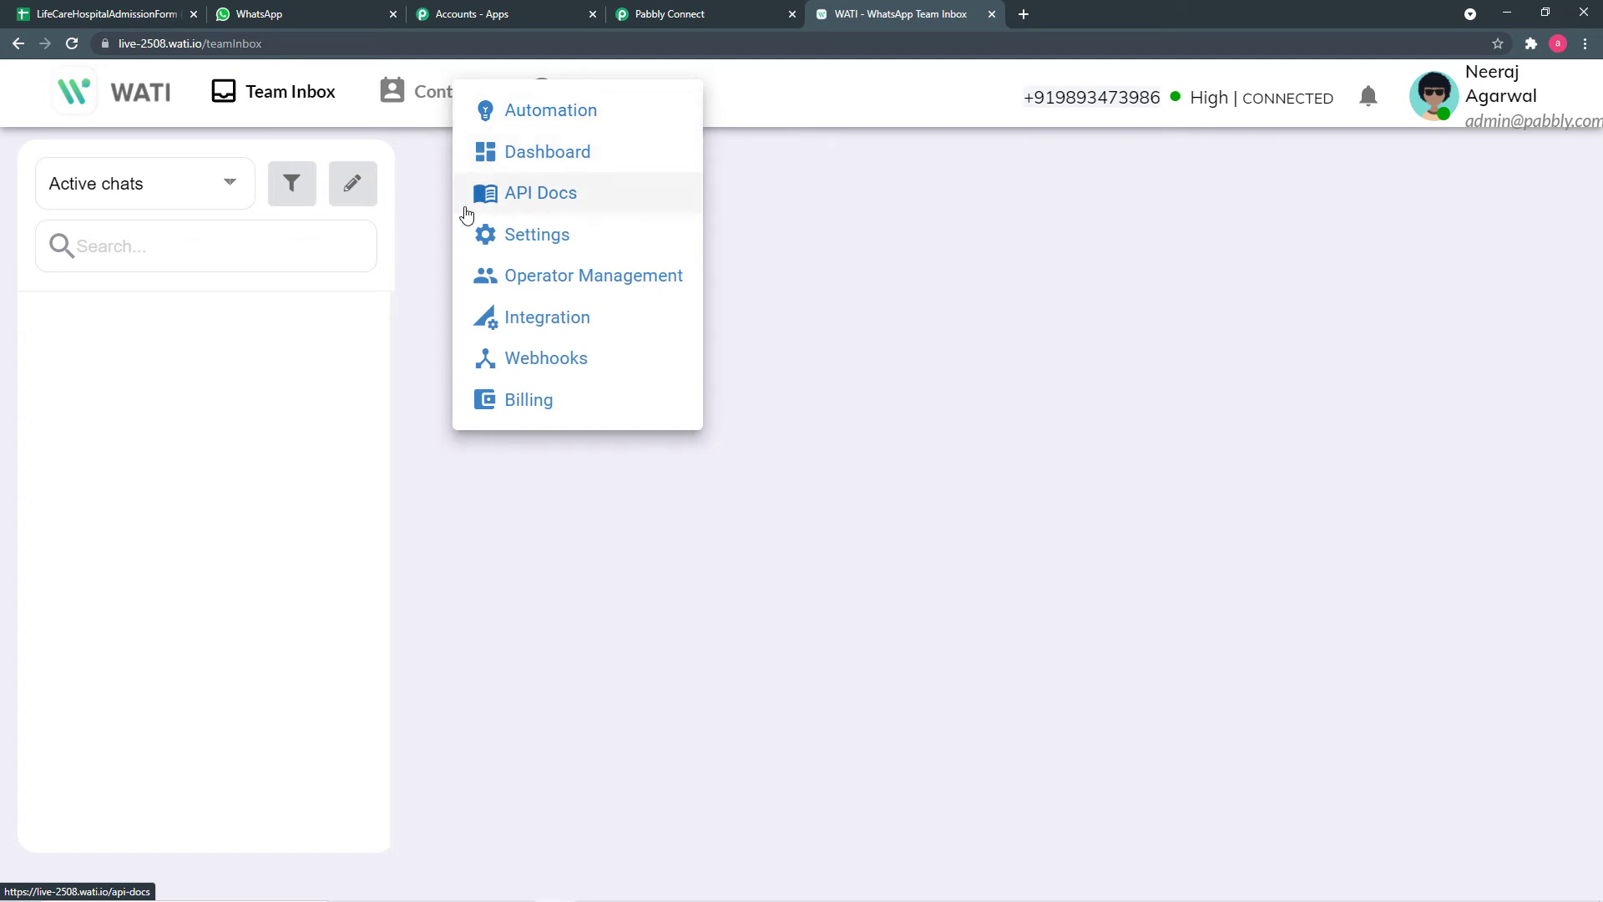
{"action": "left_click", "coordinate": [535, 203]}
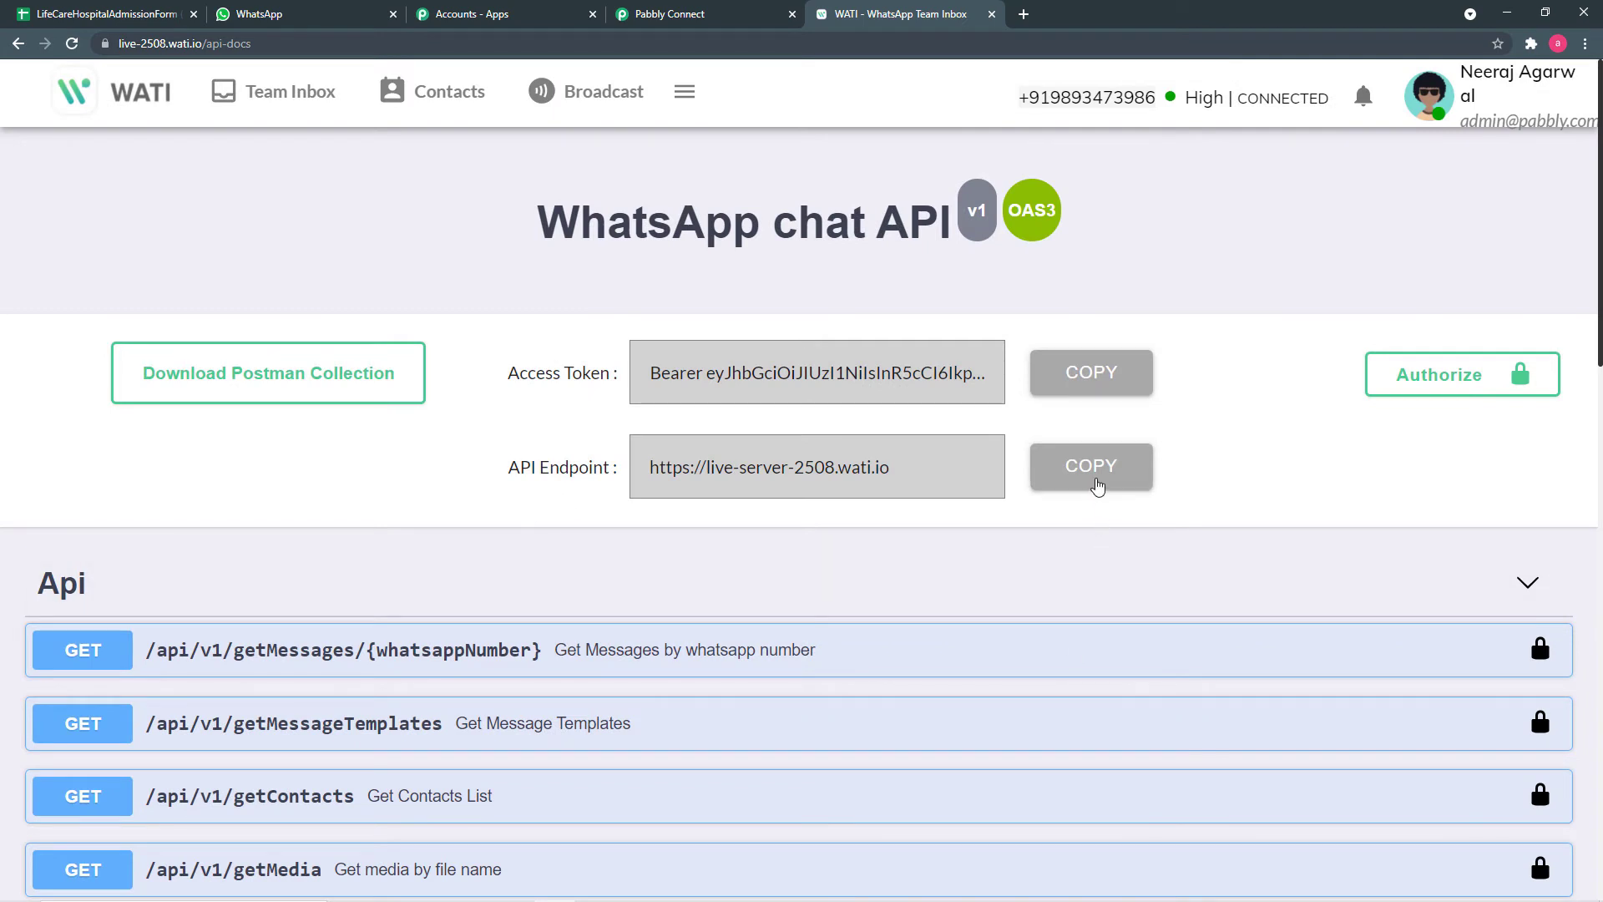
- Paste the copied WATI API endpoint into the connection's API Endpoint field
{"action": "left_click", "coordinate": [711, 28]}
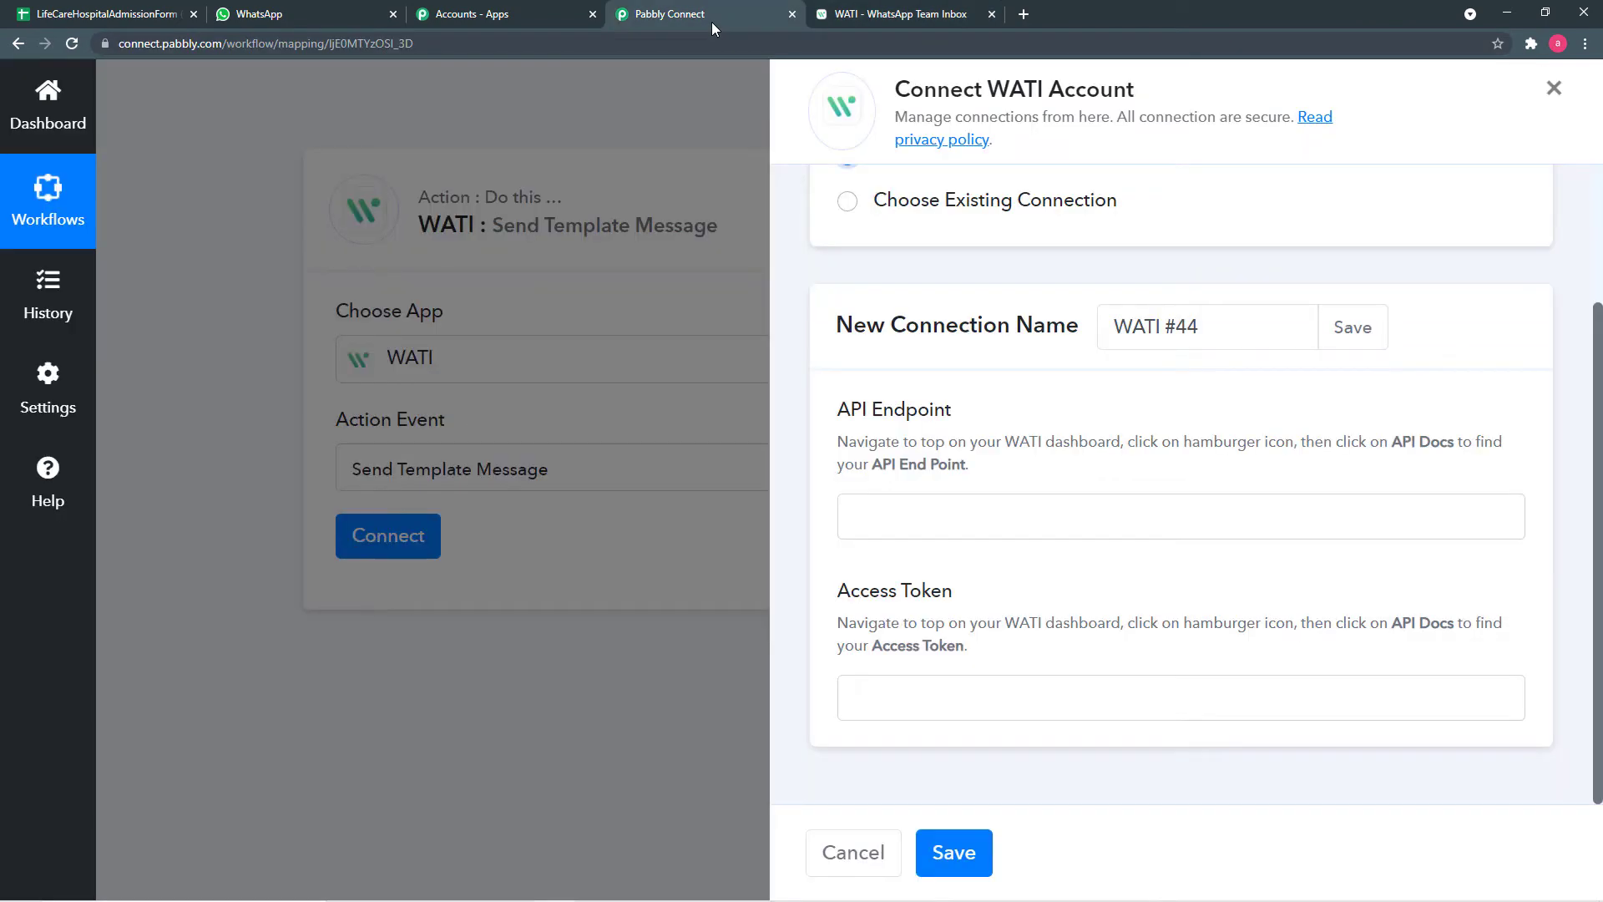
{"action": "right_click", "coordinate": [910, 516]}
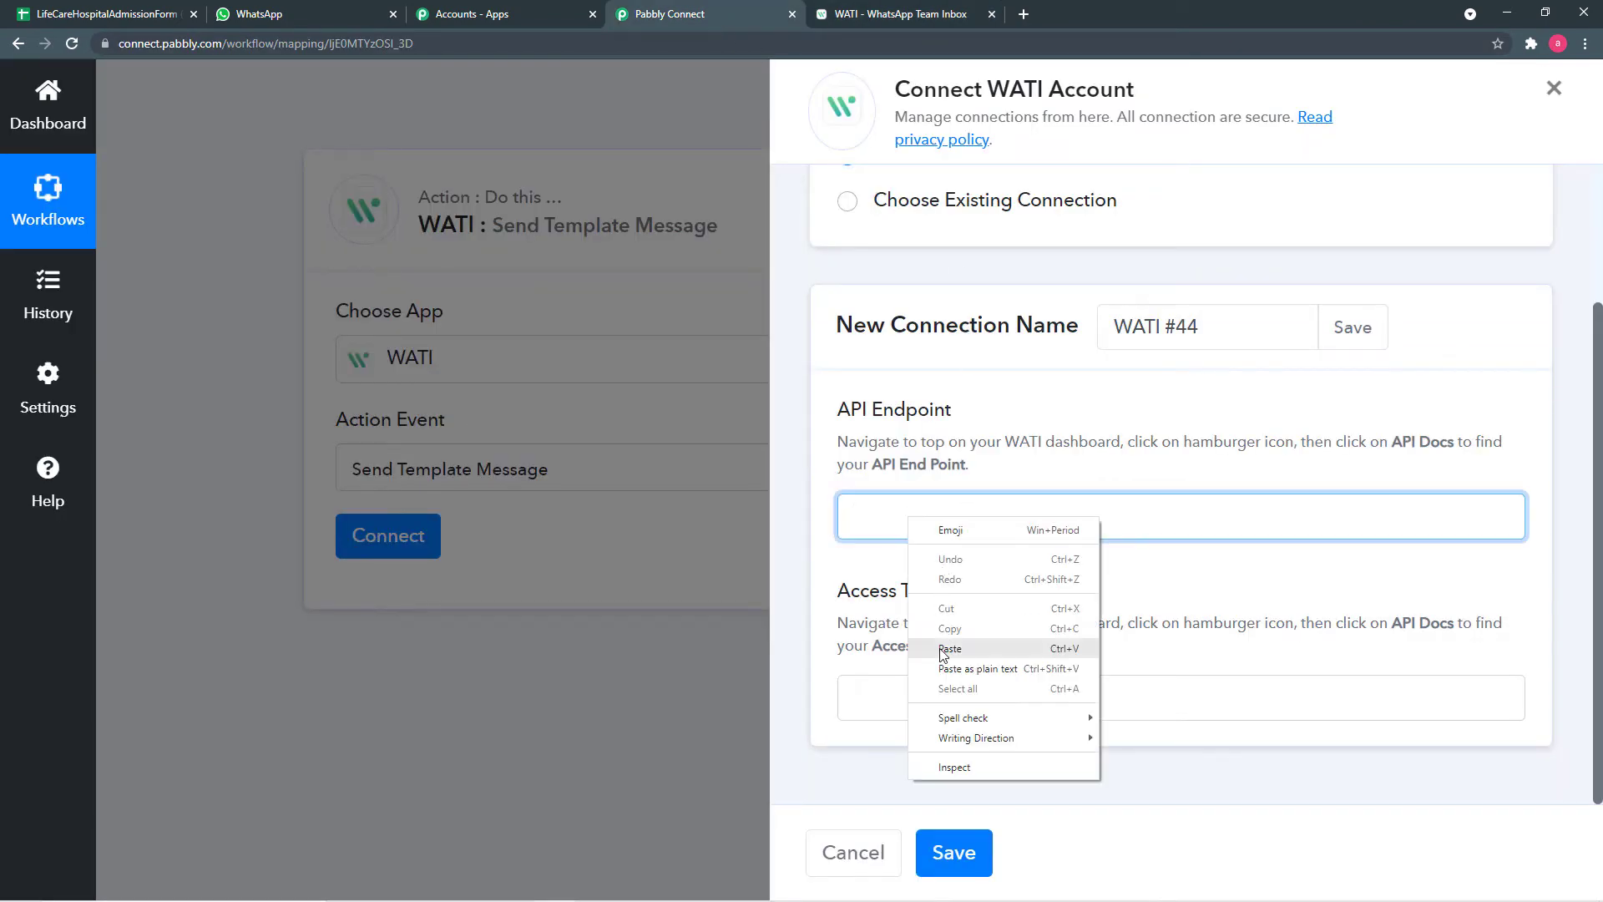
{"action": "left_click", "coordinate": [942, 649]}
- Paste the WATI access token into Access Token and save the WATI #44 connection
{"action": "left_click", "coordinate": [932, 22]}
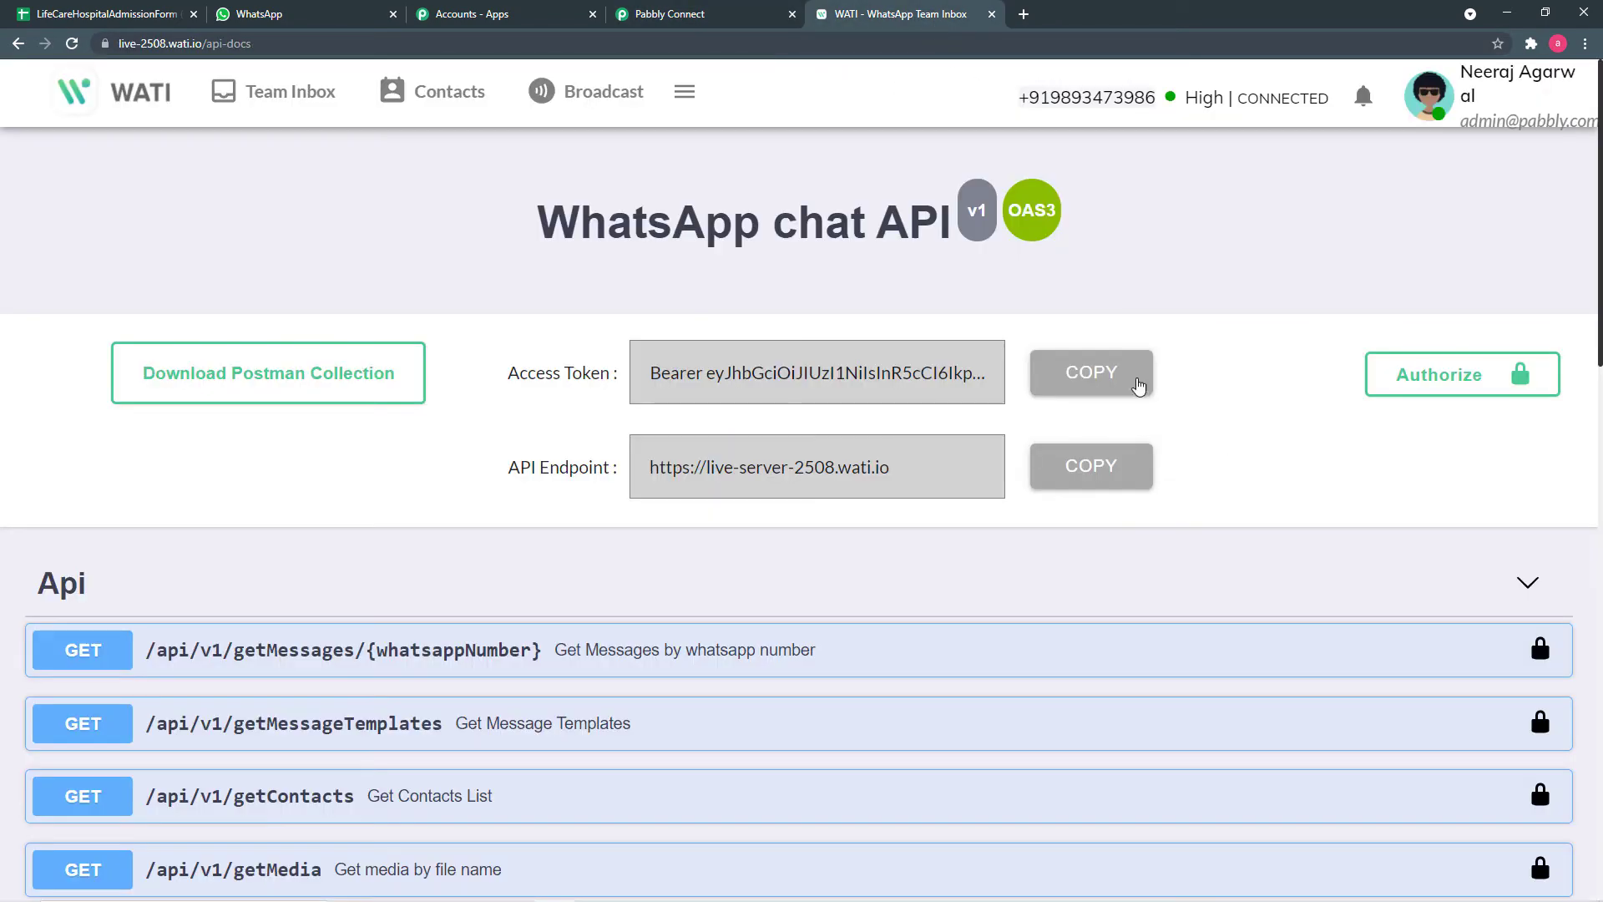
{"action": "left_click", "coordinate": [697, 17]}
{"action": "right_click", "coordinate": [904, 689]}
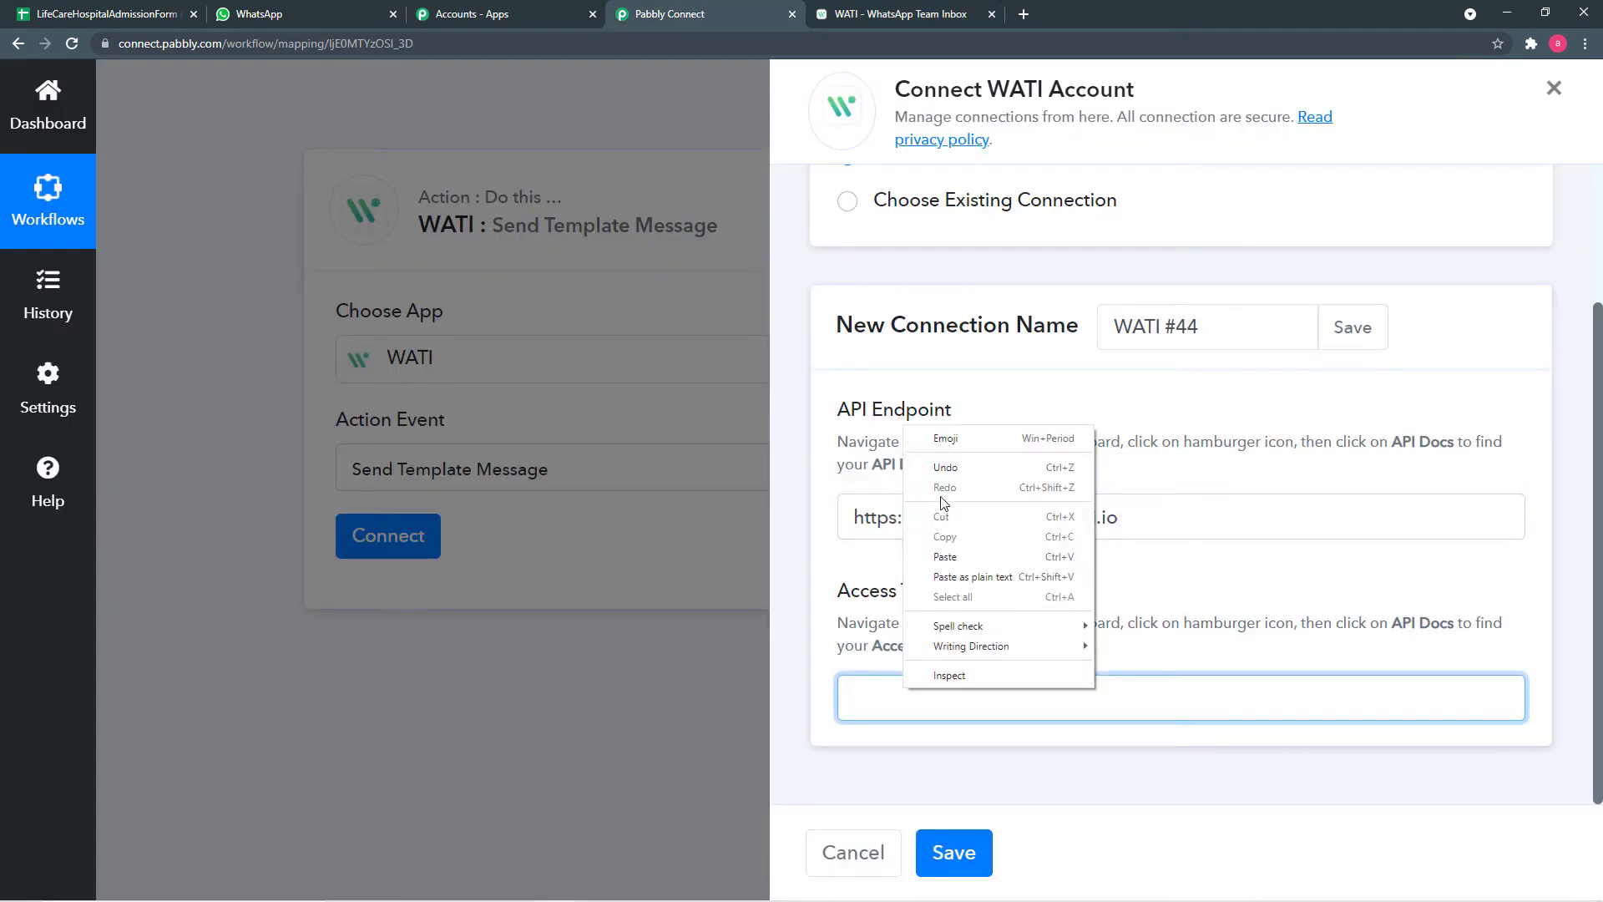
{"action": "left_click", "coordinate": [948, 557]}
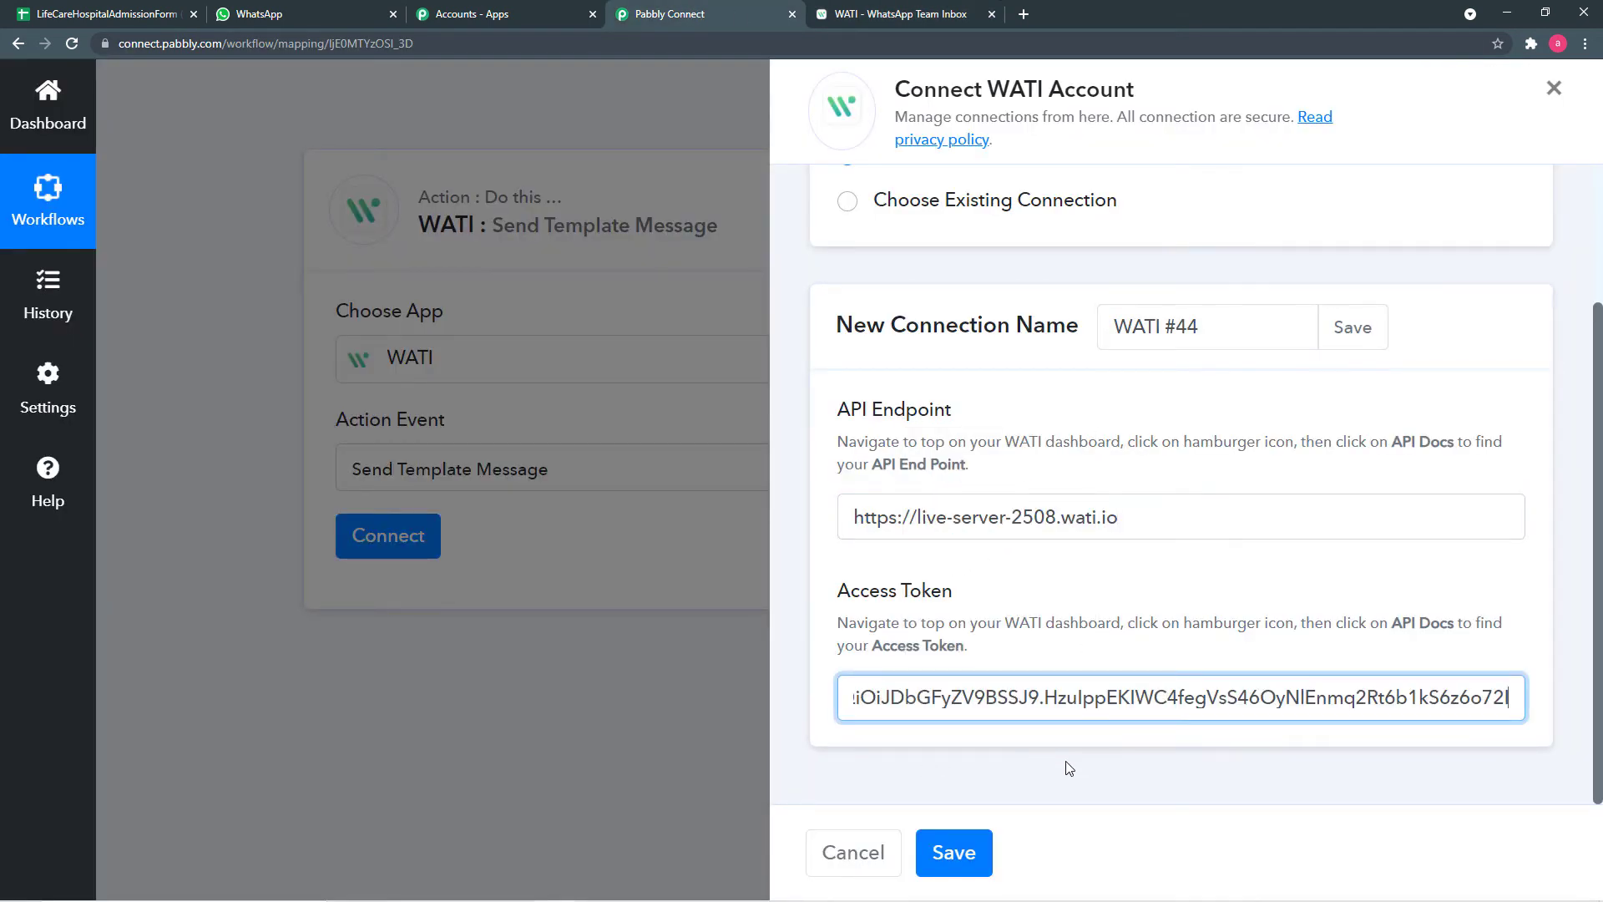
{"action": "left_click", "coordinate": [952, 851]}
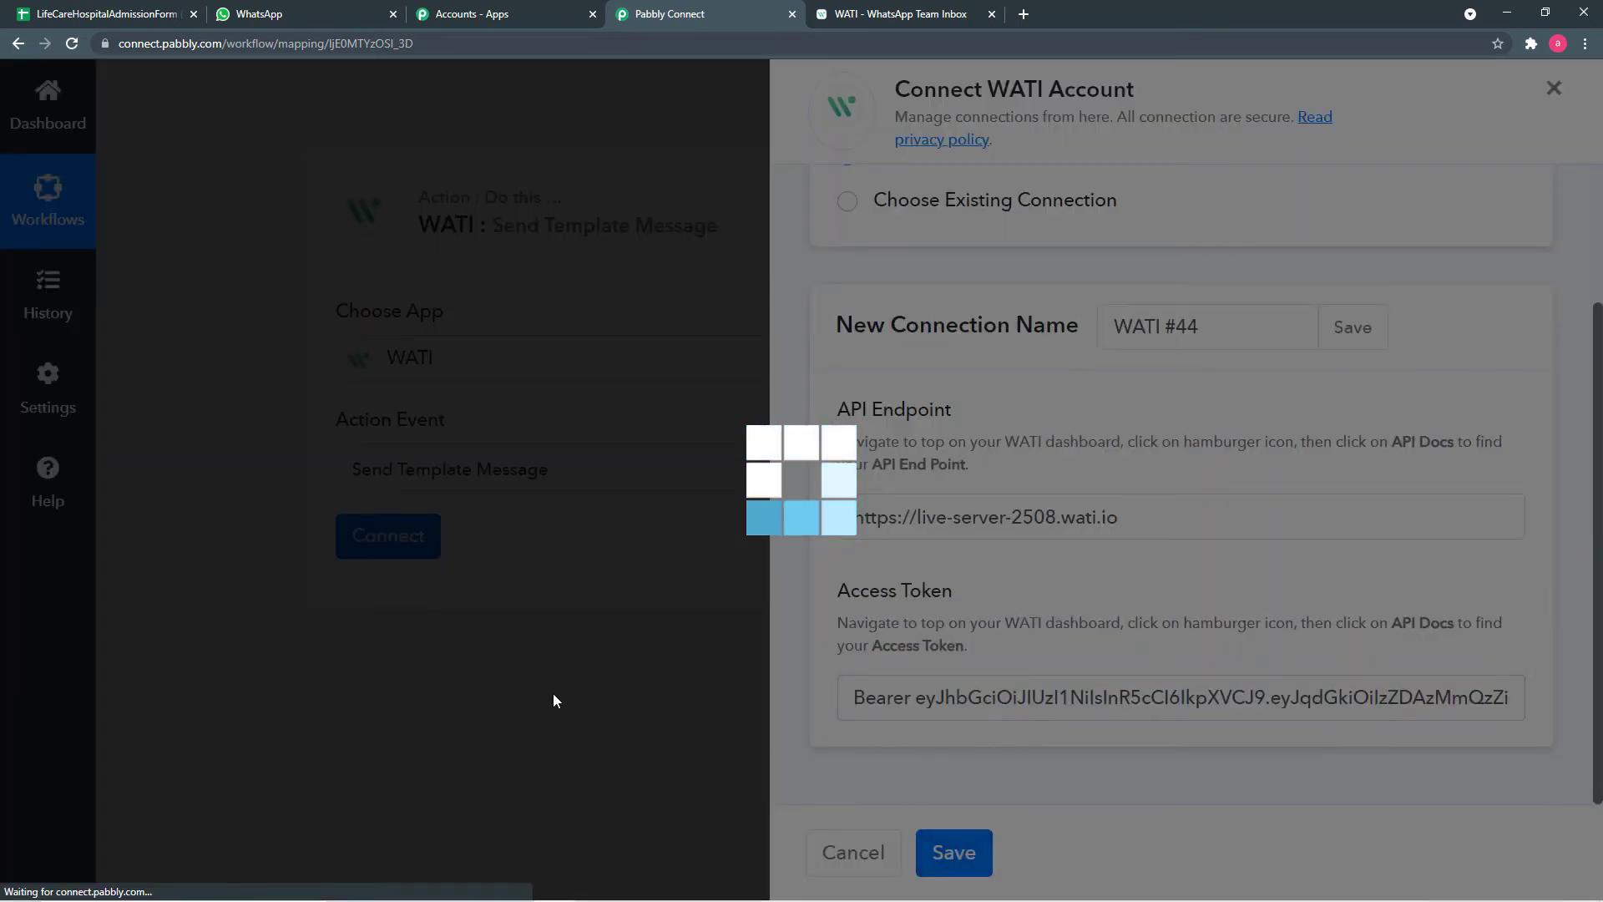
- Bring up the data-insertion options for the WATI action's WhatsApp Number field
{"action": "scroll", "coordinate": [353, 591], "scroll_direction": "down", "scroll_amount": 1}
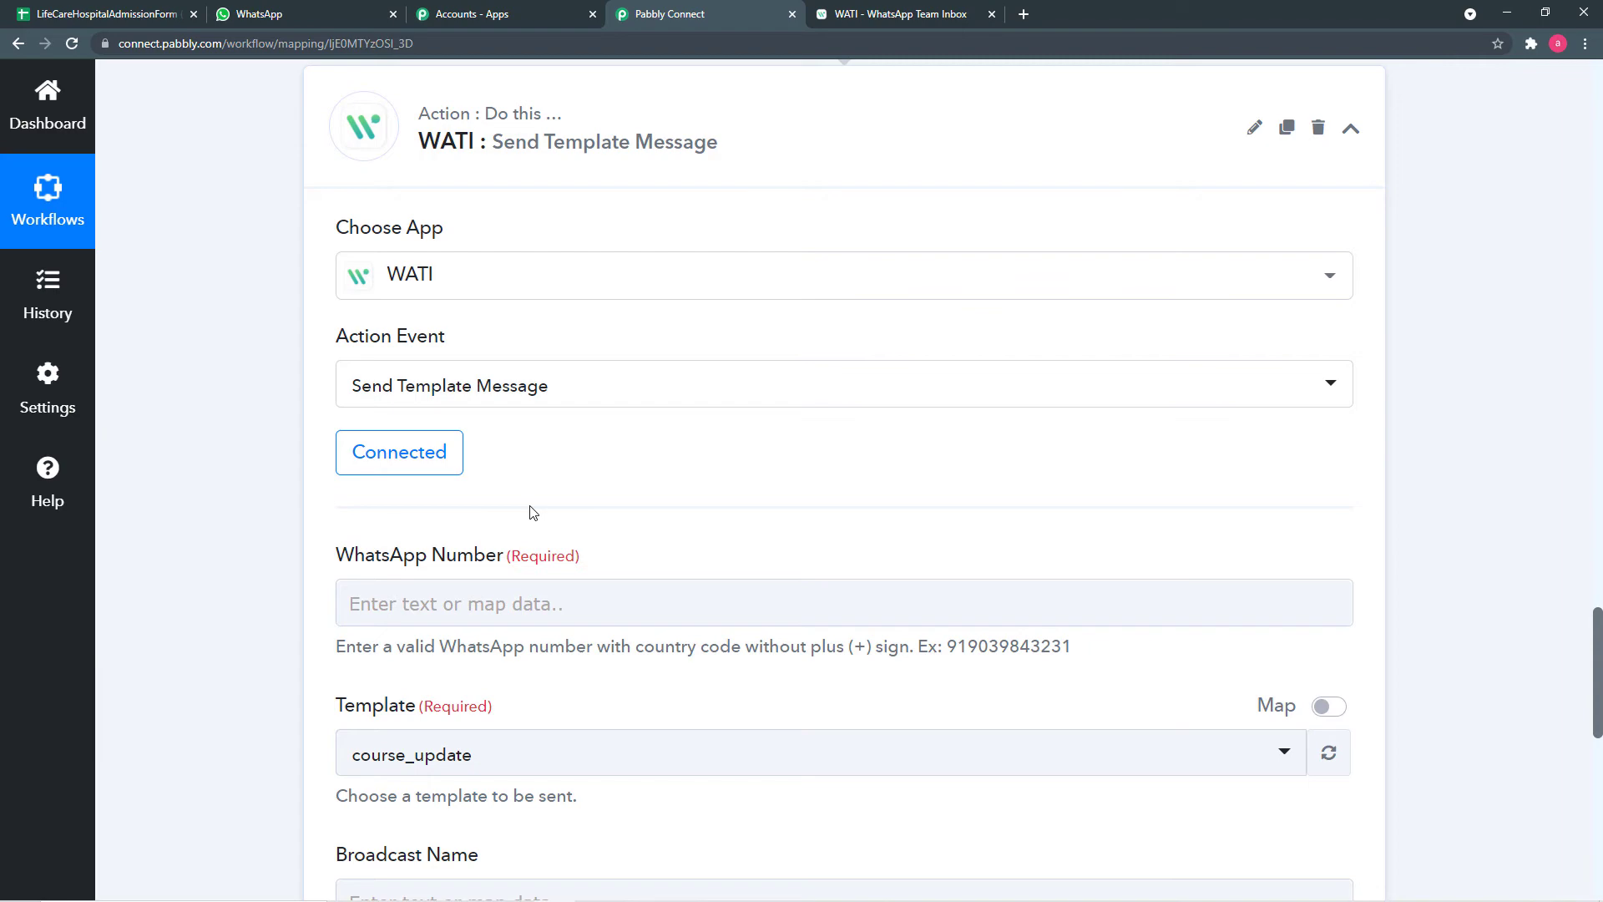
{"action": "scroll", "coordinate": [531, 506], "scroll_direction": "down", "scroll_amount": 1}
{"action": "scroll", "coordinate": [531, 506], "scroll_direction": "down", "scroll_amount": 2}
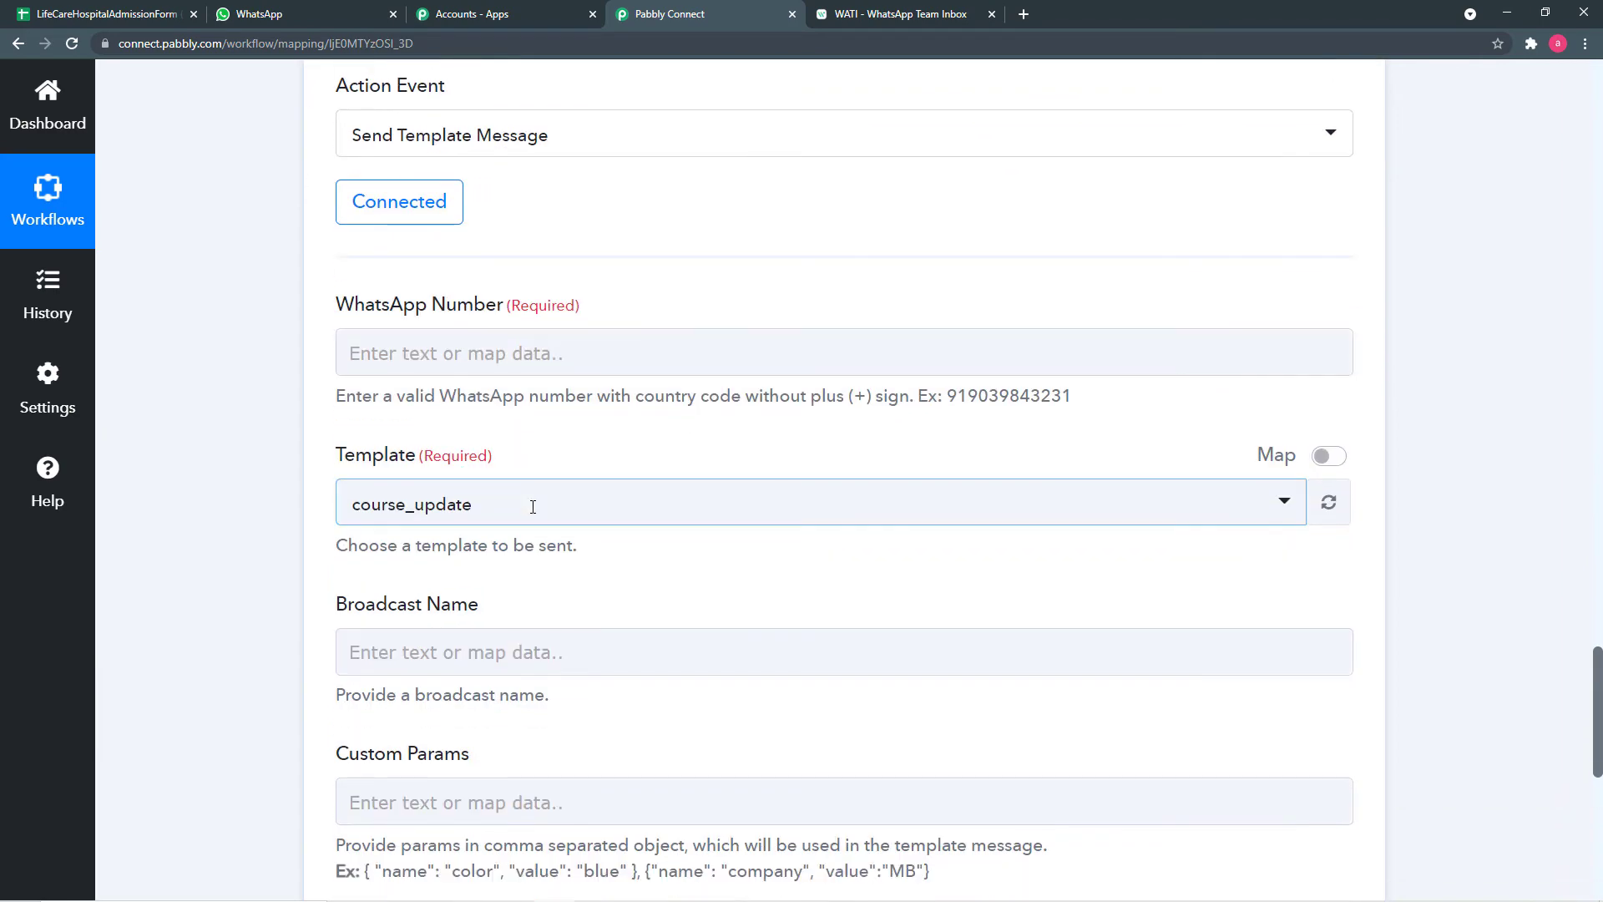
{"action": "scroll", "coordinate": [580, 393], "scroll_direction": "down", "scroll_amount": 2}
{"action": "scroll", "coordinate": [601, 443], "scroll_direction": "up", "scroll_amount": 2}
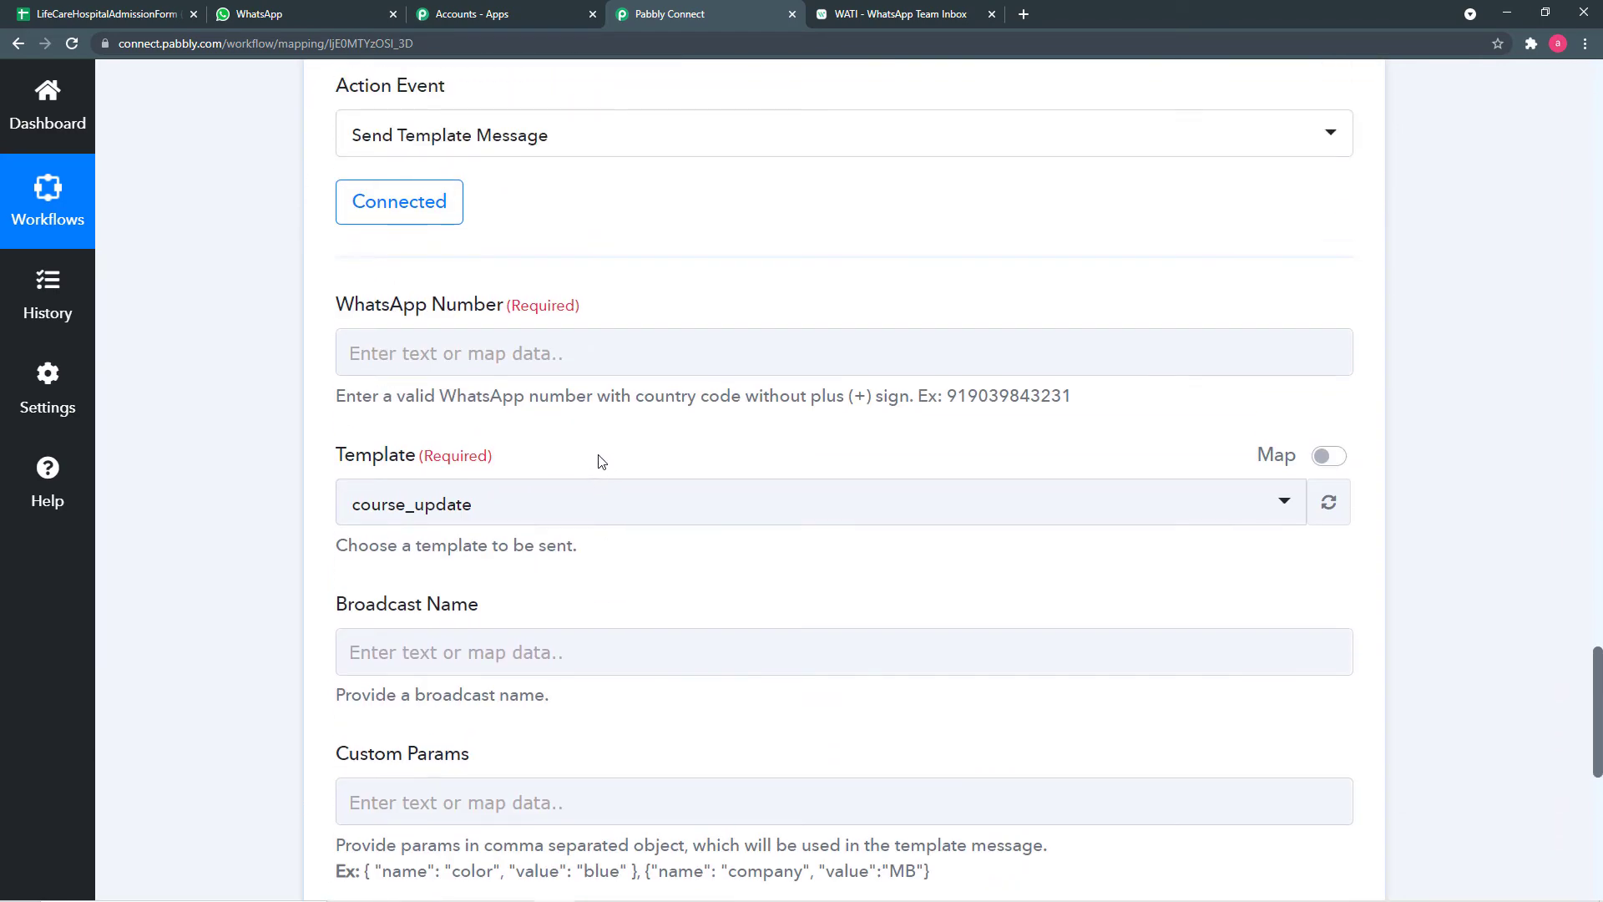
{"action": "left_click", "coordinate": [564, 352]}
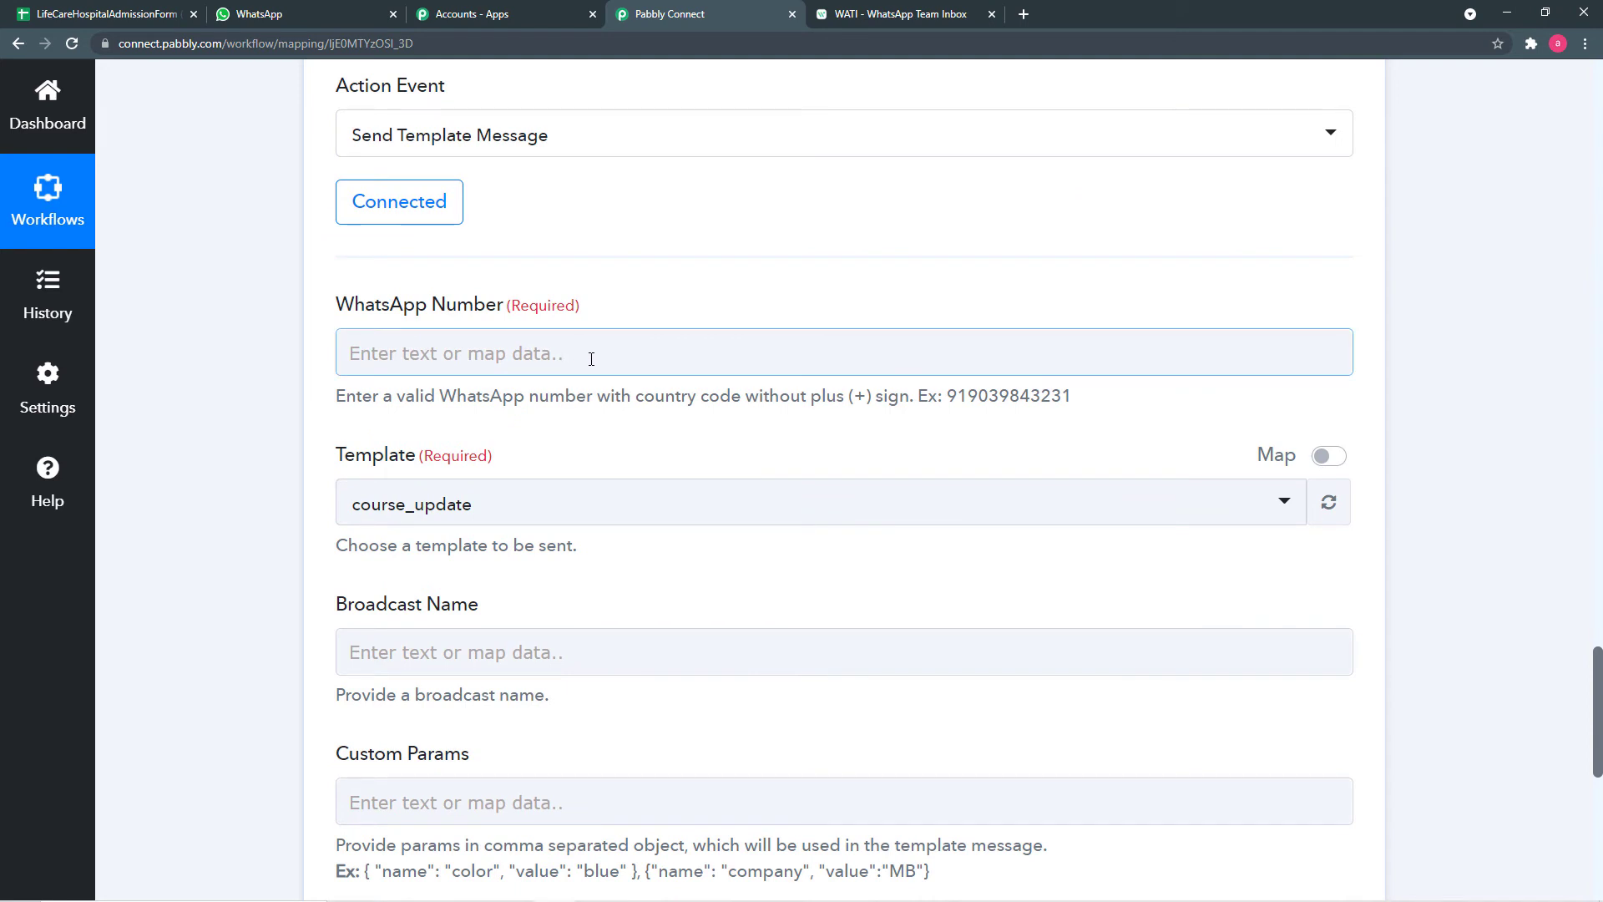
{"action": "scroll", "coordinate": [288, 349], "scroll_direction": "up", "scroll_amount": 5}
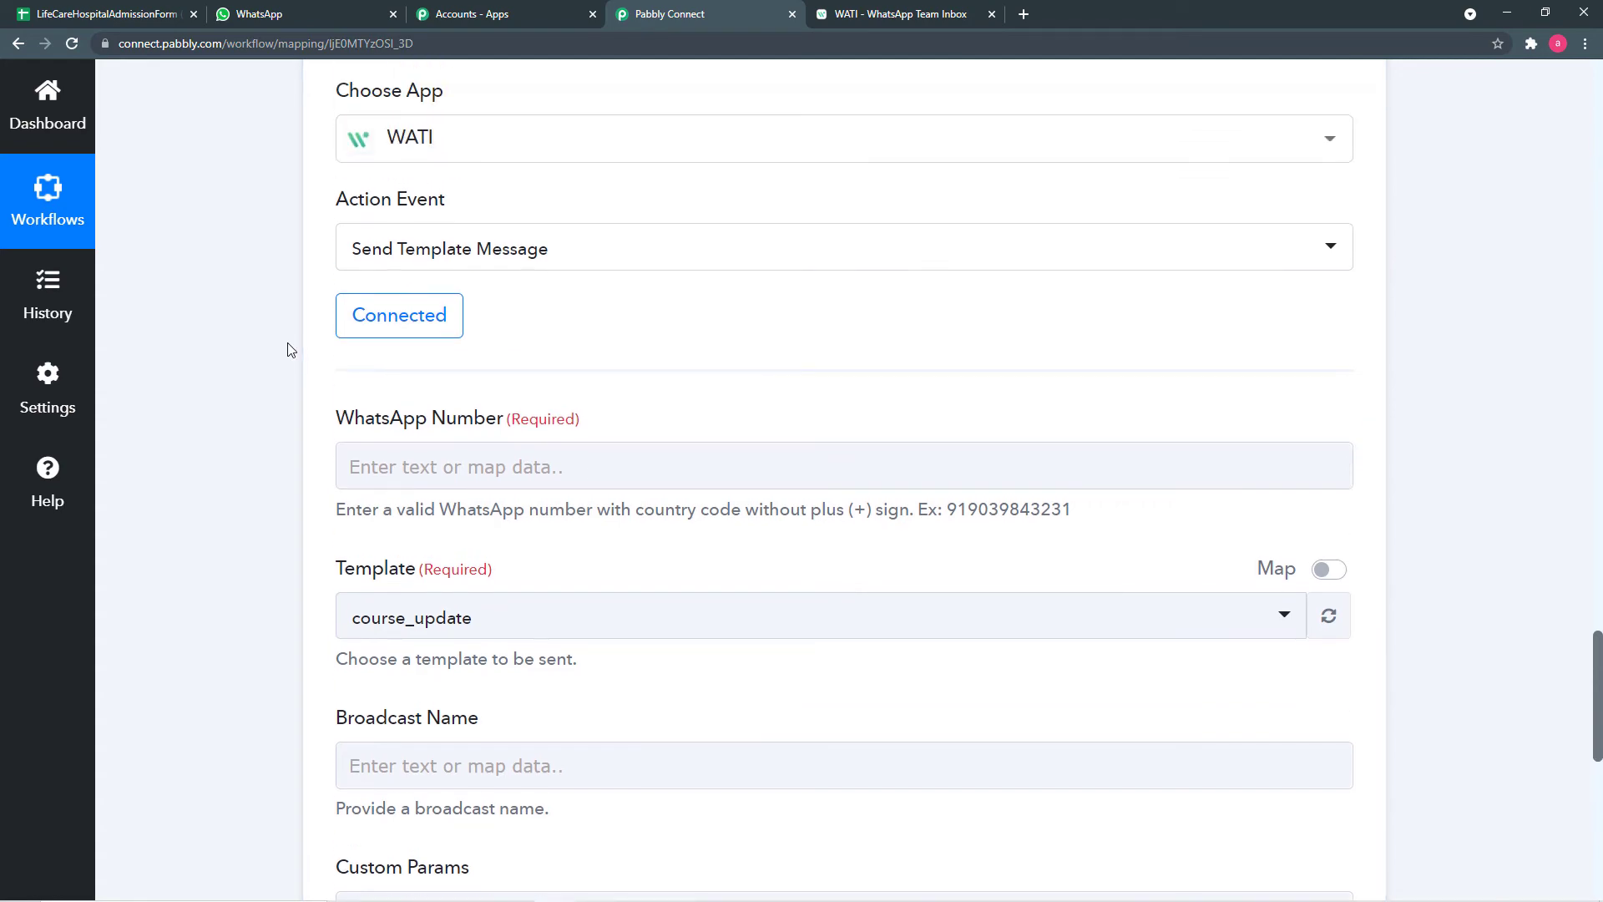
{"action": "scroll", "coordinate": [288, 349], "scroll_direction": "up", "scroll_amount": 8}
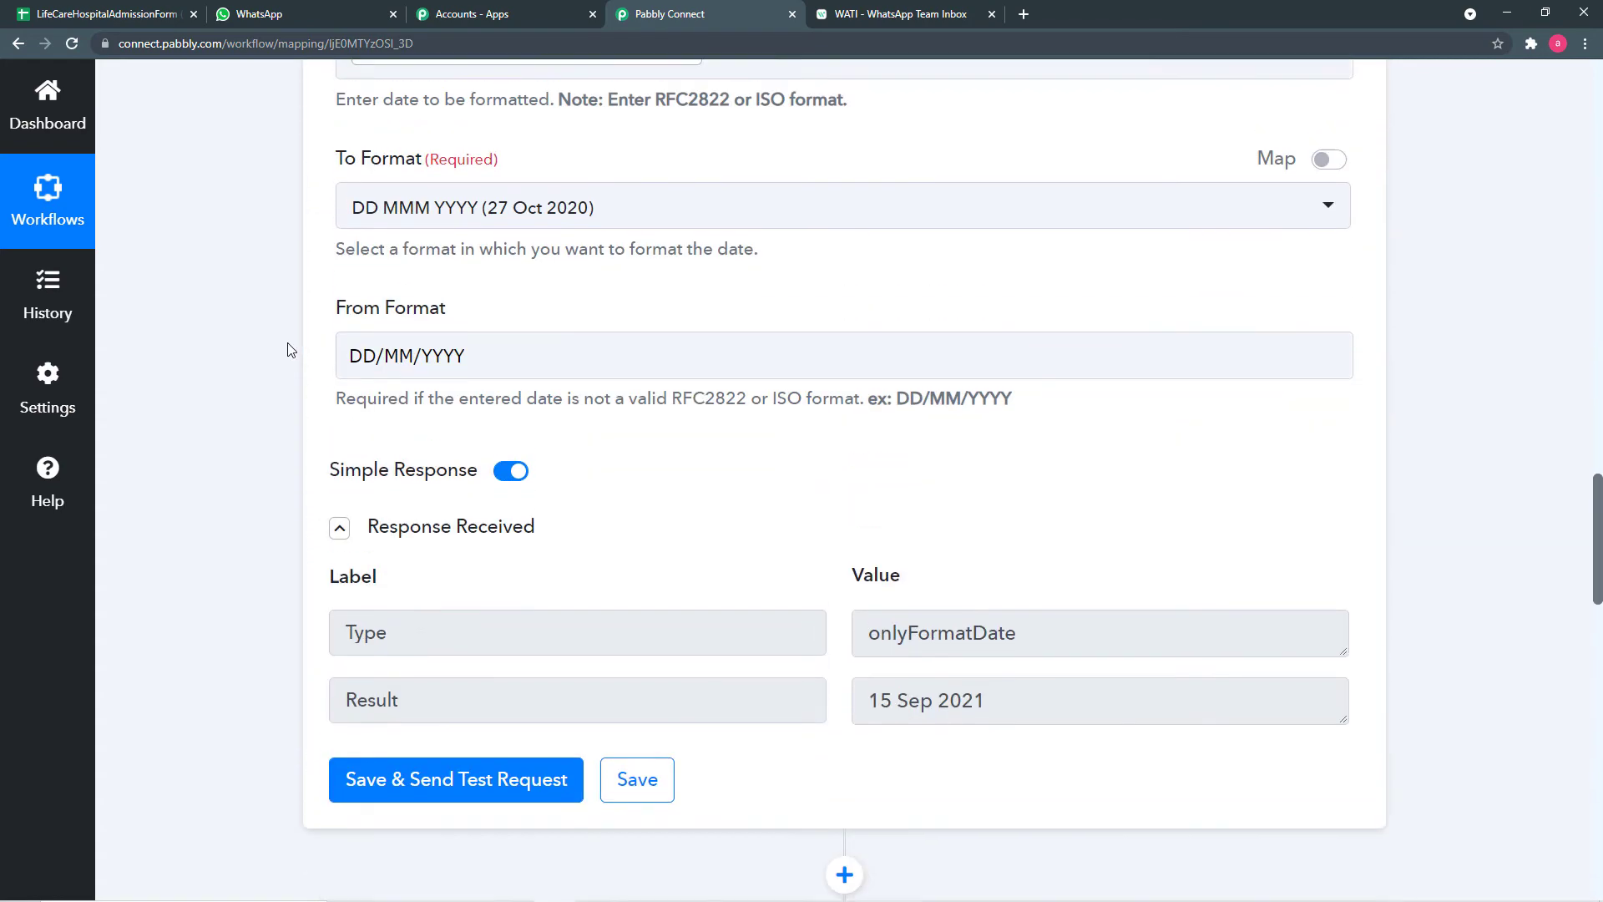
{"action": "scroll", "coordinate": [288, 349], "scroll_direction": "down", "scroll_amount": 7}
{"action": "scroll", "coordinate": [288, 349], "scroll_direction": "down", "scroll_amount": 2}
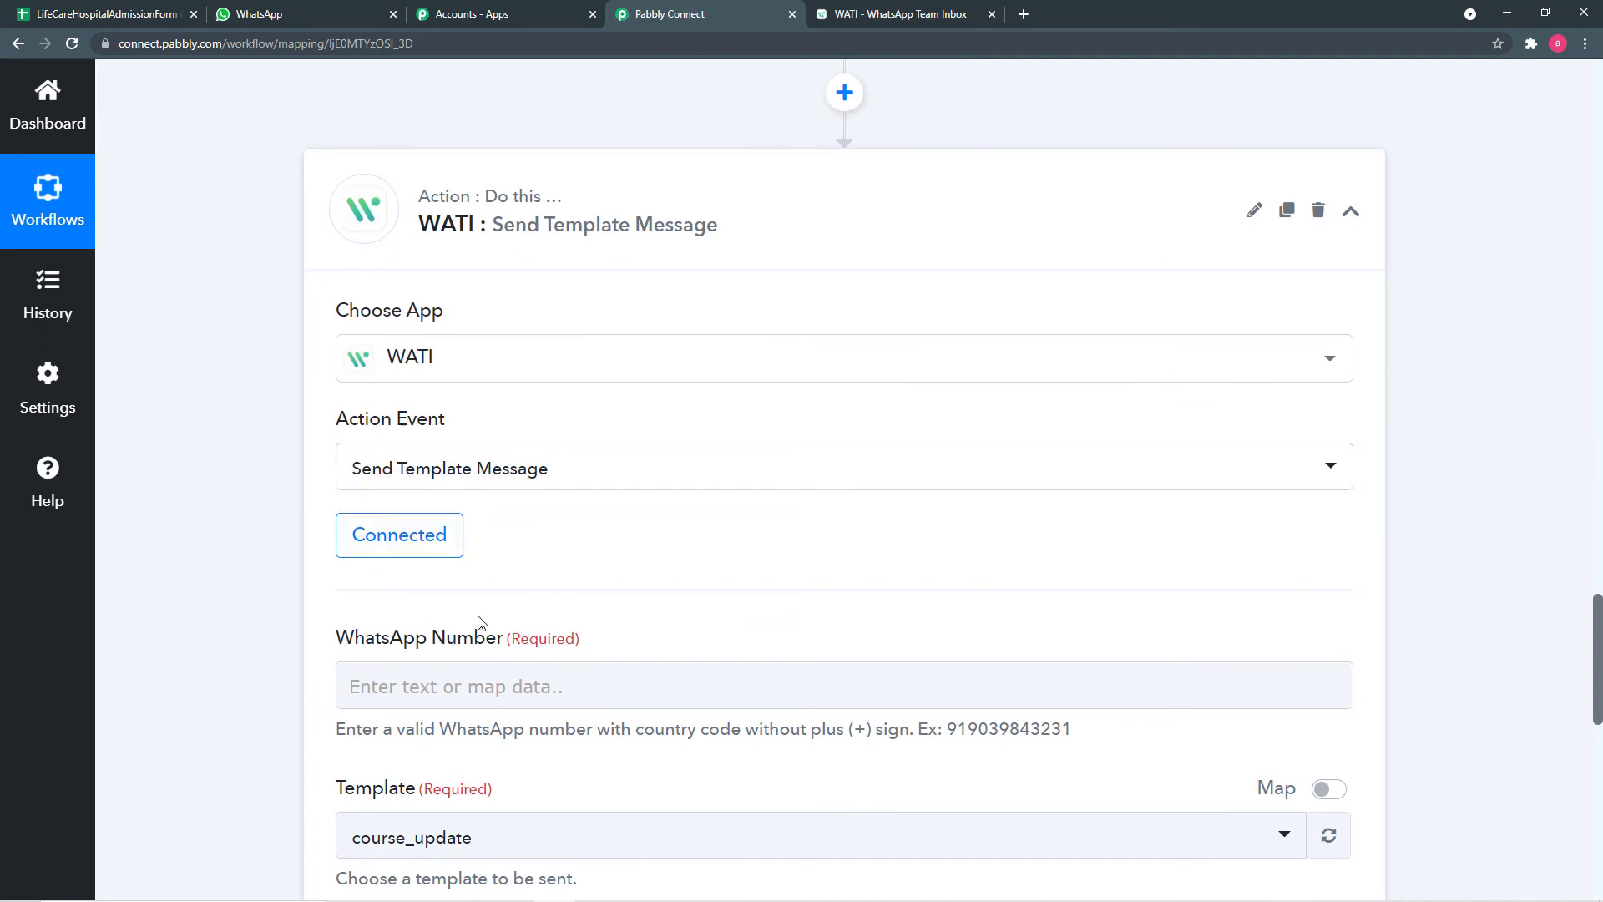
{"action": "scroll", "coordinate": [476, 626], "scroll_direction": "down", "scroll_amount": 2}
{"action": "left_click", "coordinate": [507, 539]}
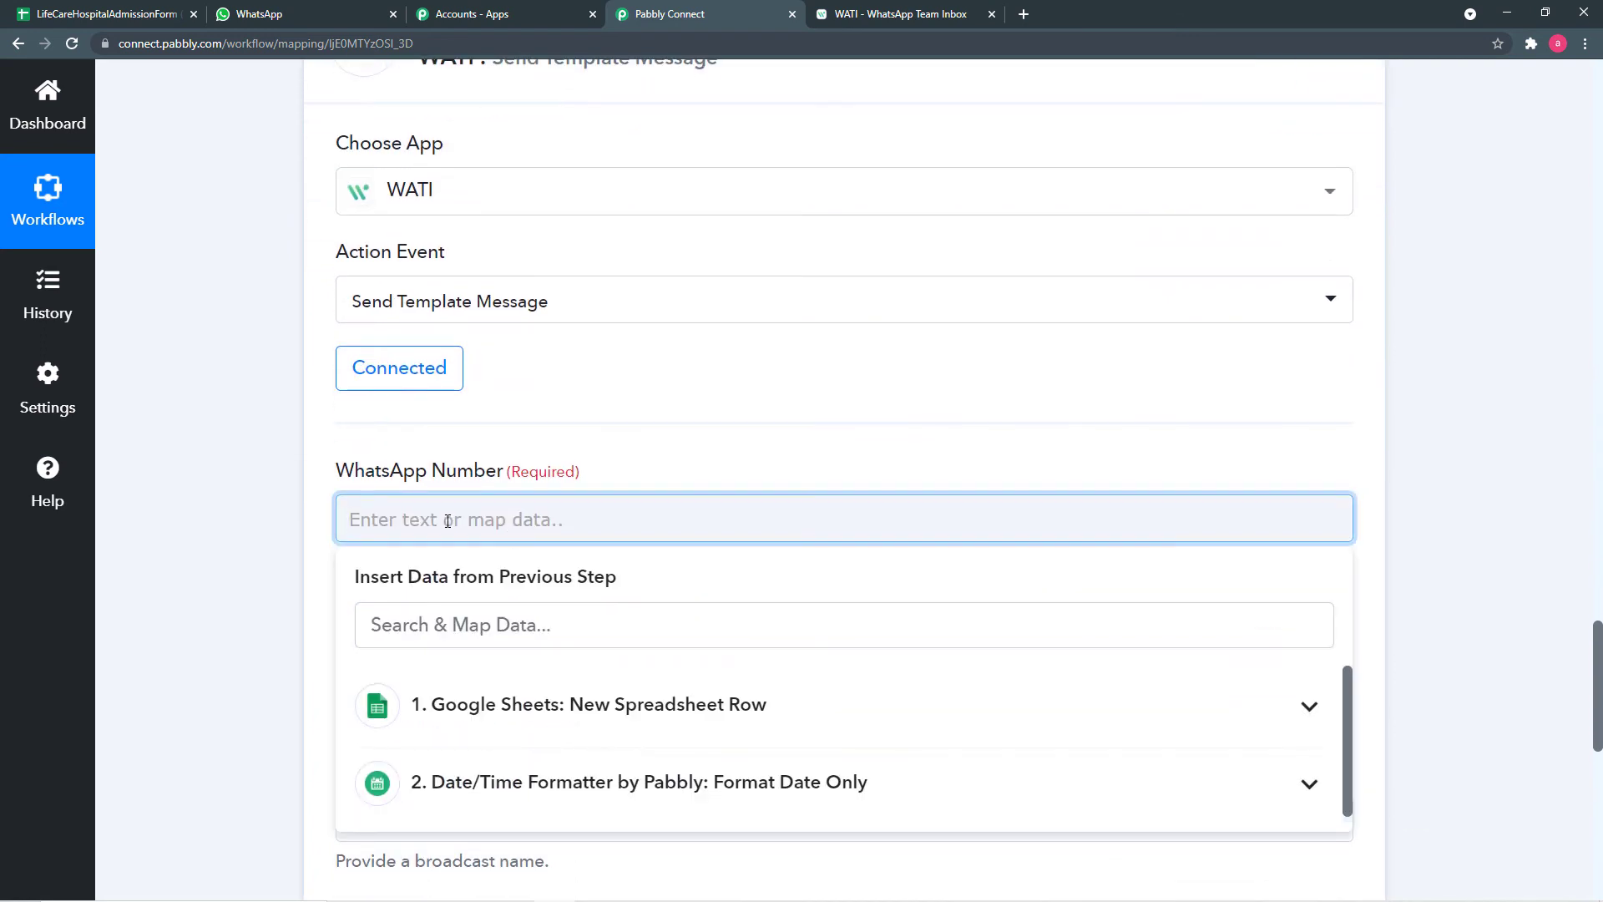
- Map the Google Sheets row's Mobile Number into WhatsApp Number, then return to WATI
{"action": "scroll", "coordinate": [451, 535], "scroll_direction": "down", "scroll_amount": 2}
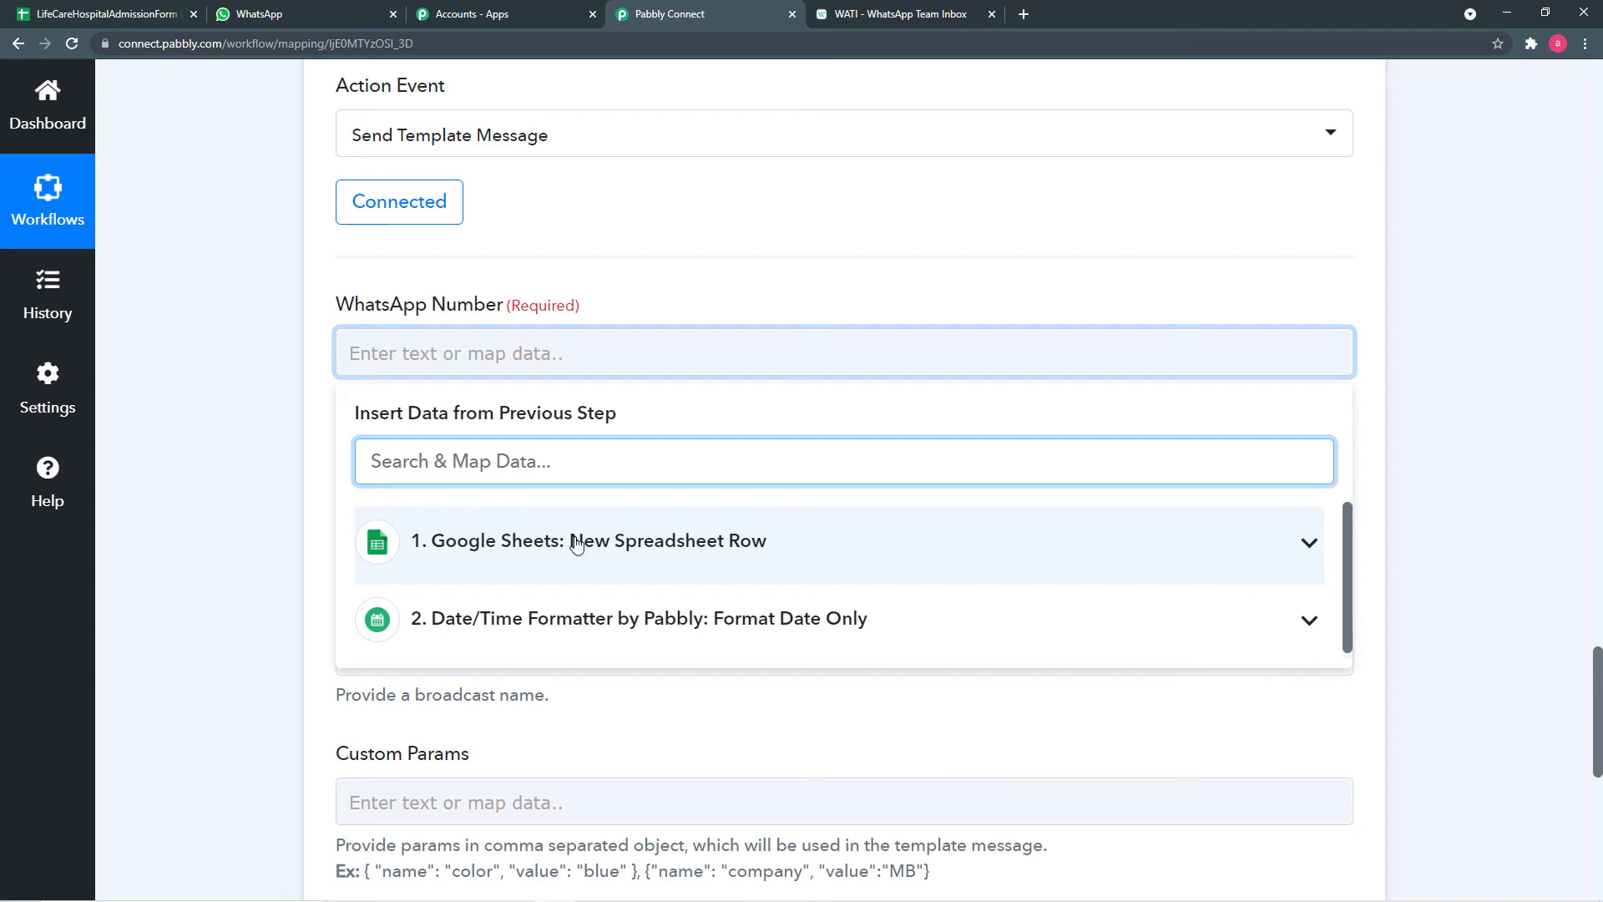
{"action": "scroll", "coordinate": [159, 486], "scroll_direction": "up", "scroll_amount": 4}
{"action": "scroll", "coordinate": [164, 485], "scroll_direction": "up", "scroll_amount": 15}
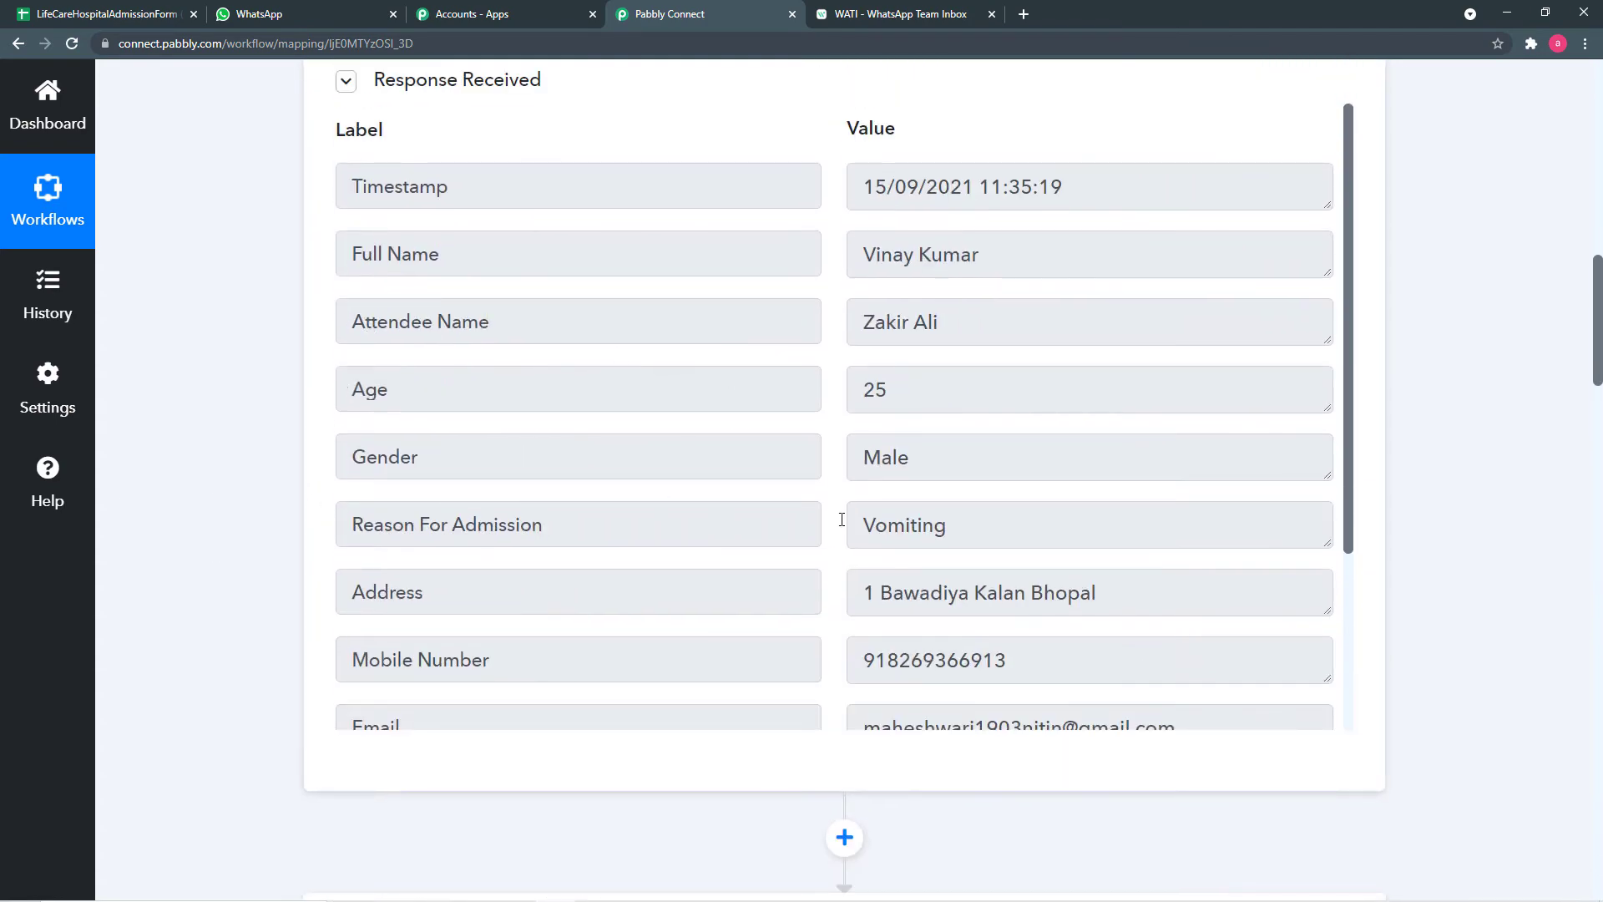
{"action": "scroll", "coordinate": [807, 588], "scroll_direction": "down", "scroll_amount": 18}
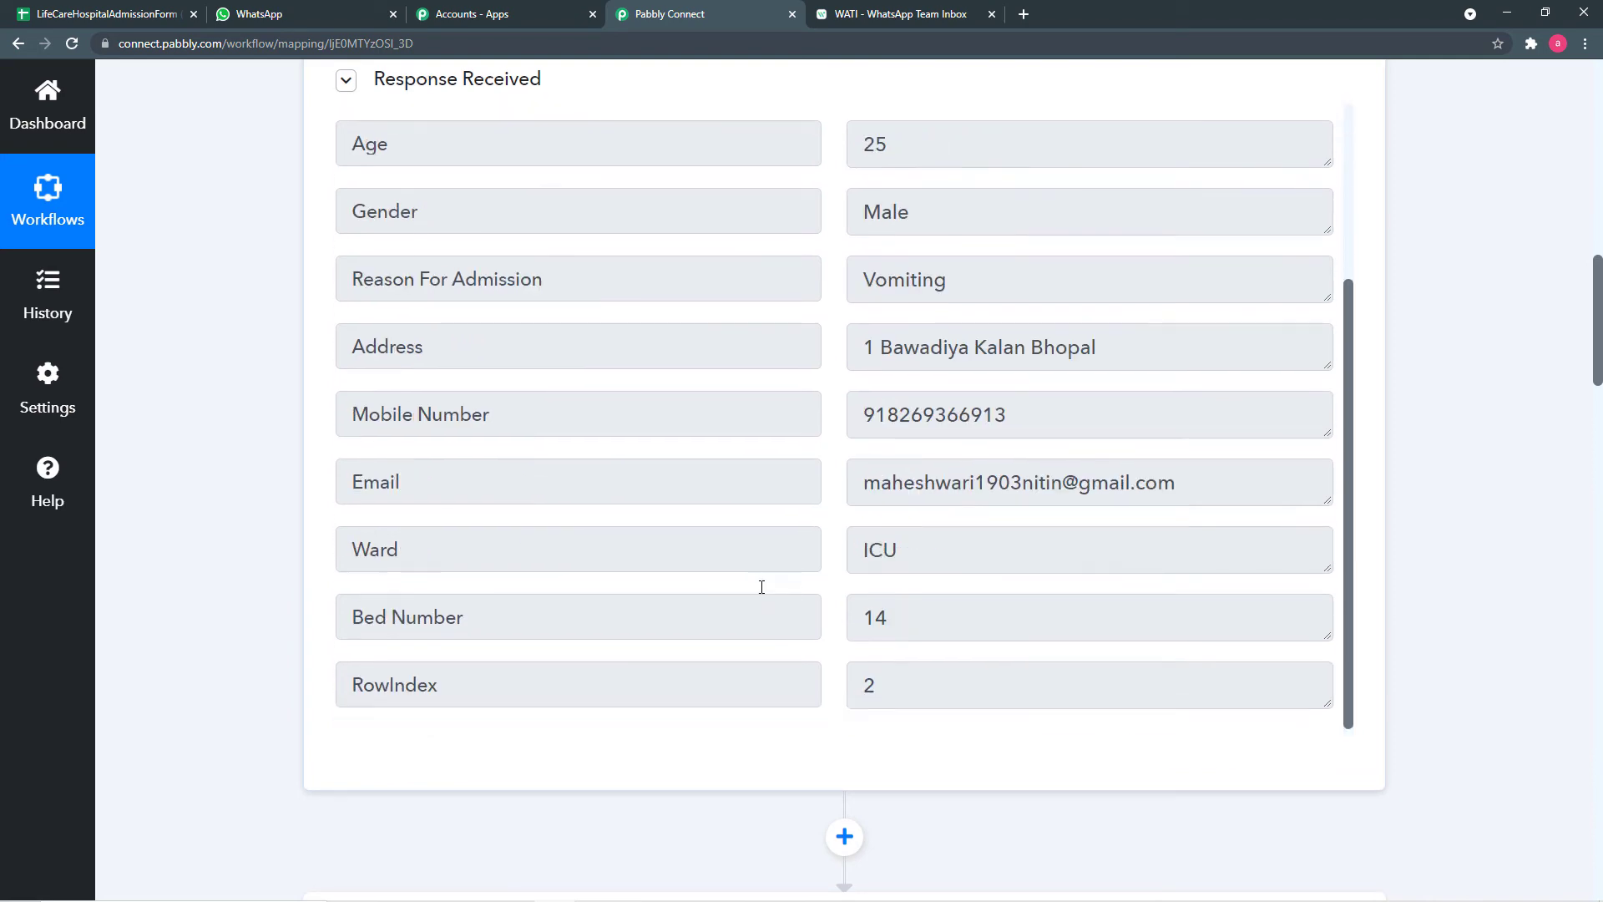
{"action": "scroll", "coordinate": [284, 610], "scroll_direction": "down", "scroll_amount": 12}
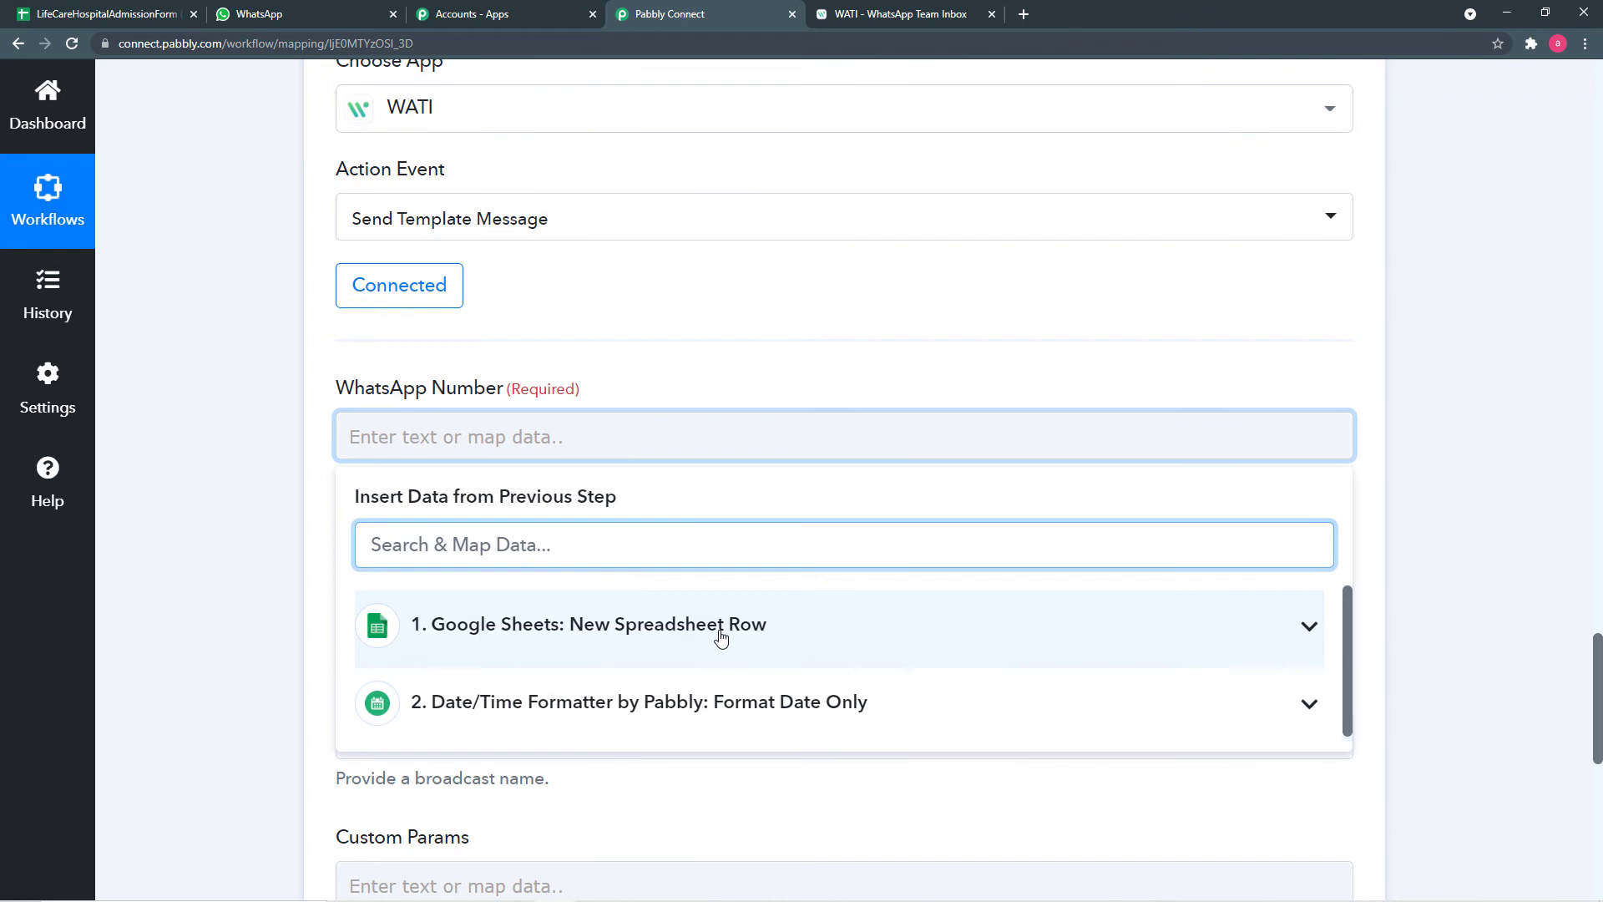
{"action": "left_click", "coordinate": [655, 637]}
{"action": "scroll", "coordinate": [651, 665], "scroll_direction": "down", "scroll_amount": 3}
{"action": "scroll", "coordinate": [651, 665], "scroll_direction": "down", "scroll_amount": 2}
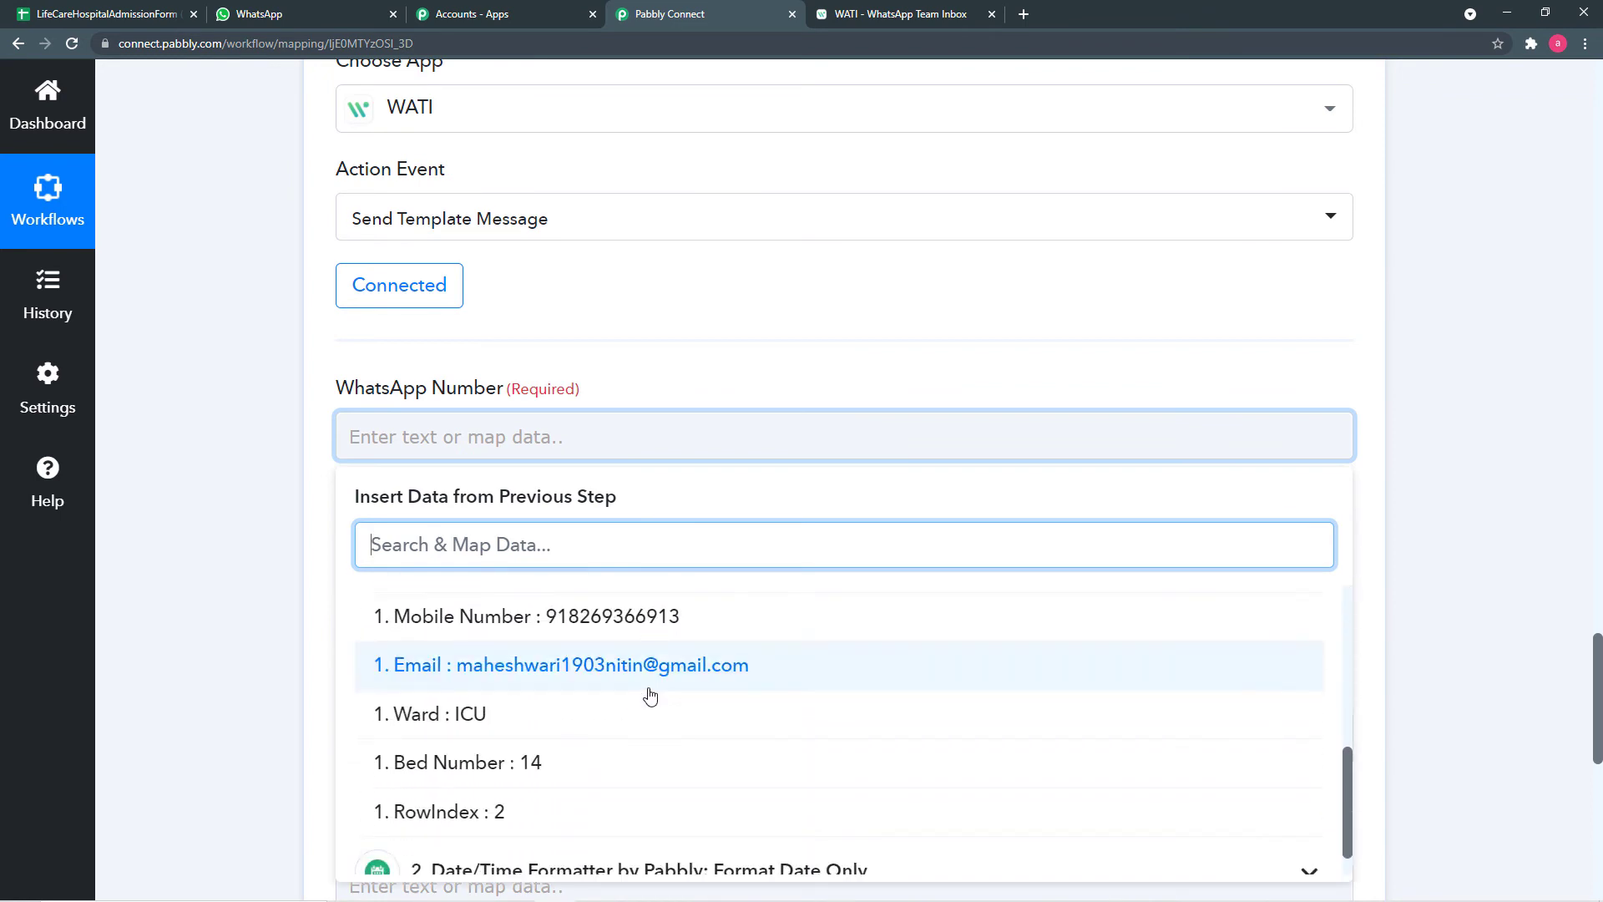
{"action": "left_click", "coordinate": [641, 618]}
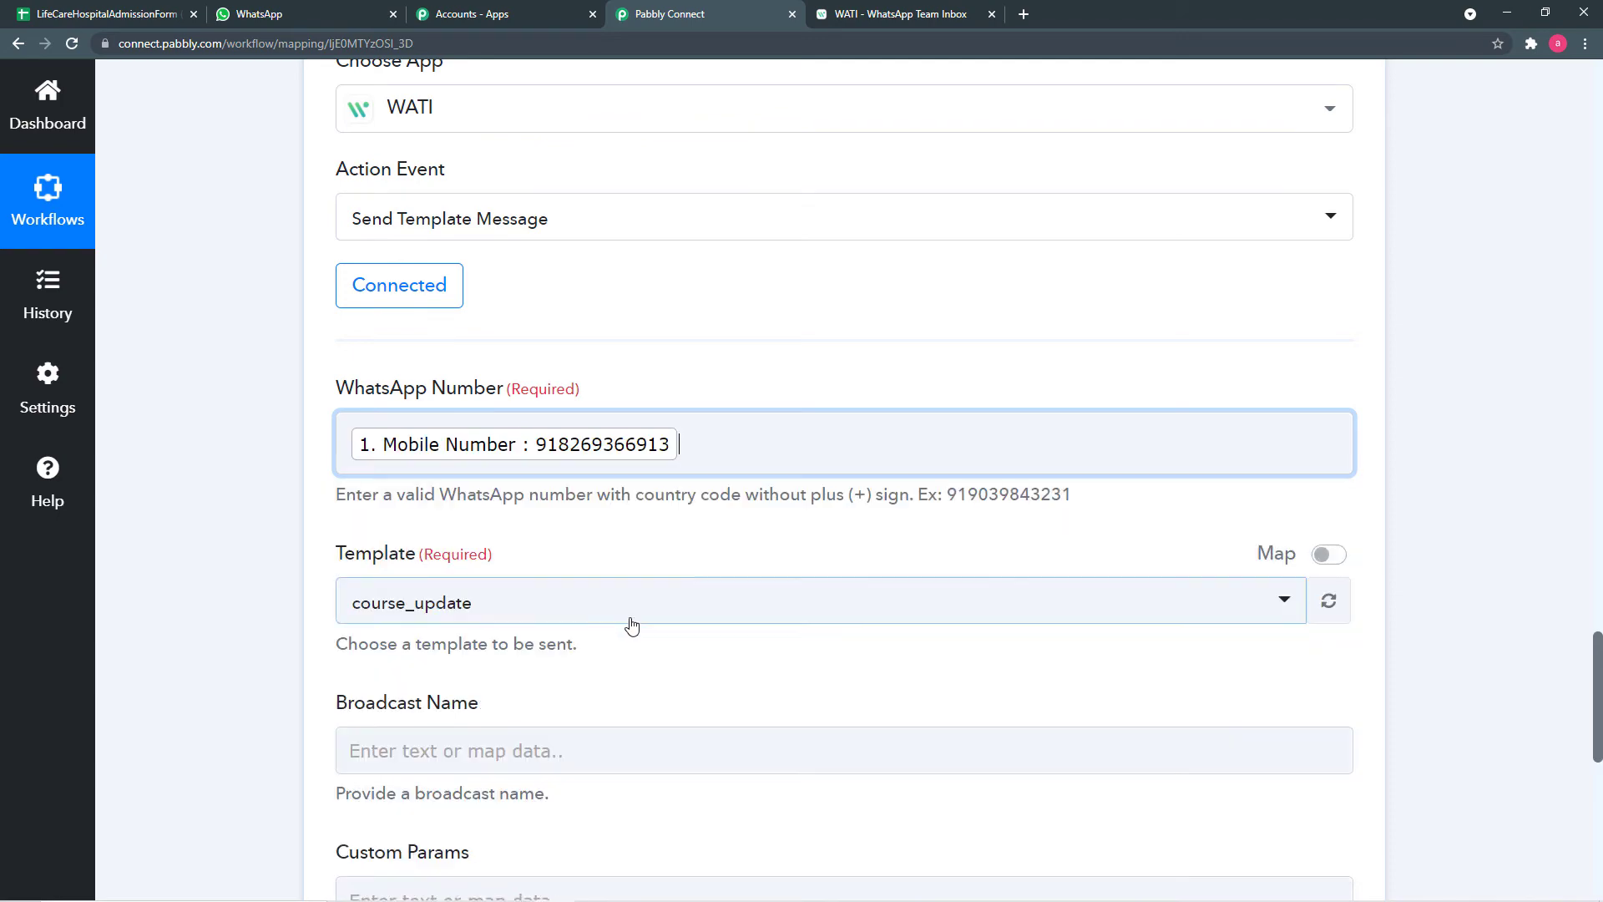
{"action": "left_click", "coordinate": [304, 541]}
{"action": "scroll", "coordinate": [305, 543], "scroll_direction": "down", "scroll_amount": 3}
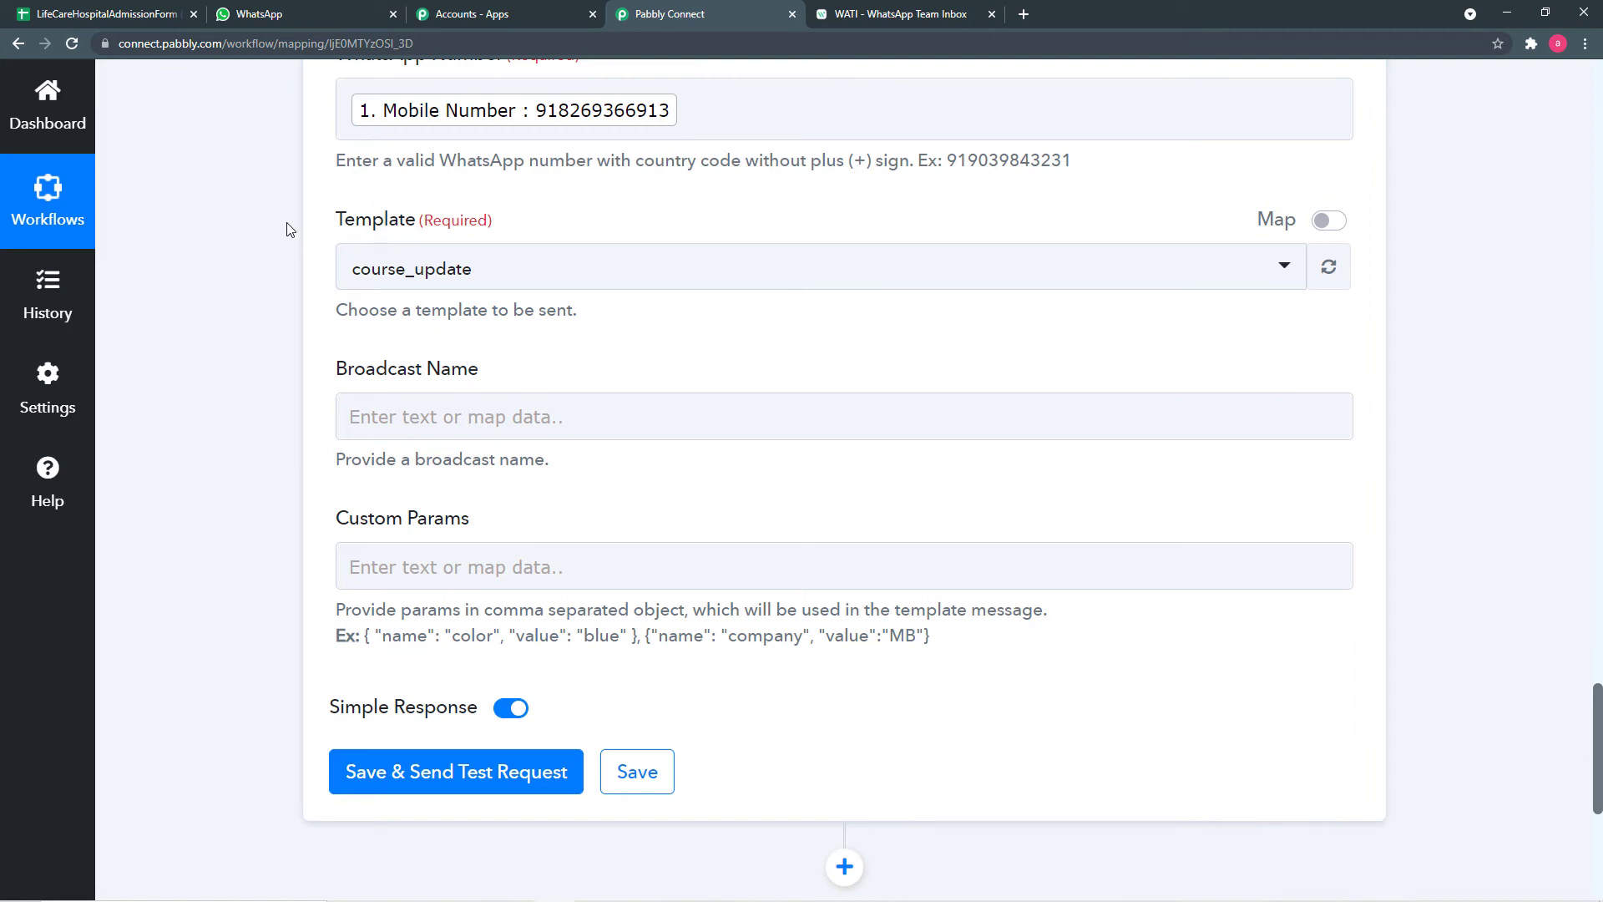
{"action": "left_click", "coordinate": [925, 20]}
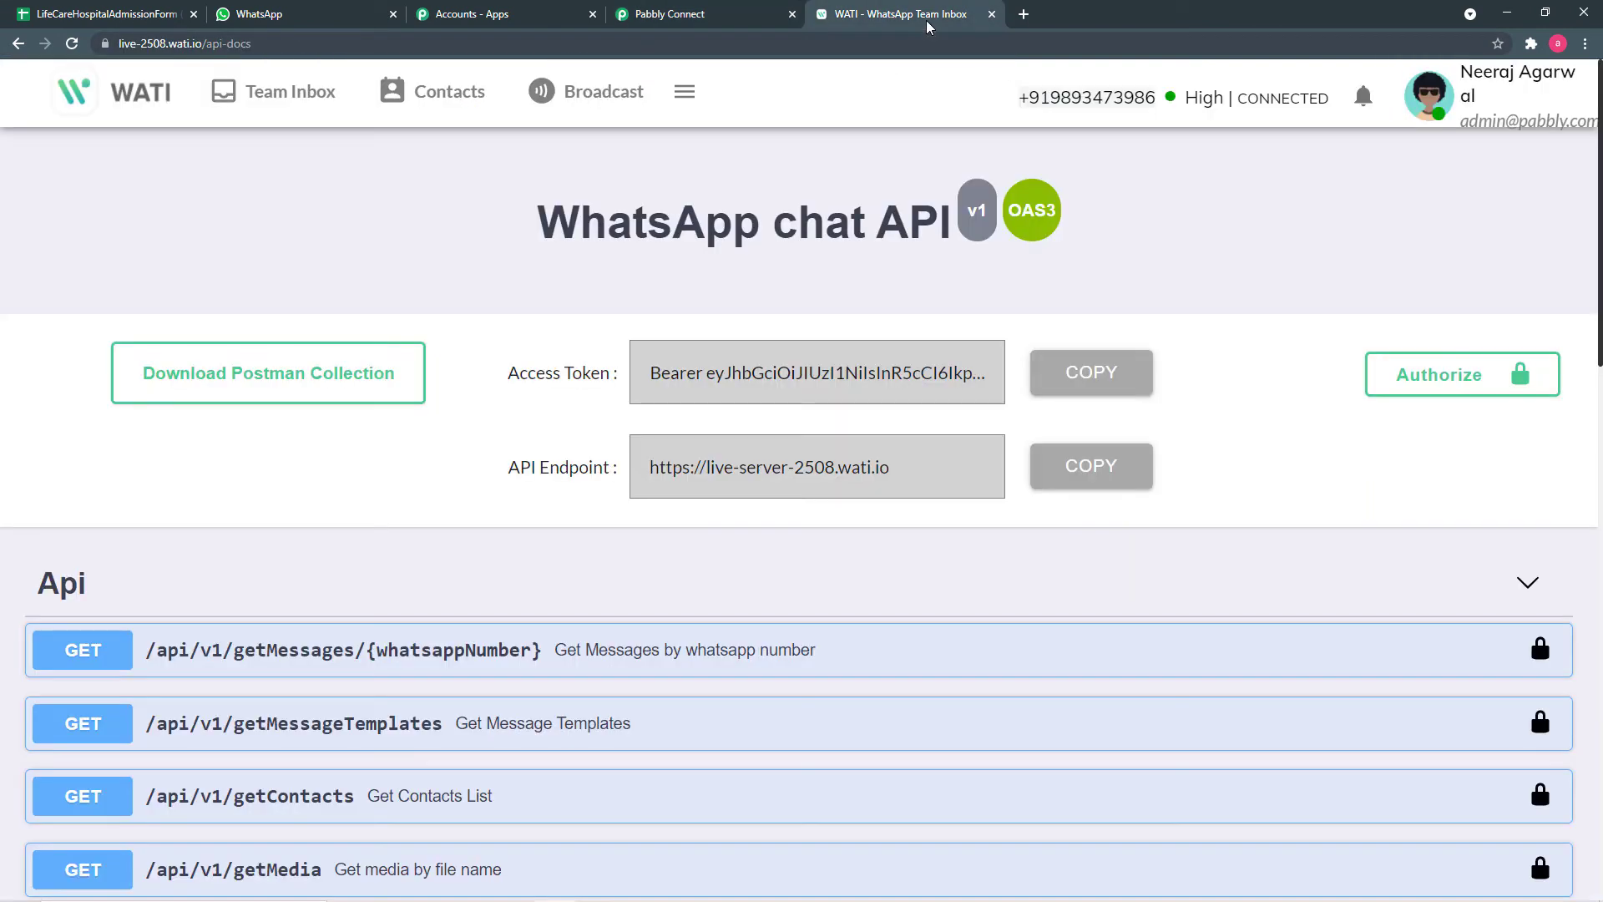
- Show WATI's Template Messages list under Broadcast
{"action": "left_click", "coordinate": [584, 101]}
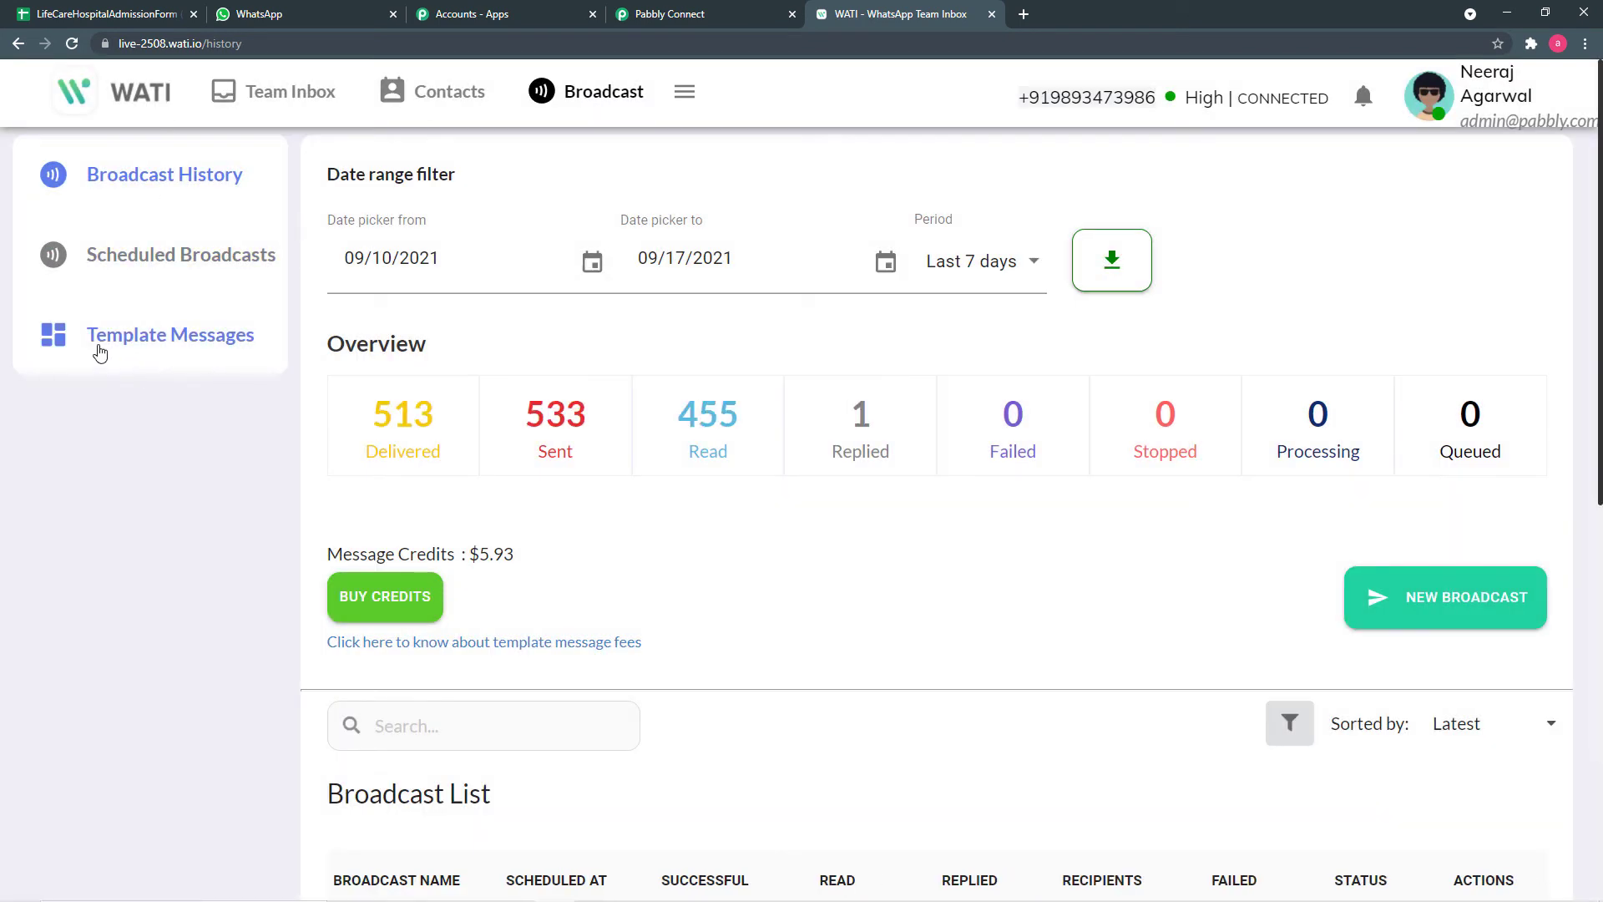
{"action": "left_click", "coordinate": [162, 343]}
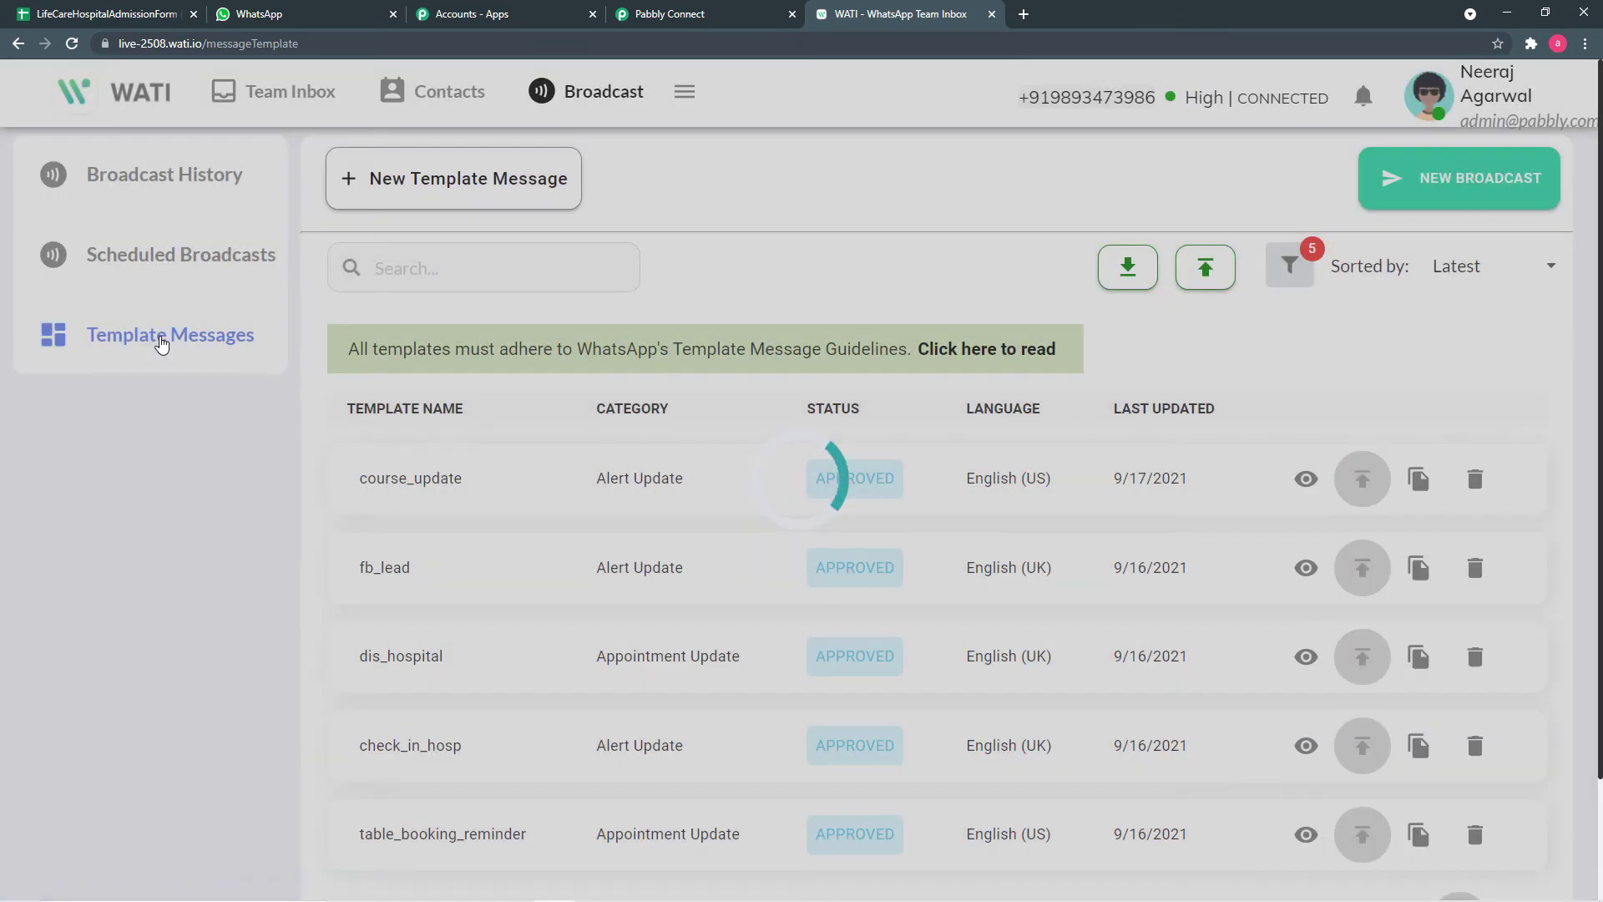
{"action": "scroll", "coordinate": [634, 442], "scroll_direction": "down", "scroll_amount": 2}
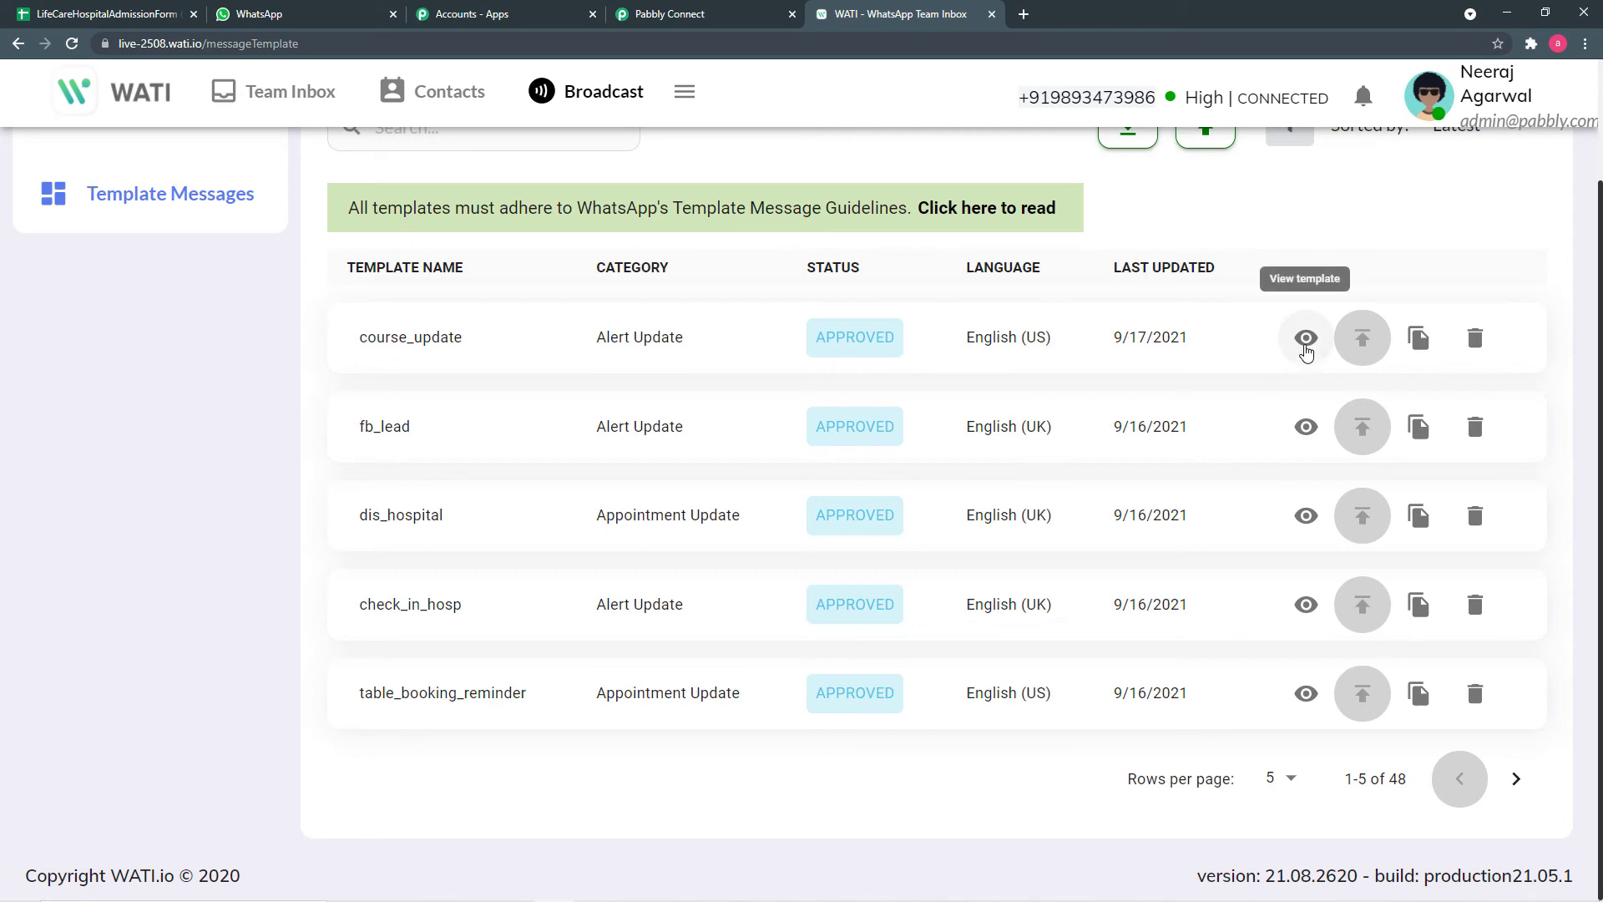
- Preview the course_update template with its body expanded to the full message, then close it
{"action": "left_click", "coordinate": [1307, 338]}
{"action": "scroll", "coordinate": [996, 334], "scroll_direction": "down", "scroll_amount": 4}
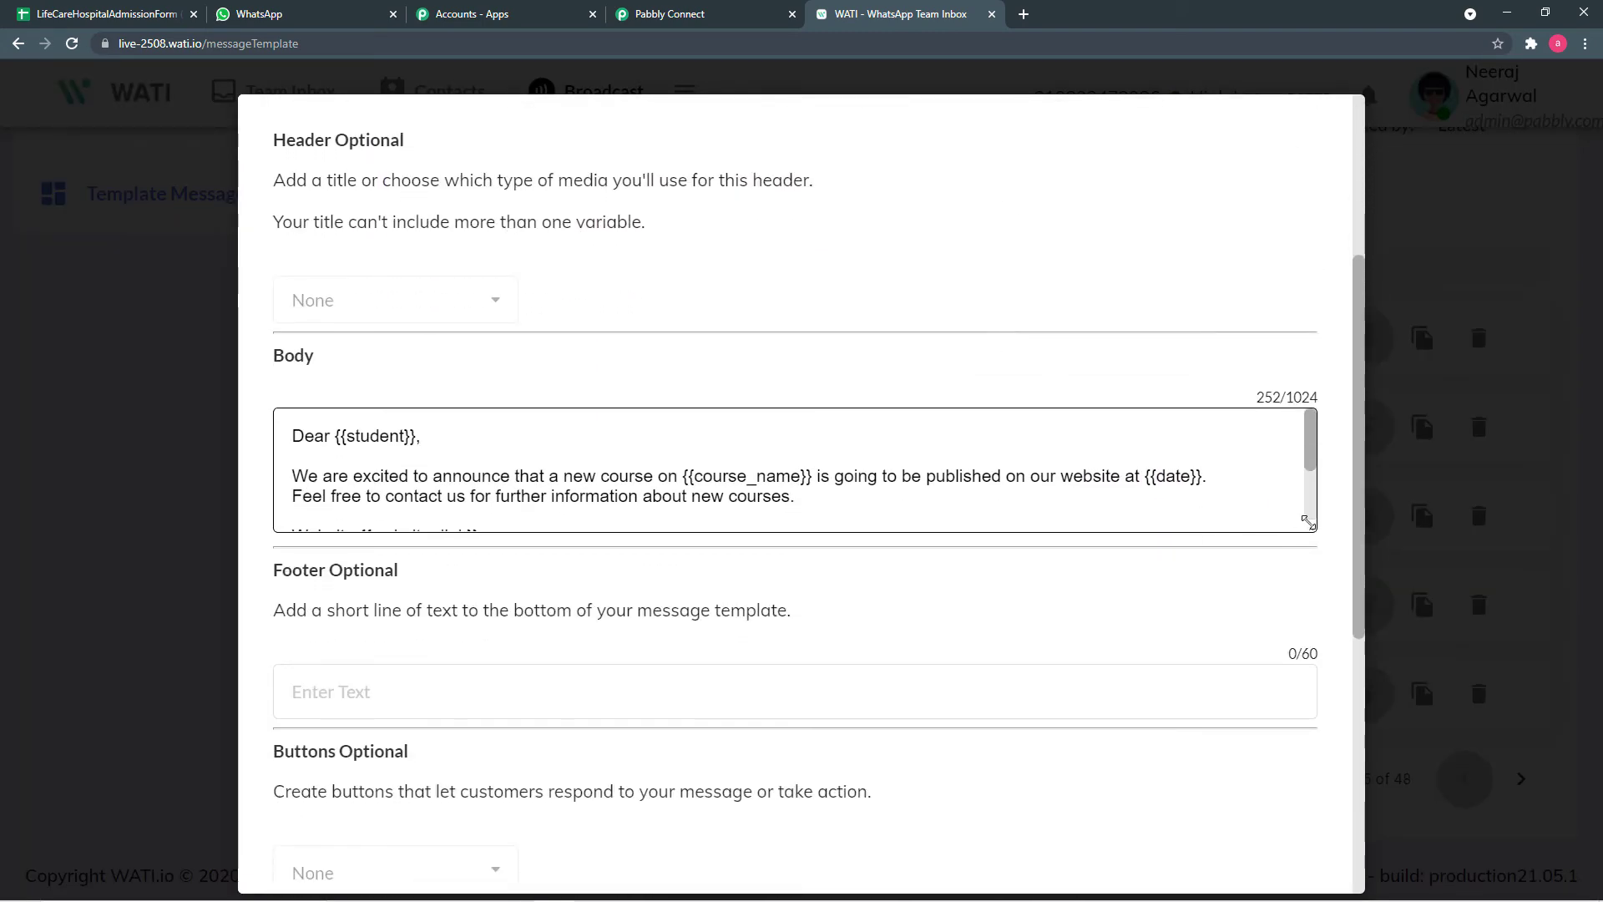
{"action": "left_click_drag", "start_coordinate": [1311, 527], "coordinate": [1328, 658]}
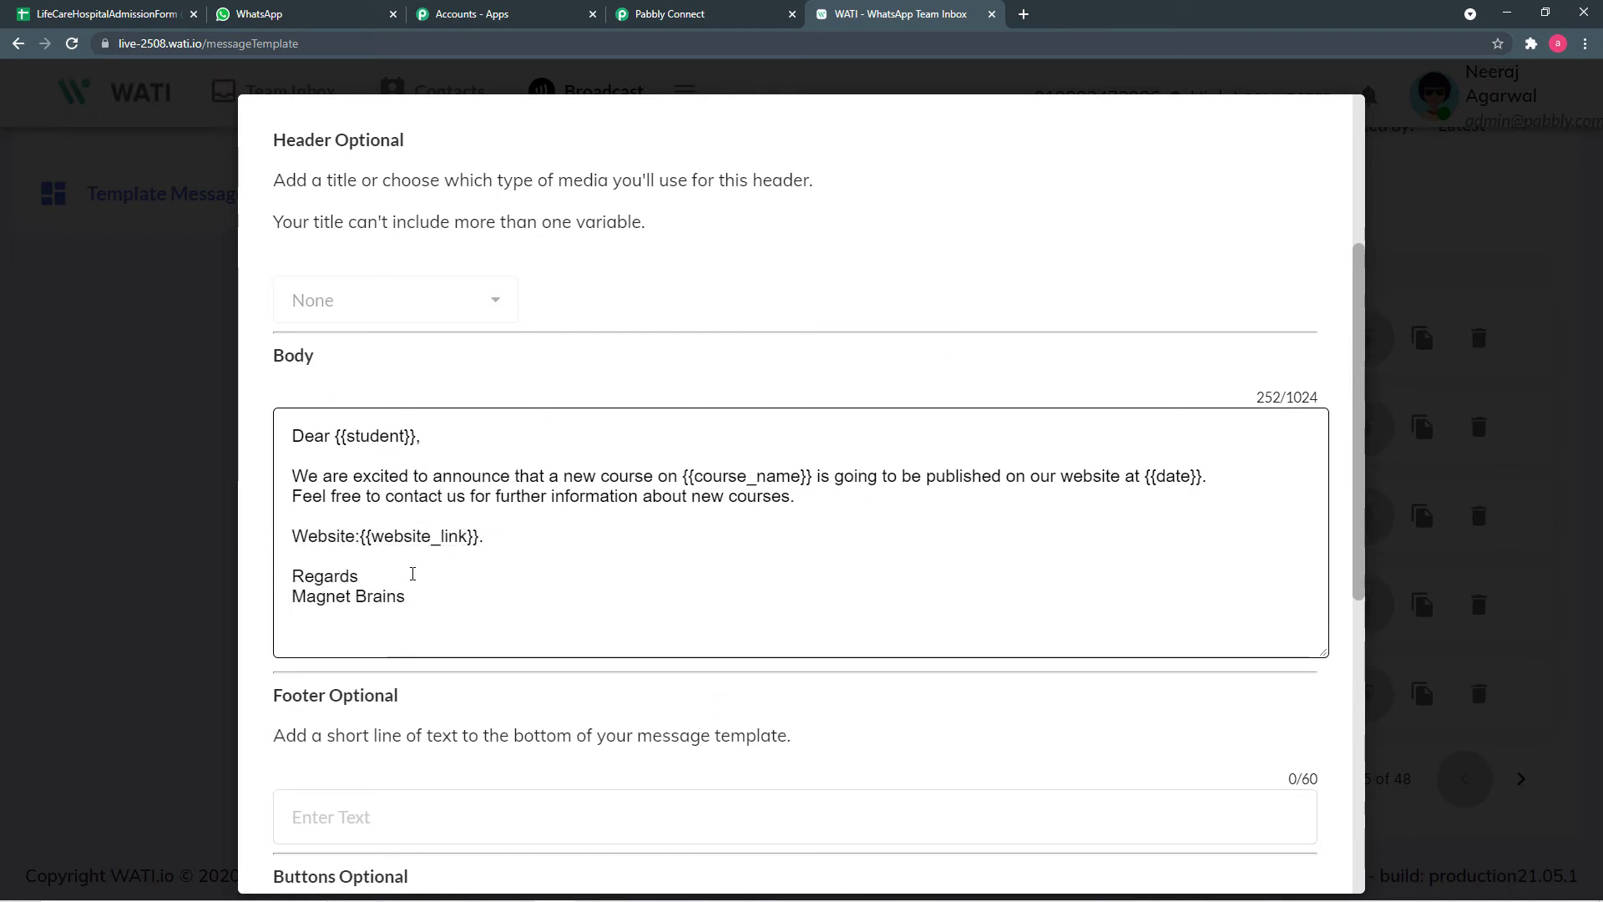
{"action": "left_click", "coordinate": [198, 490]}
{"action": "scroll", "coordinate": [198, 488], "scroll_direction": "up", "scroll_amount": 2}
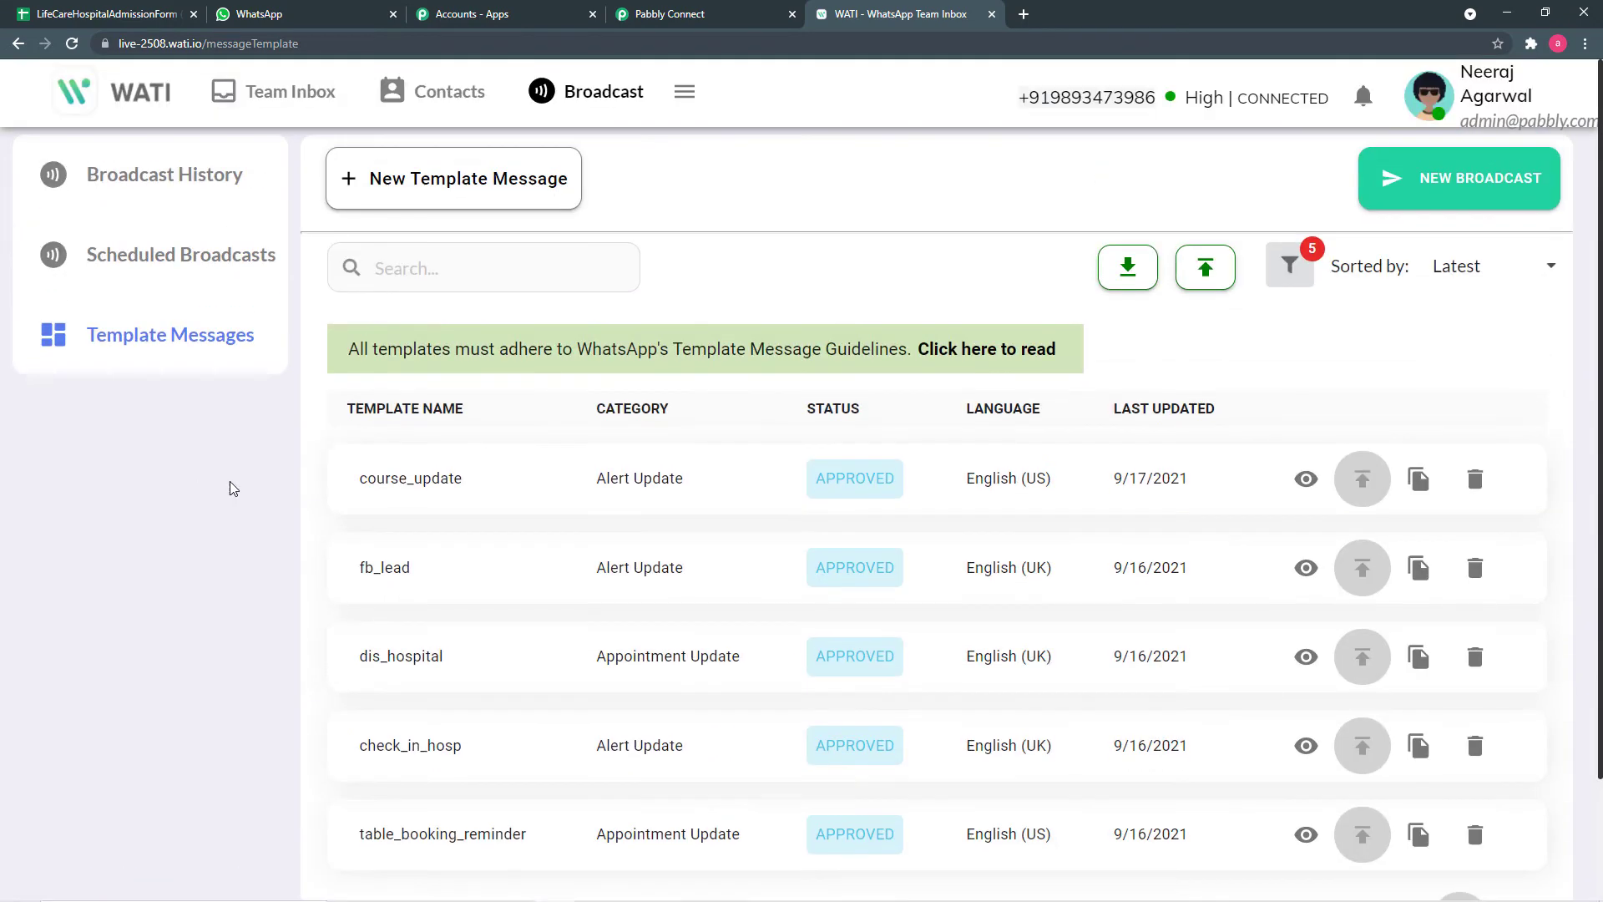
{"action": "left_click", "coordinate": [468, 195]}
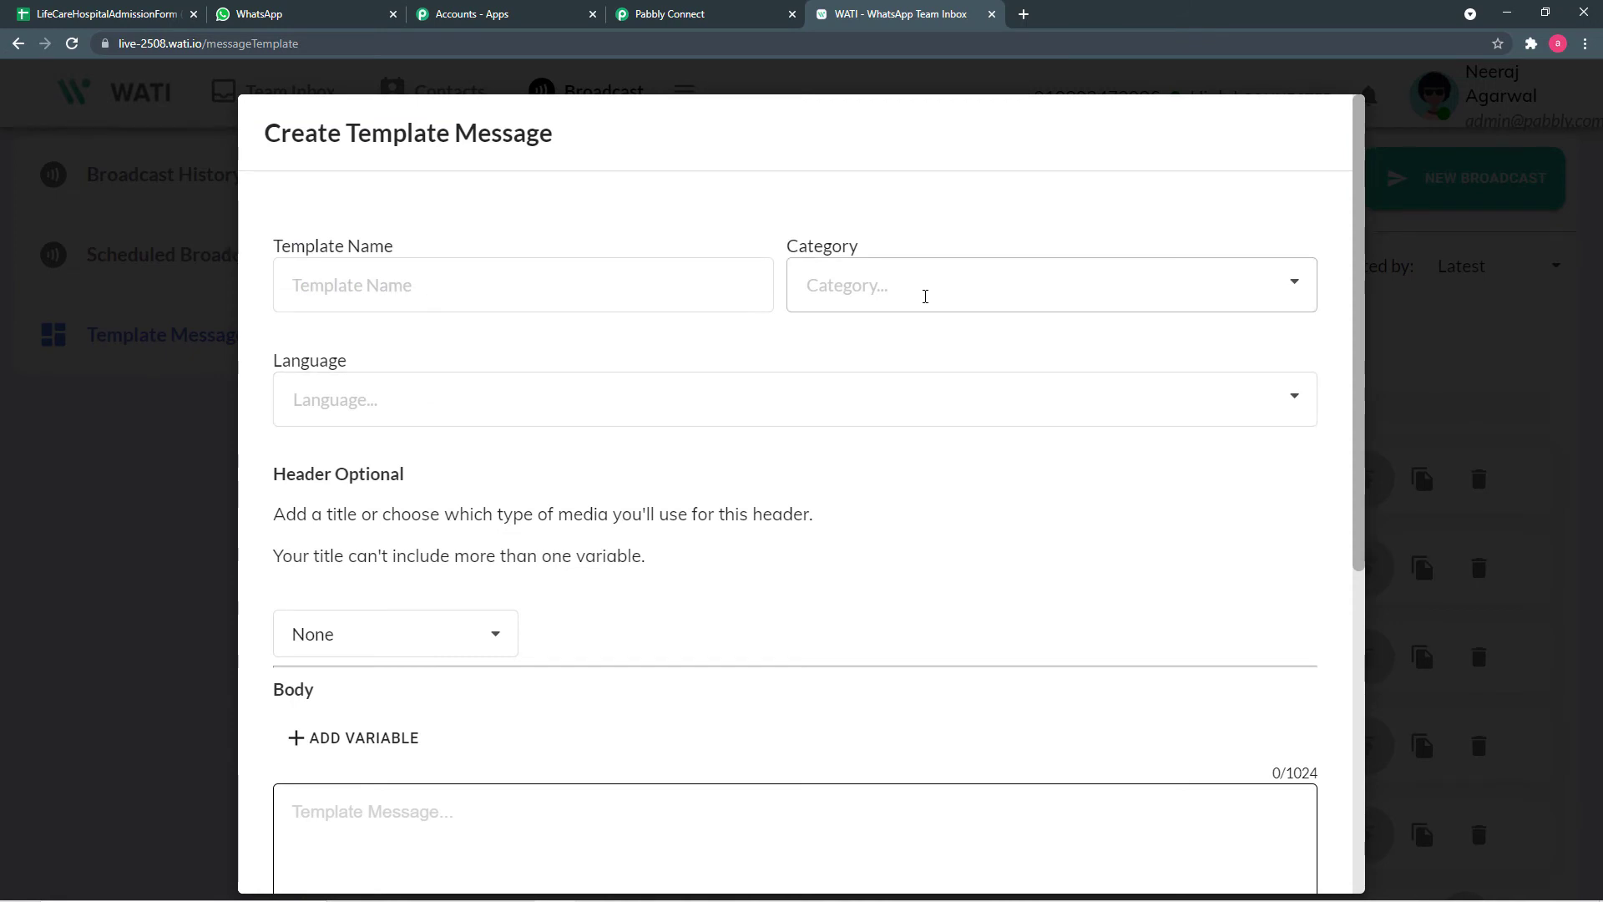
{"action": "left_click", "coordinate": [926, 296]}
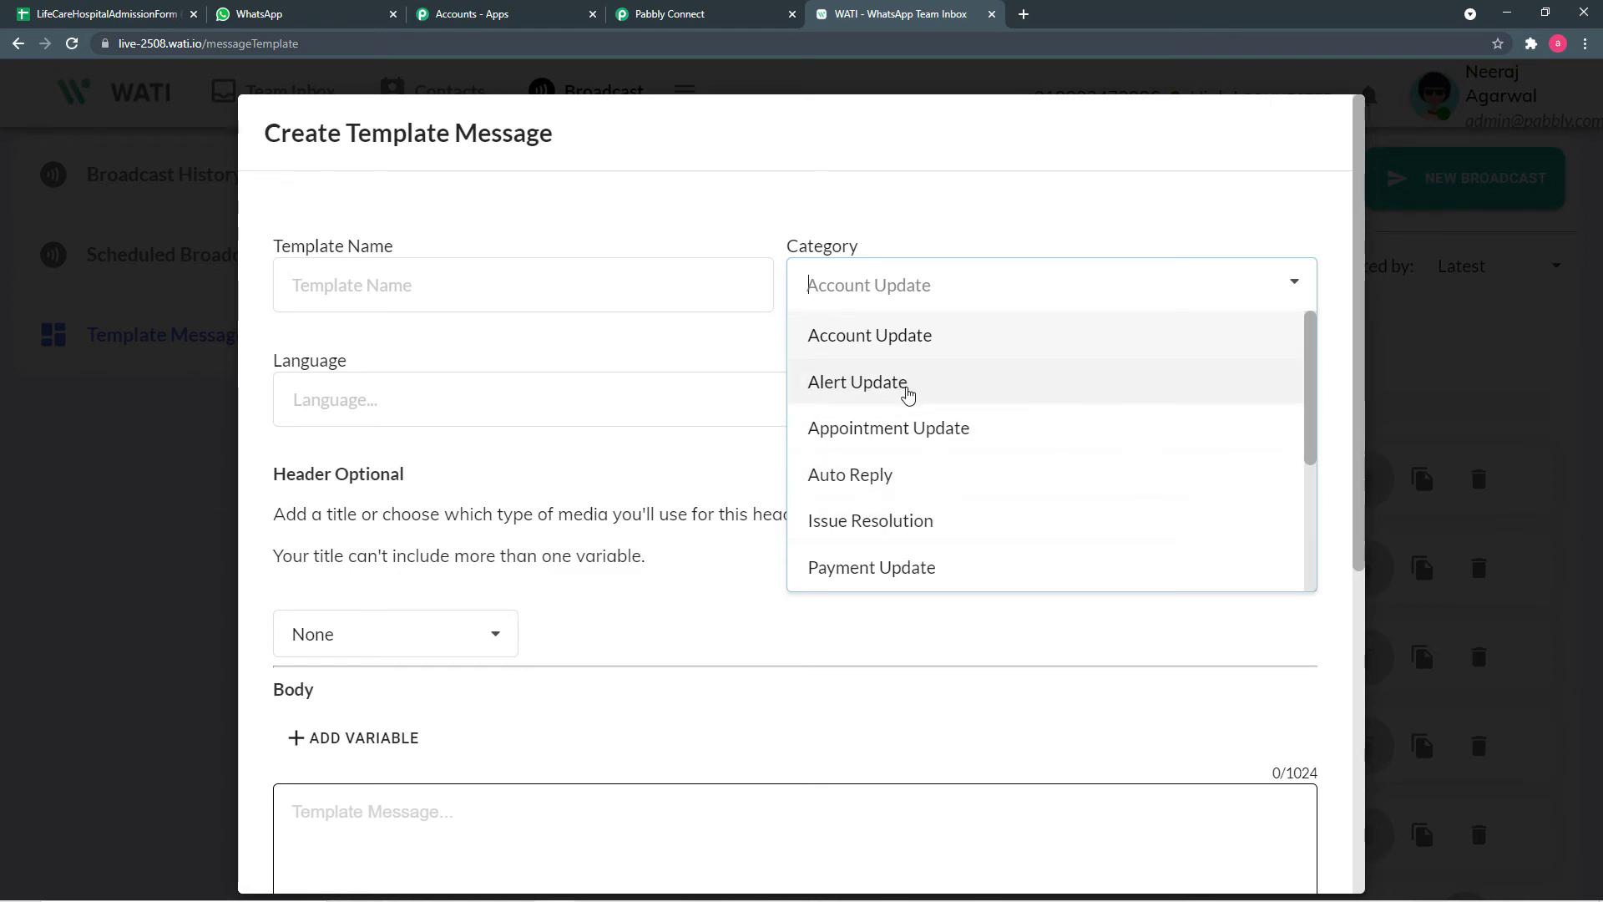
{"action": "left_click", "coordinate": [641, 455]}
{"action": "scroll", "coordinate": [637, 450], "scroll_direction": "down", "scroll_amount": 2}
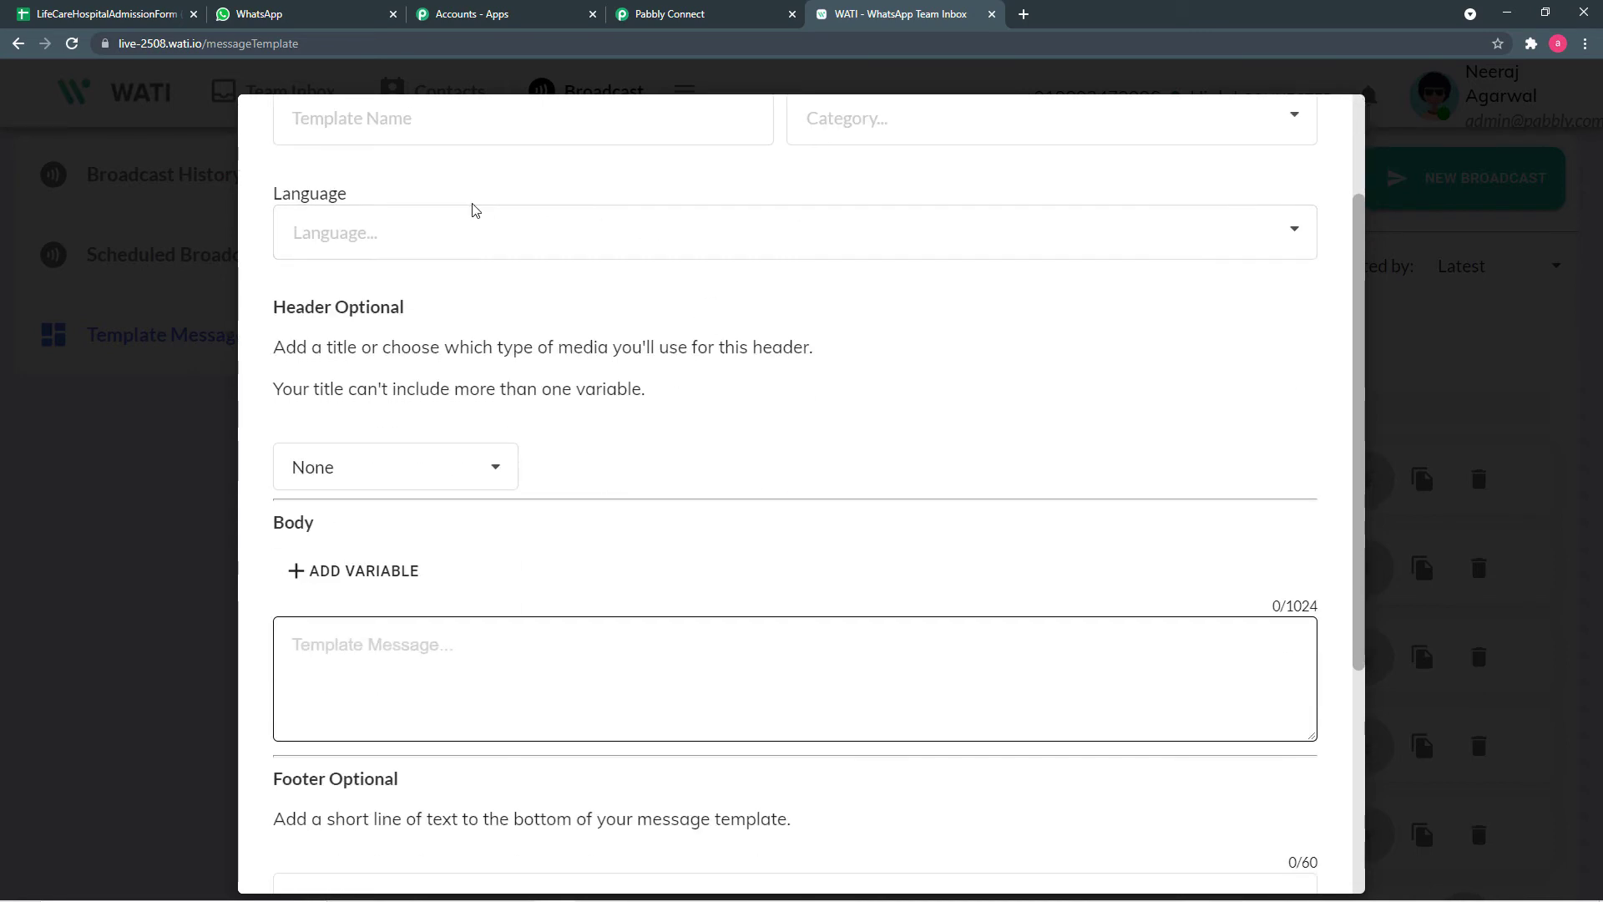
{"action": "scroll", "coordinate": [782, 384], "scroll_direction": "down", "scroll_amount": 4}
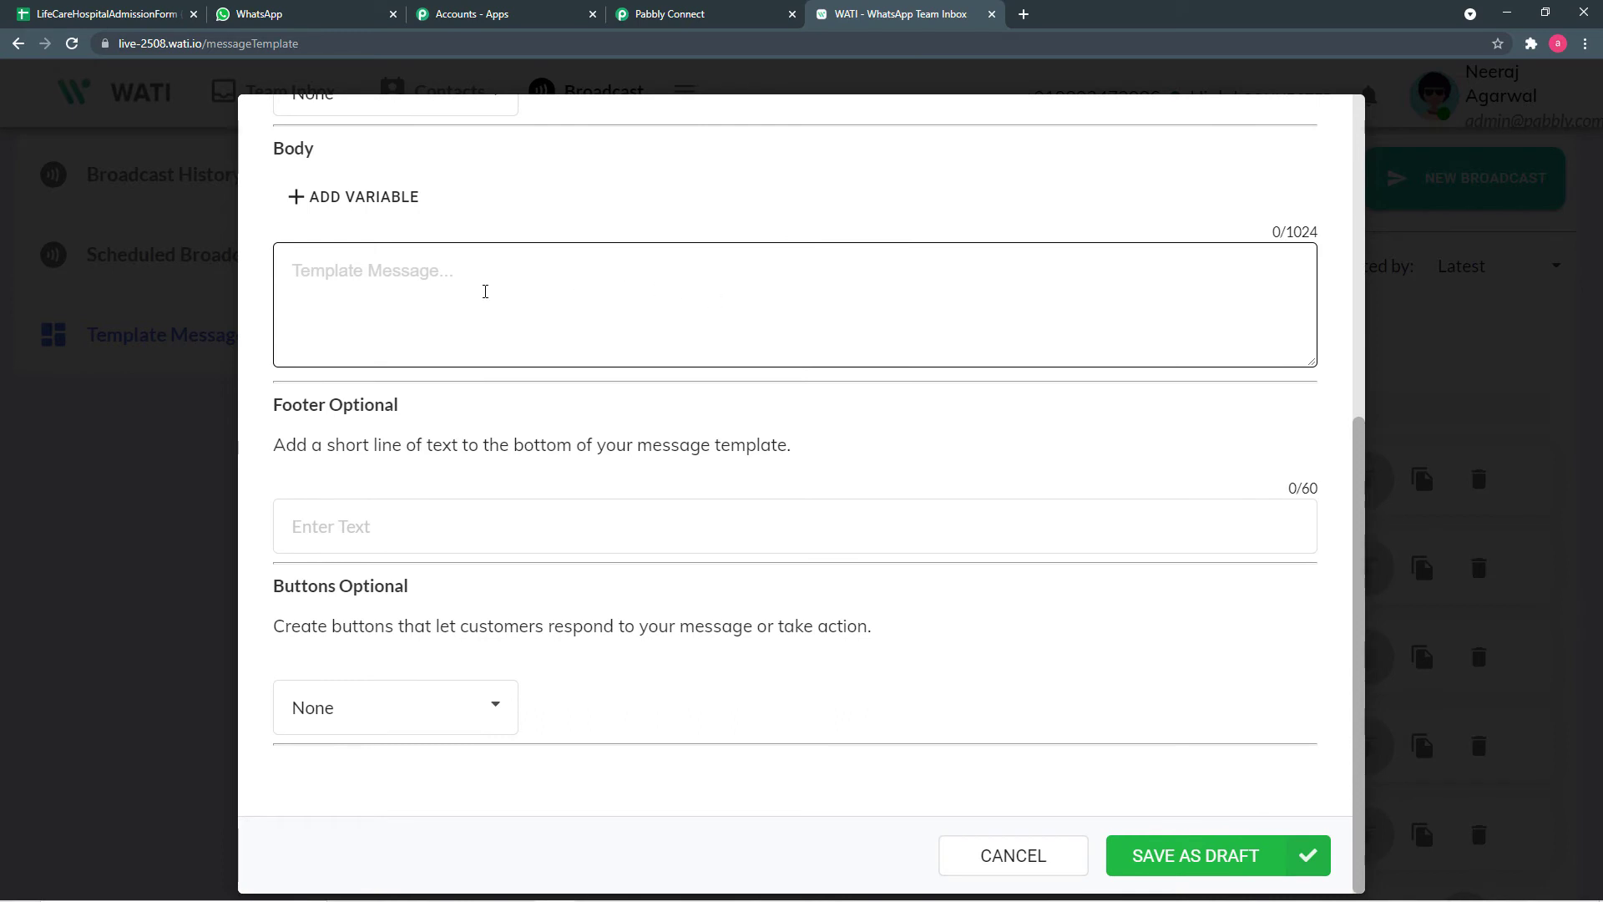
{"action": "left_click", "coordinate": [487, 290]}
{"action": "left_click", "coordinate": [60, 567]}
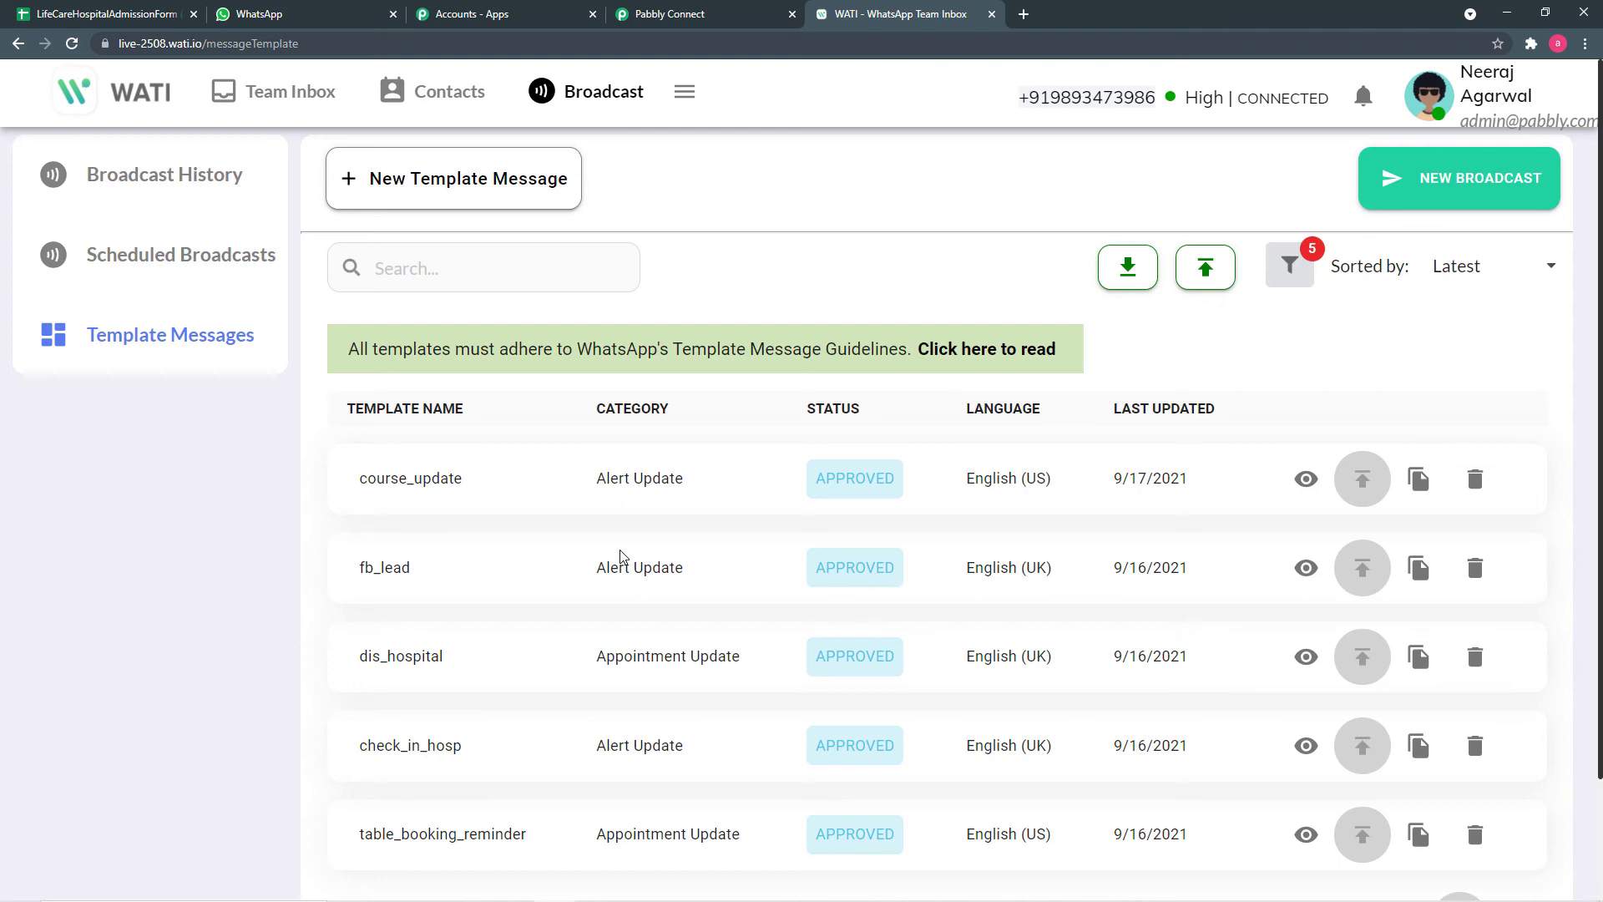
- Preview check_in_hosp with its body expanded to read the full message and variables
{"action": "scroll", "coordinate": [656, 547], "scroll_direction": "down", "scroll_amount": 1}
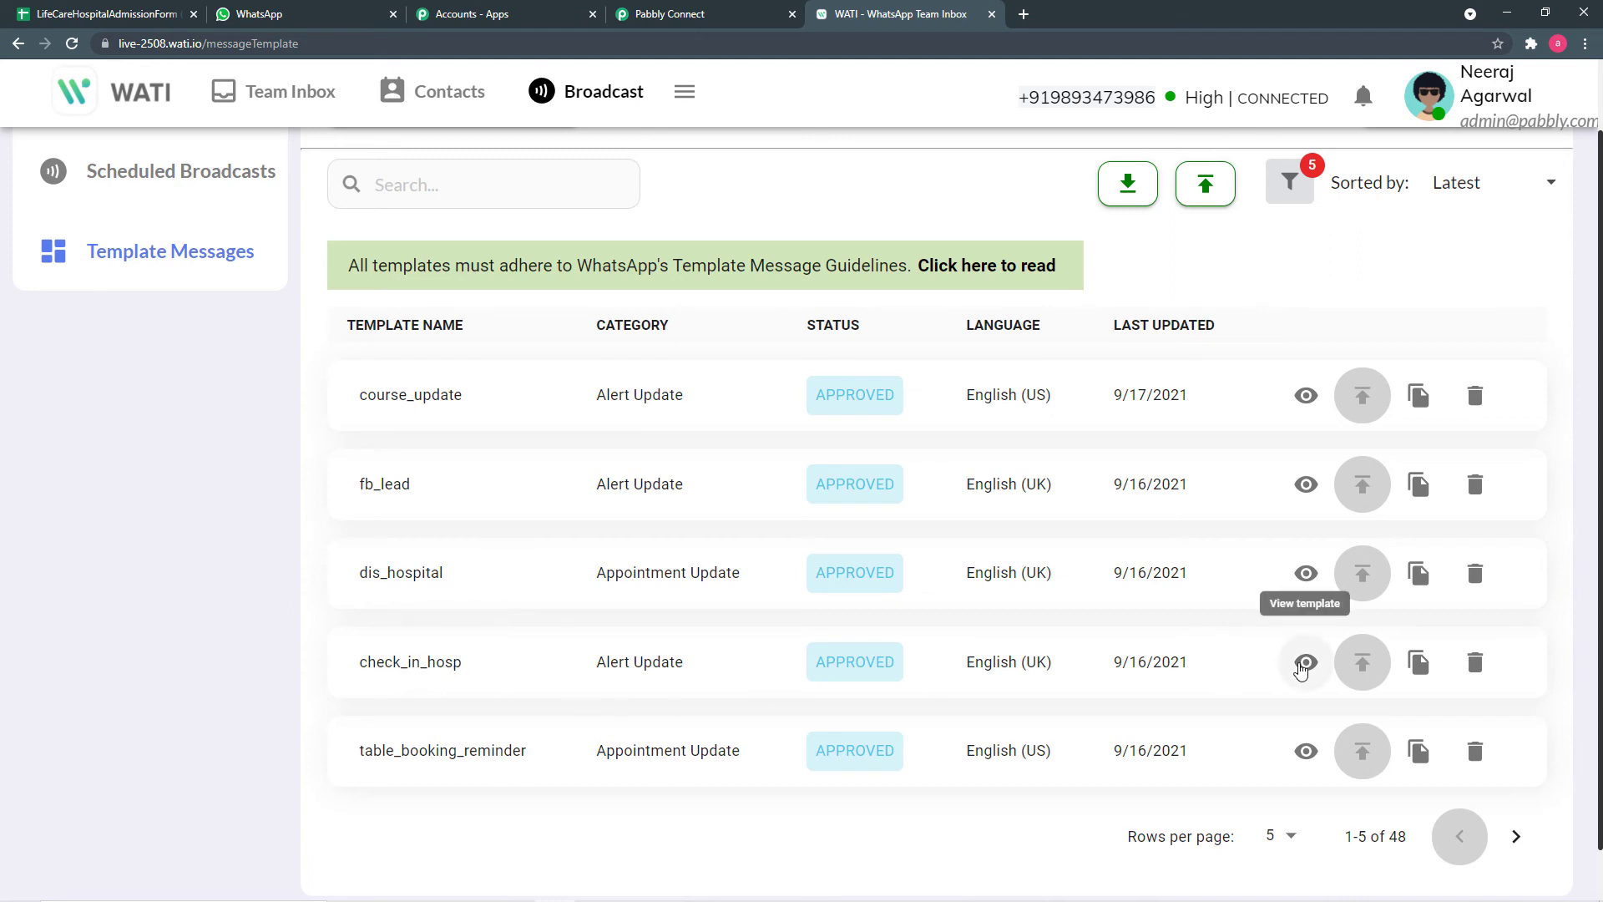
{"action": "left_click", "coordinate": [1305, 663]}
{"action": "scroll", "coordinate": [1141, 548], "scroll_direction": "down", "scroll_amount": 3}
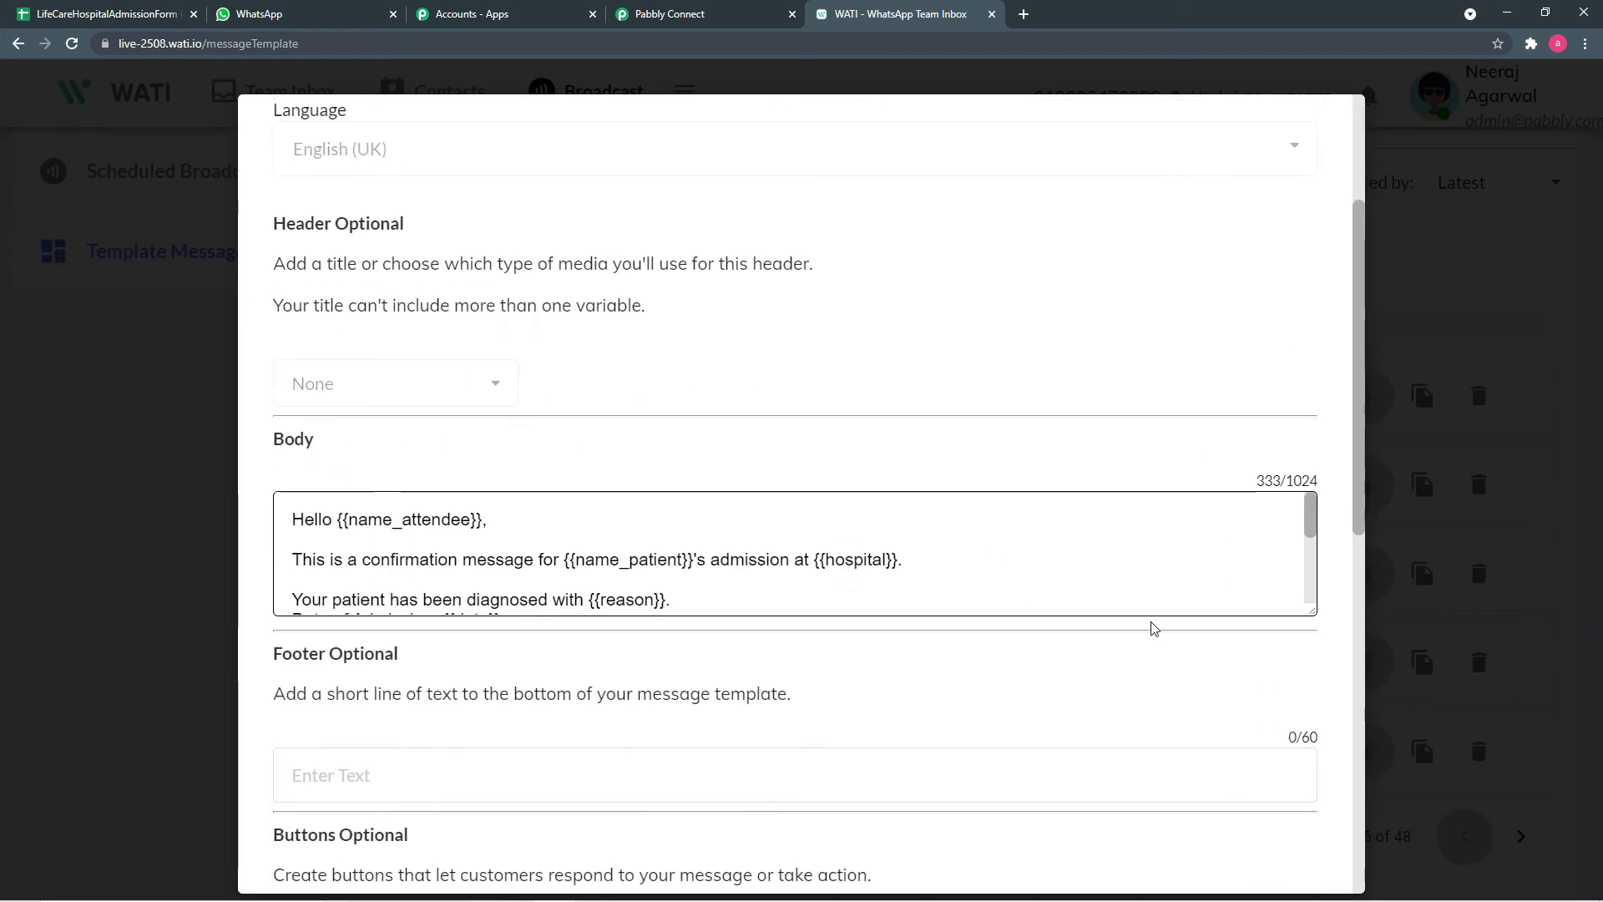
{"action": "left_click_drag", "start_coordinate": [1315, 613], "coordinate": [1326, 723]}
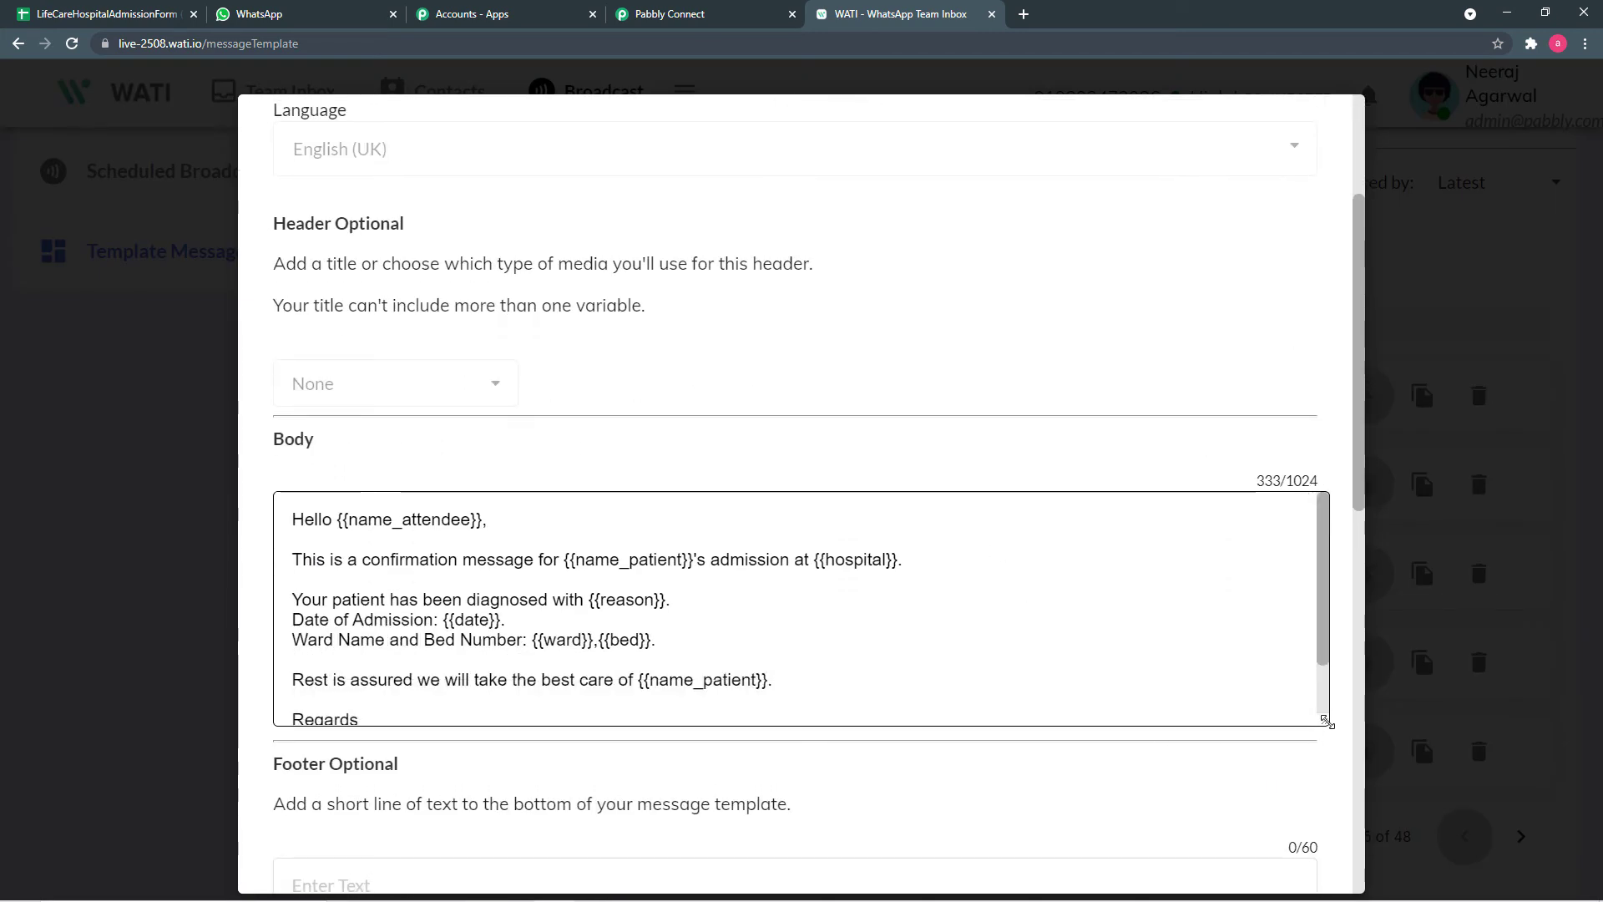
{"action": "left_click", "coordinate": [683, 15]}
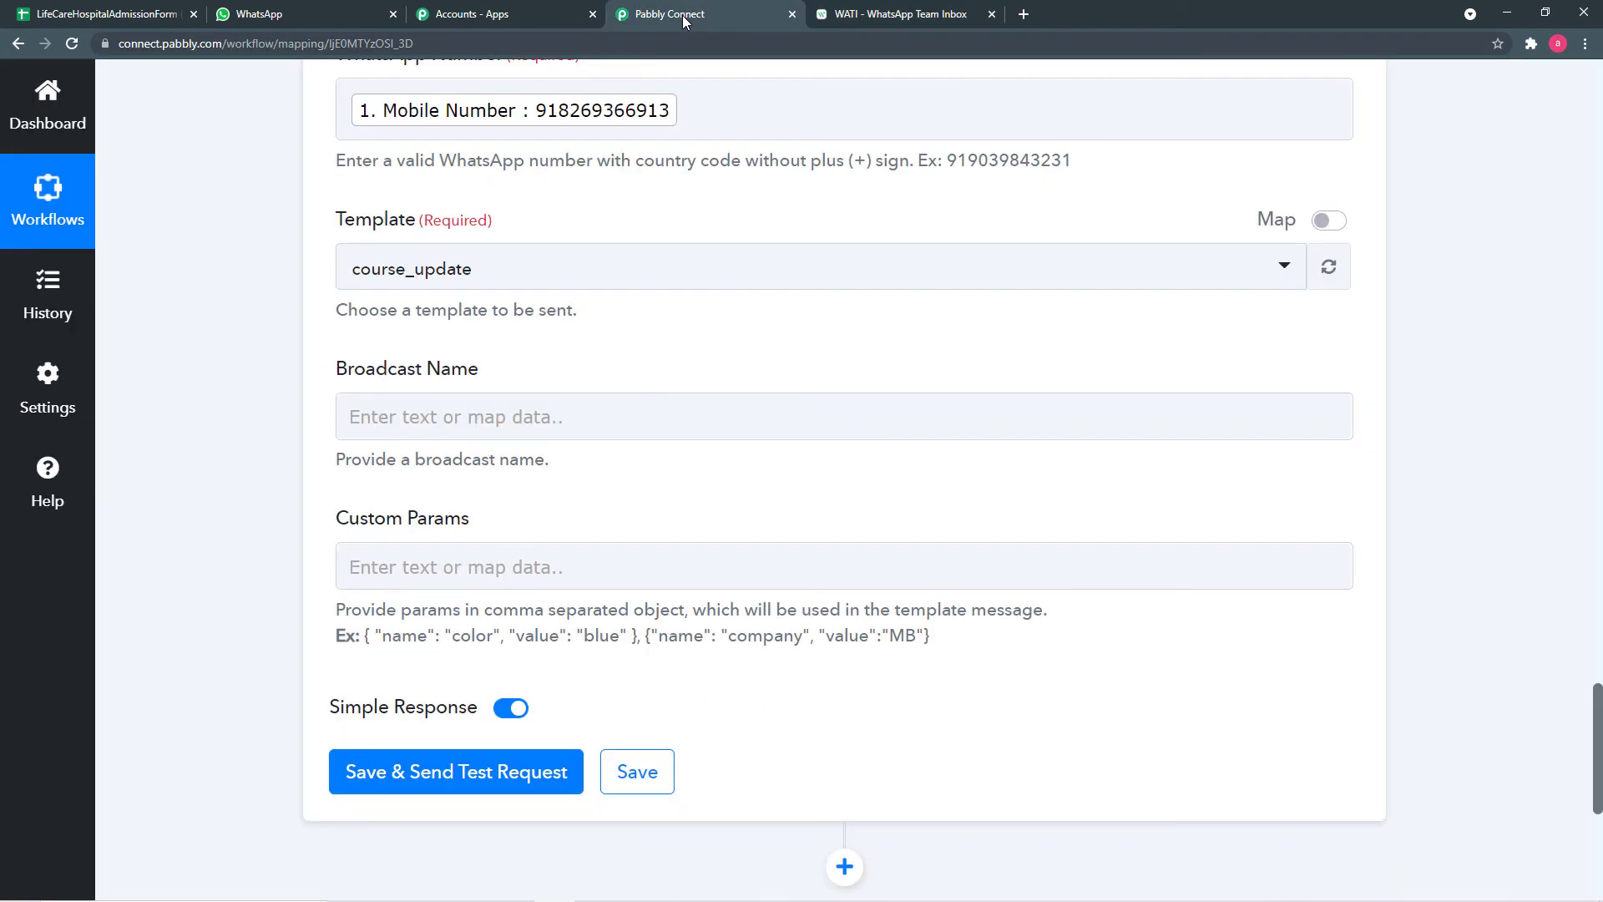
- Select the check_in_hosp template and set Broadcast Name to 'Lifecare hospital'
{"action": "left_click", "coordinate": [592, 267]}
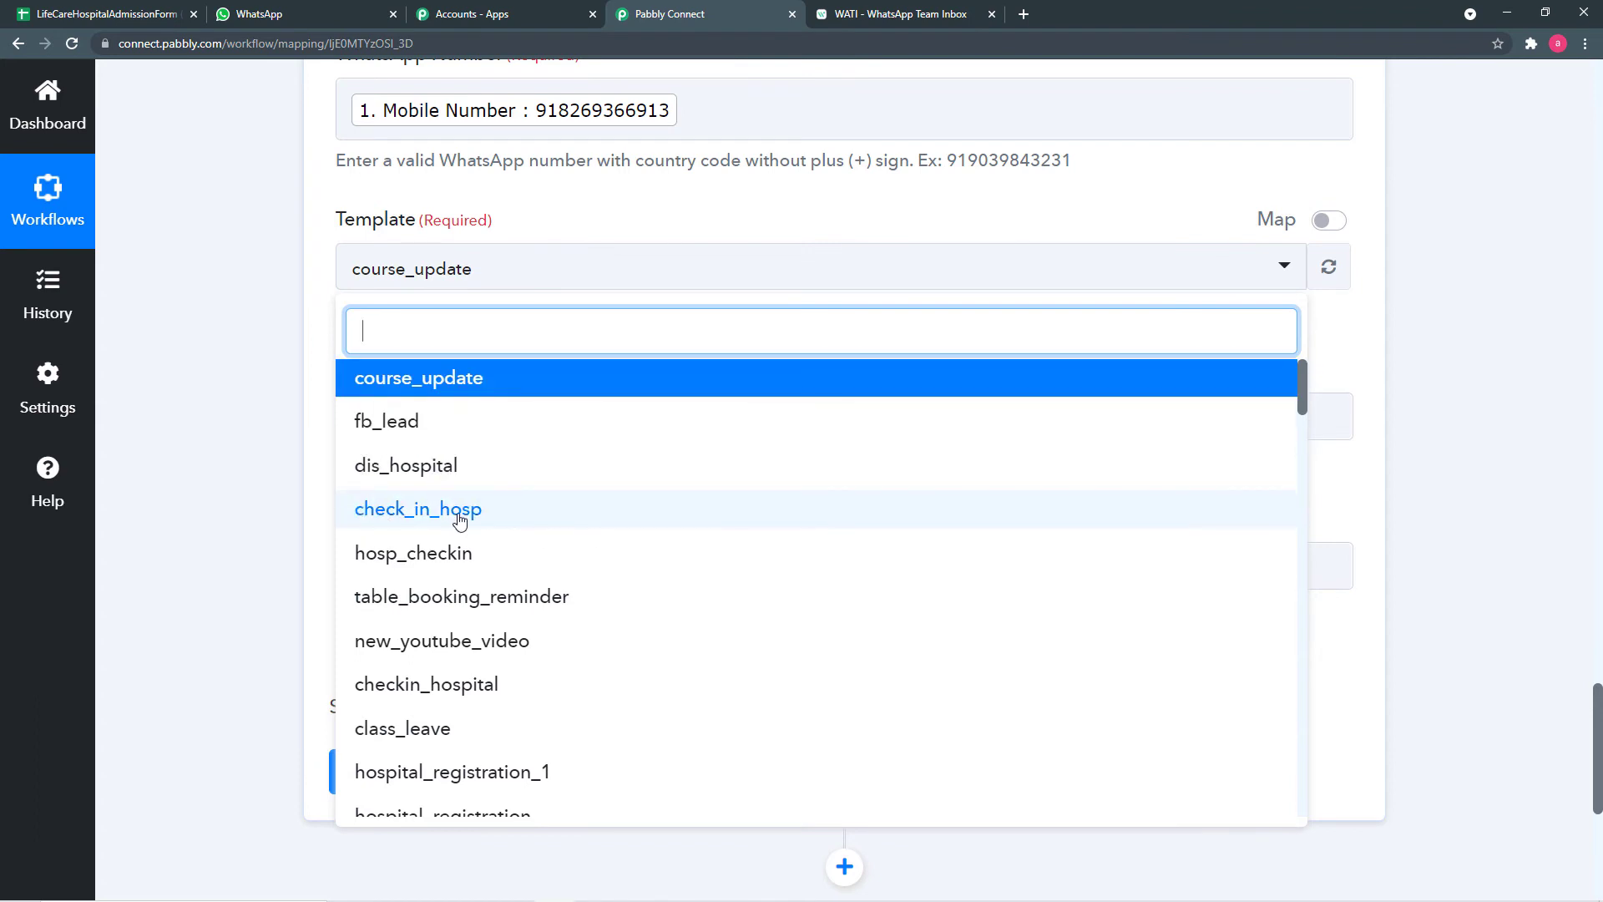
{"action": "left_click", "coordinate": [378, 518]}
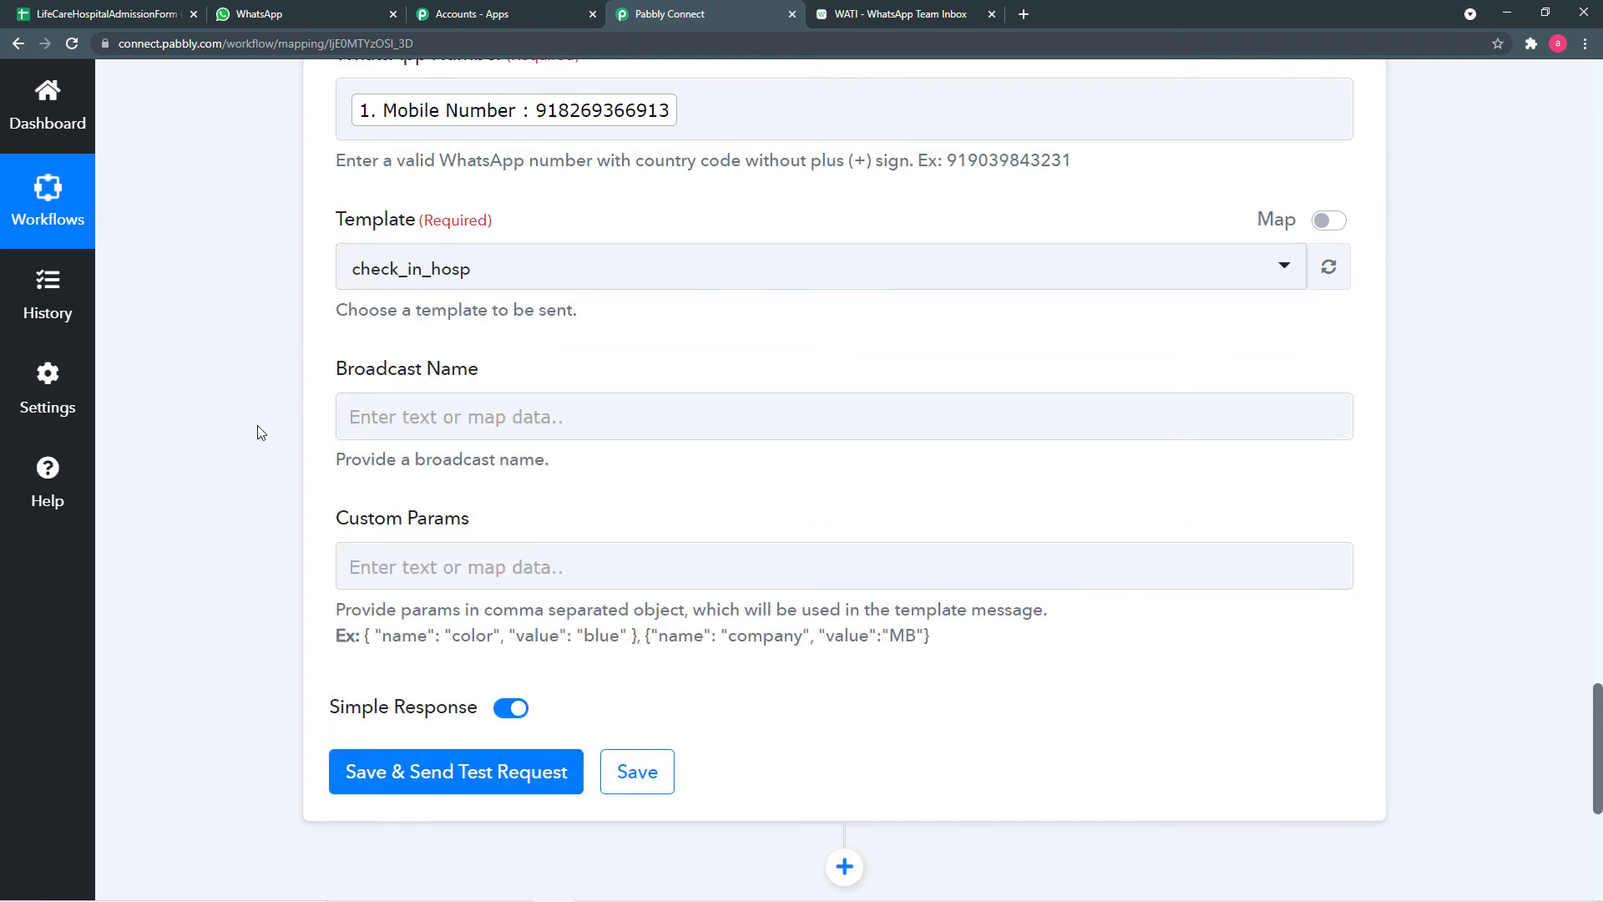
{"action": "left_click", "coordinate": [670, 420]}
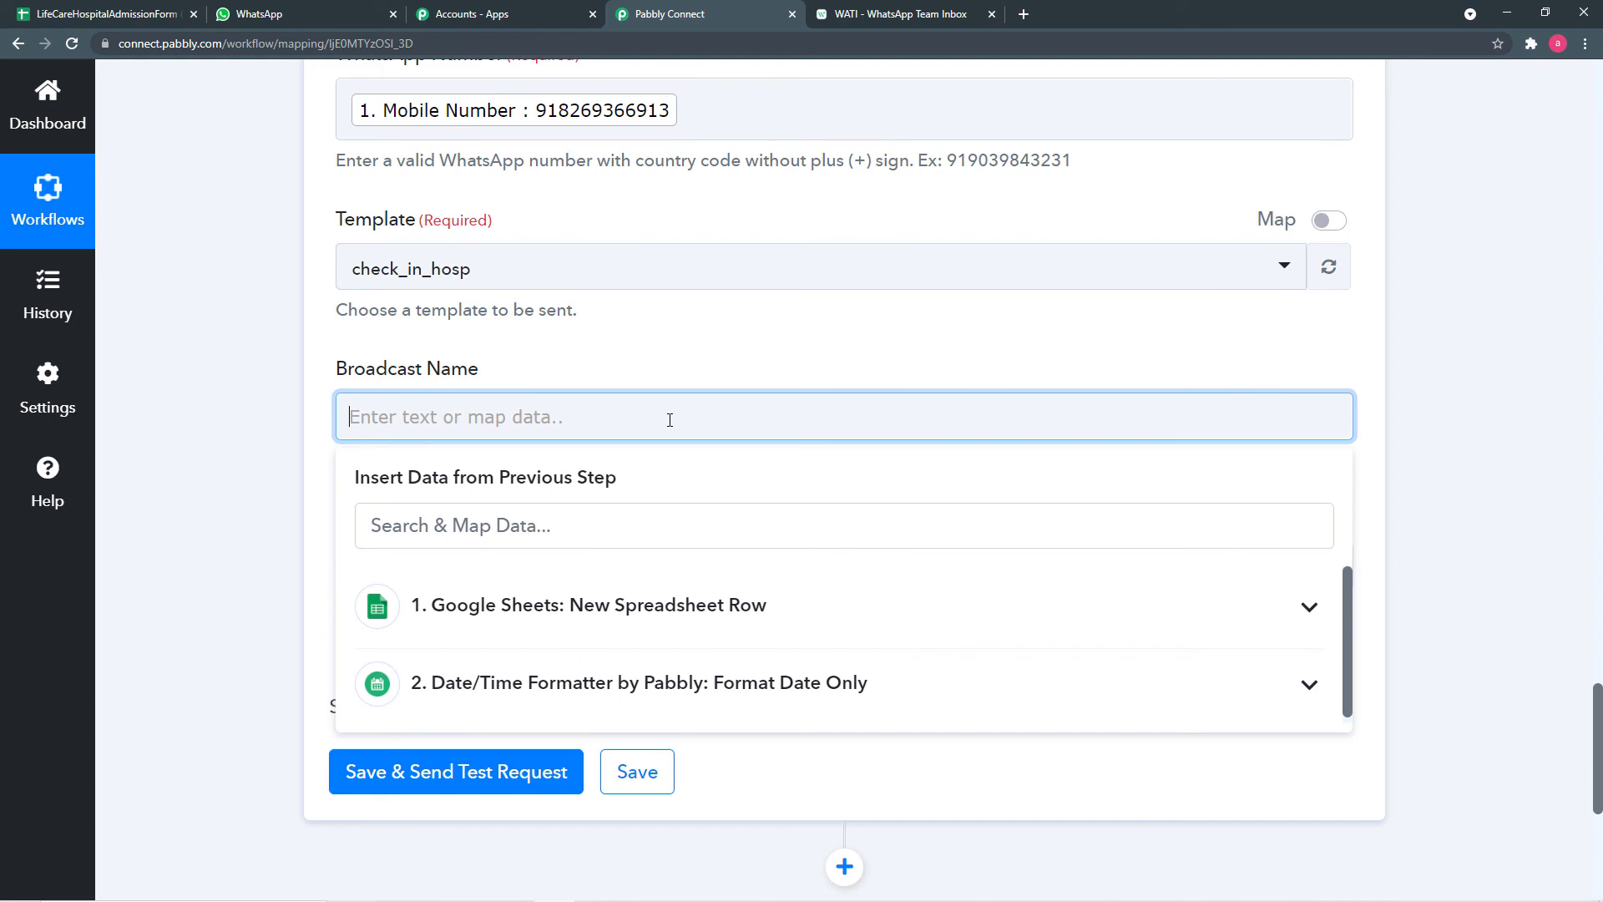
{"action": "type", "text": "Life"}
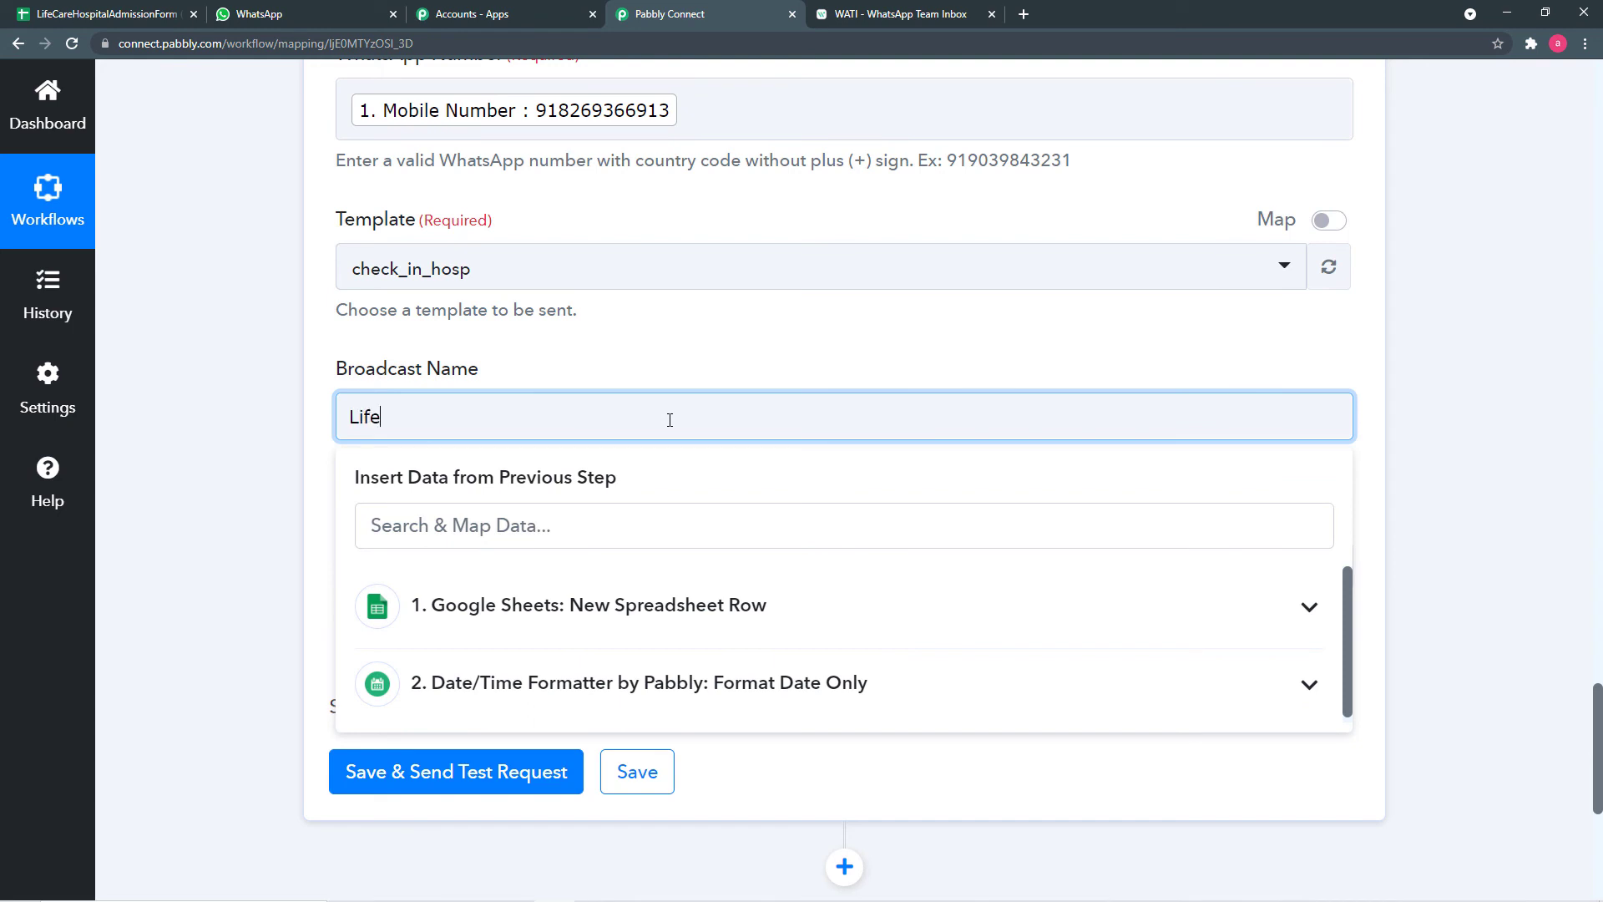
{"action": "type", "text": "care hospital"}
{"action": "left_click", "coordinate": [305, 424]}
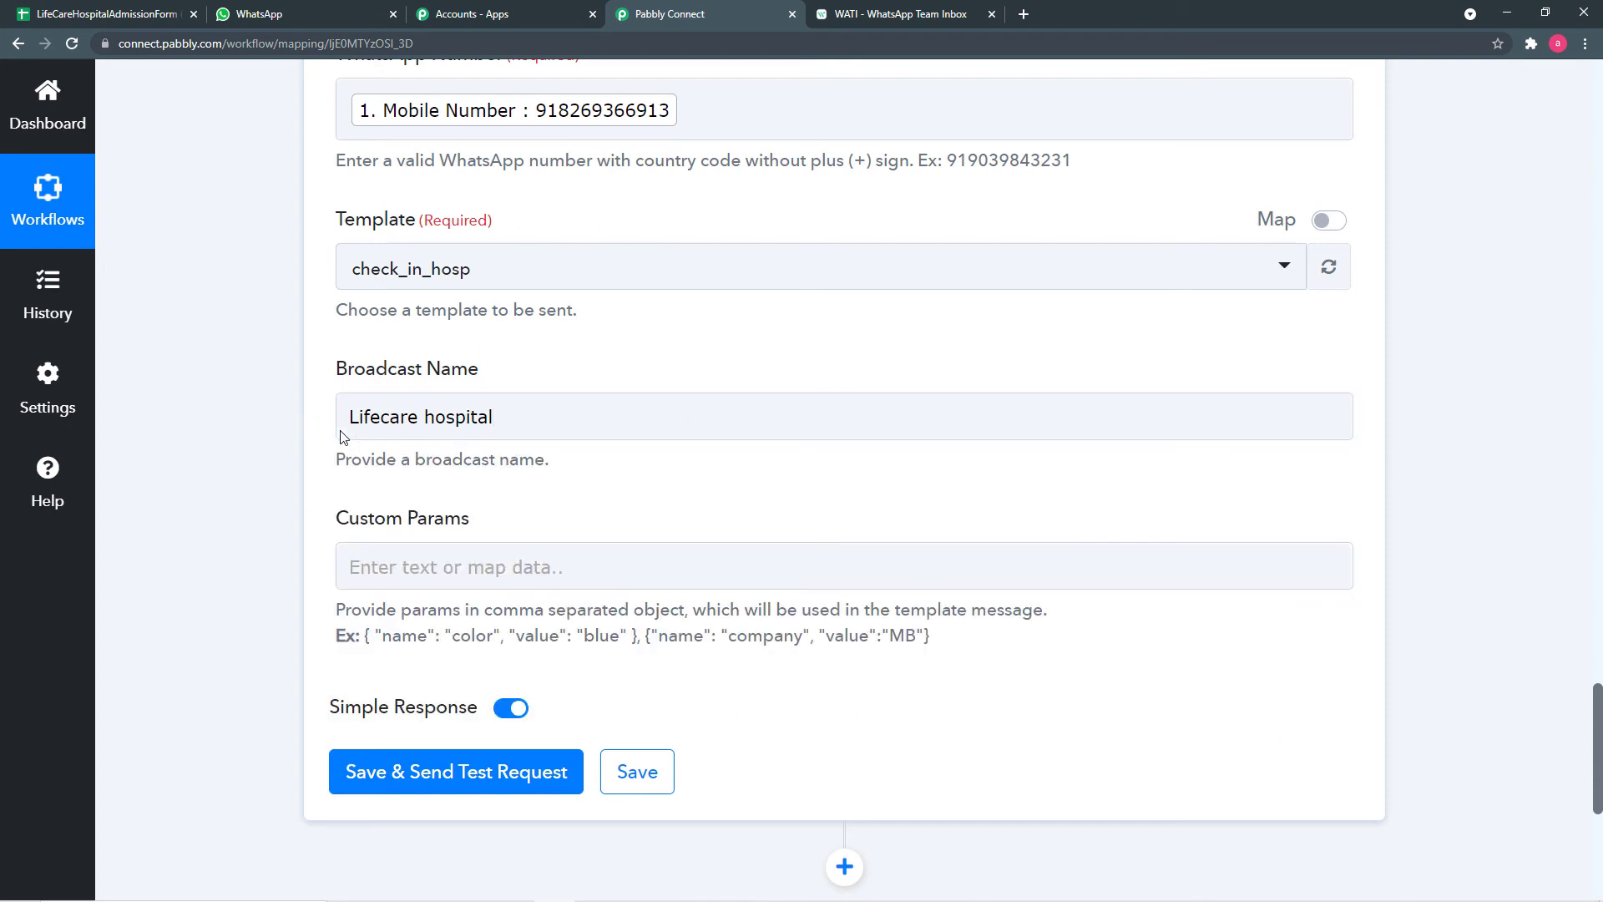
{"action": "scroll", "coordinate": [339, 434], "scroll_direction": "down", "scroll_amount": 1}
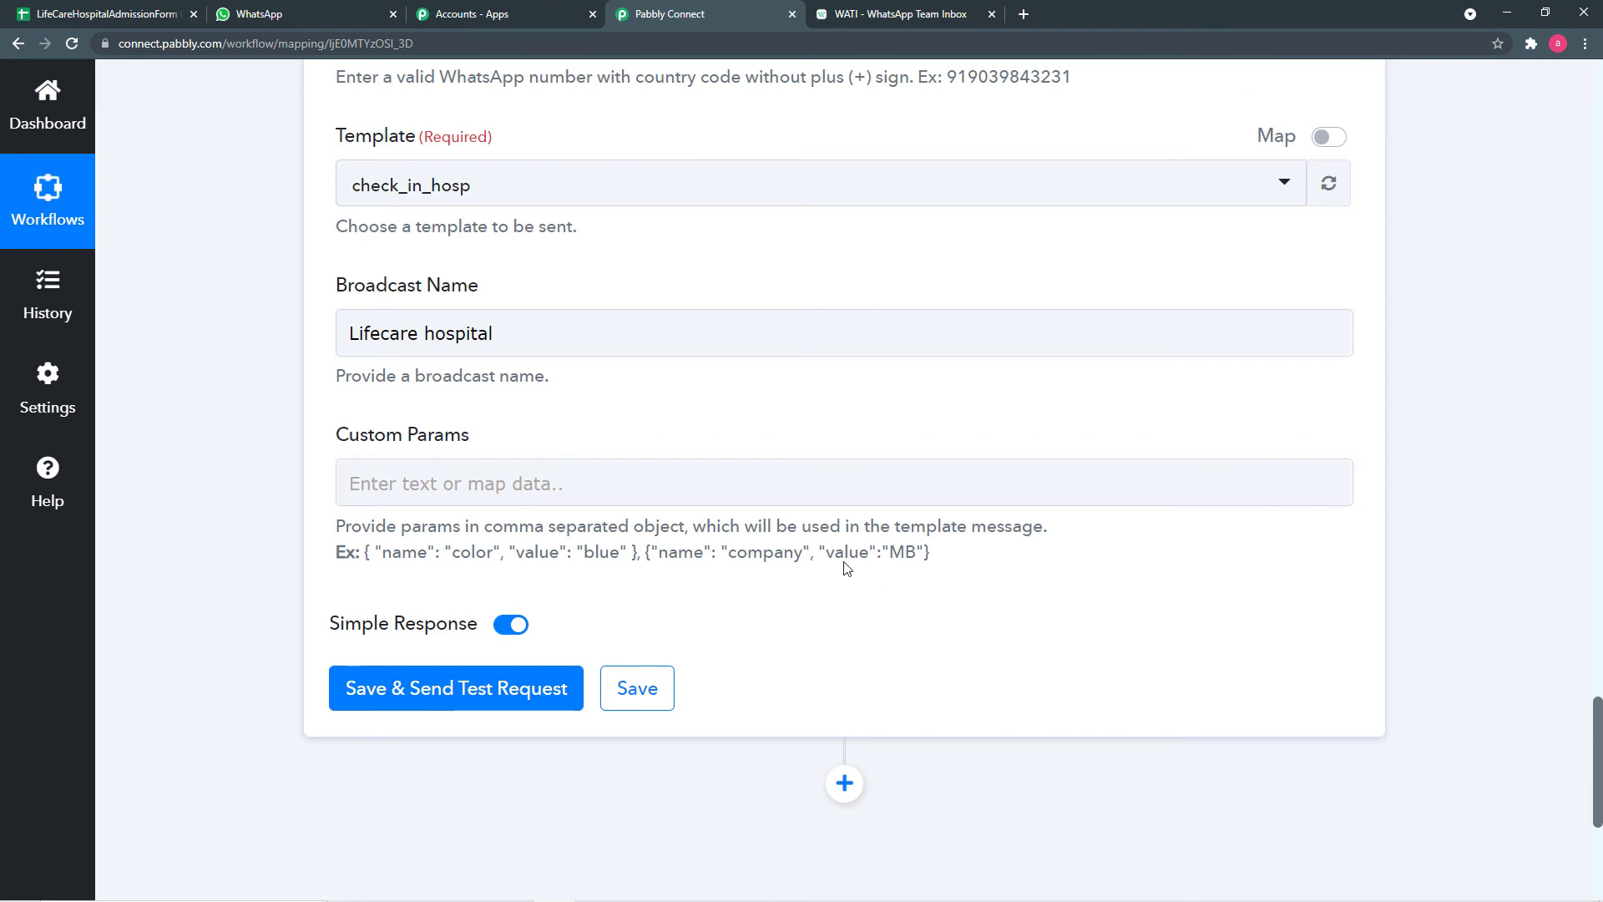
{"action": "left_click", "coordinate": [871, 18]}
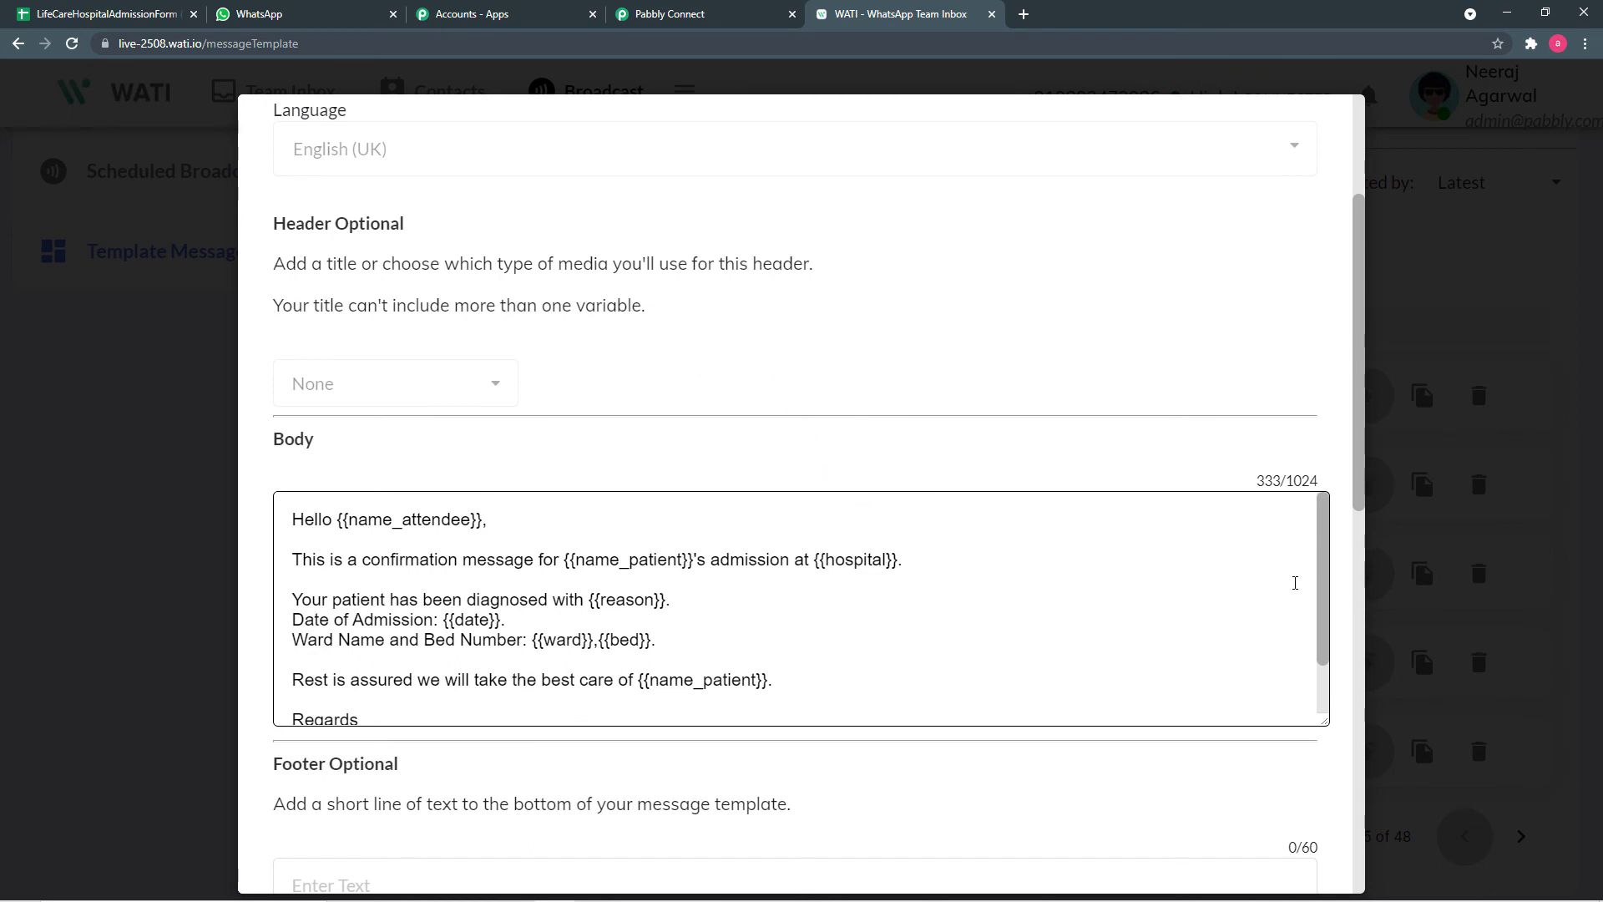
{"action": "left_click_drag", "start_coordinate": [1323, 575], "coordinate": [1325, 594]}
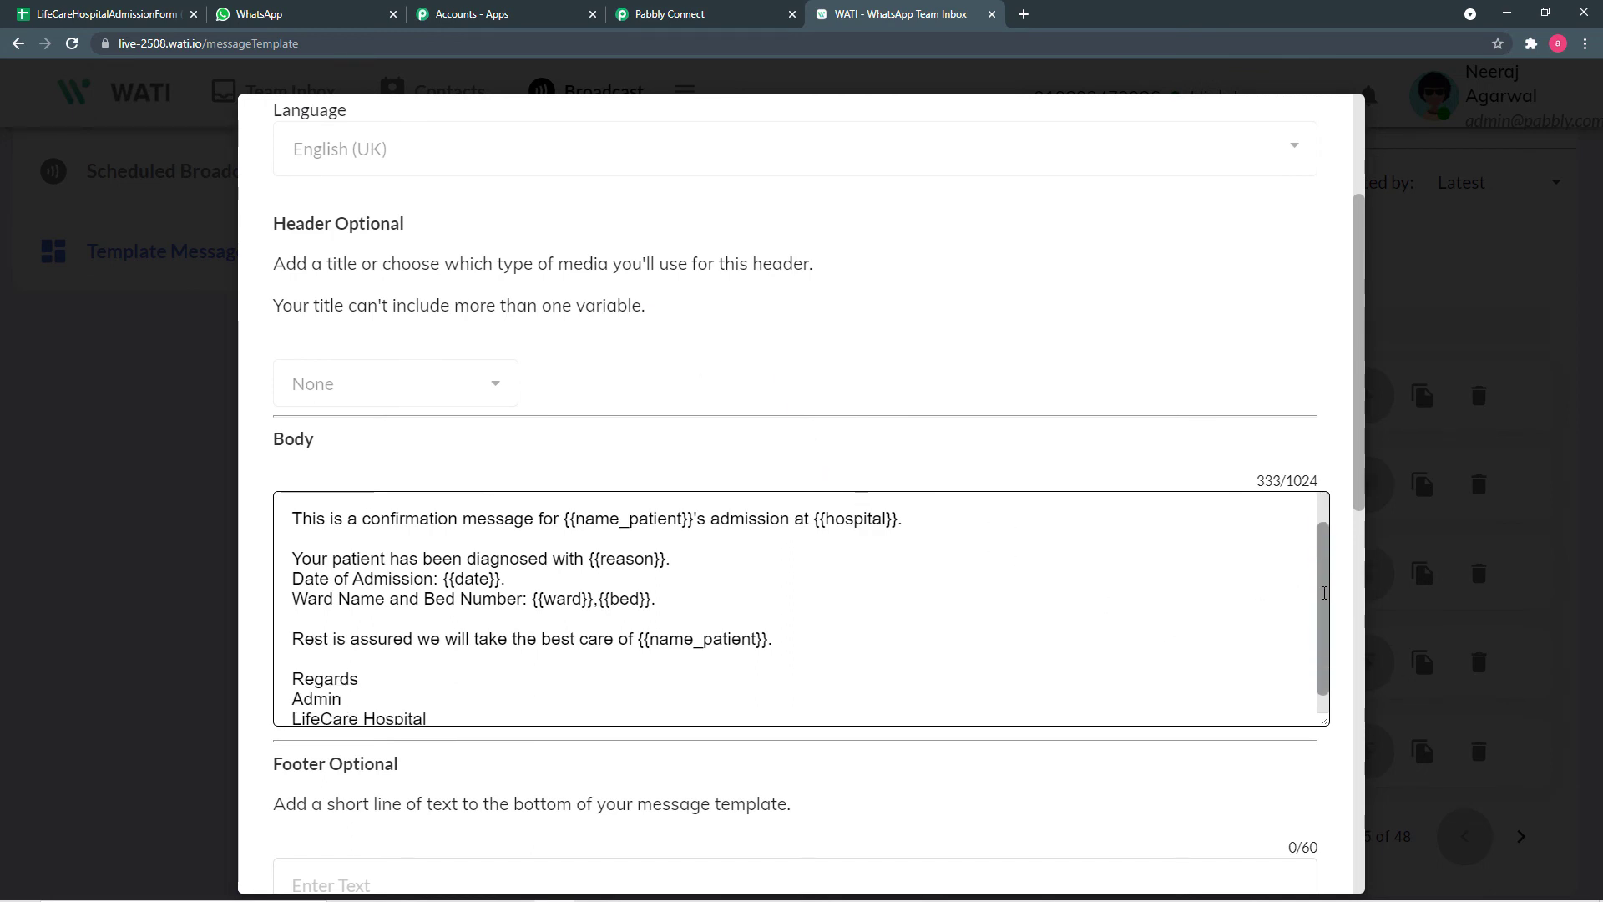
{"action": "scroll", "coordinate": [1020, 581], "scroll_direction": "up", "scroll_amount": 2}
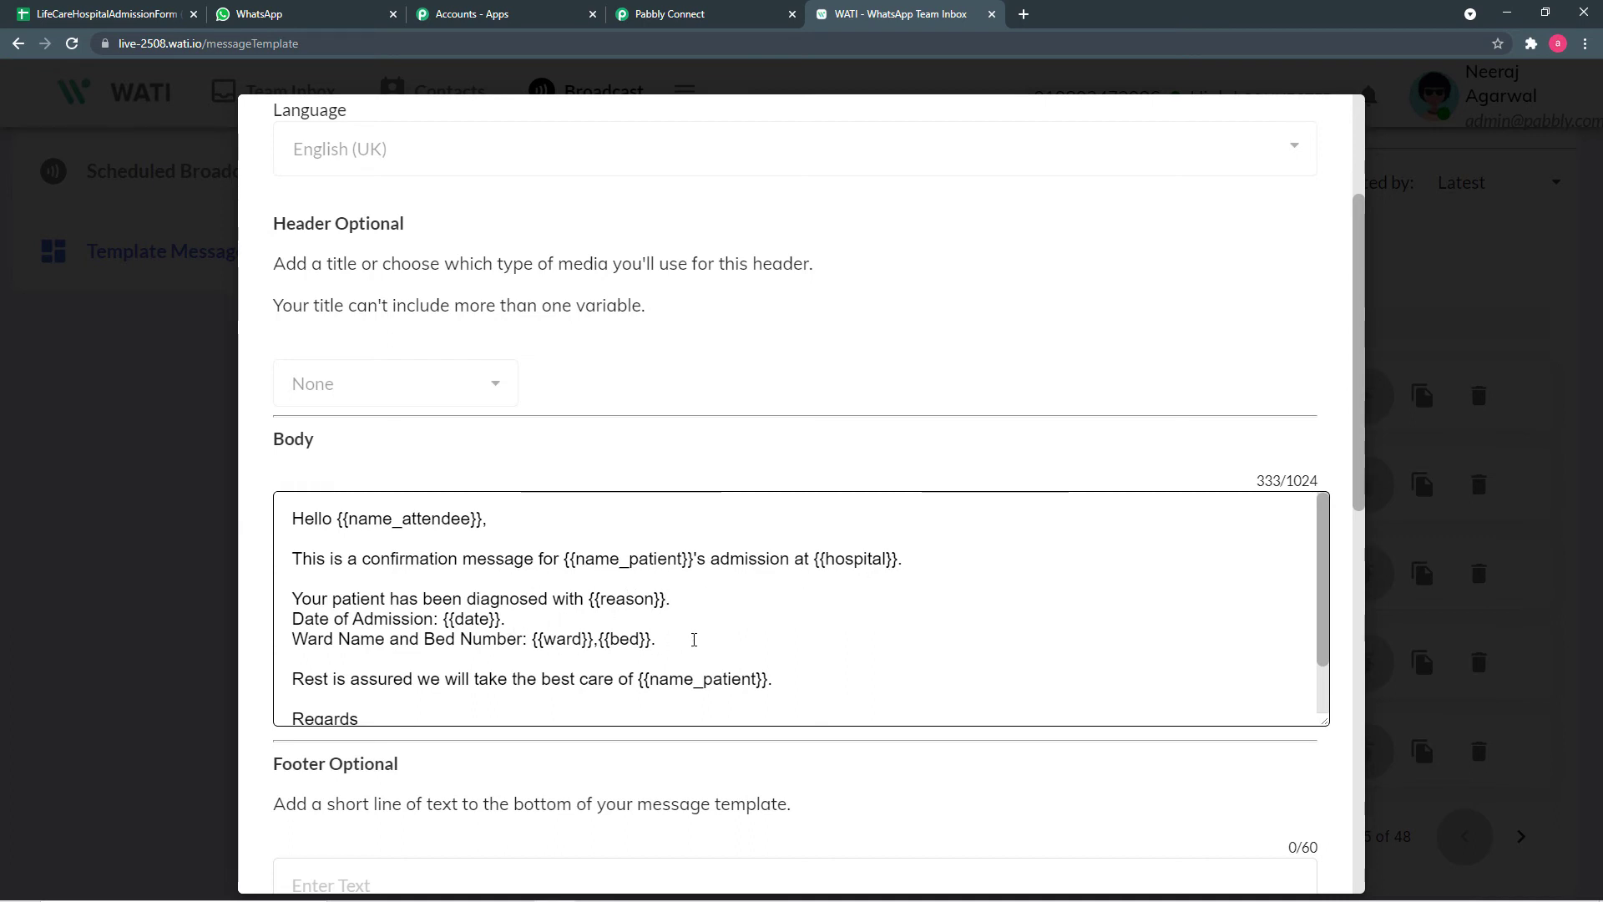
{"action": "scroll", "coordinate": [727, 636], "scroll_direction": "down", "scroll_amount": 1}
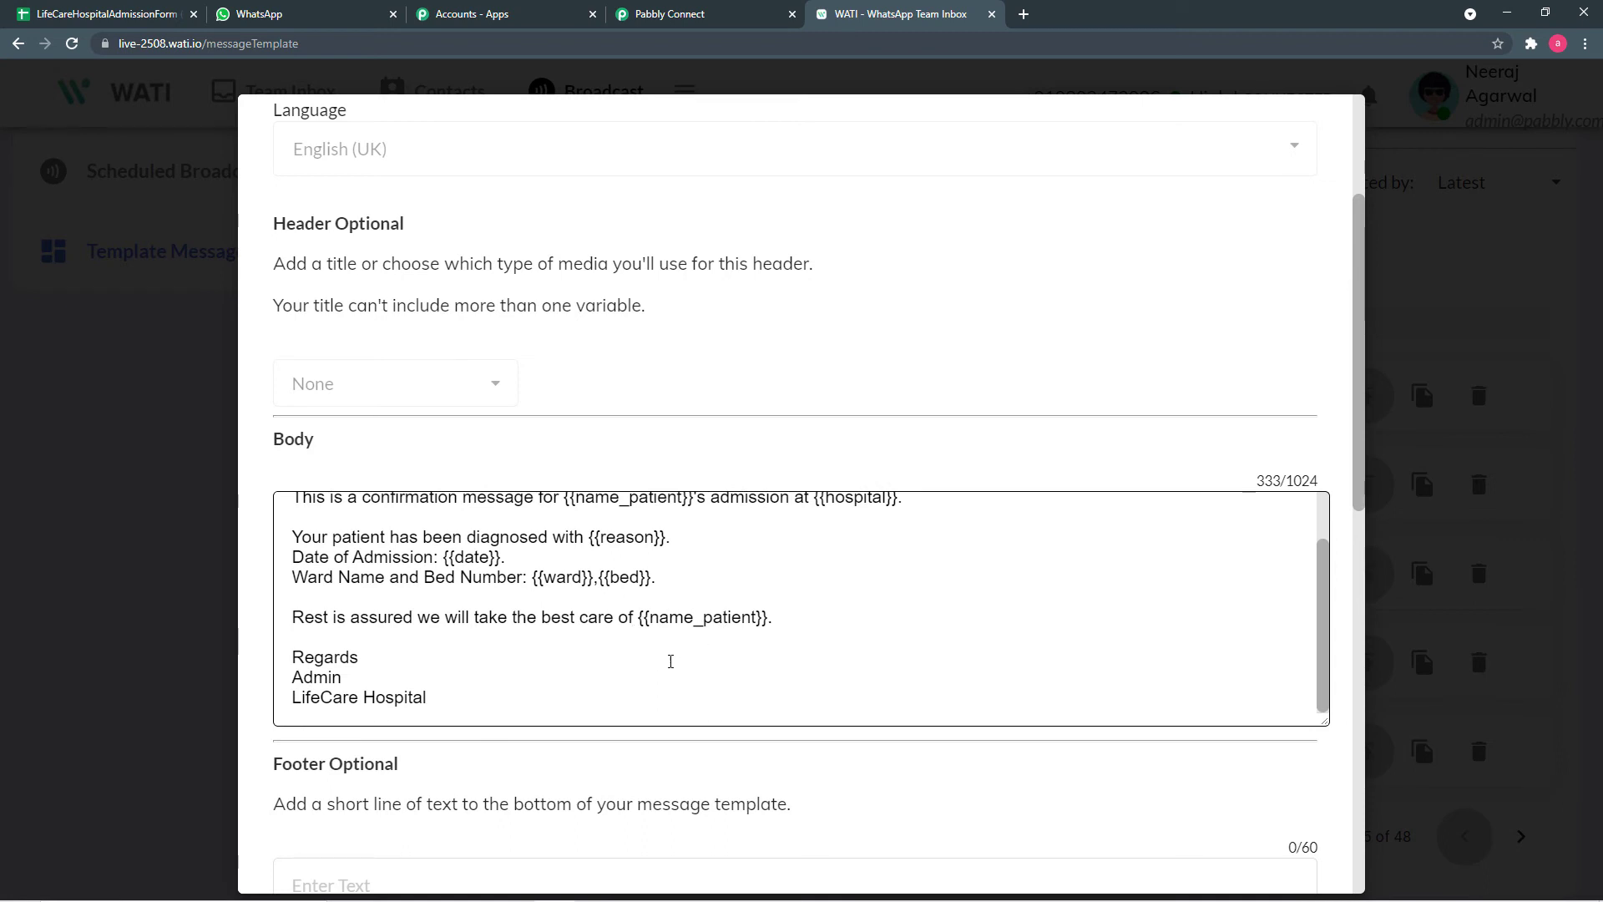
{"action": "scroll", "coordinate": [671, 661], "scroll_direction": "up", "scroll_amount": 1}
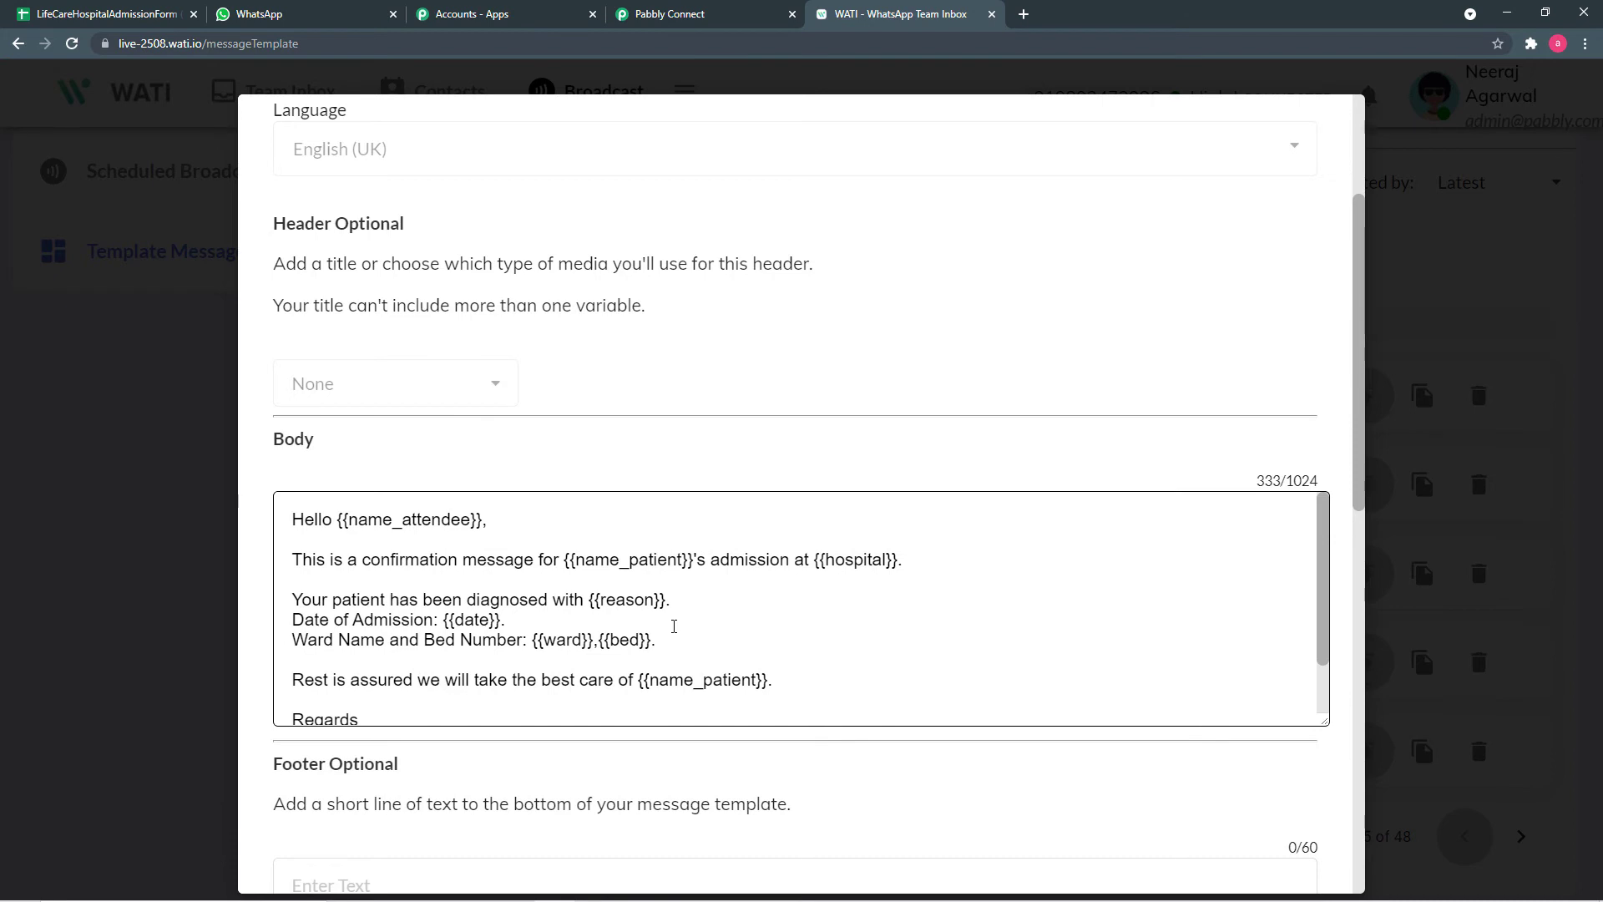
{"action": "scroll", "coordinate": [683, 627], "scroll_direction": "down", "scroll_amount": 1}
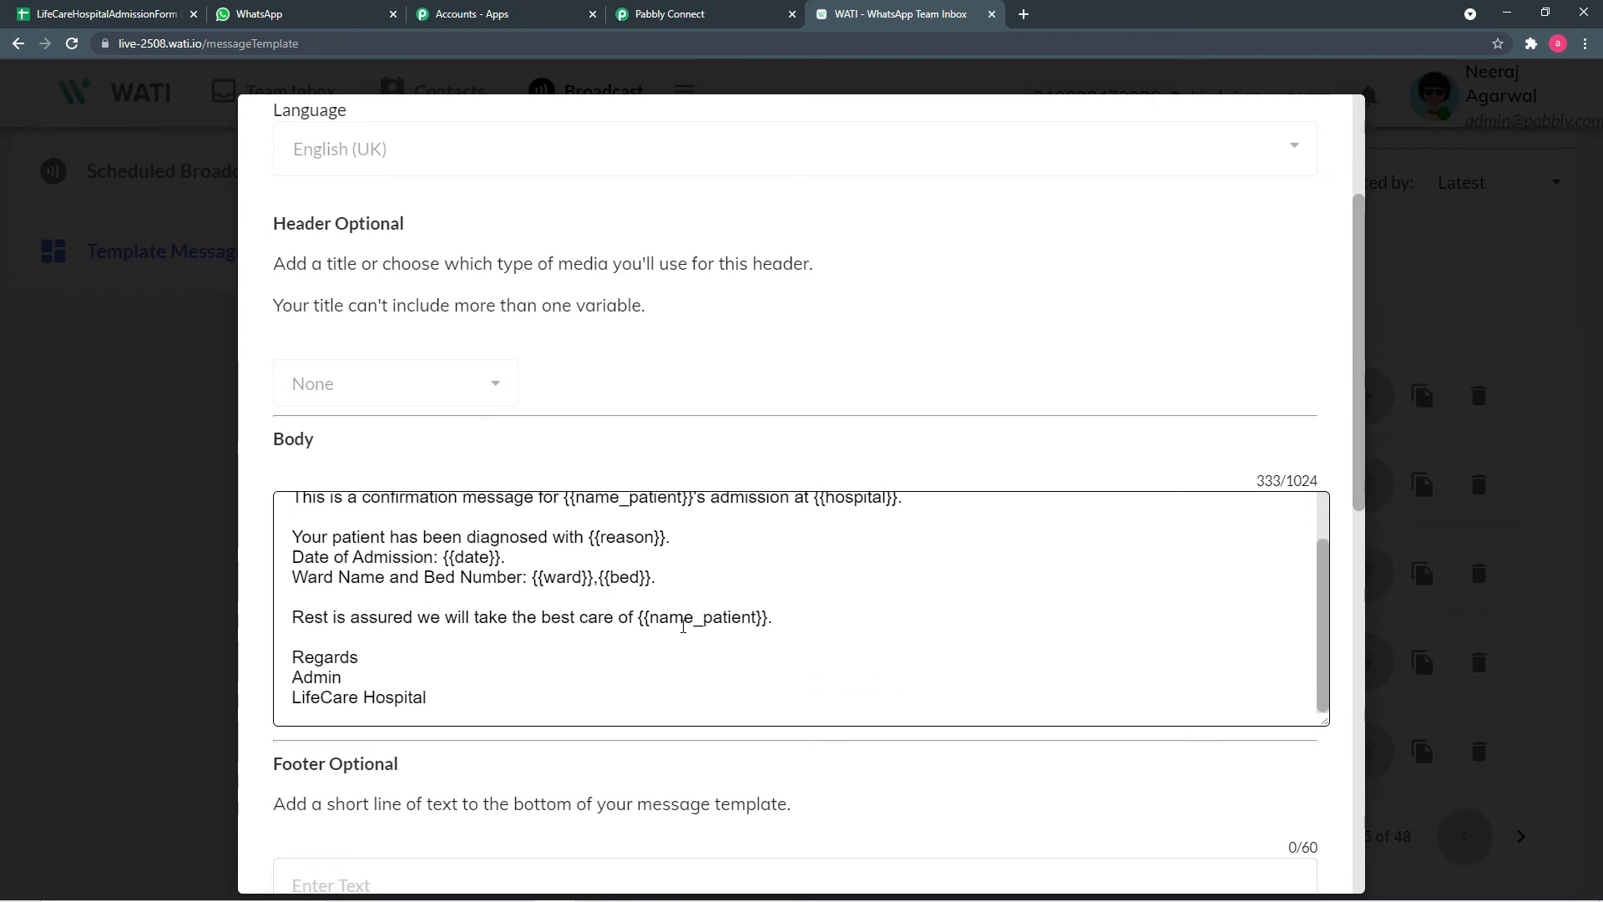
{"action": "scroll", "coordinate": [680, 607], "scroll_direction": "down", "scroll_amount": 1}
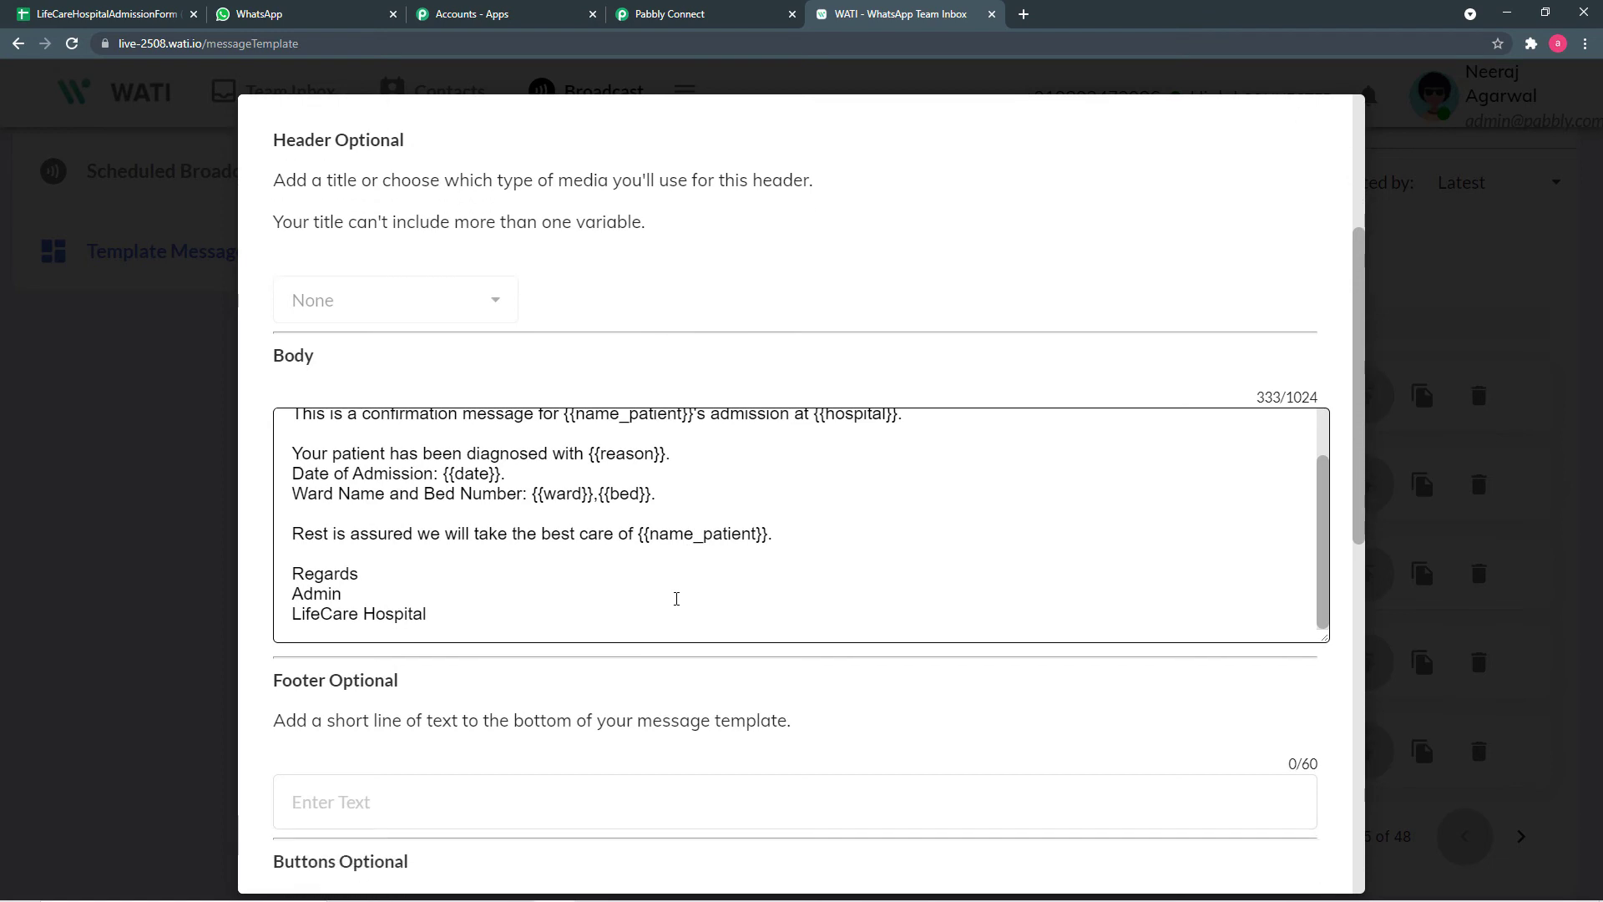
{"action": "scroll", "coordinate": [497, 538], "scroll_direction": "up", "scroll_amount": 1}
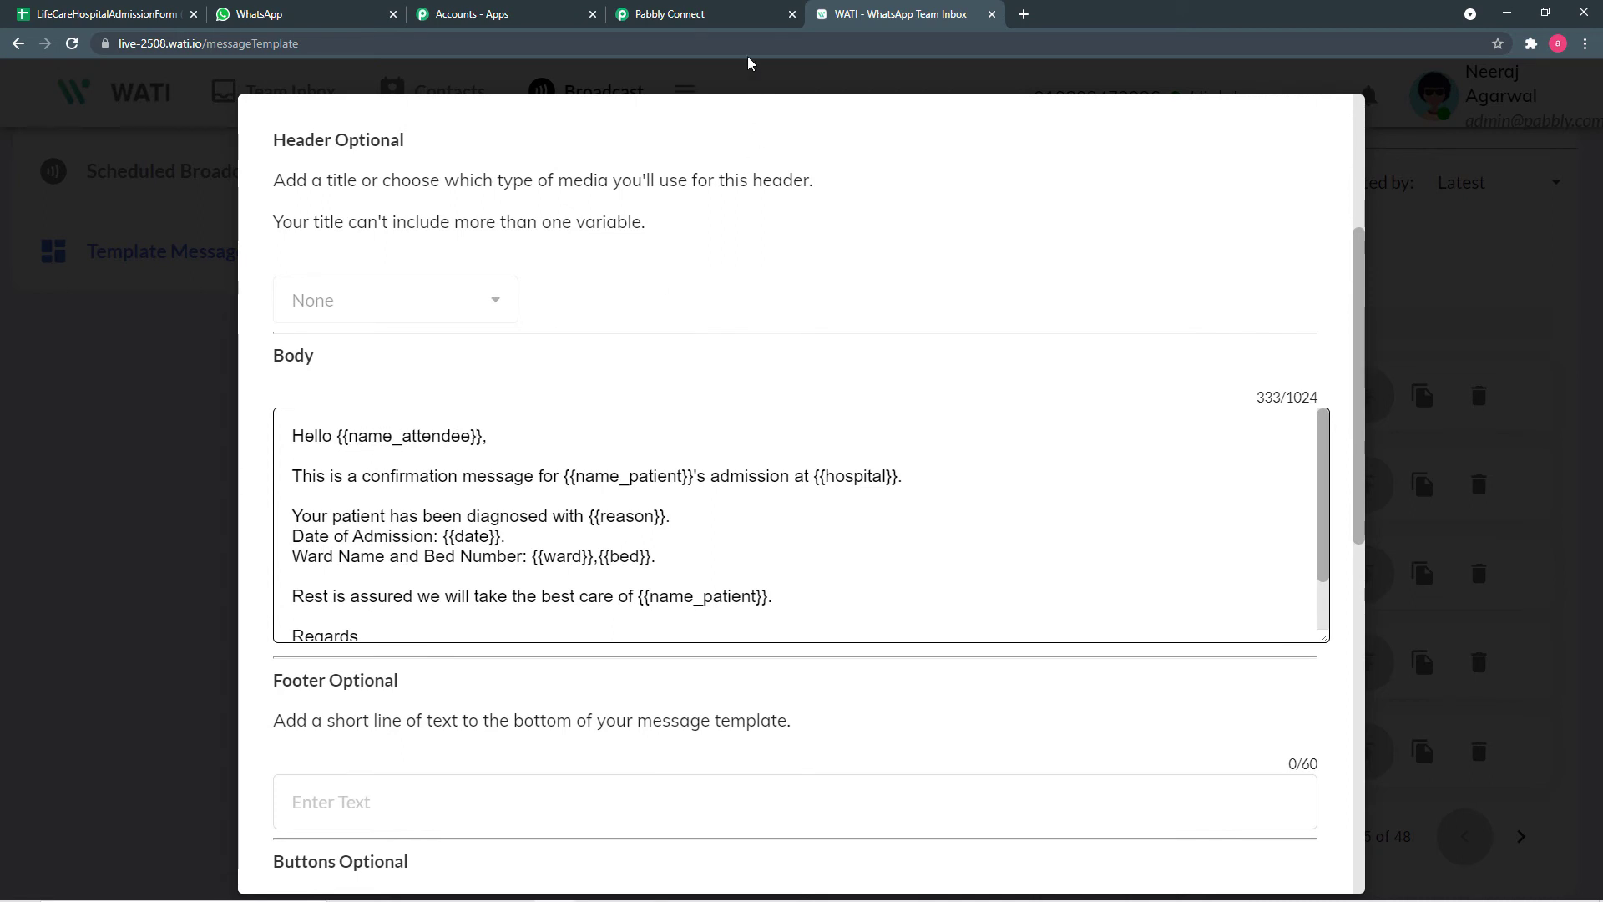
{"action": "left_click", "coordinate": [723, 22]}
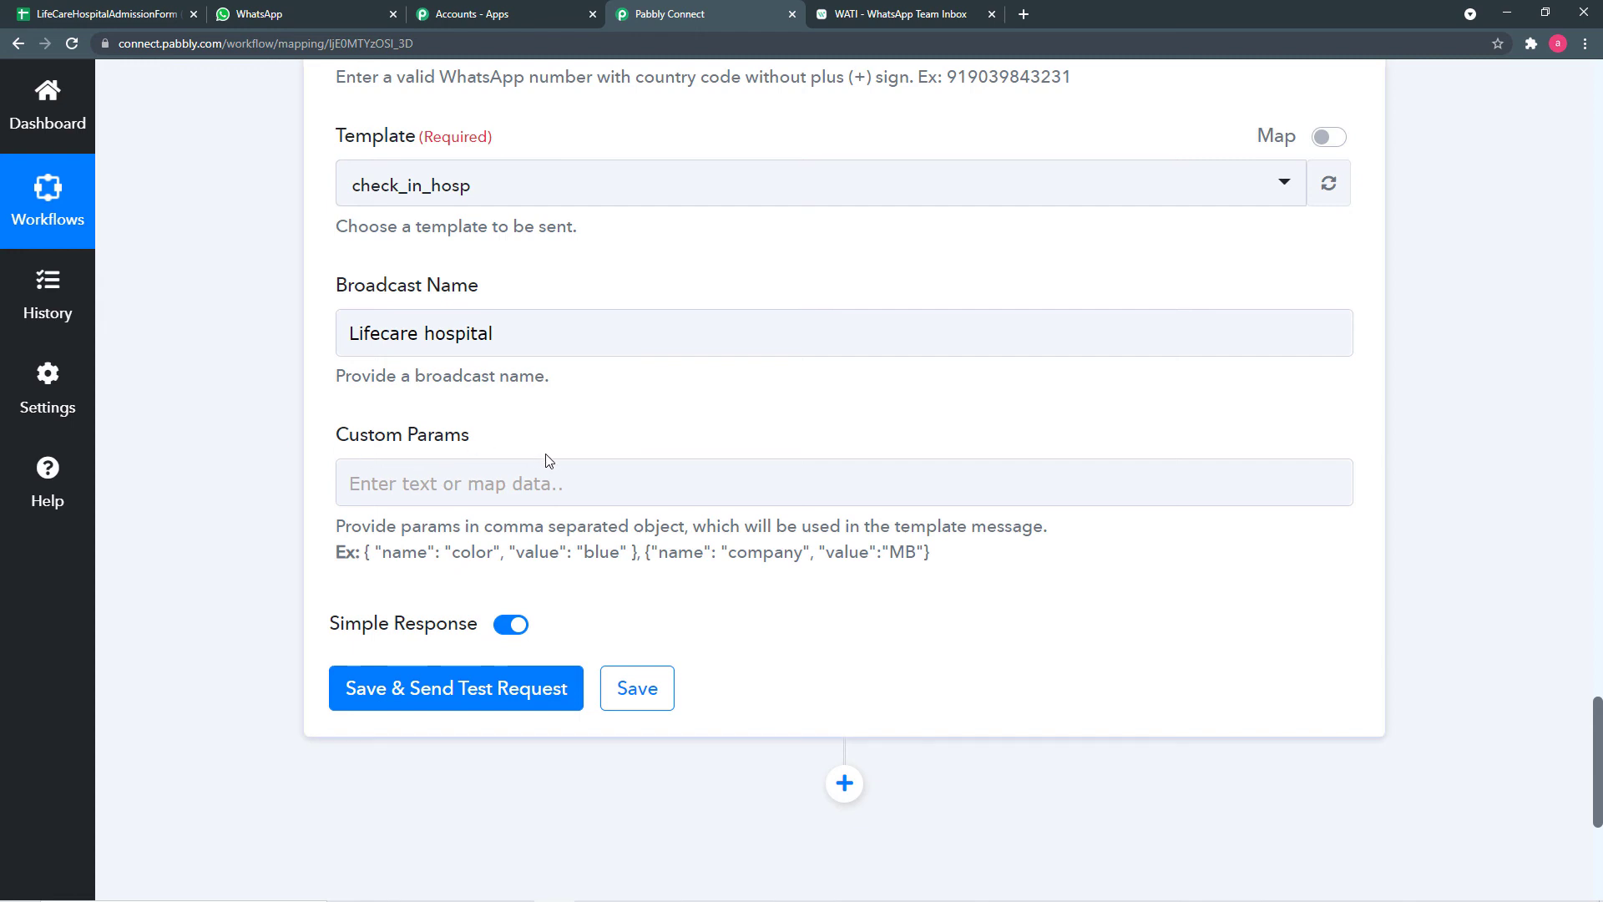
- Copy the example { "name": "color", "value": "blue" } object into Custom Params
{"action": "left_click", "coordinate": [931, 15]}
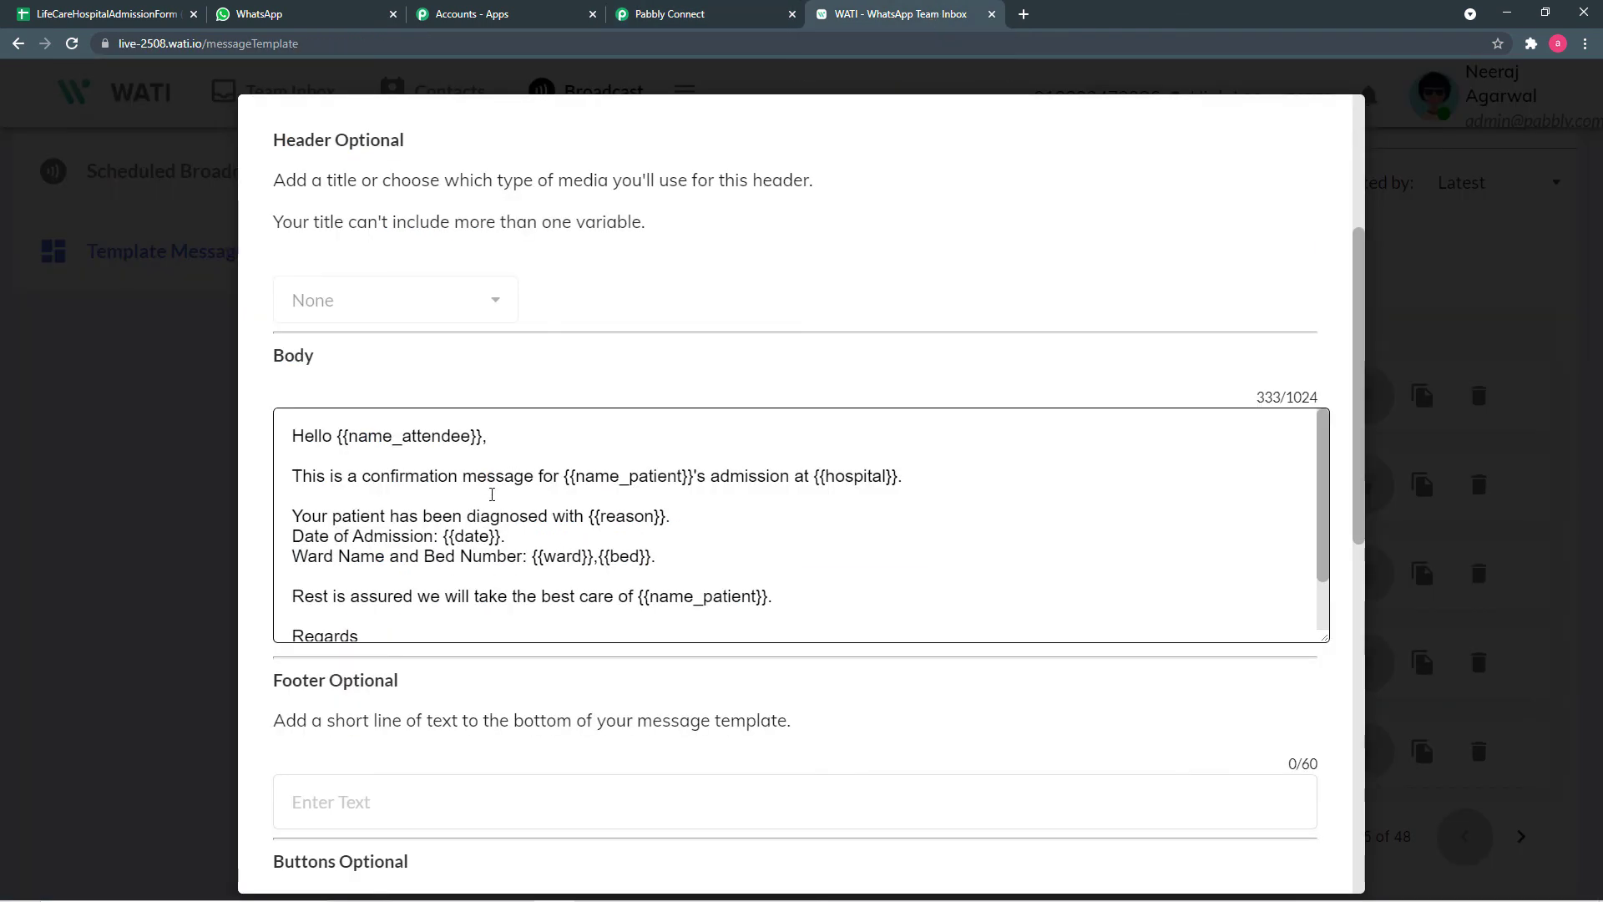
{"action": "left_click", "coordinate": [698, 16]}
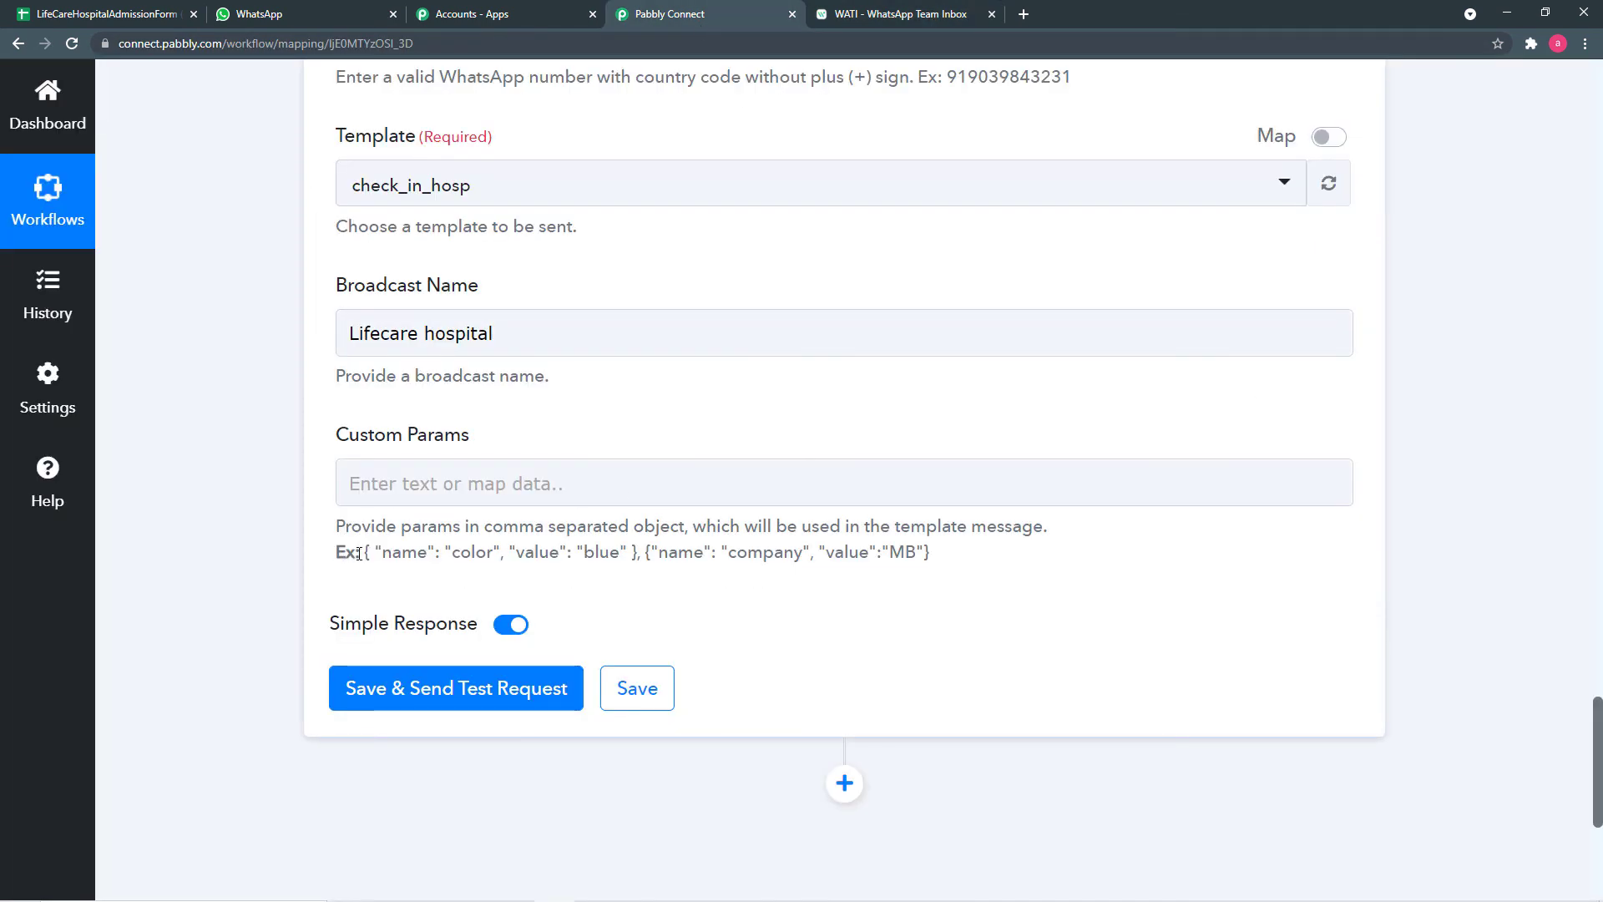
{"action": "left_click_drag", "start_coordinate": [359, 553], "coordinate": [639, 553]}
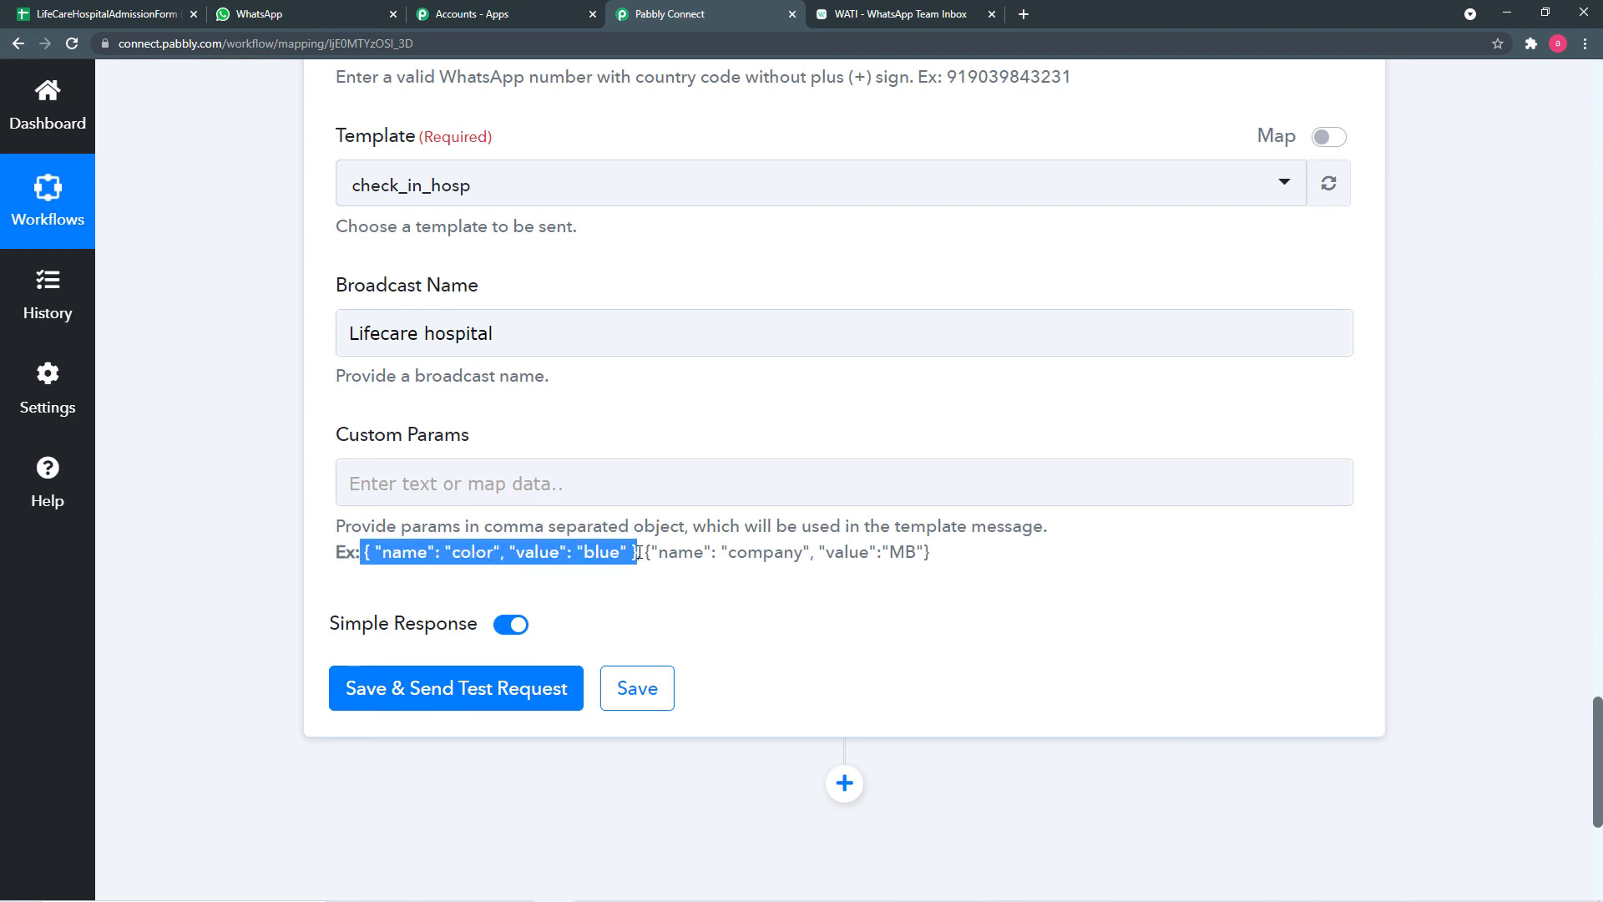
{"action": "right_click", "coordinate": [611, 553]}
{"action": "left_click", "coordinate": [645, 562]}
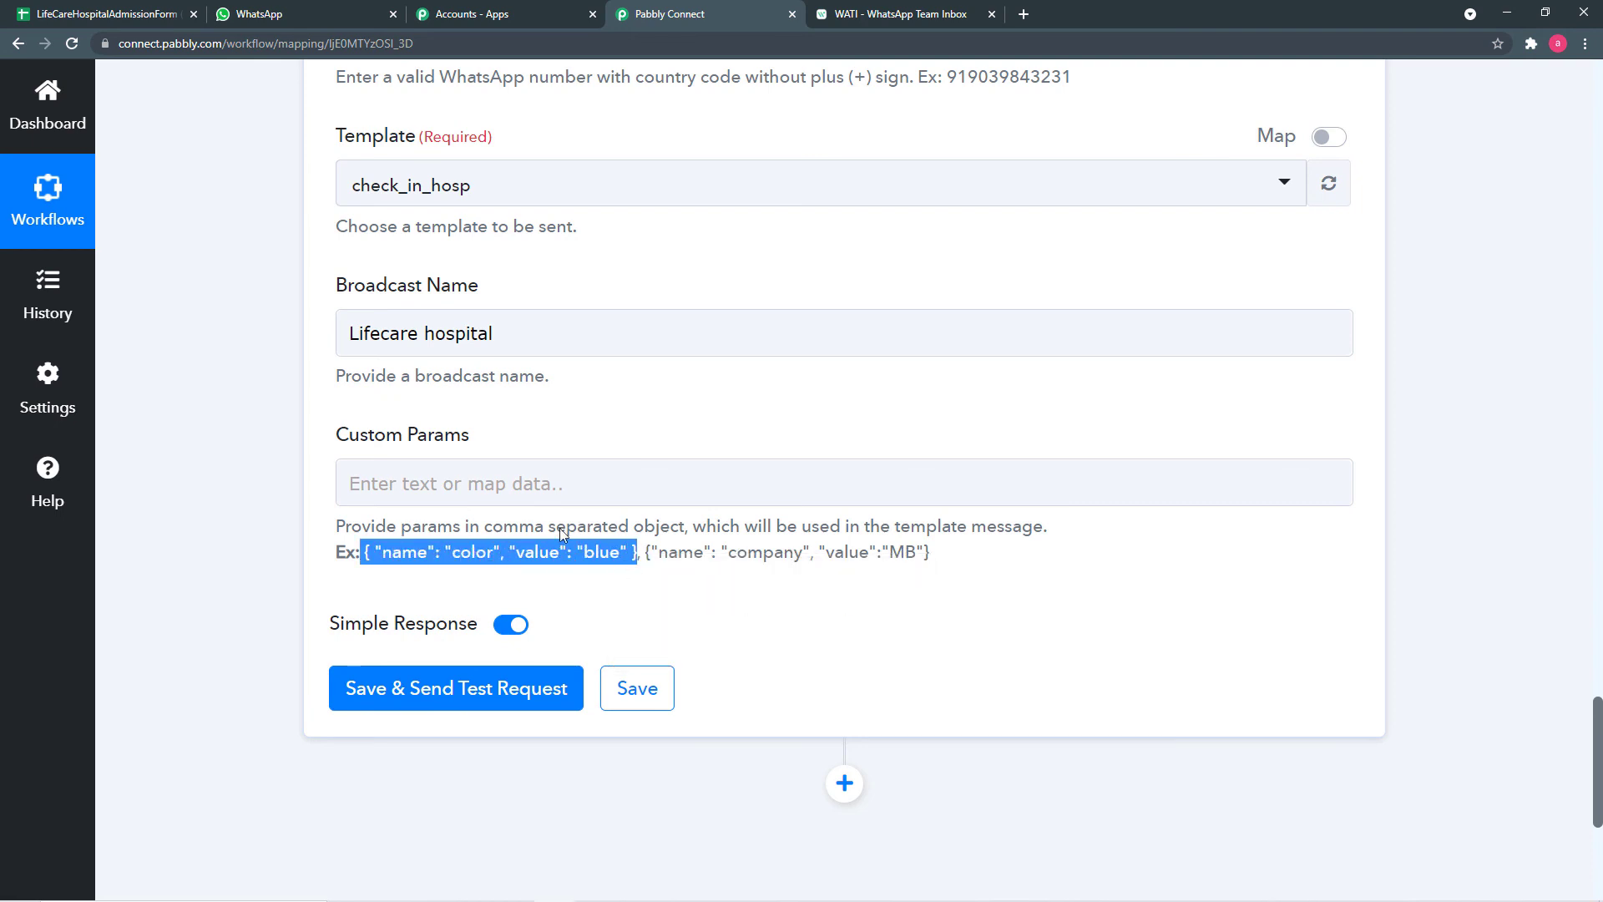
{"action": "right_click", "coordinate": [417, 493]}
{"action": "left_click", "coordinate": [458, 620]}
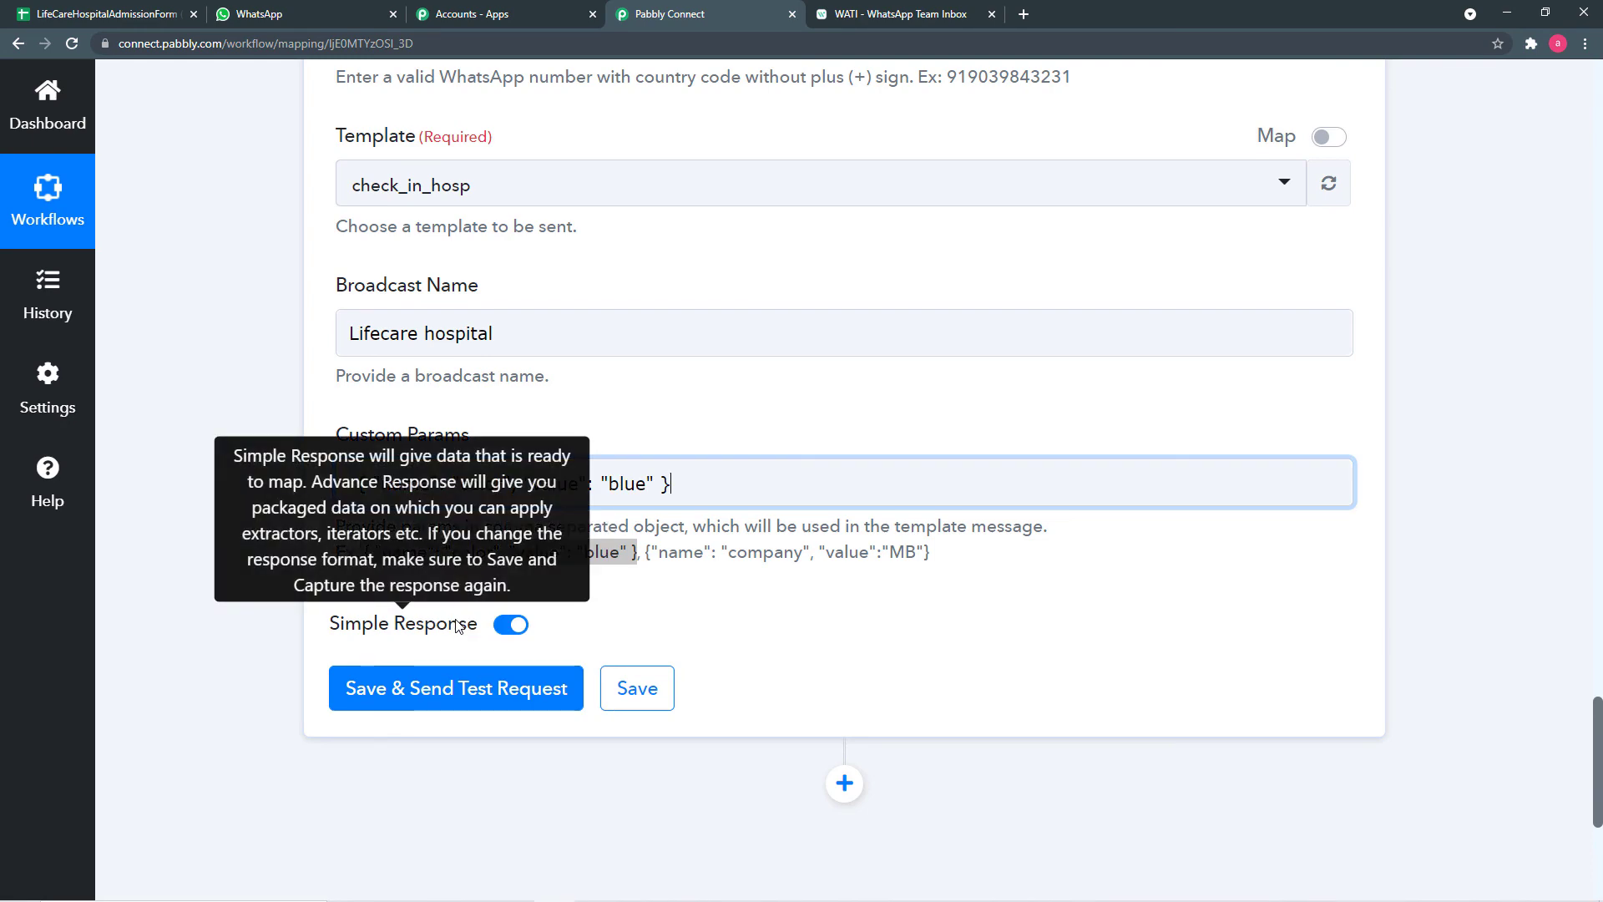
- Append six more comma-separated copies of the example object, giving seven in total
{"action": "left_click", "coordinate": [879, 14]}
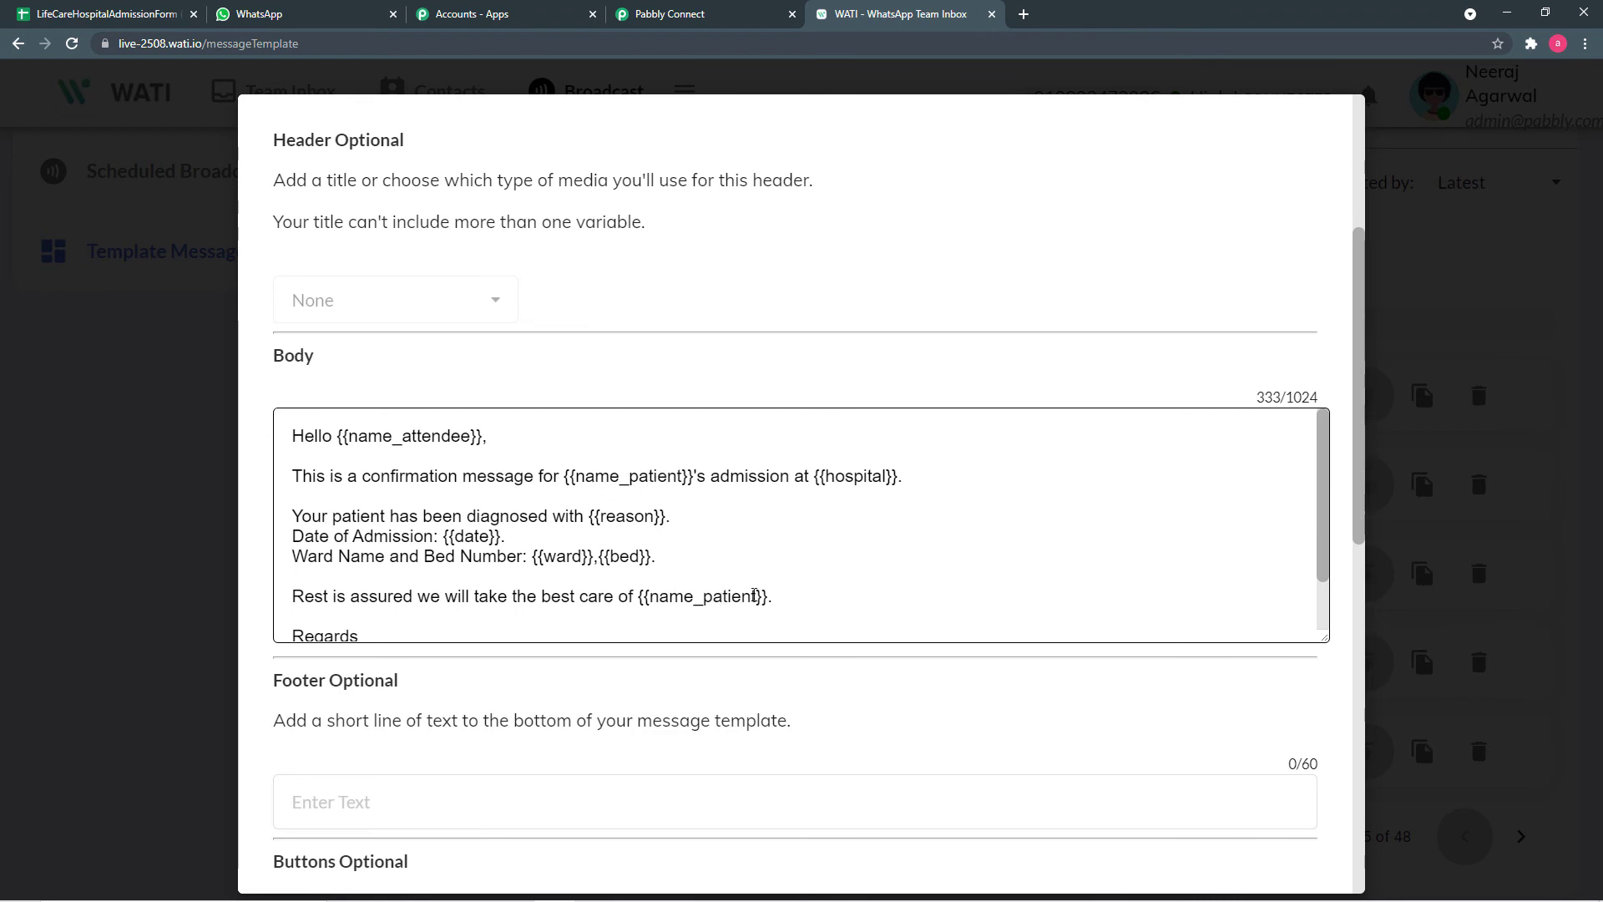
{"action": "left_click", "coordinate": [688, 20]}
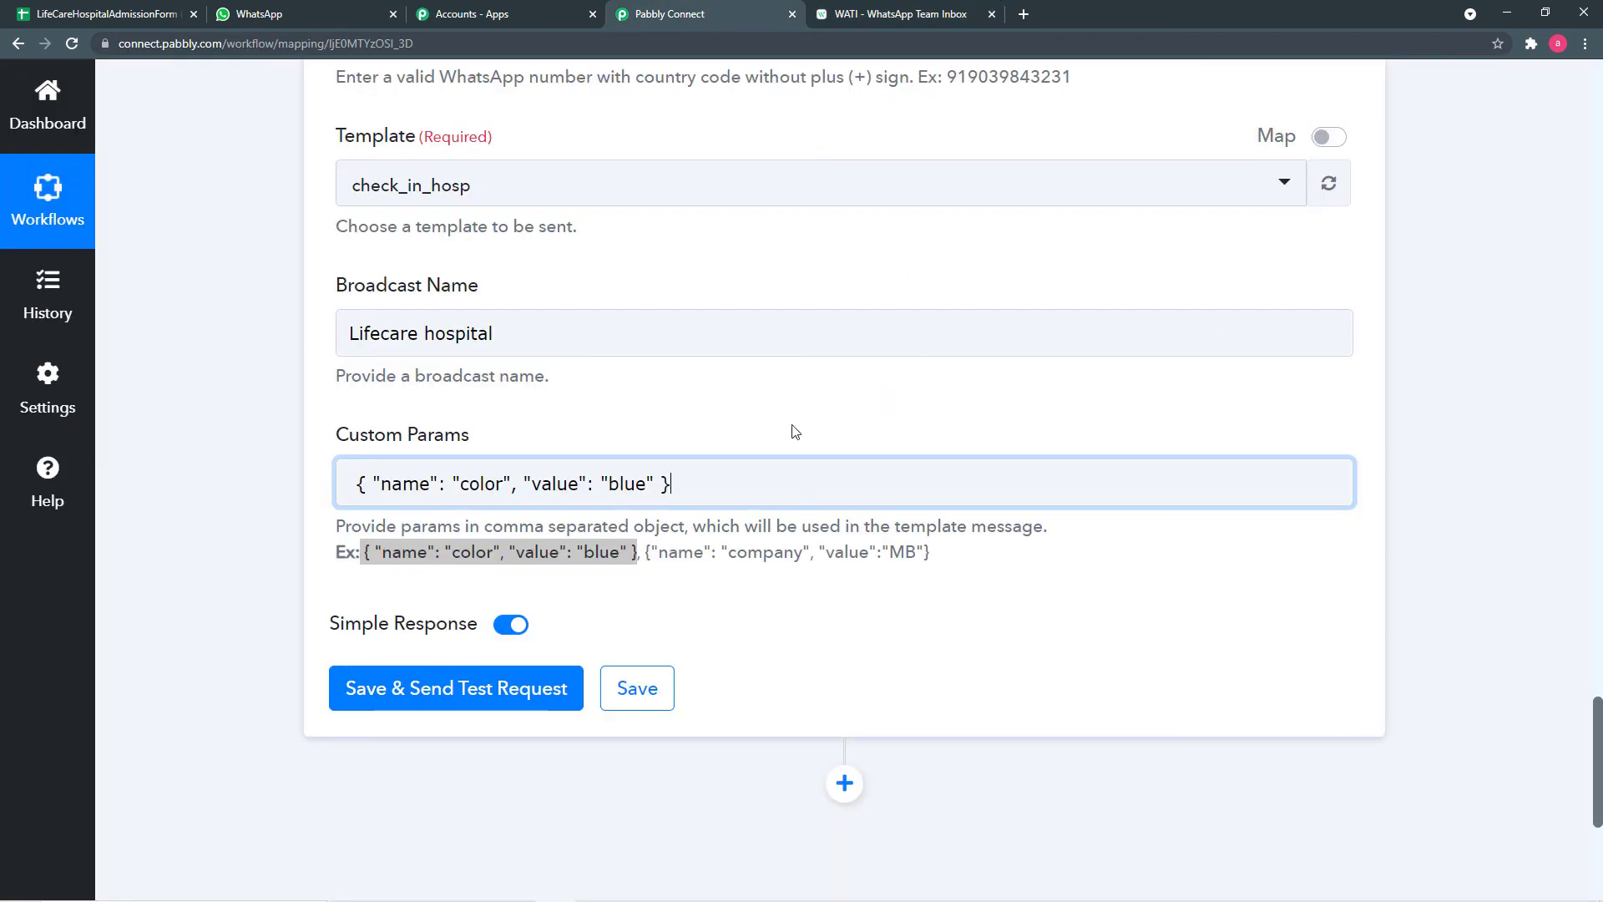
{"action": "type", "text": ","}
{"action": "key", "text": "ctrl+v"}
{"action": "type", "text": ","}
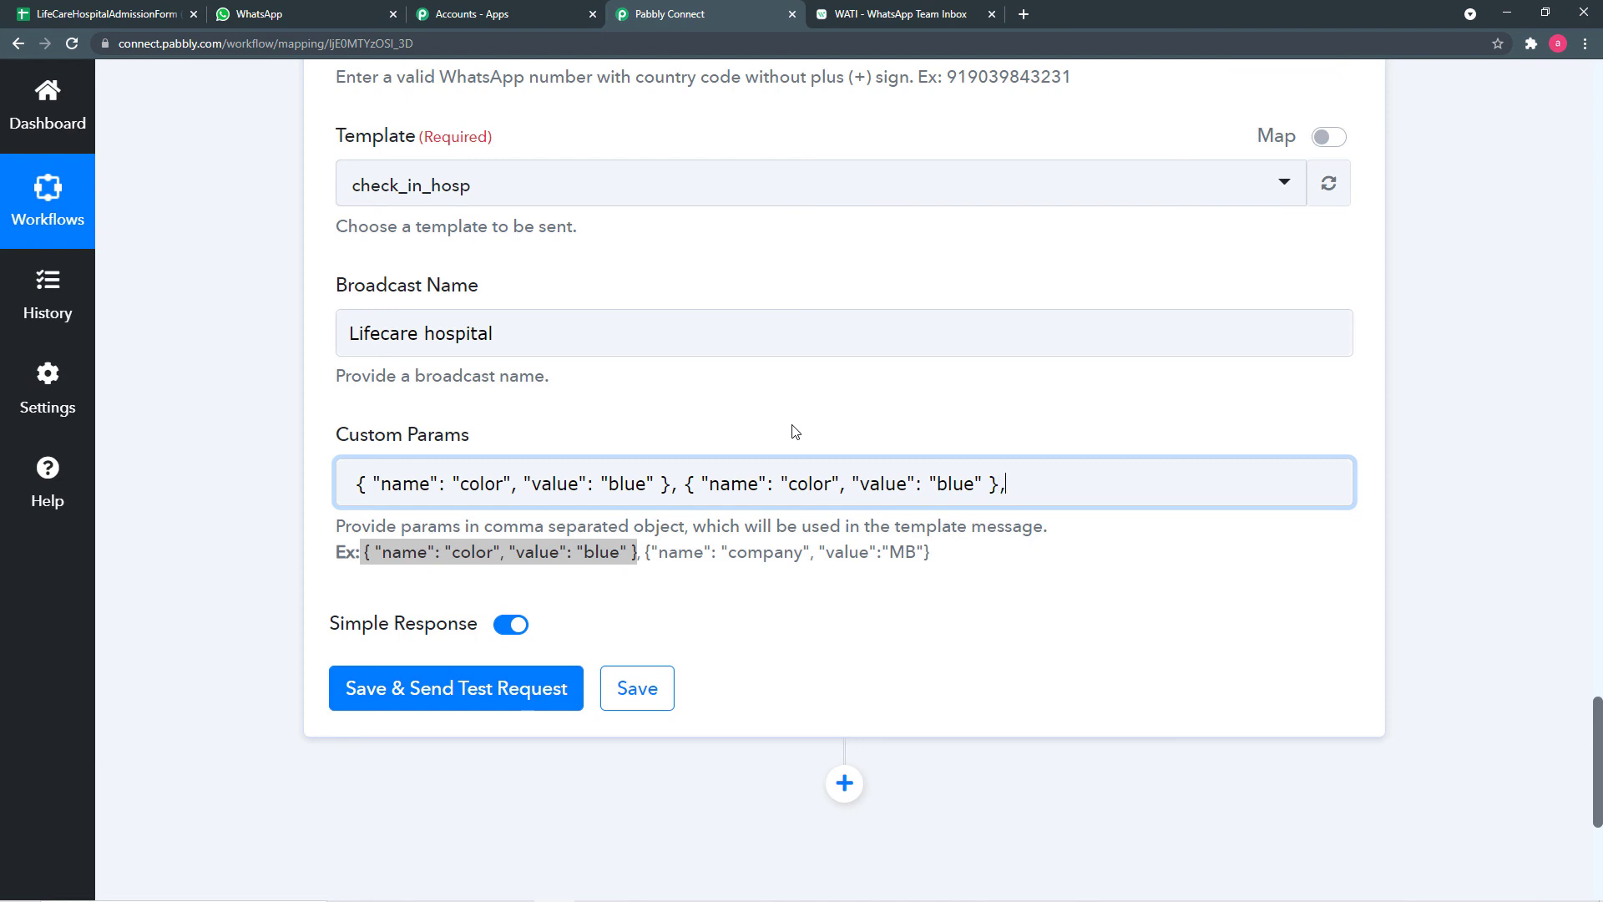
{"action": "key", "text": "ctrl+v"}
{"action": "type", "text": ","}
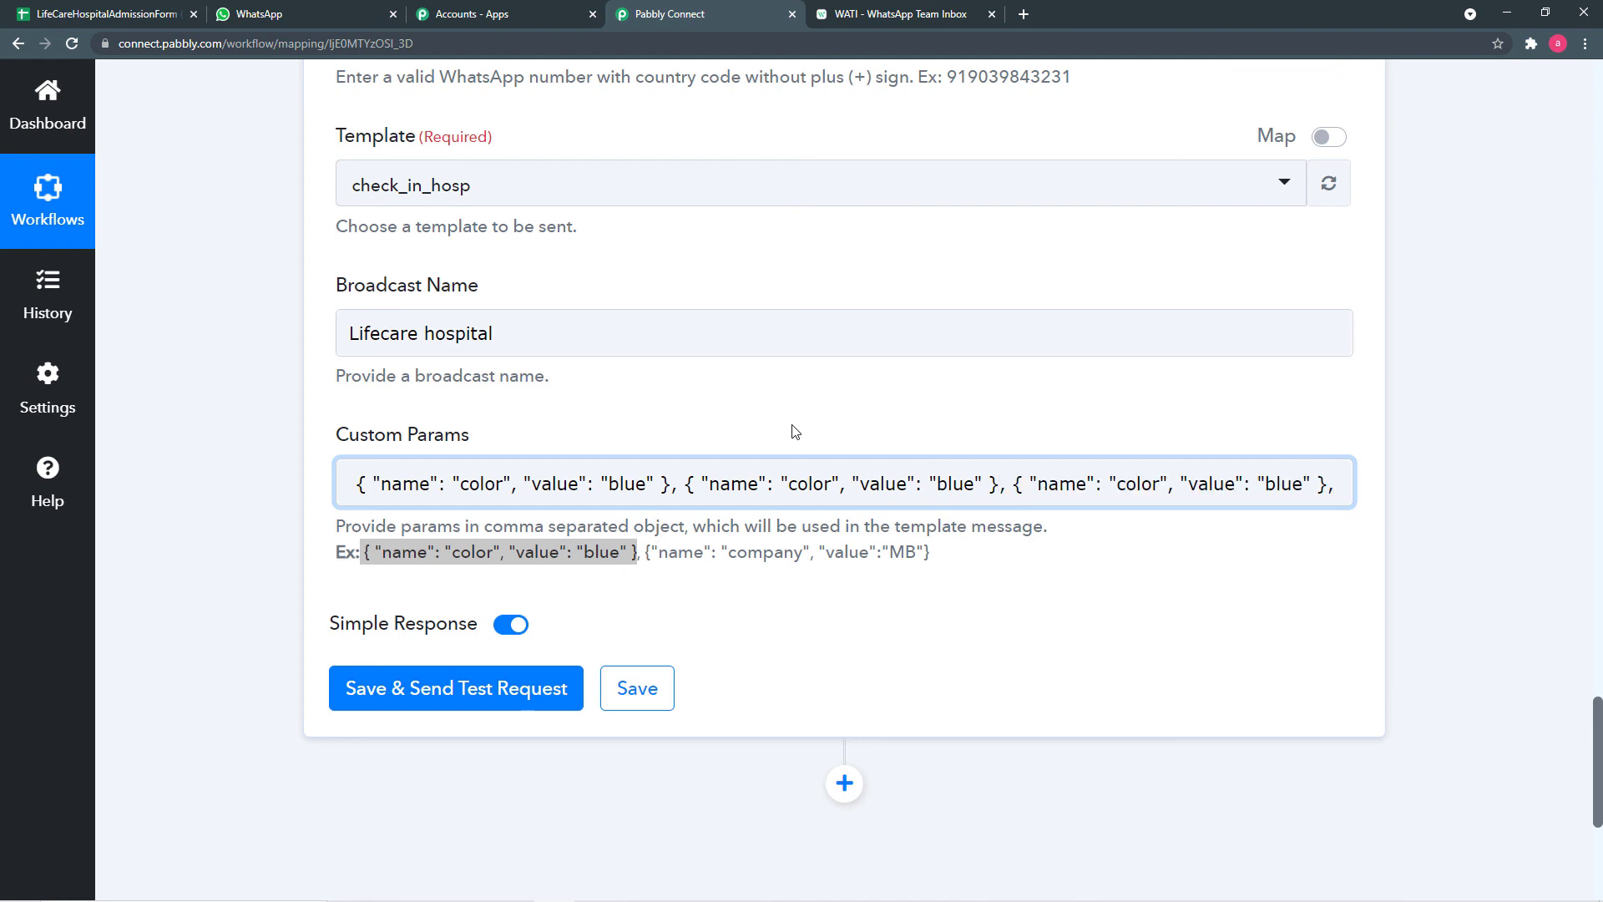
{"action": "key", "text": "ctrl+v"}
{"action": "type", "text": ","}
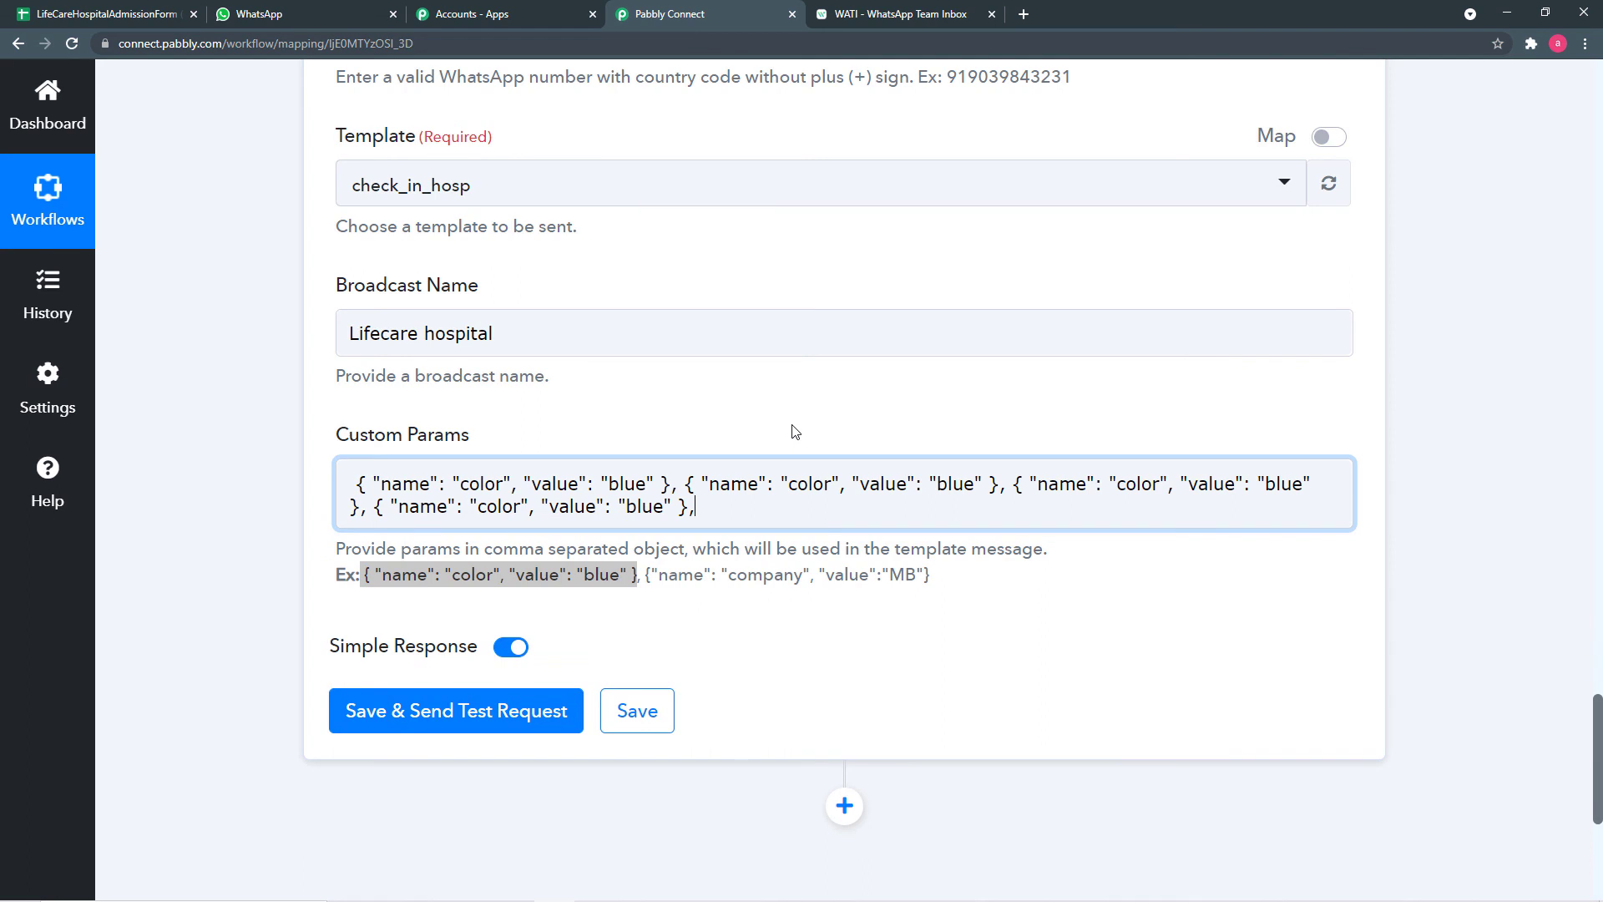
{"action": "type", "text": "{ \"name\": \"color\", \"value\": \"blue\" }"}
{"action": "type", "text": ","}
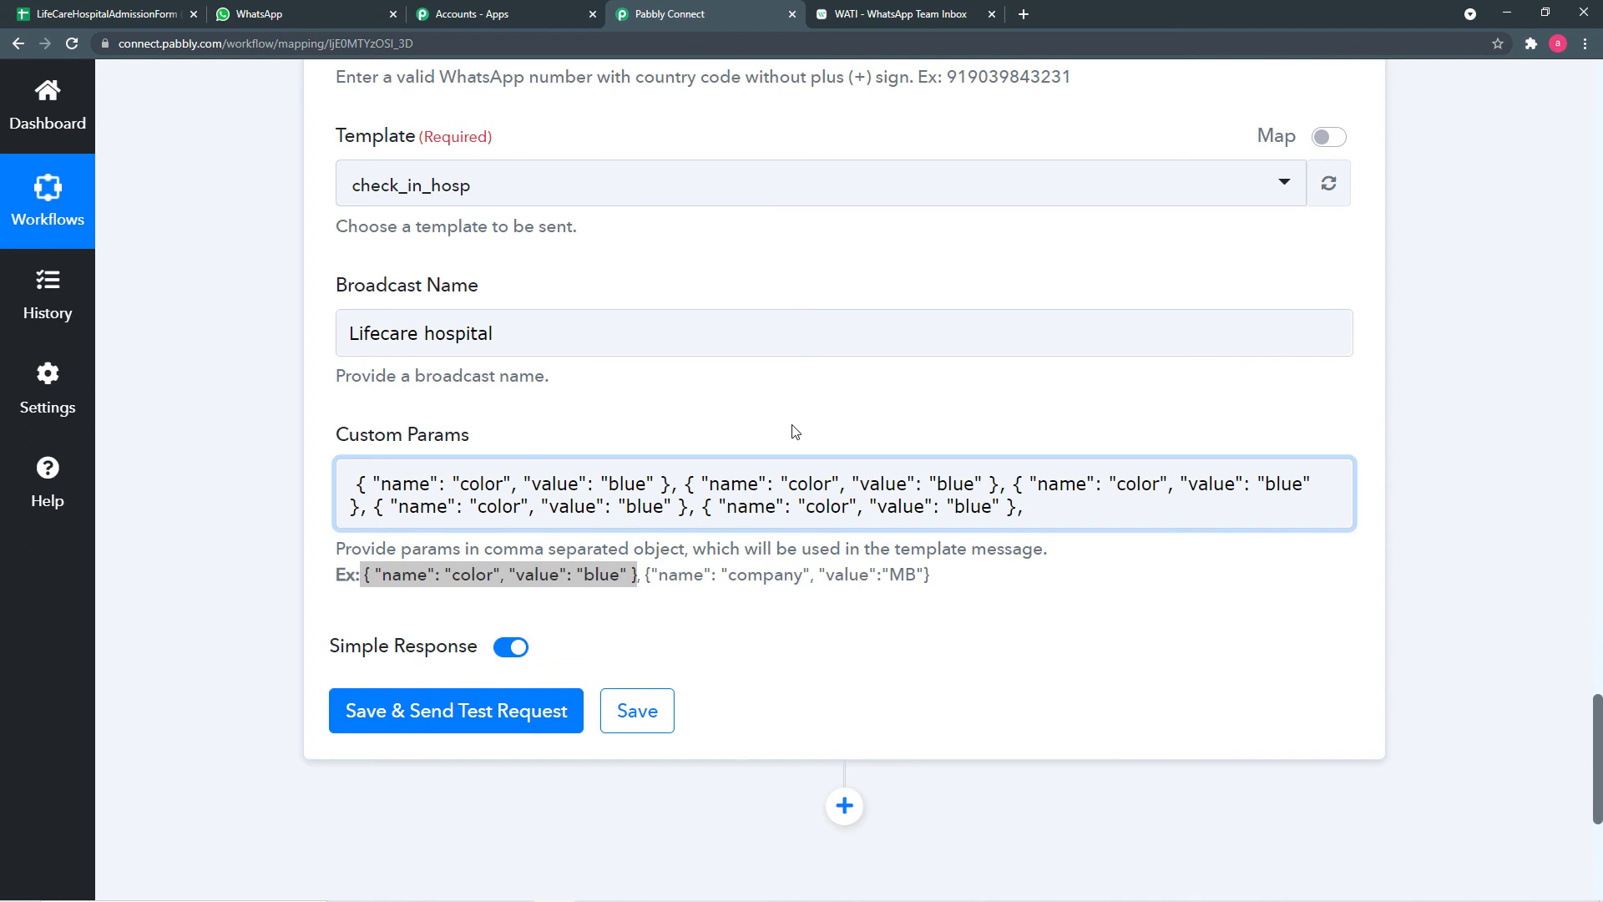
{"action": "type", "text": "{ \"name\": \"color\", \"value\": \"blue\" }"}
{"action": "type", "text": ","}
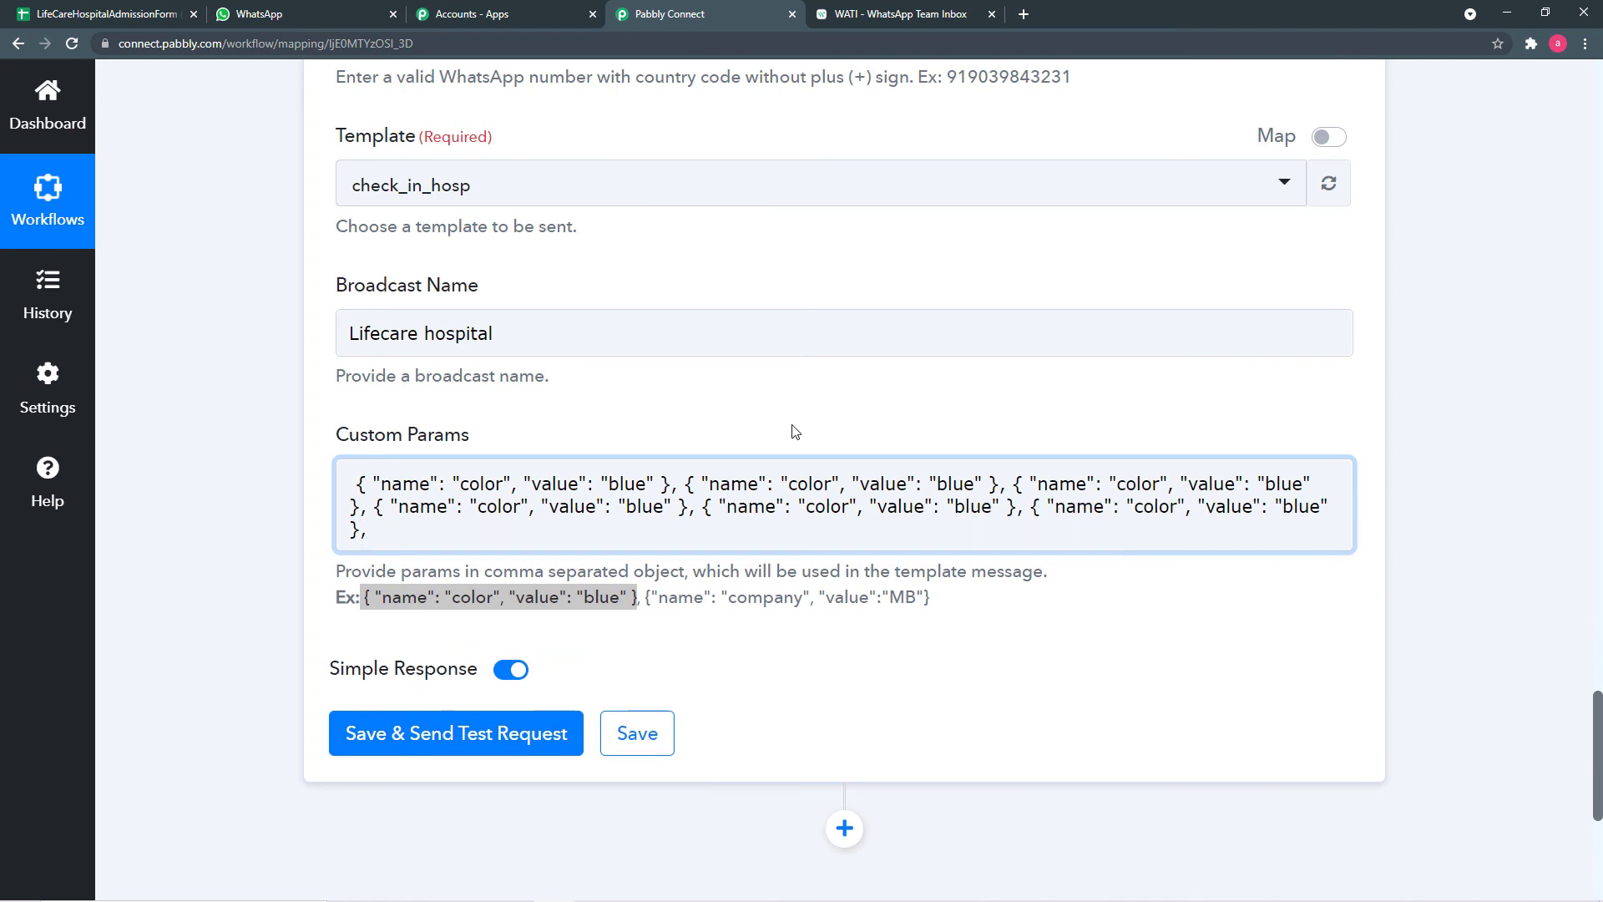
{"action": "type", "text": "{ \"name\": \"color\", \"value\": \"blue\" }"}
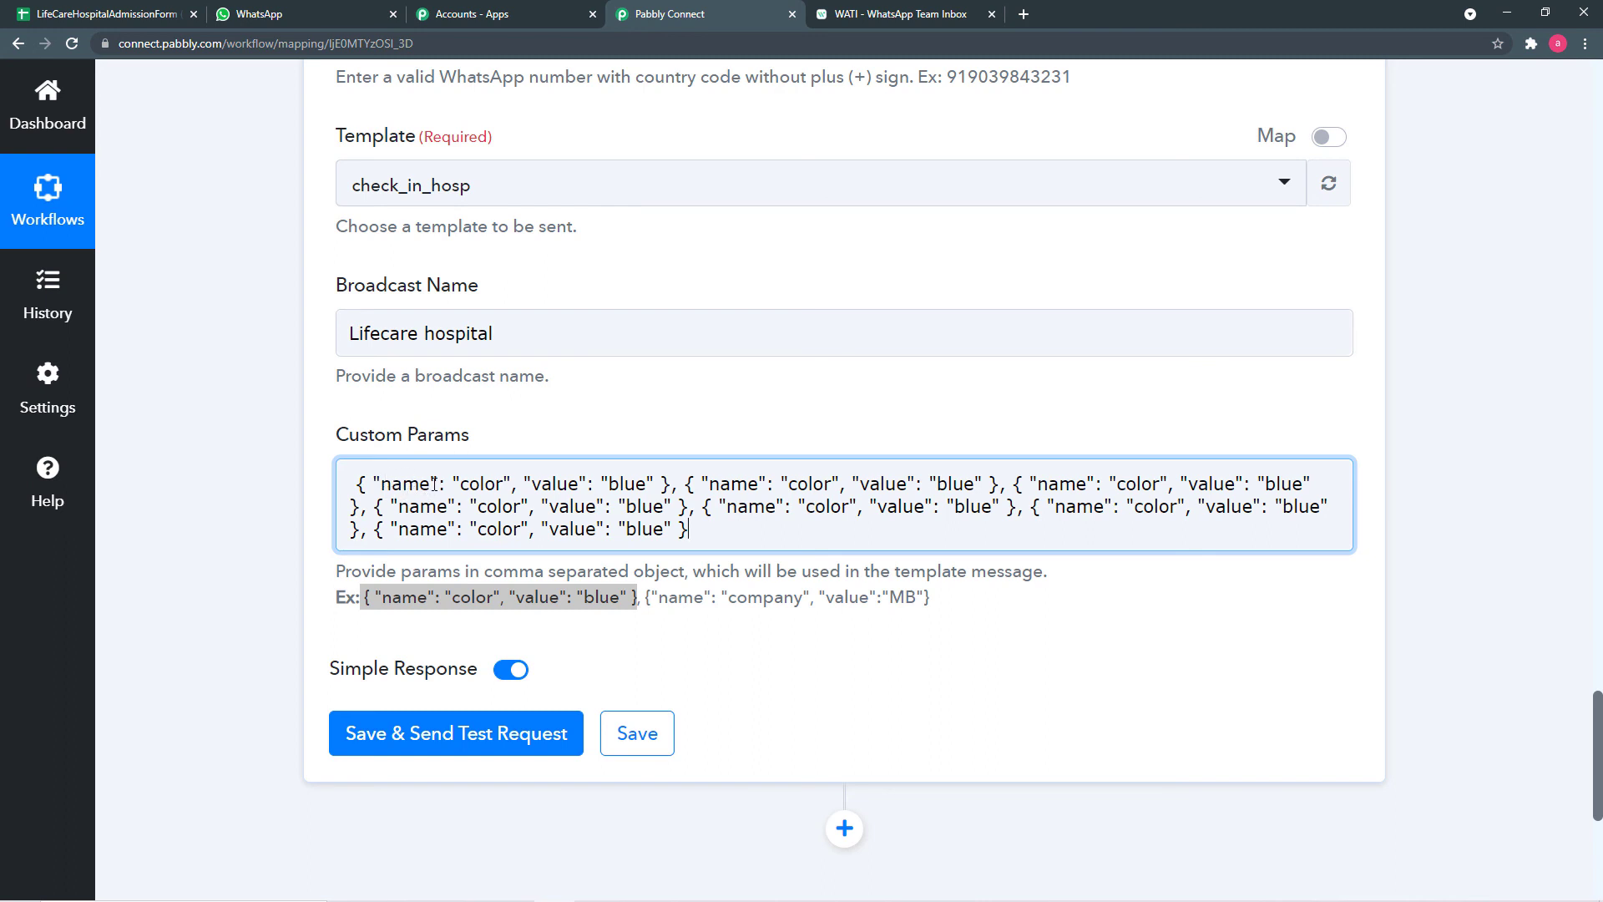
- Replace 'color' with name_attendee copied from the WATI template and delete 'blue' in the first parameter
{"action": "left_click", "coordinate": [504, 491]}
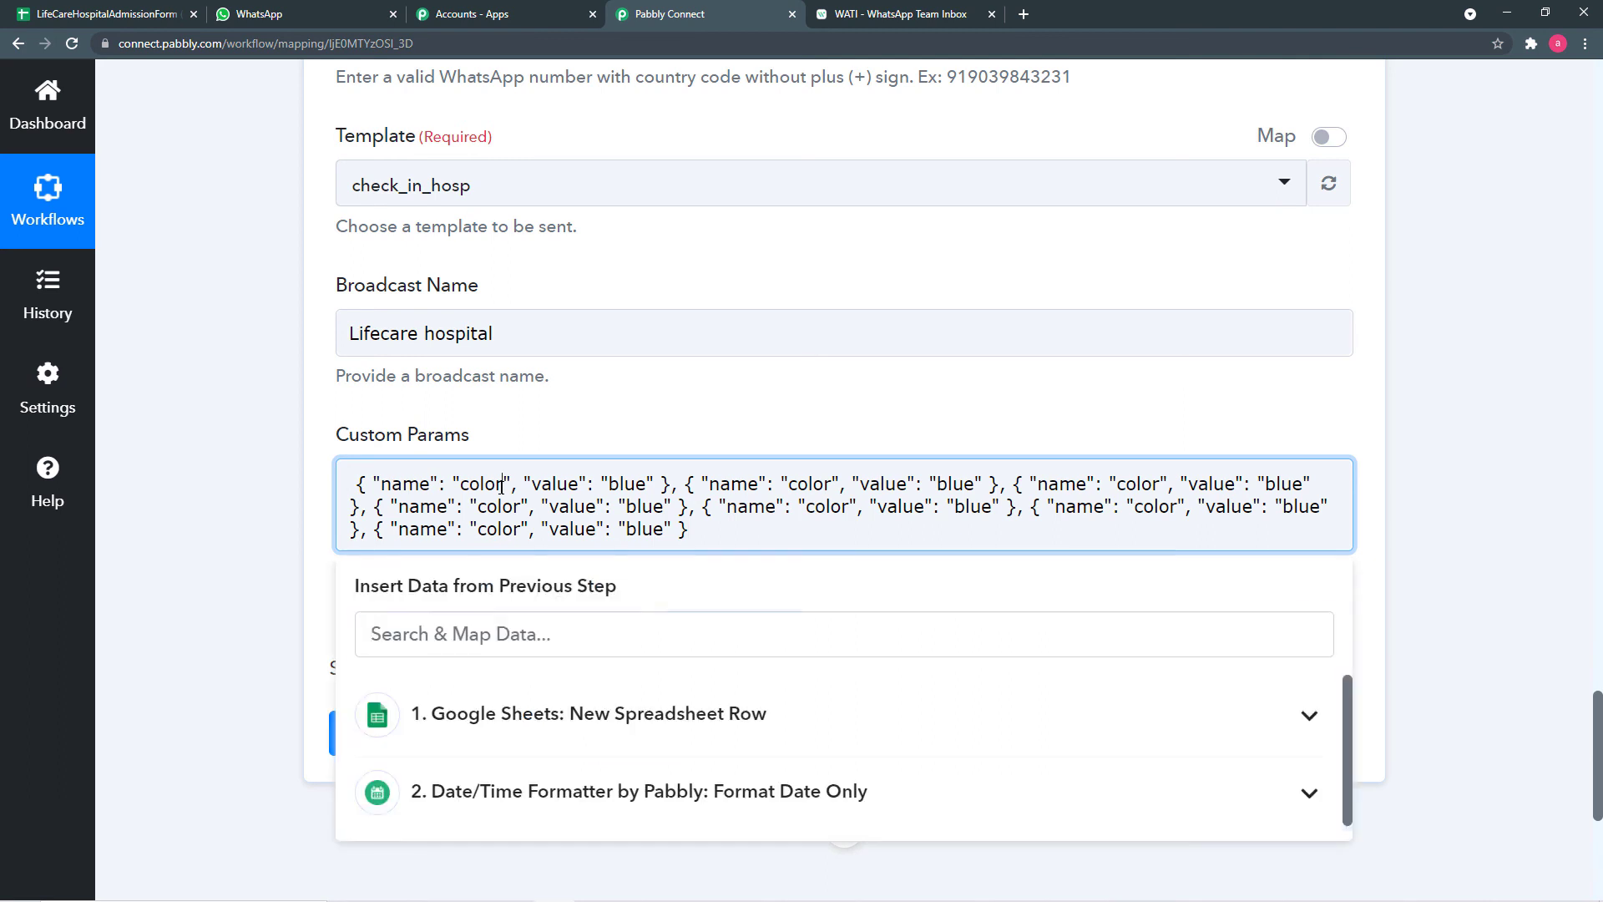
{"action": "key", "text": "BackSpace"}
{"action": "key", "text": "BackSpace"}
{"action": "key", "text": "BackSpace"}
{"action": "key", "text": "BackSpace"}
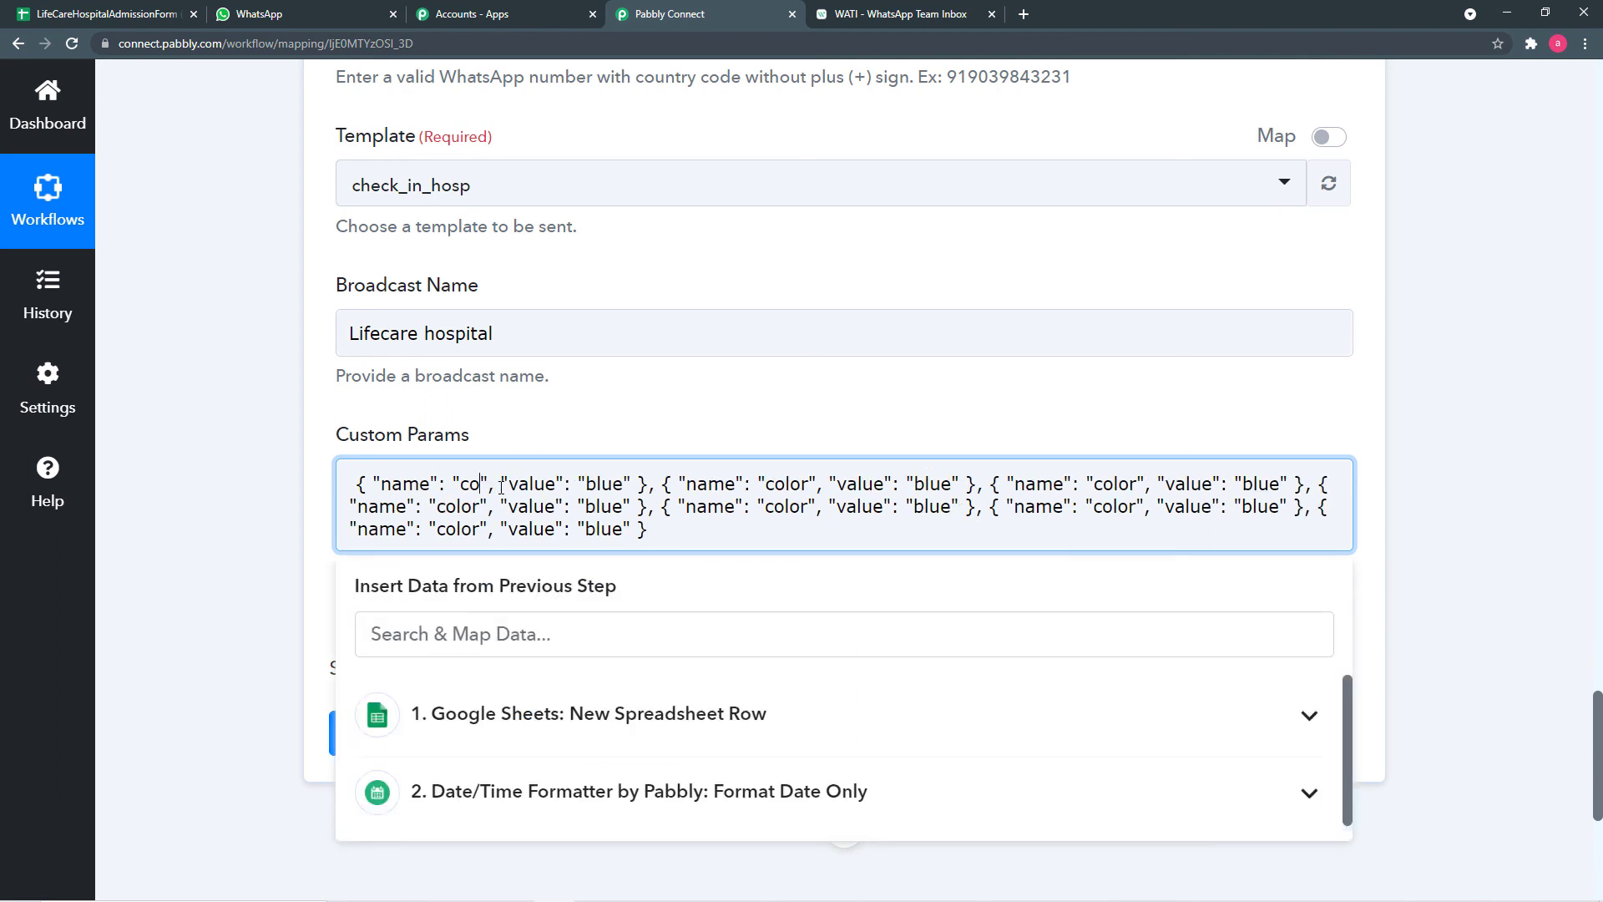
{"action": "key", "text": "BackSpace"}
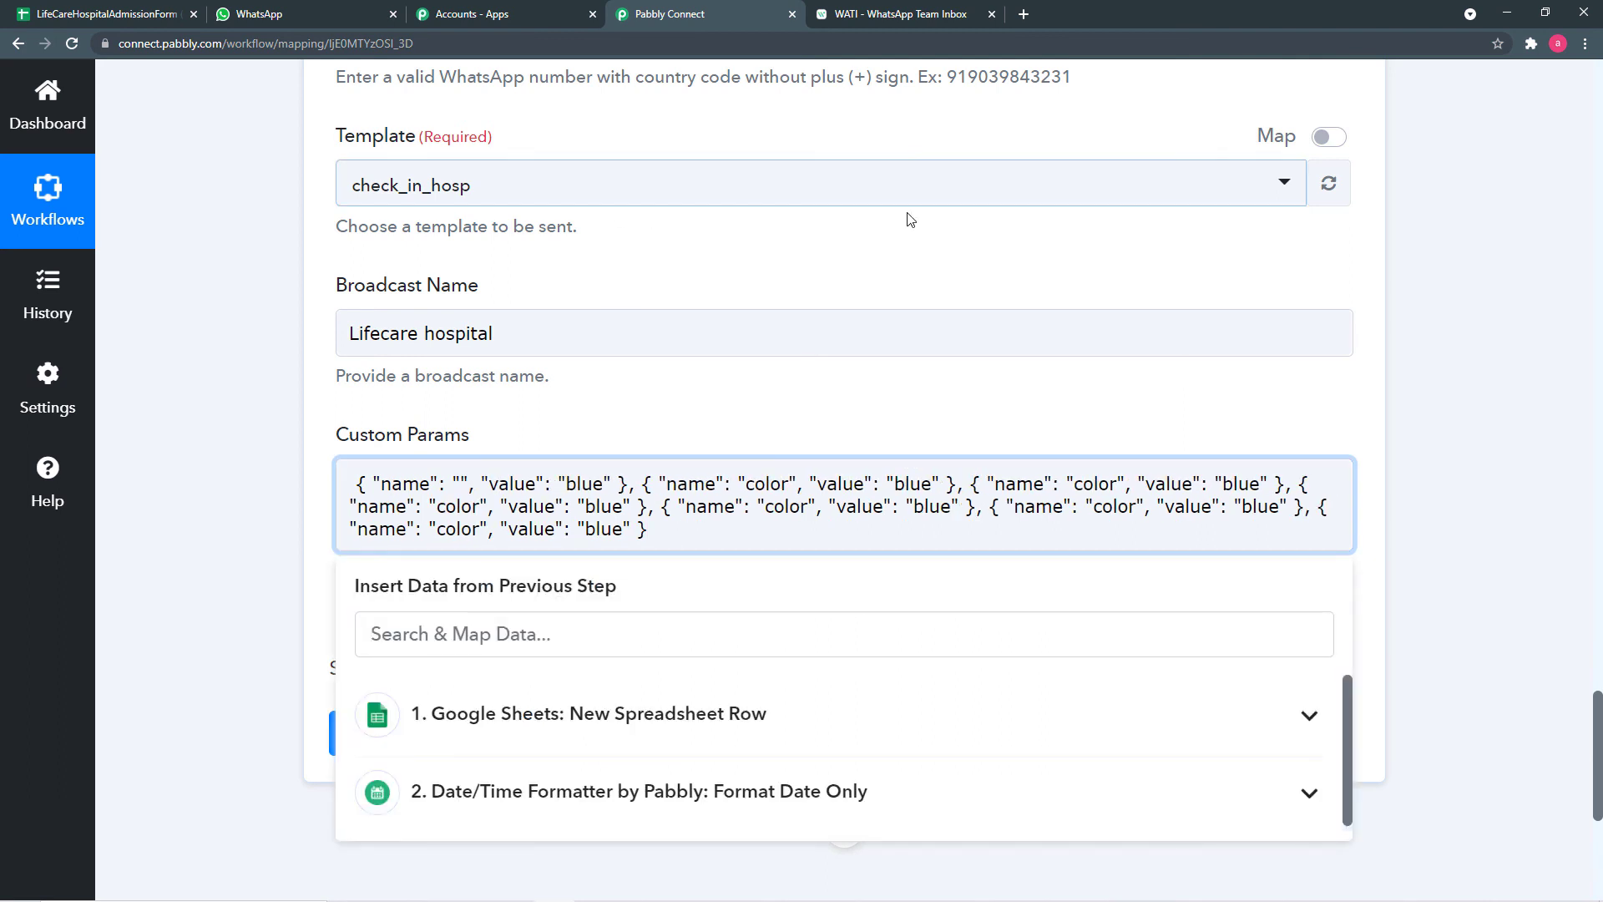
{"action": "left_click", "coordinate": [864, 16]}
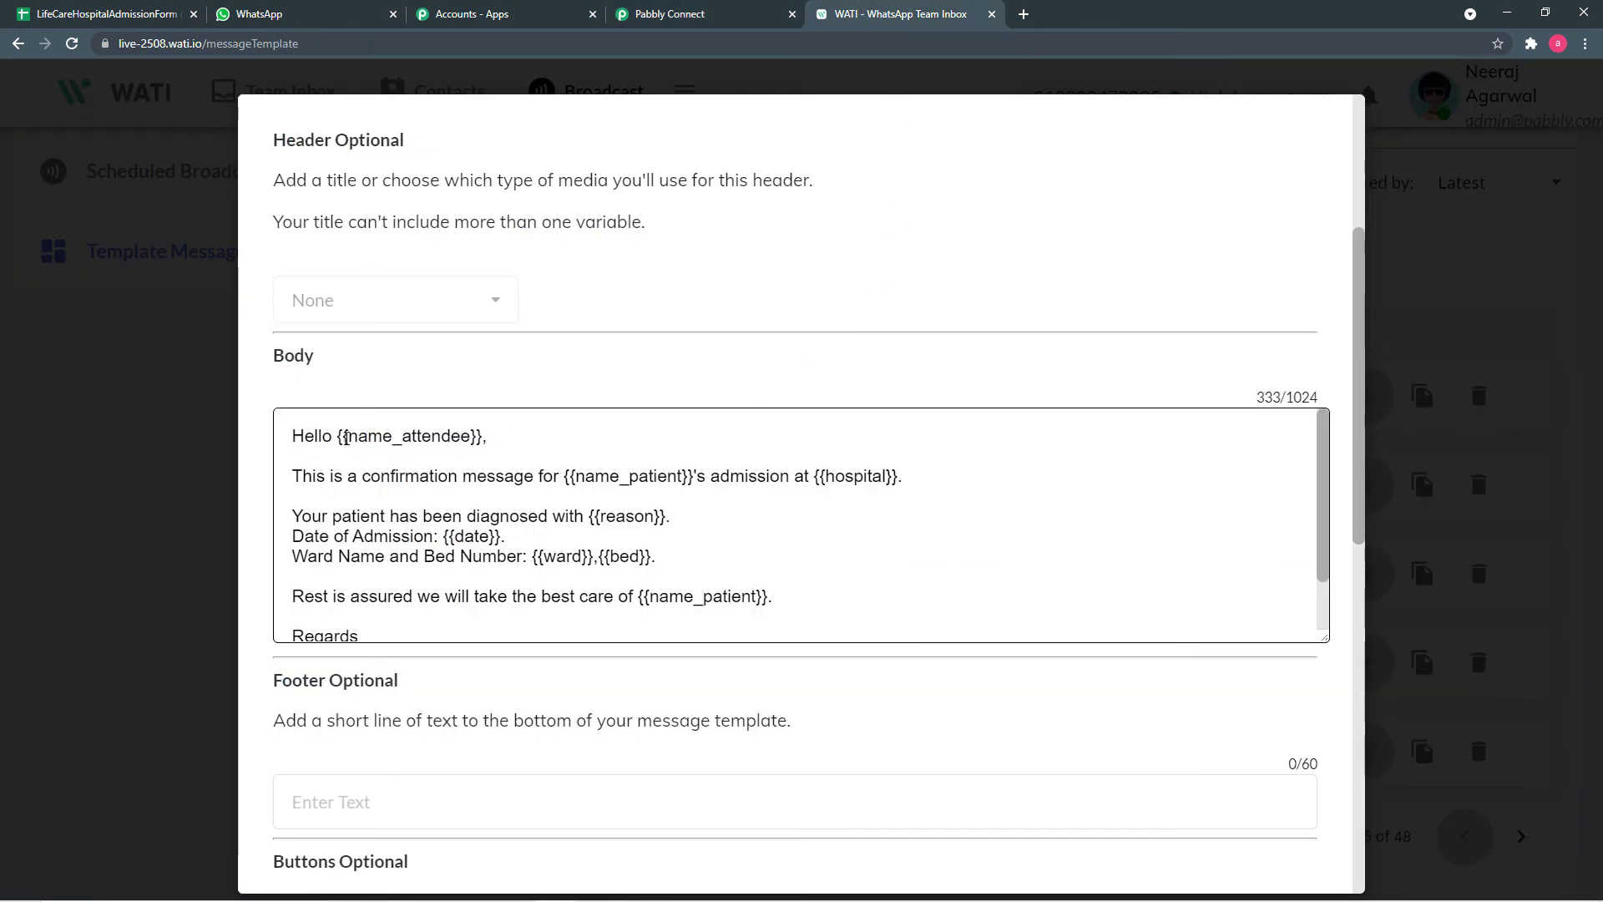
{"action": "left_click_drag", "start_coordinate": [348, 436], "coordinate": [468, 438]}
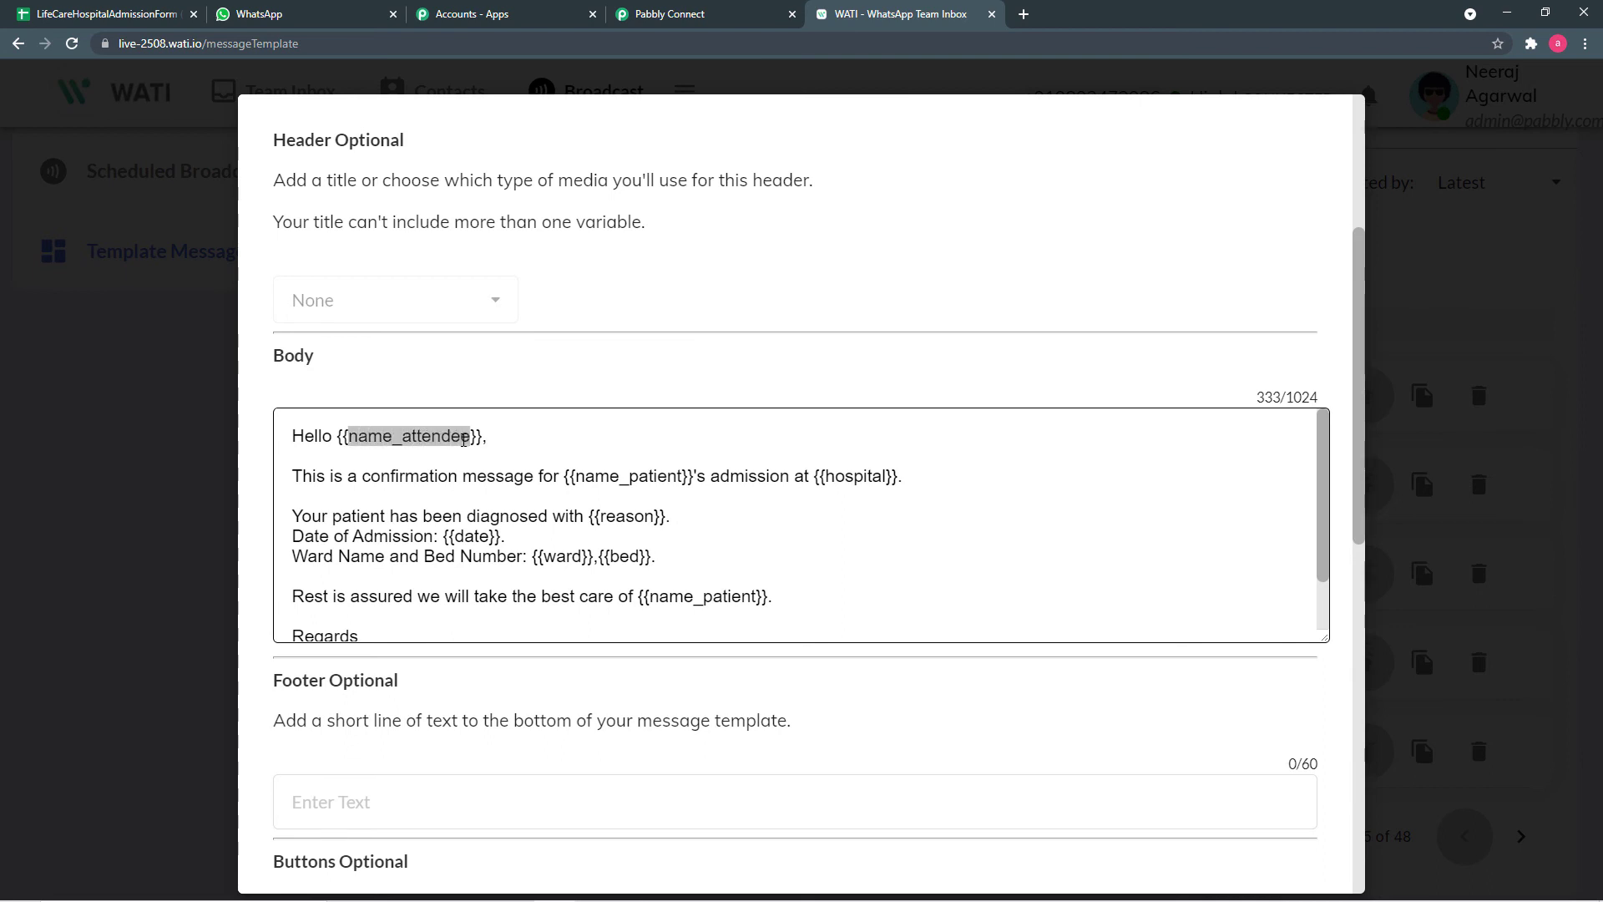
{"action": "right_click", "coordinate": [469, 437]}
{"action": "left_click", "coordinate": [483, 451]}
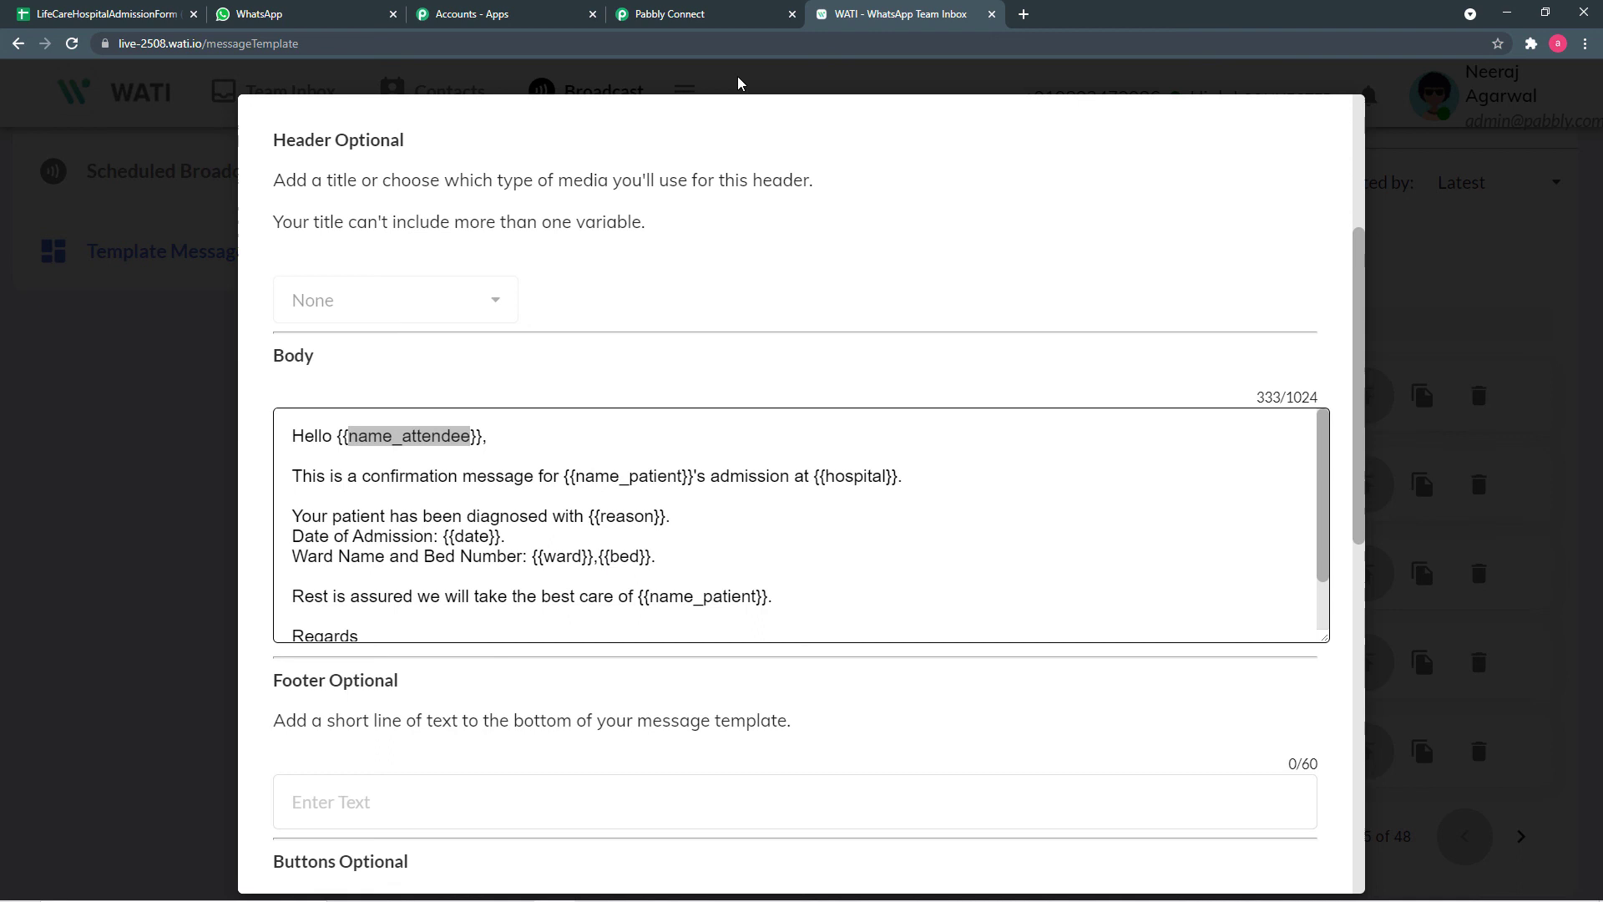
{"action": "left_click", "coordinate": [705, 20]}
{"action": "key", "text": "ctrl+v"}
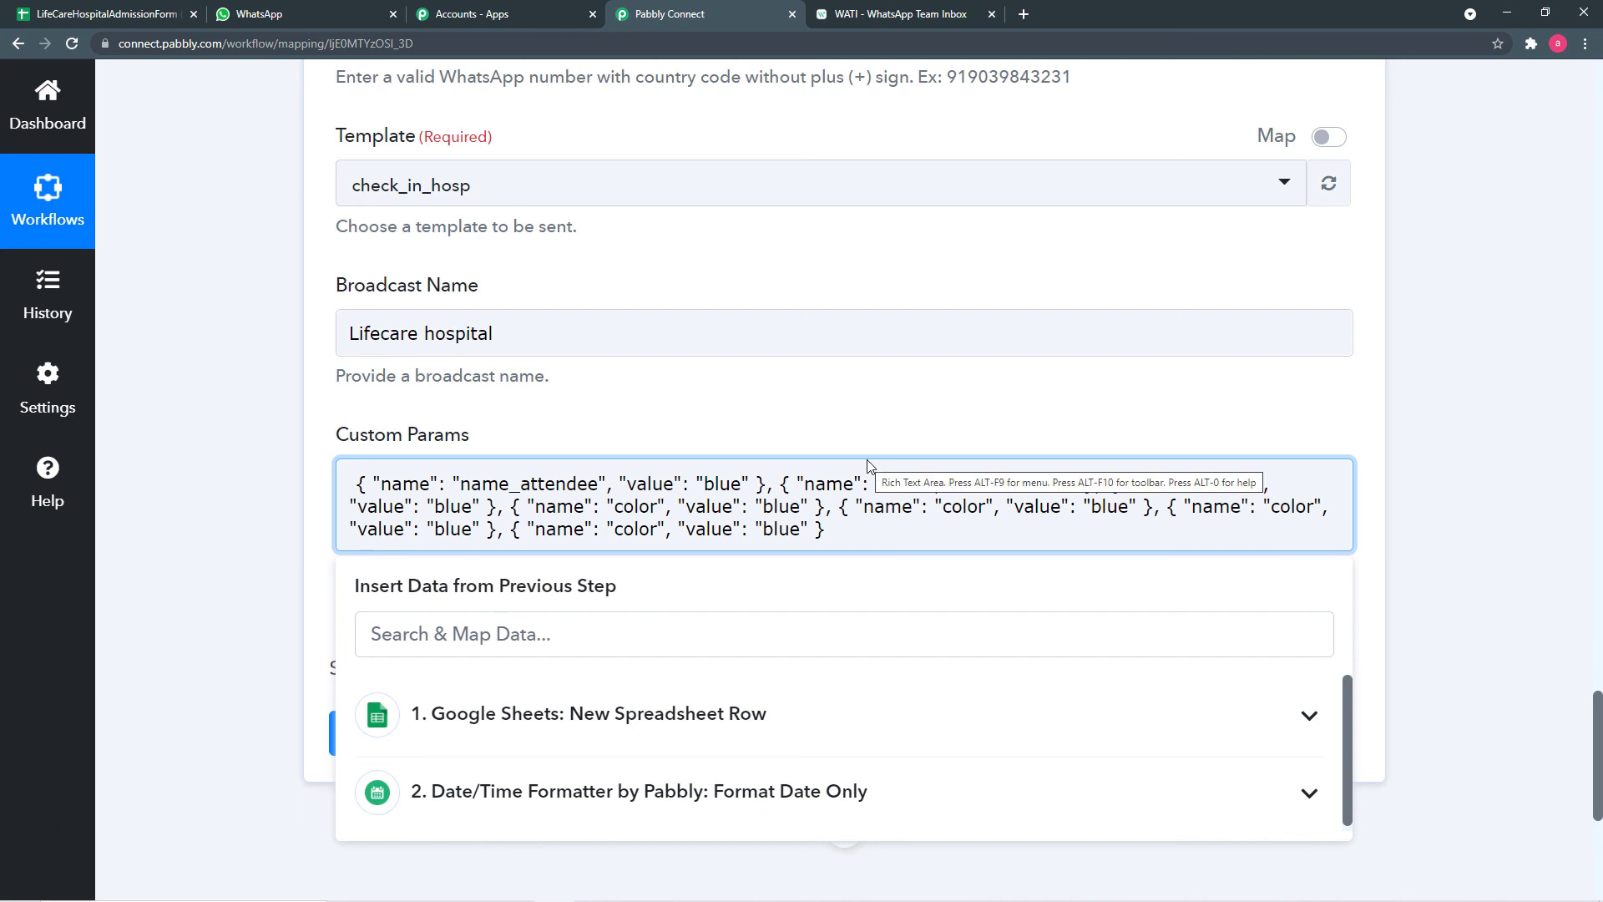
{"action": "key", "text": "BackSpace"}
{"action": "key", "text": "BackSpace"}
{"action": "key", "text": "BackSpace"}
{"action": "key", "text": "BackSpace"}
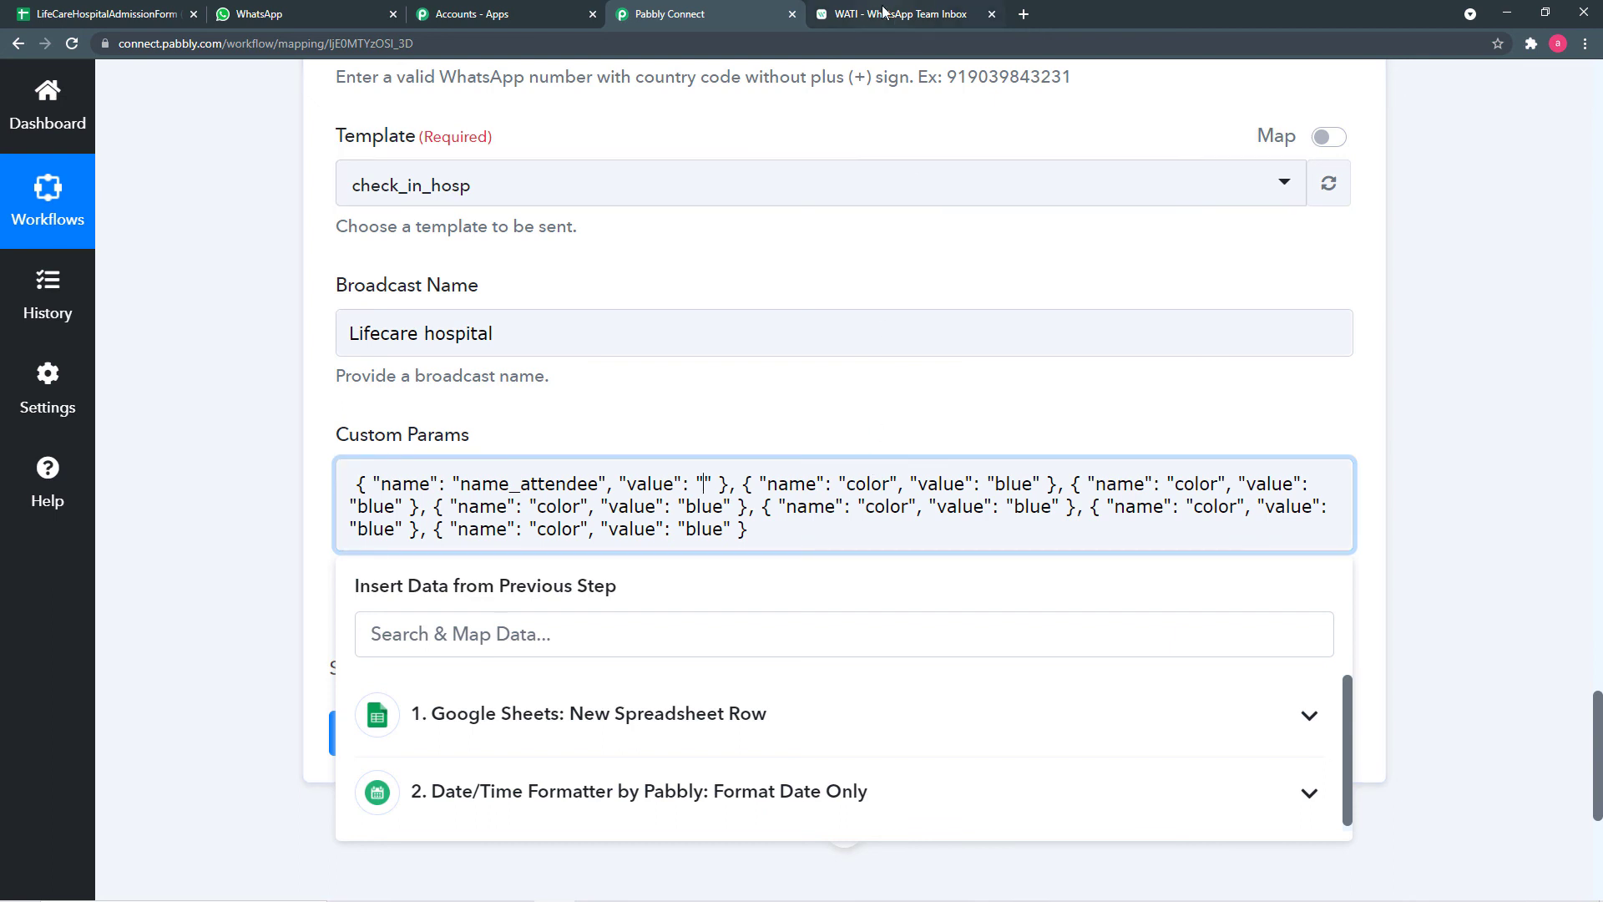
{"action": "key", "text": "ctrl+Tab"}
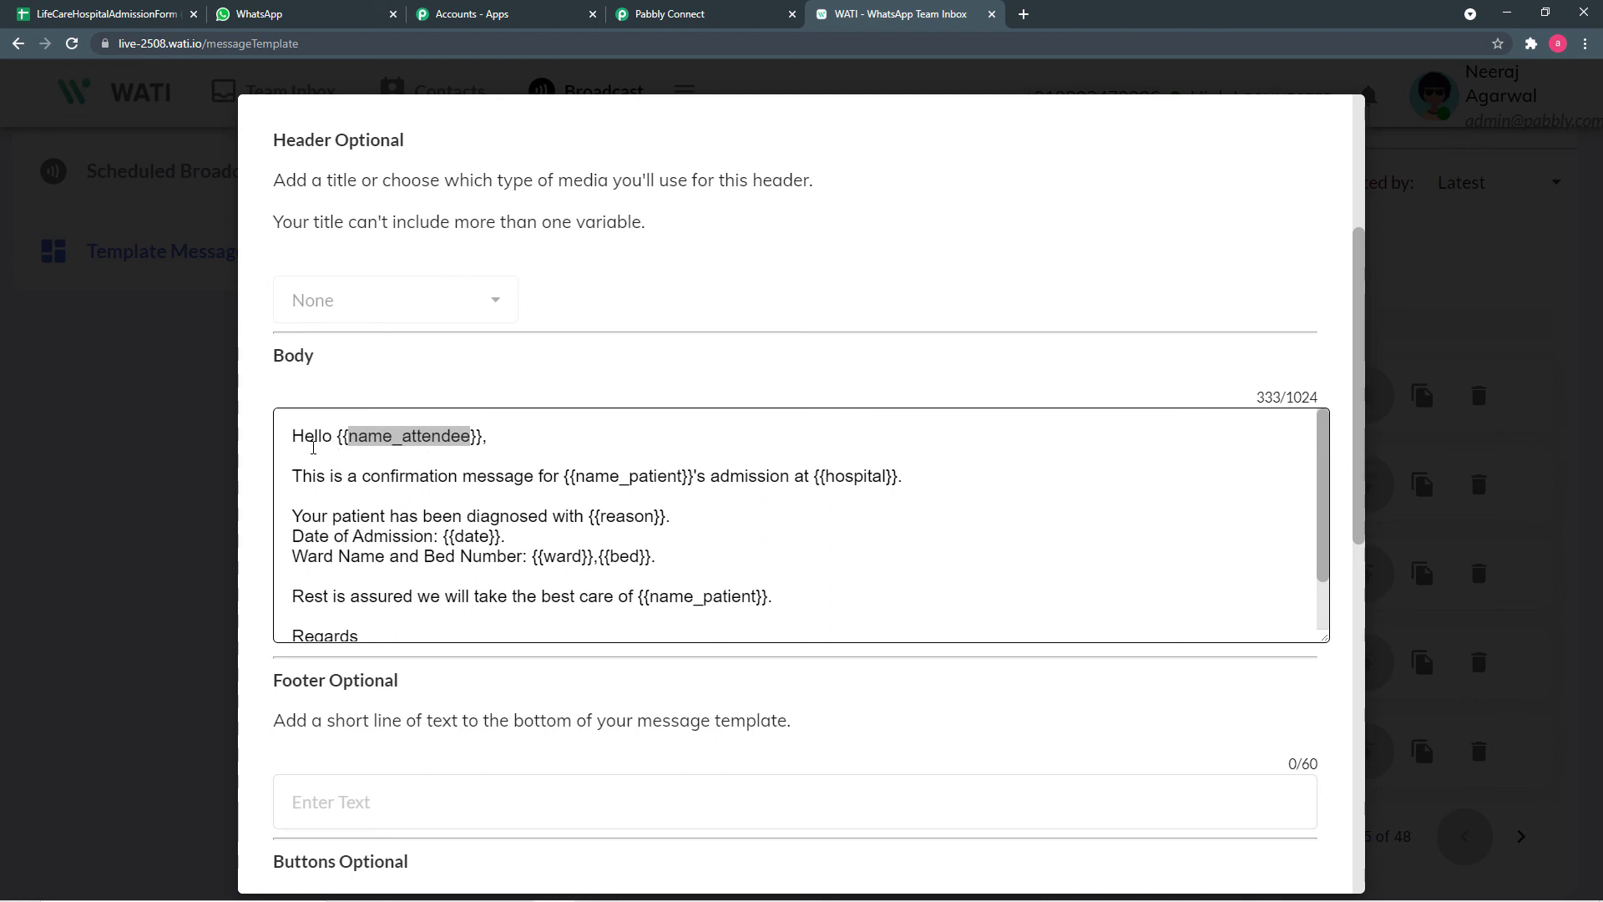
{"action": "left_click", "coordinate": [725, 14]}
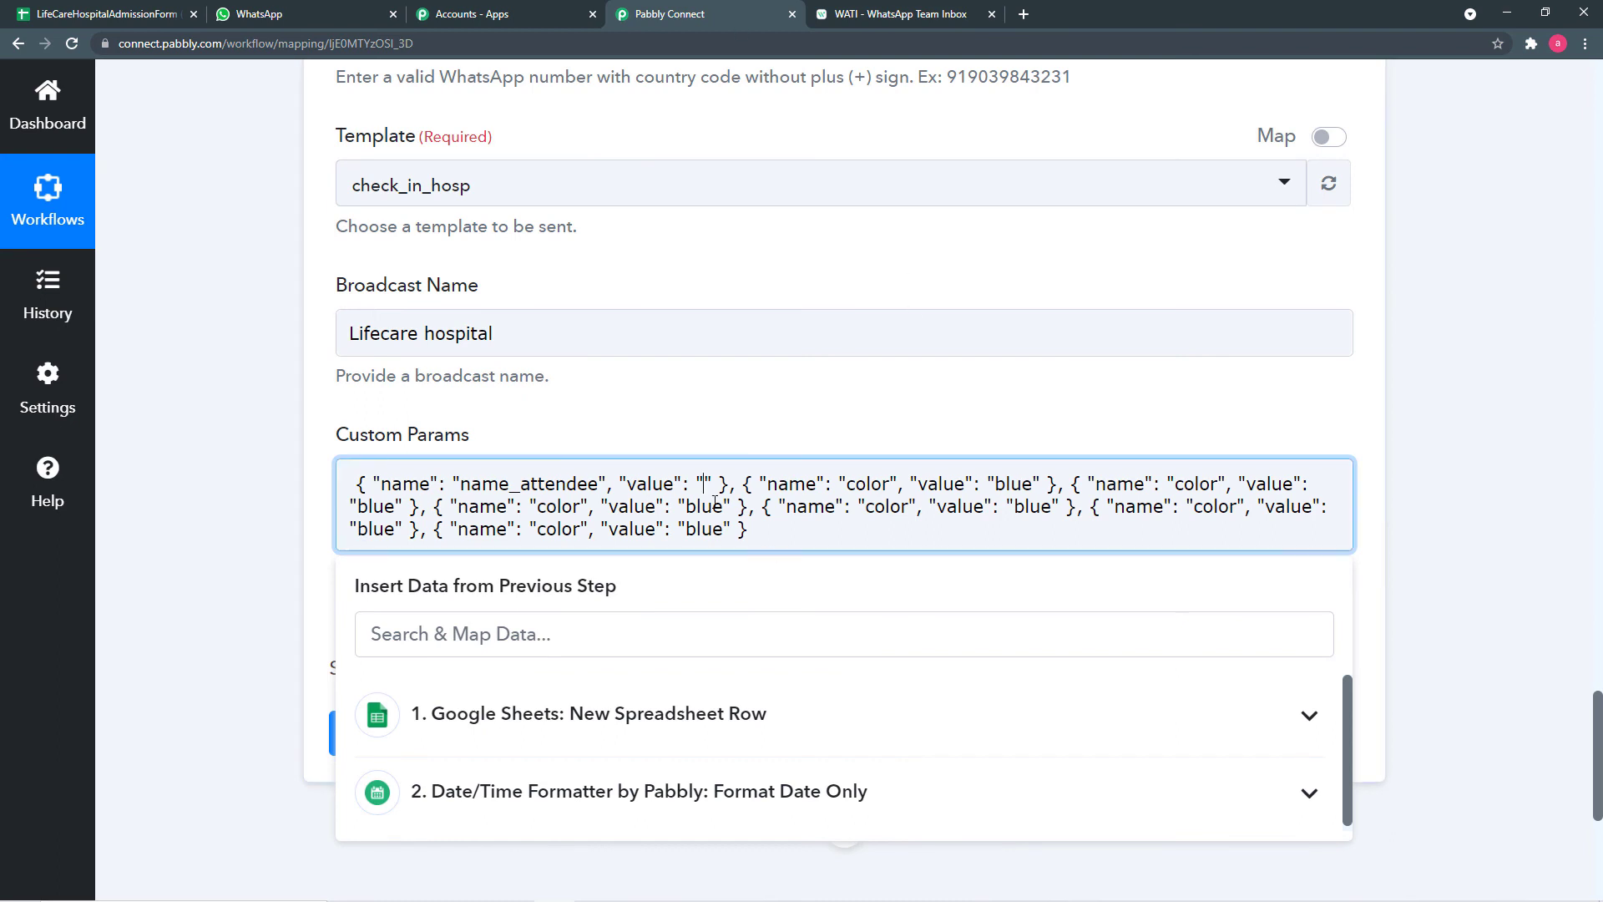
- Insert the sheet's Attendee Name field as the name_attendee value, checking WATI's remaining variables
{"action": "scroll", "coordinate": [616, 564], "scroll_direction": "down", "scroll_amount": 2}
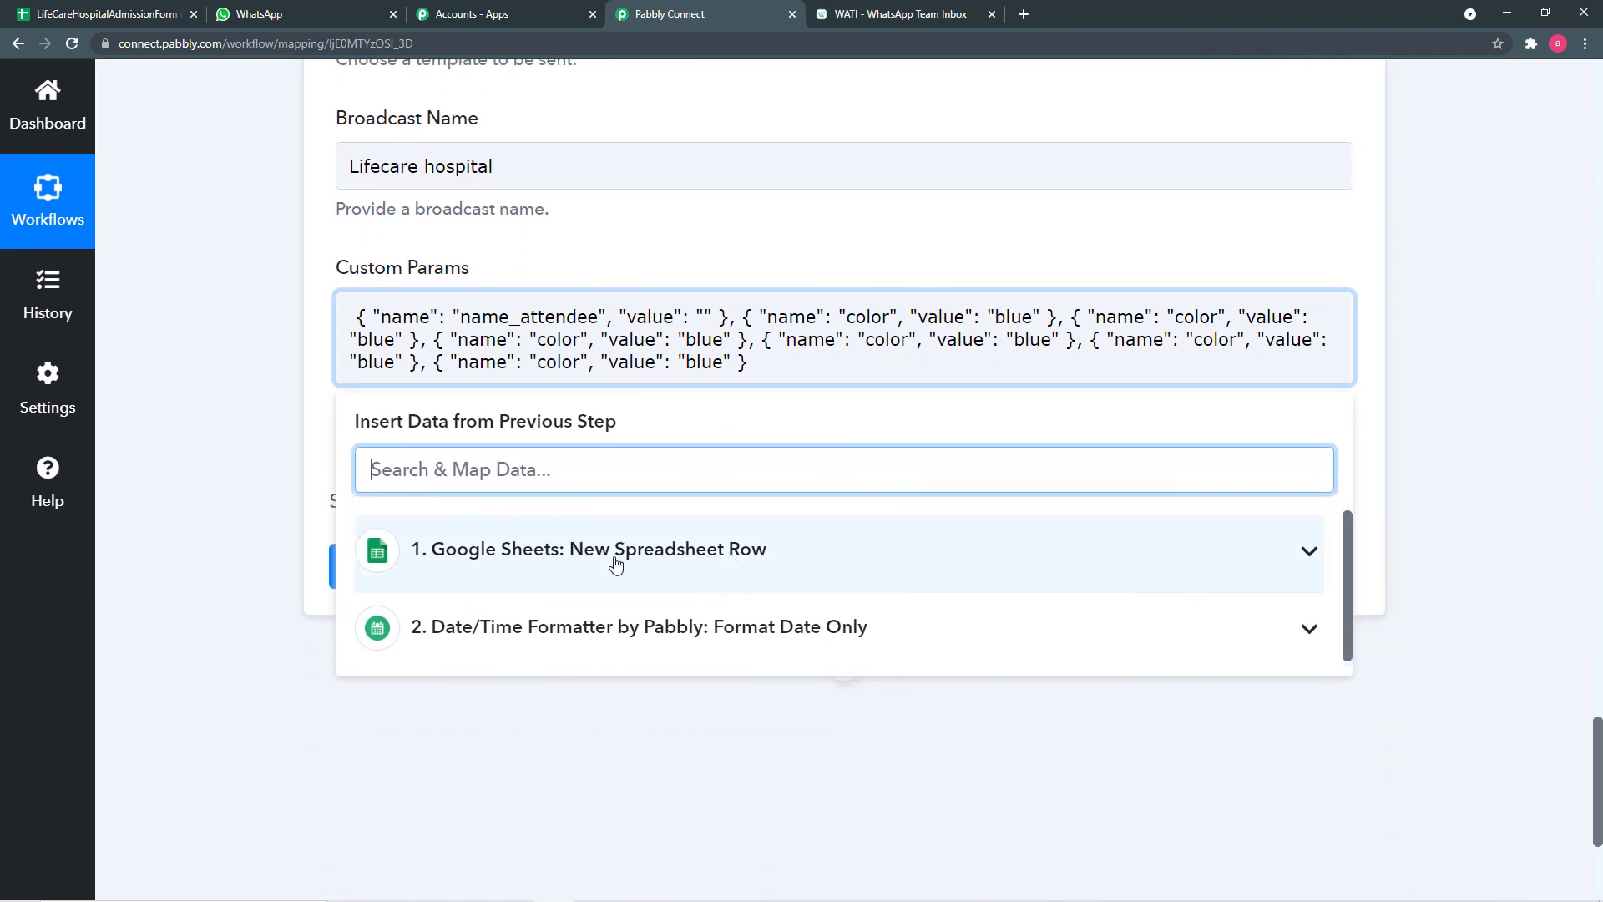
{"action": "left_click", "coordinate": [785, 558]}
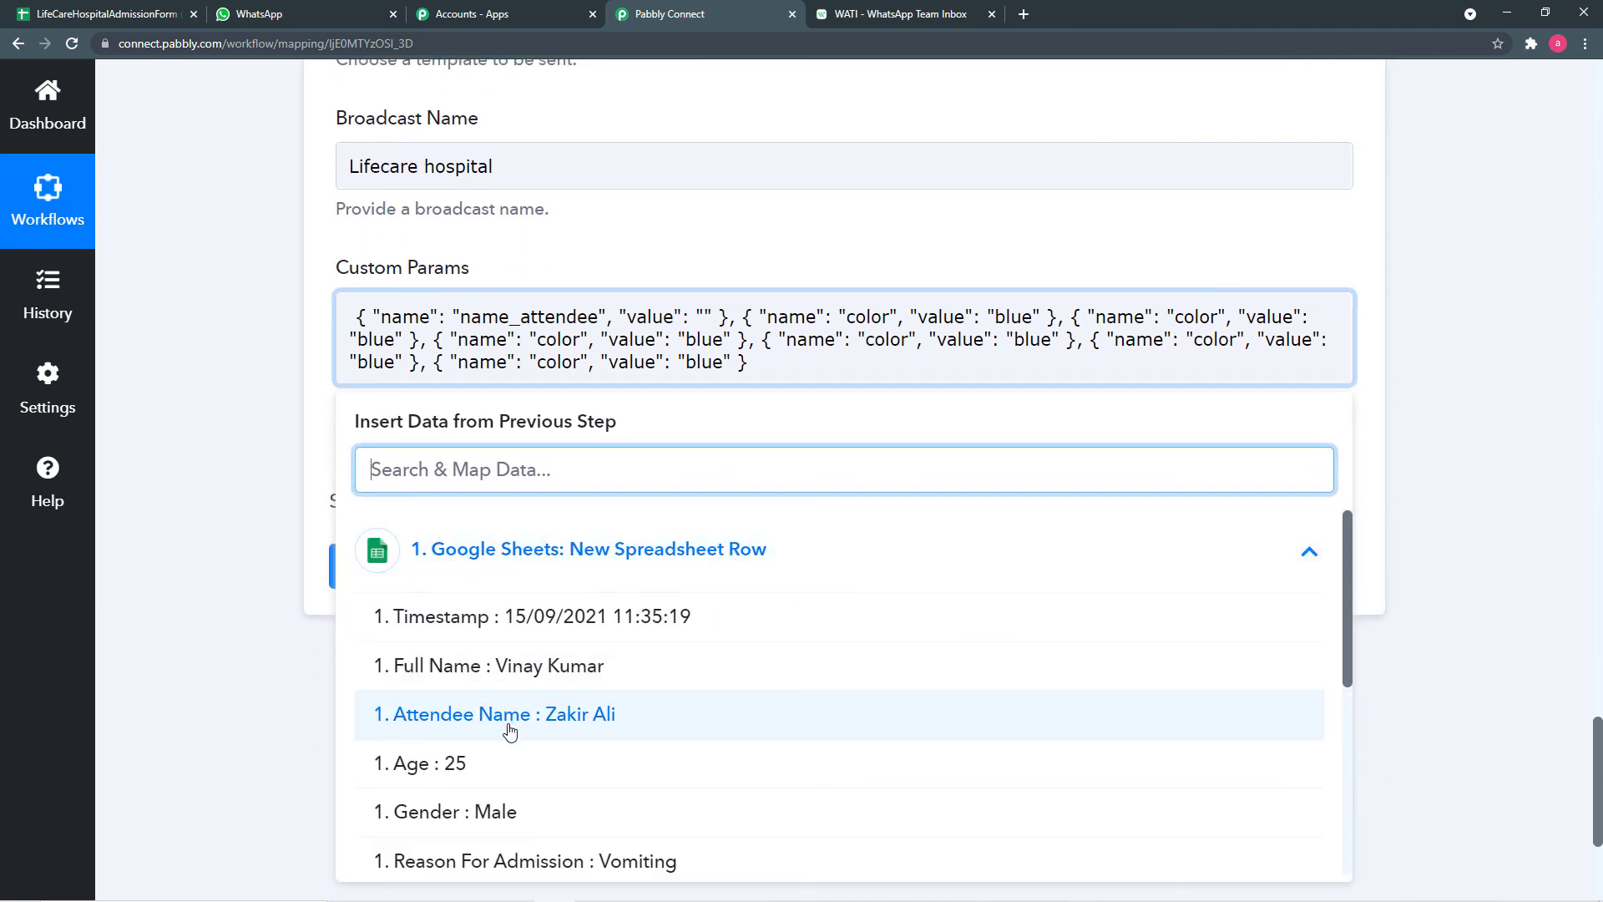
{"action": "left_click", "coordinate": [534, 716]}
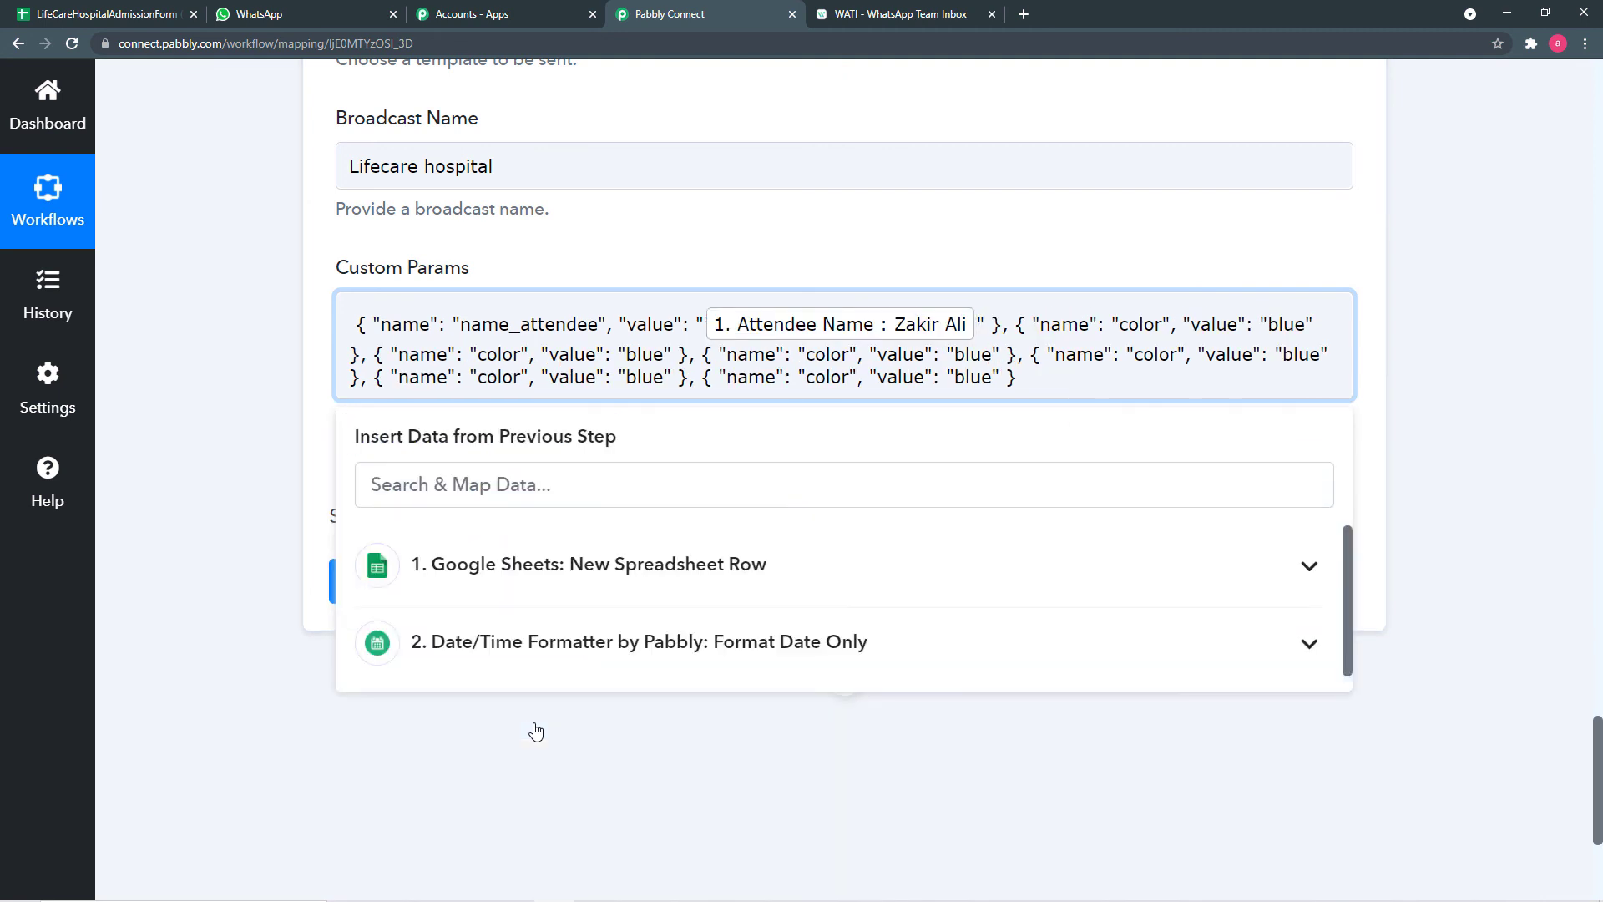
{"action": "left_click", "coordinate": [535, 731]}
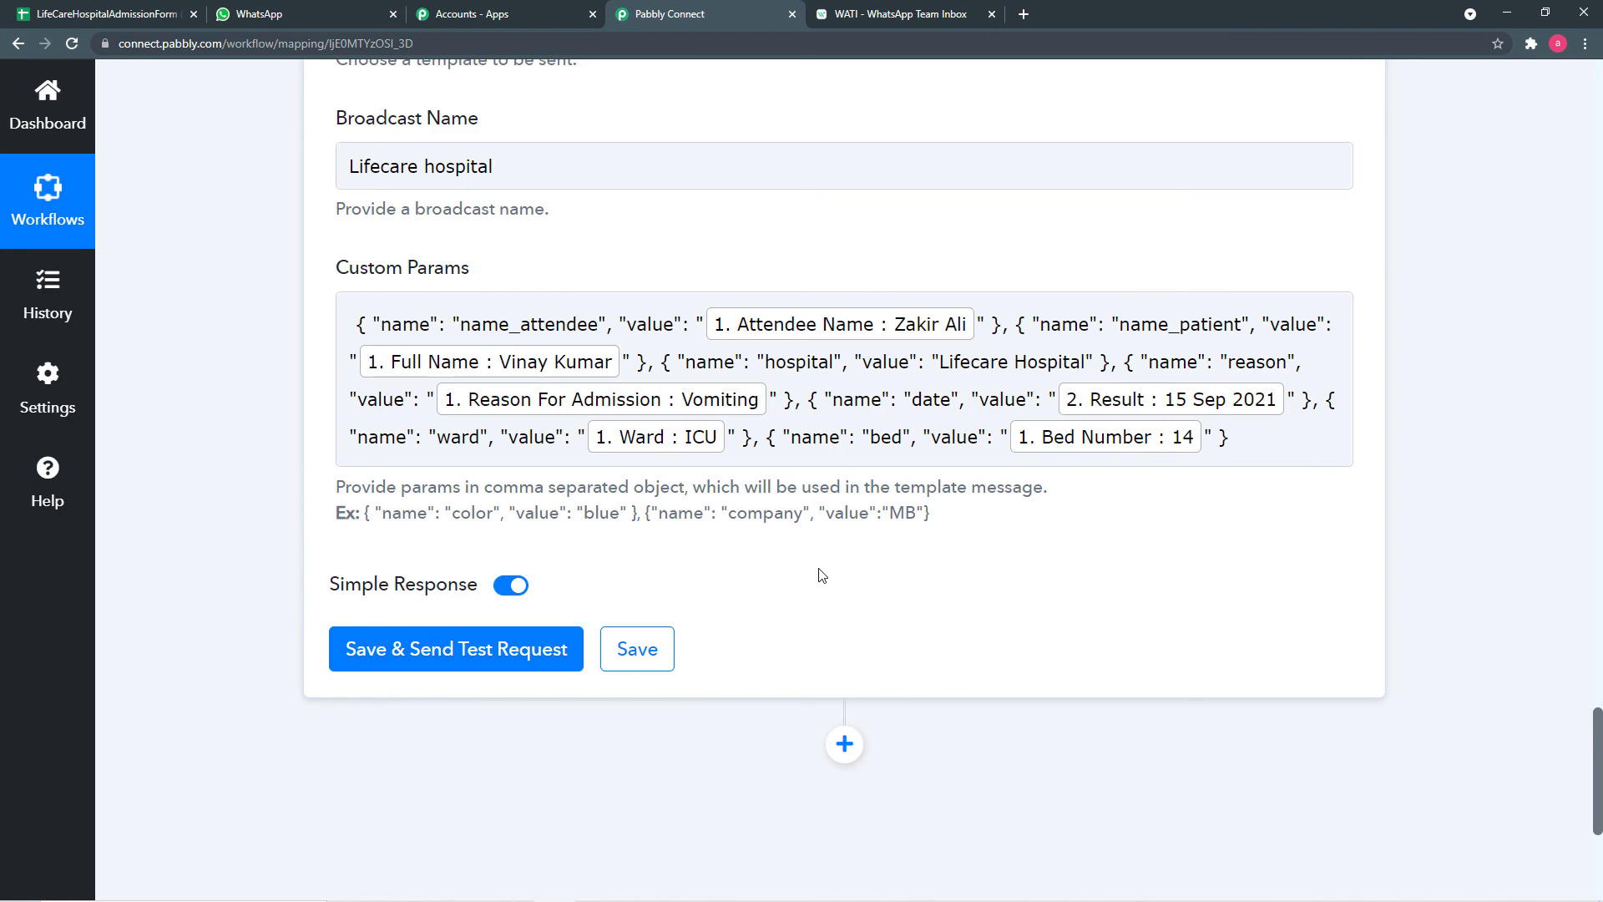
{"action": "left_click", "coordinate": [897, 10]}
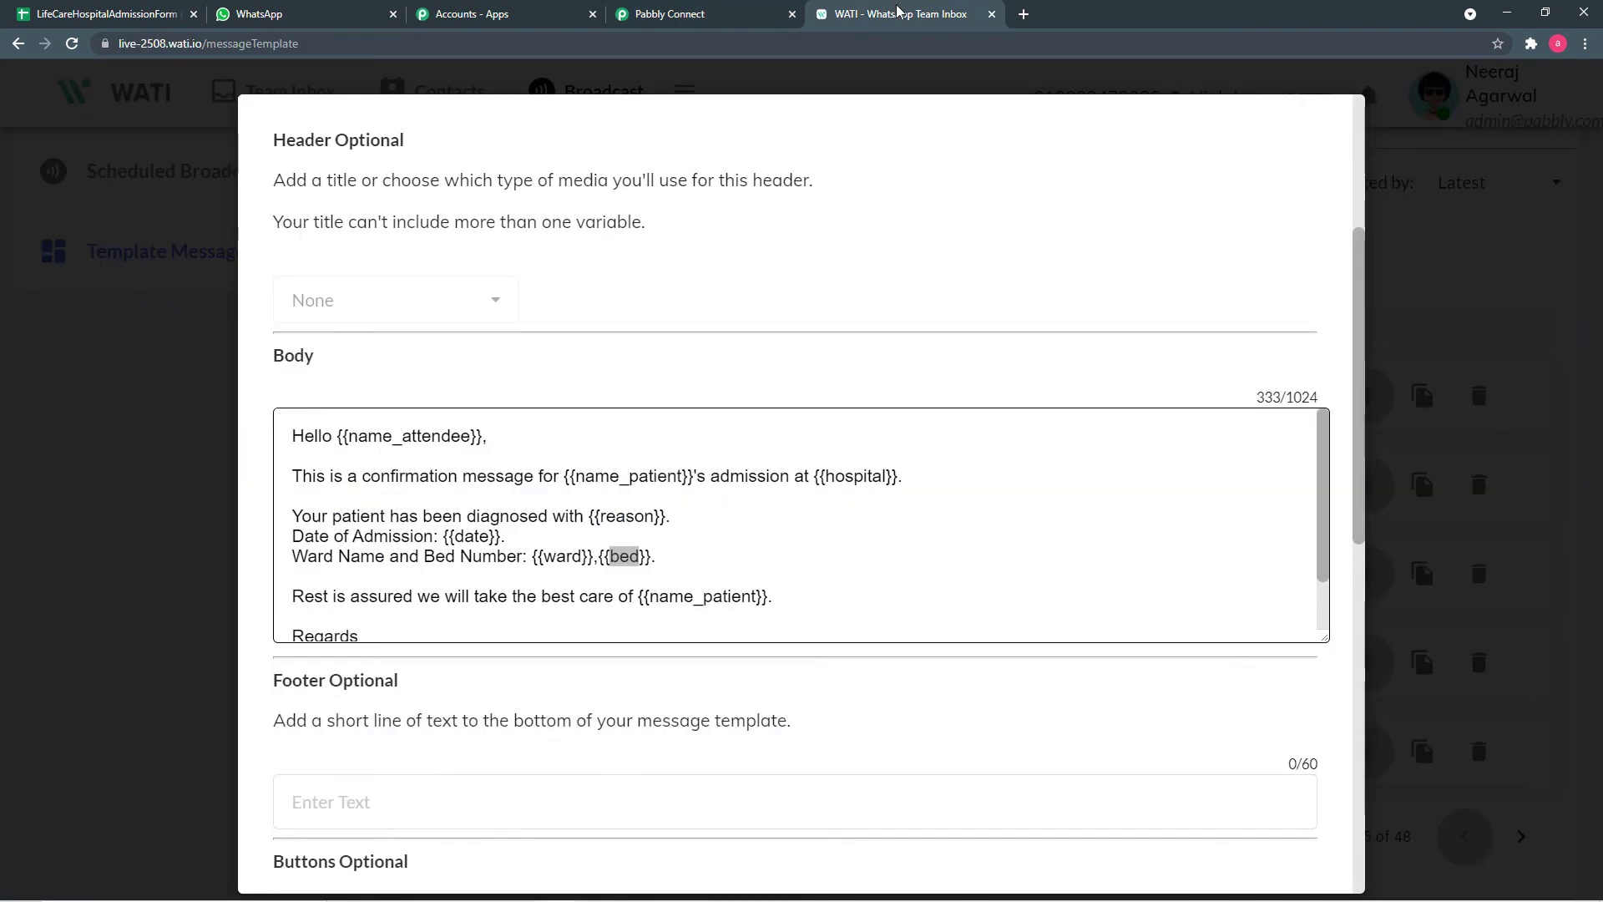
{"action": "left_click", "coordinate": [686, 16]}
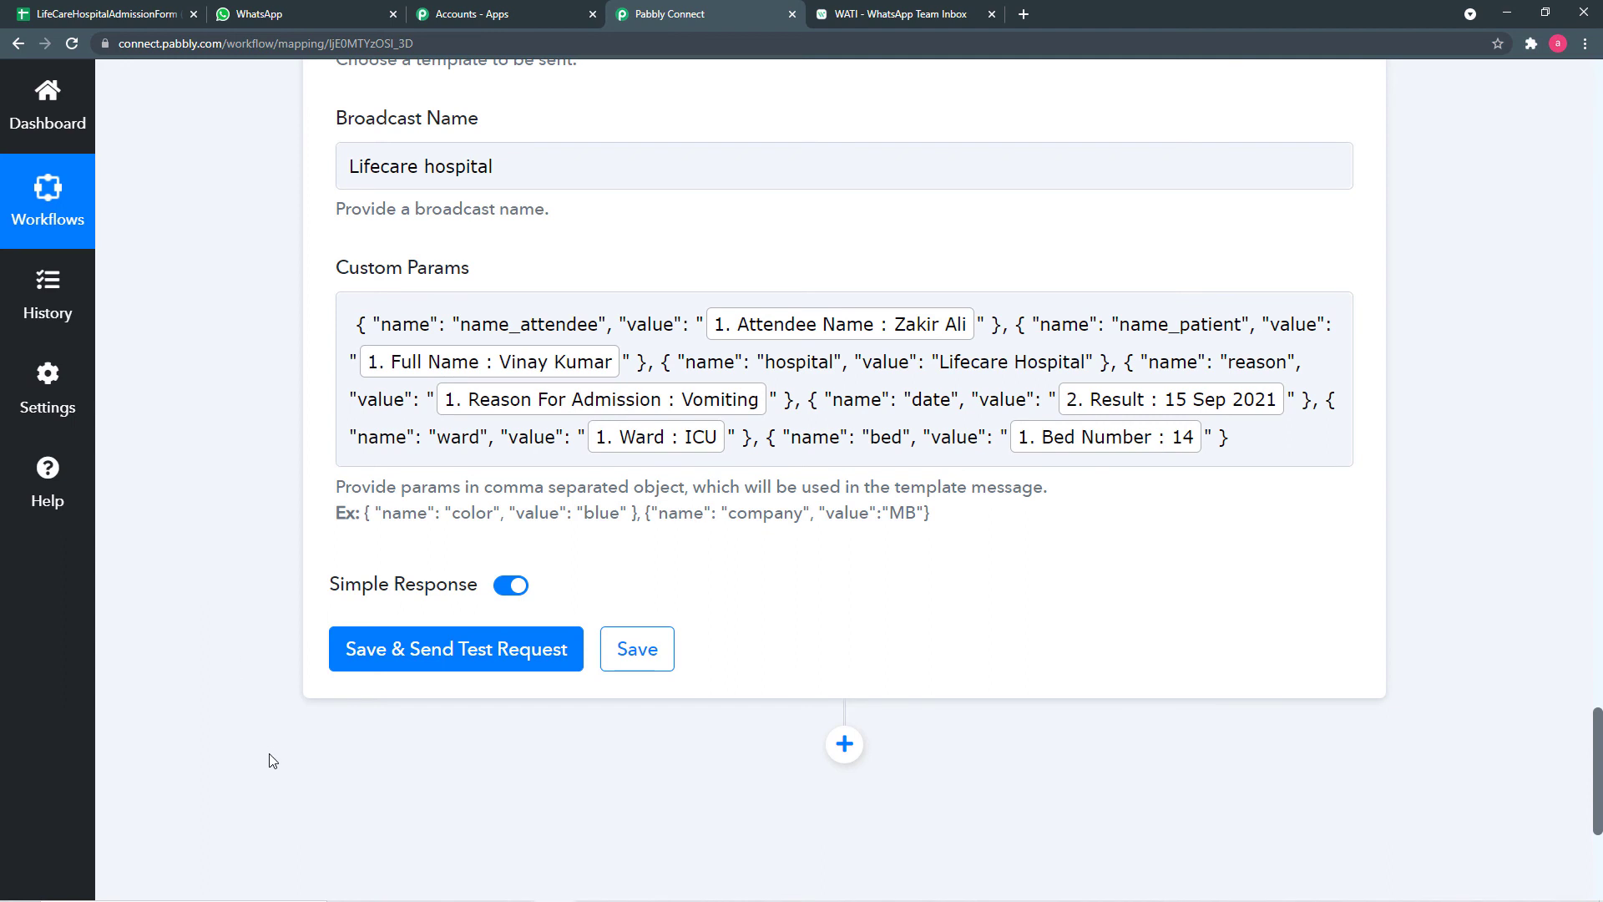
{"action": "left_click", "coordinate": [368, 662]}
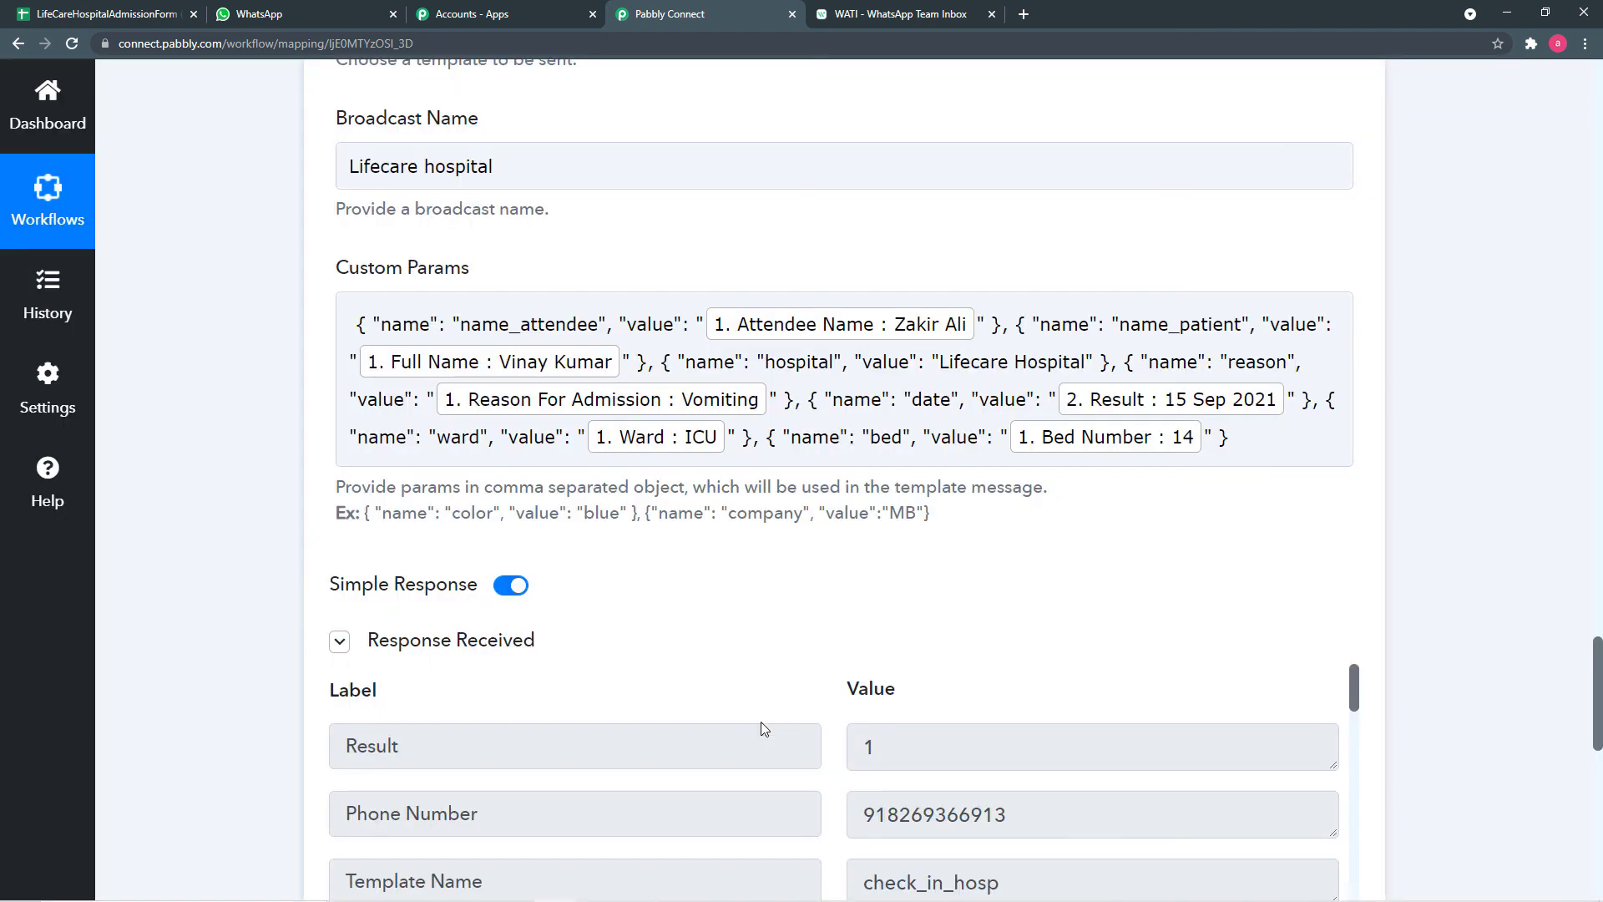
{"action": "scroll", "coordinate": [747, 671], "scroll_direction": "down", "scroll_amount": 4}
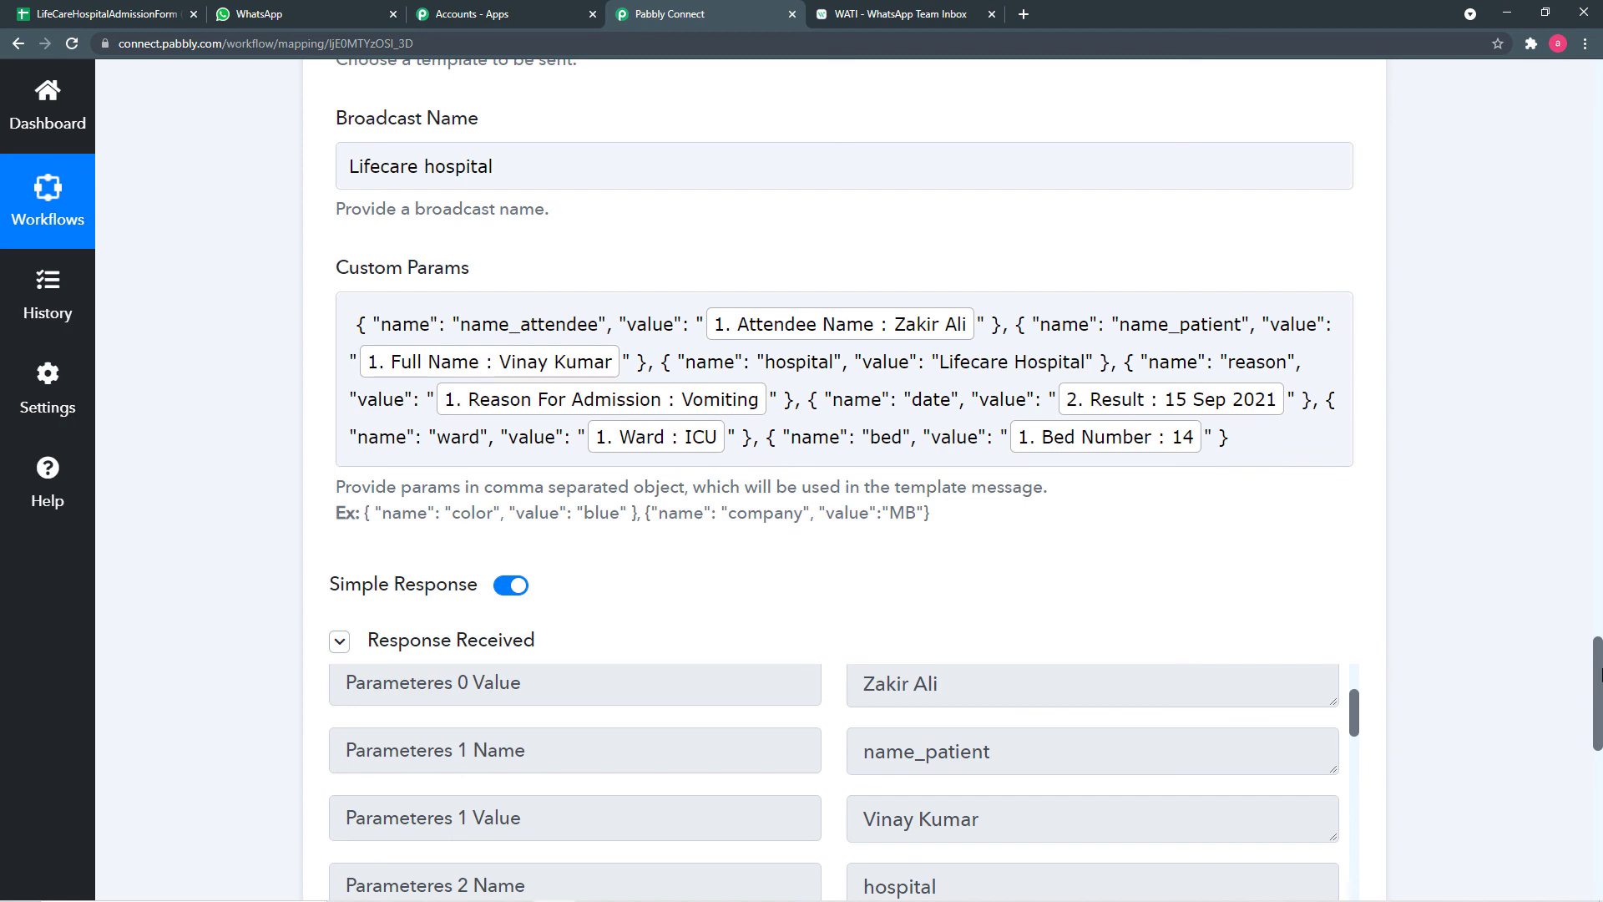
{"action": "left_click_drag", "start_coordinate": [1598, 675], "coordinate": [1598, 730]}
{"action": "scroll", "coordinate": [903, 544], "scroll_direction": "down", "scroll_amount": 5}
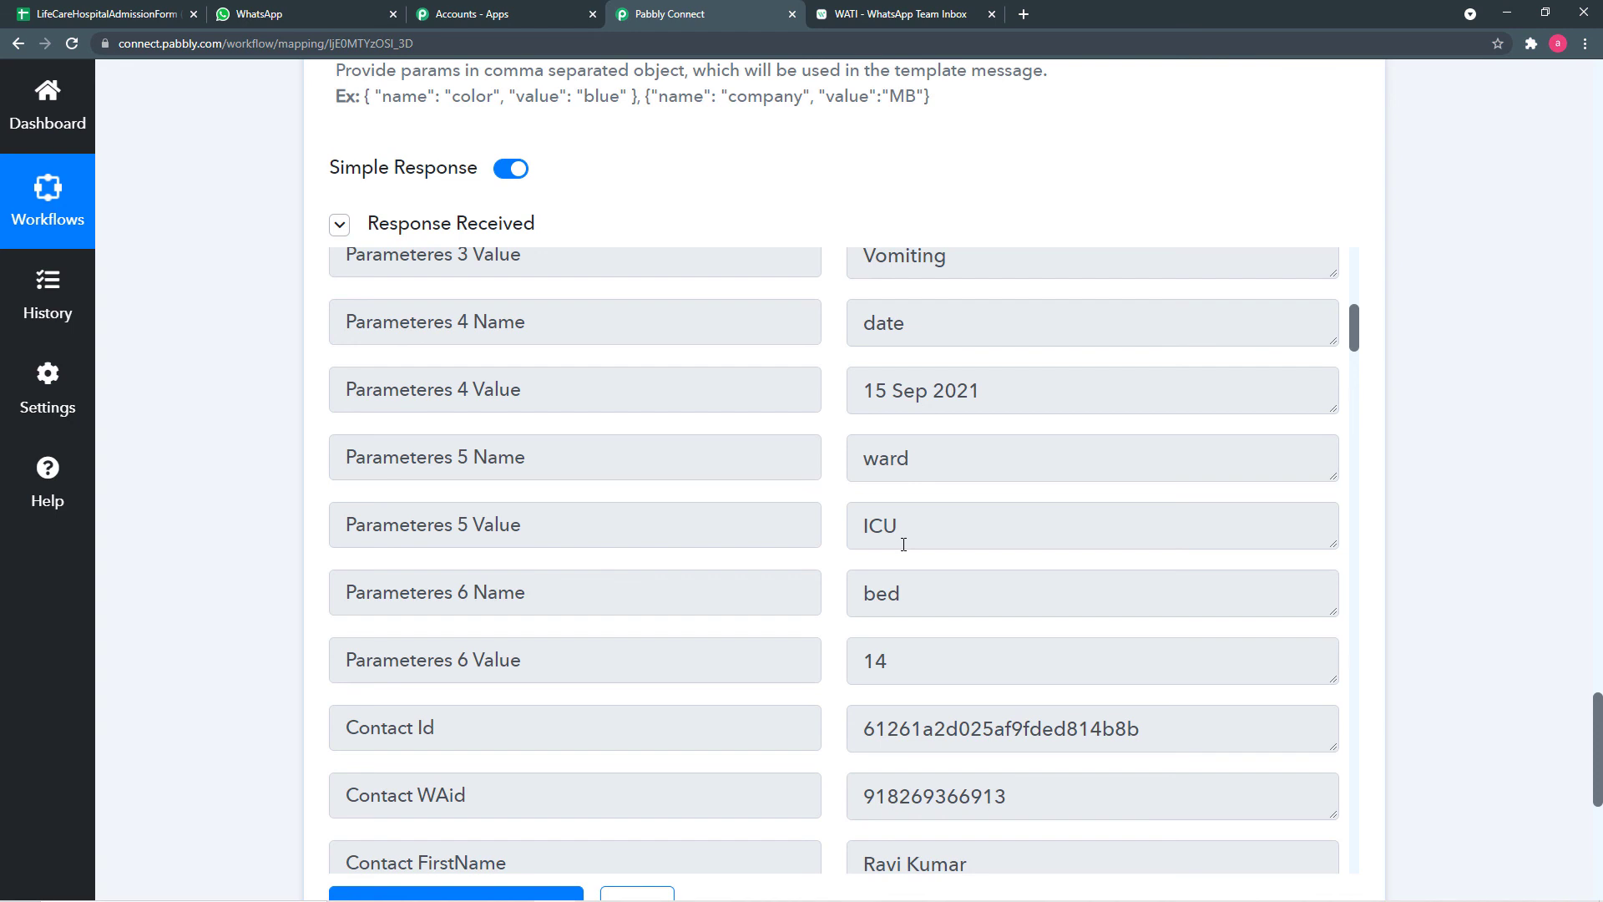
{"action": "scroll", "coordinate": [307, 463], "scroll_direction": "up", "scroll_amount": 1}
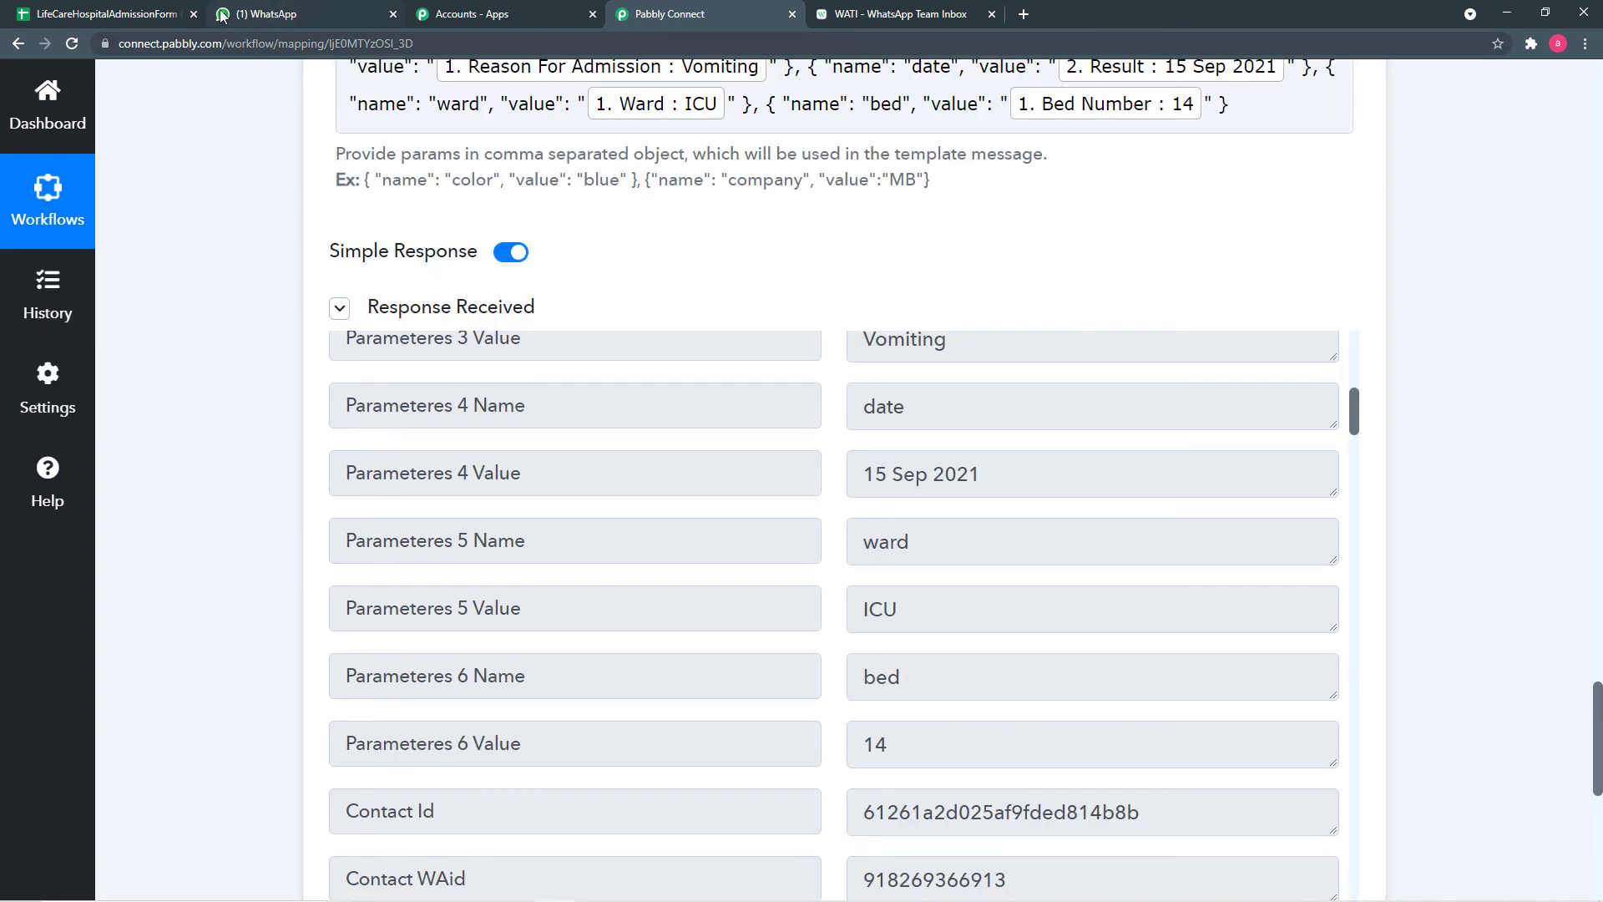
- In WhatsApp Web, read the LifeCare Hospital admission confirmation listing Vomiting, 15 Sep 2021 and ICU,14
{"action": "left_click", "coordinate": [302, 15]}
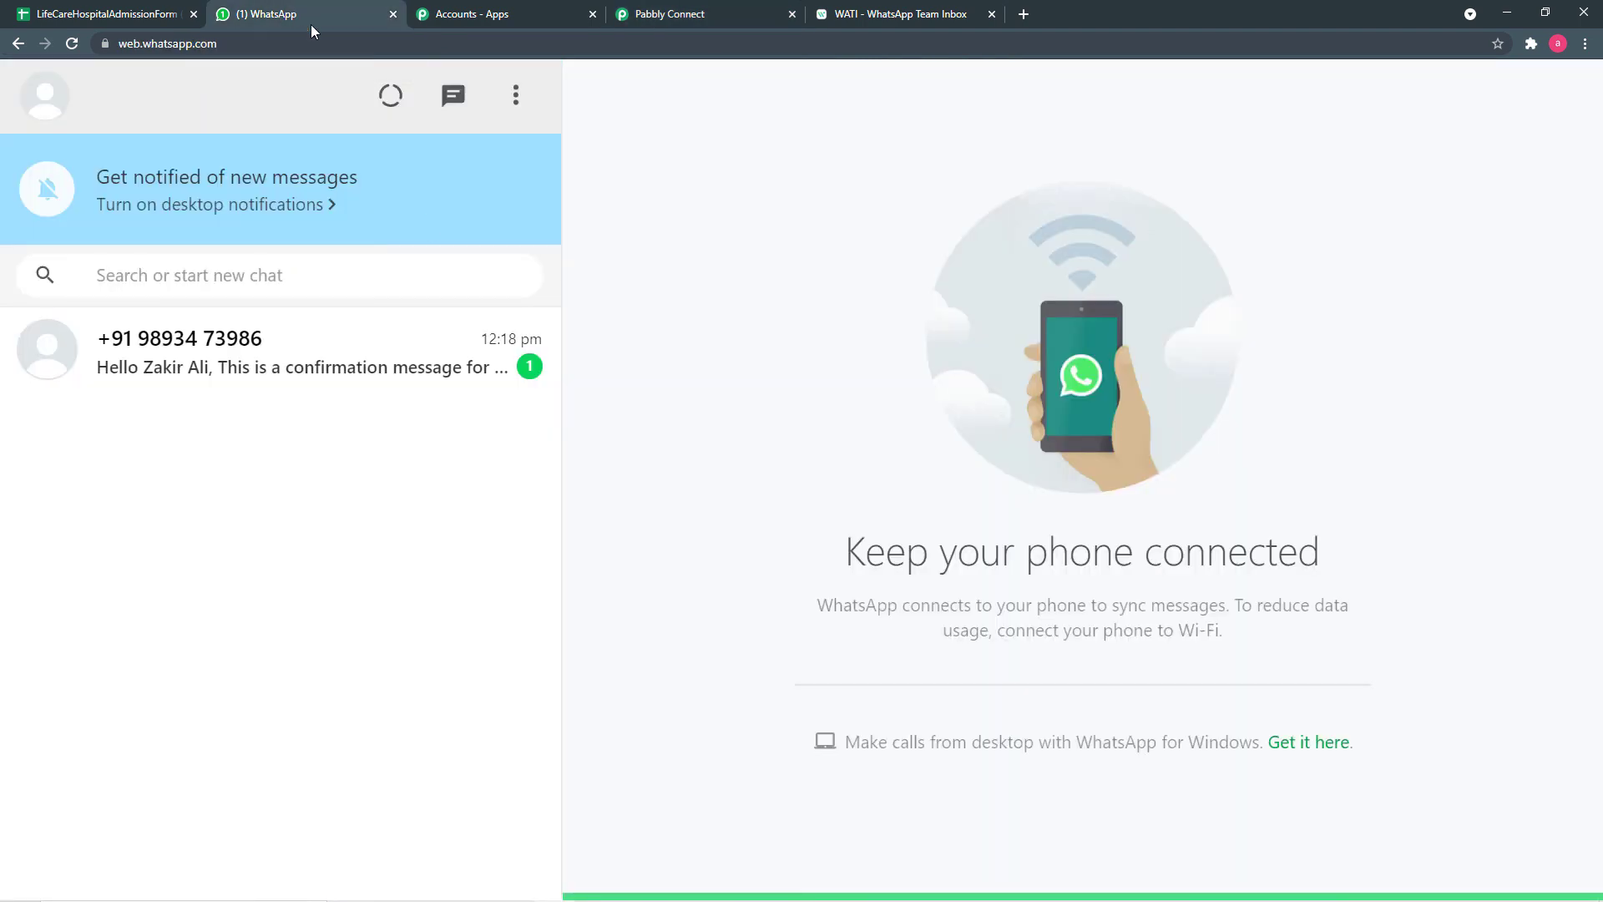
{"action": "left_click", "coordinate": [300, 373]}
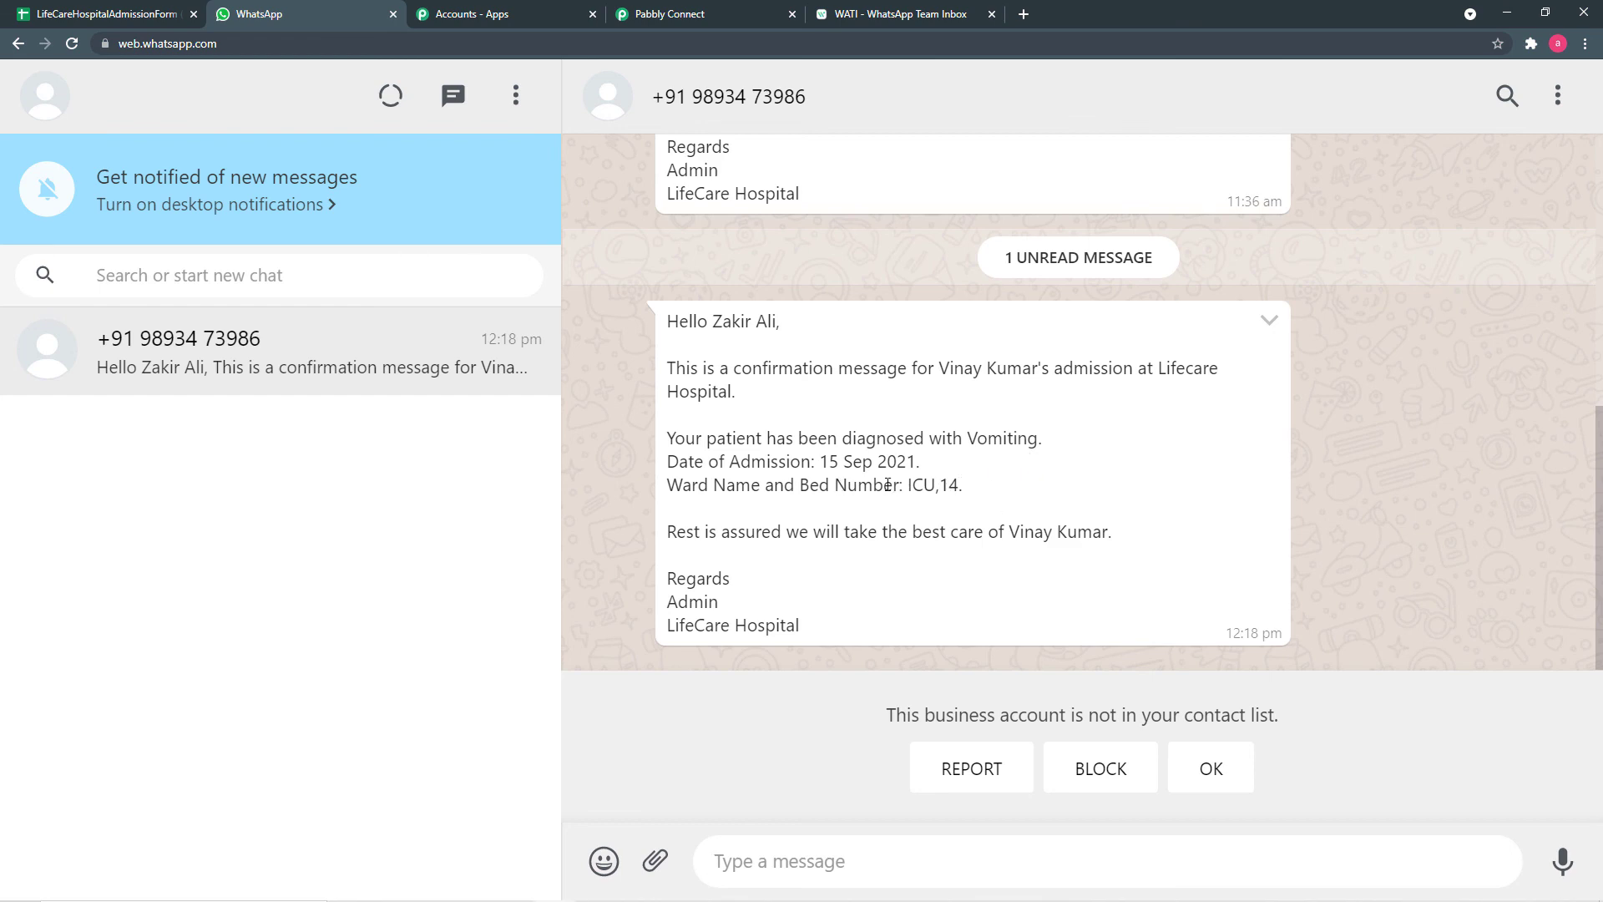
- Back in Pabbly Connect, review the mapped Custom Params values and the earlier workflow steps
{"action": "left_click", "coordinate": [878, 20]}
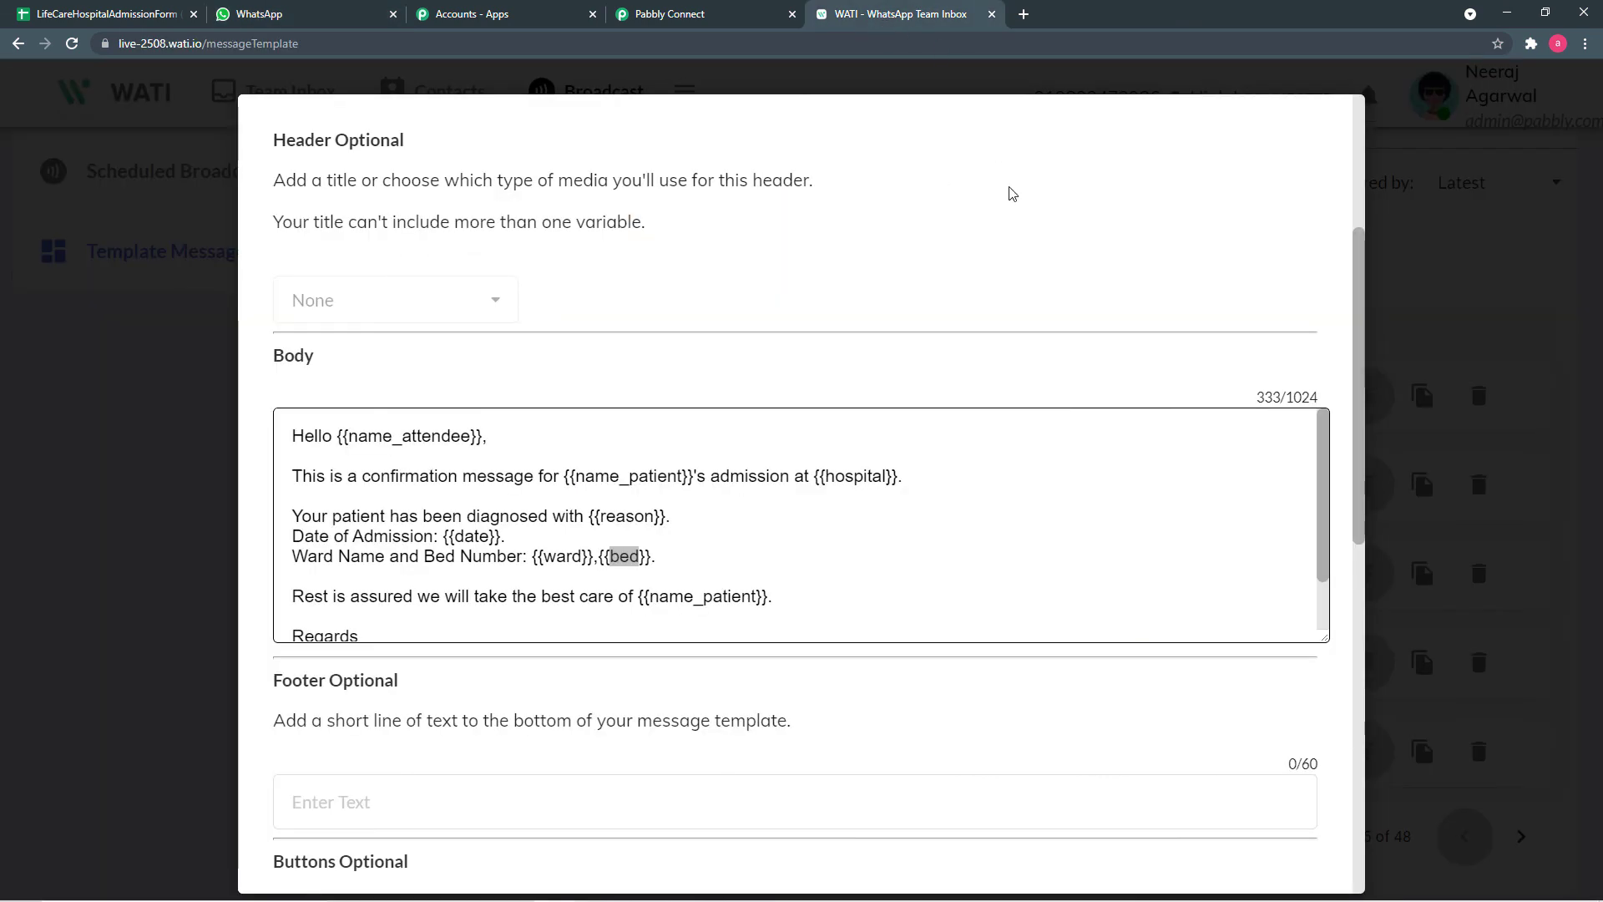
{"action": "left_click", "coordinate": [648, 10]}
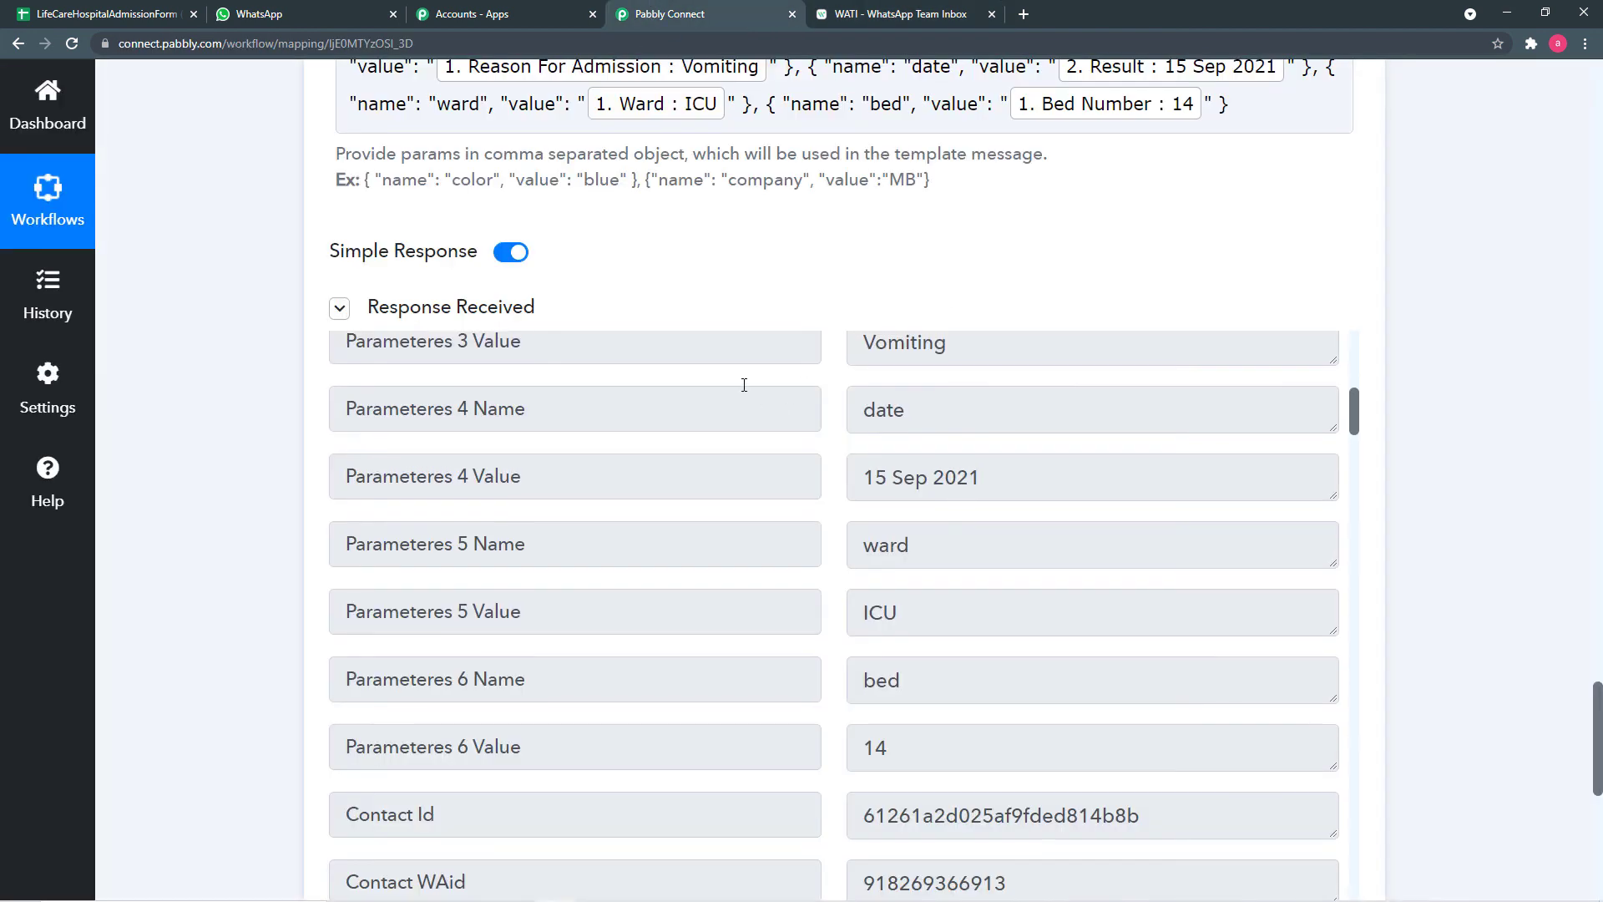
{"action": "scroll", "coordinate": [744, 383], "scroll_direction": "up", "scroll_amount": 5}
{"action": "left_click", "coordinate": [934, 287]}
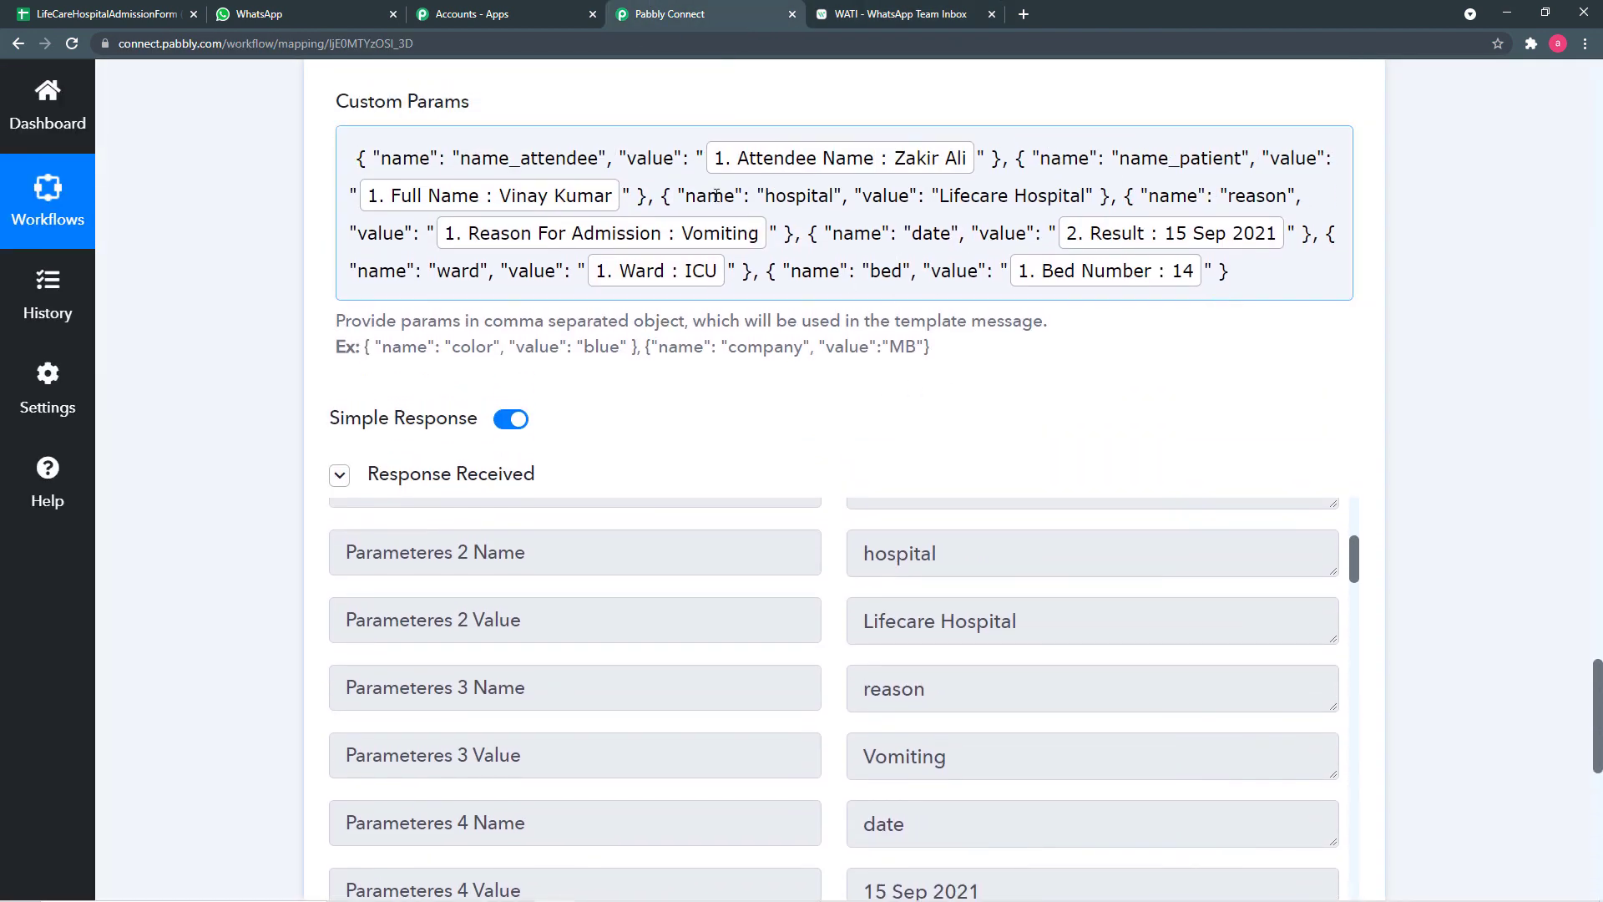
{"action": "scroll", "coordinate": [222, 369], "scroll_direction": "up", "scroll_amount": 2}
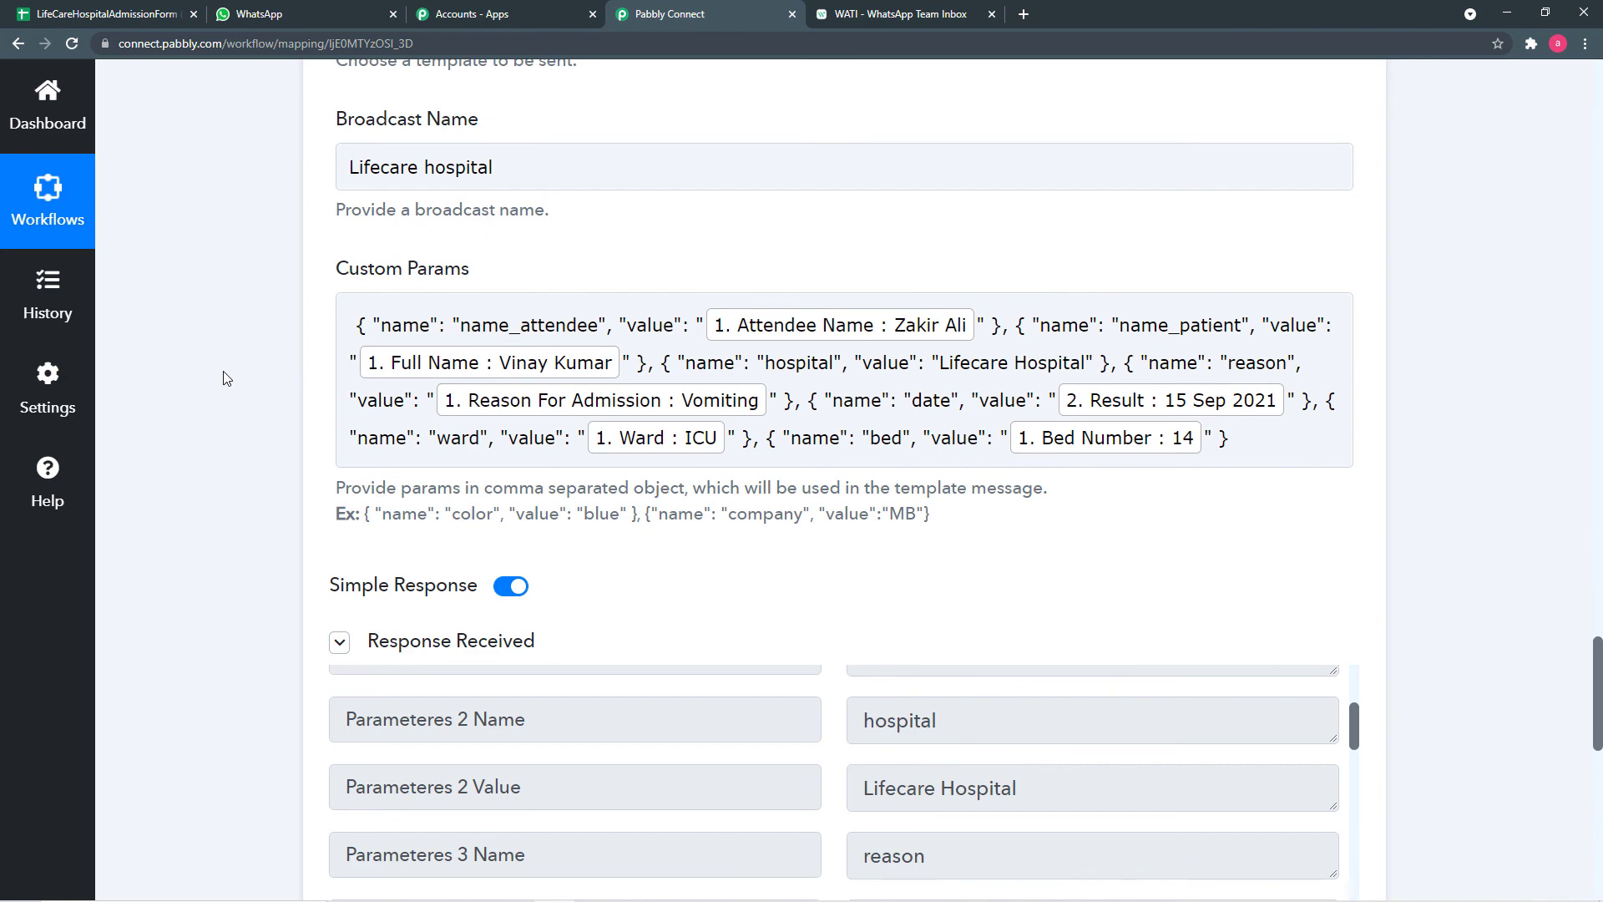
{"action": "scroll", "coordinate": [224, 379], "scroll_direction": "down", "scroll_amount": 4}
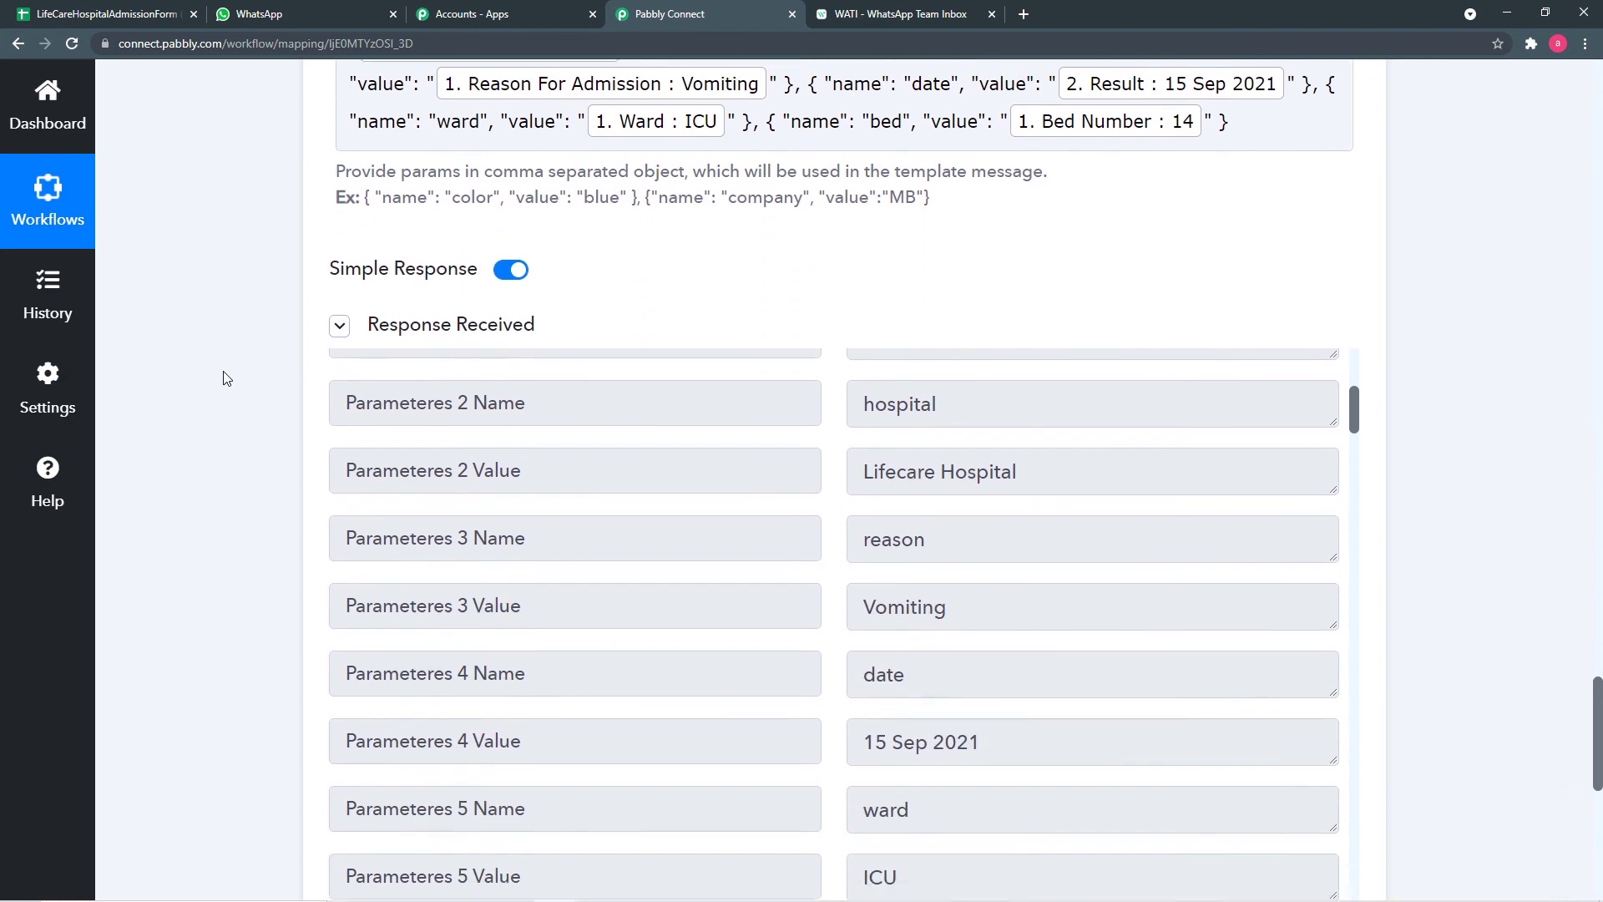
{"action": "scroll", "coordinate": [223, 378], "scroll_direction": "down", "scroll_amount": 5}
{"action": "scroll", "coordinate": [224, 379], "scroll_direction": "up", "scroll_amount": 3}
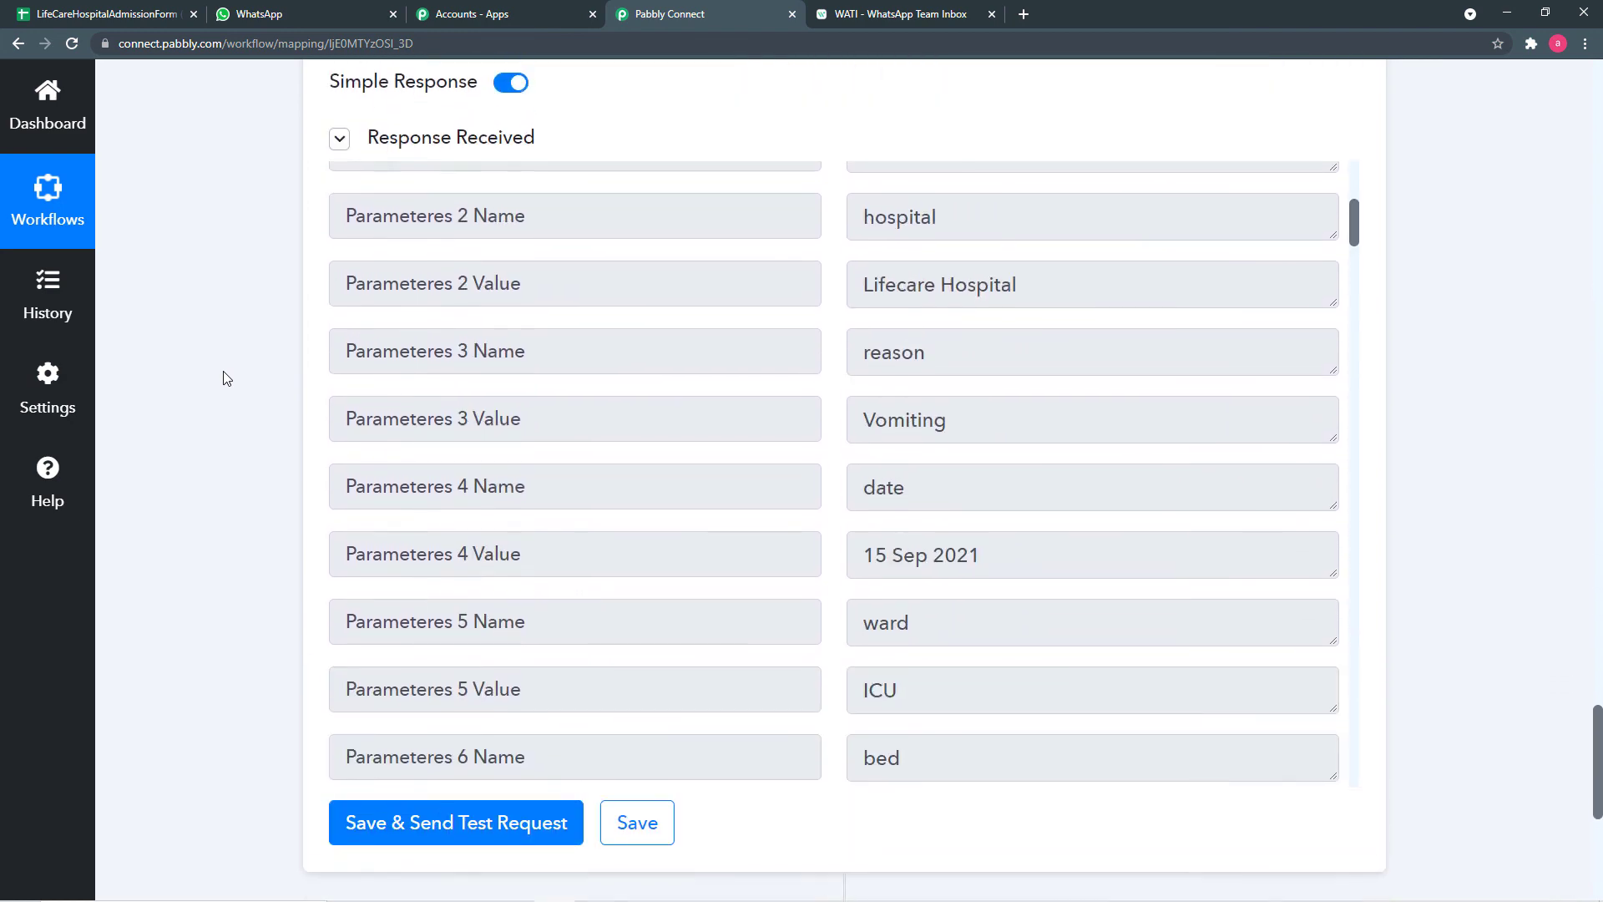
{"action": "scroll", "coordinate": [224, 379], "scroll_direction": "up", "scroll_amount": 14}
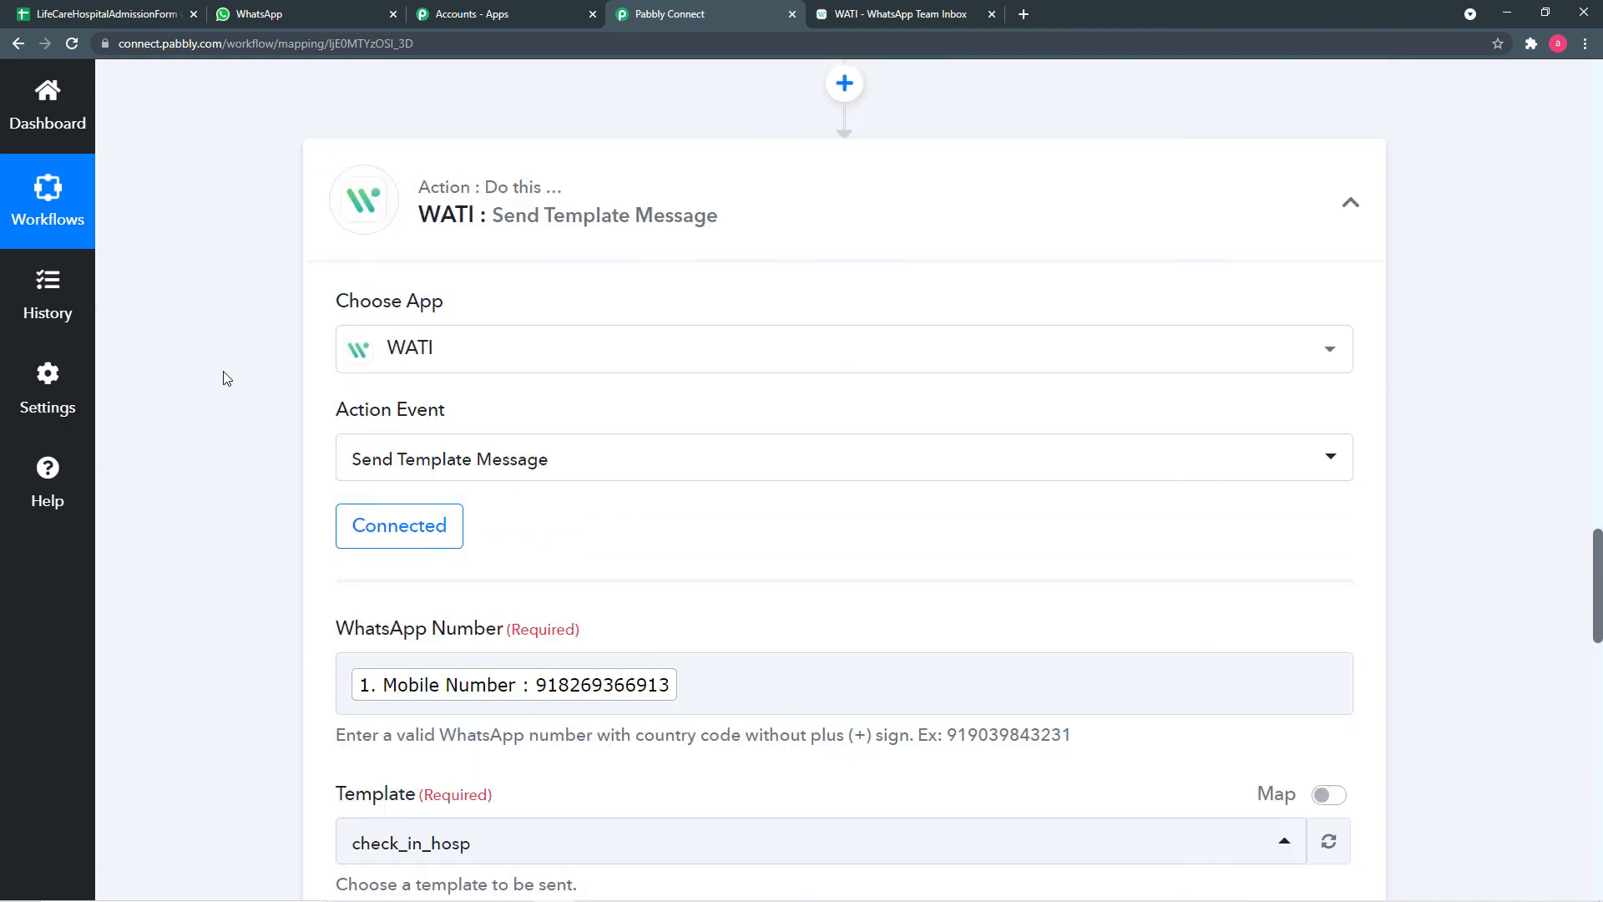
{"action": "scroll", "coordinate": [224, 378], "scroll_direction": "up", "scroll_amount": 15}
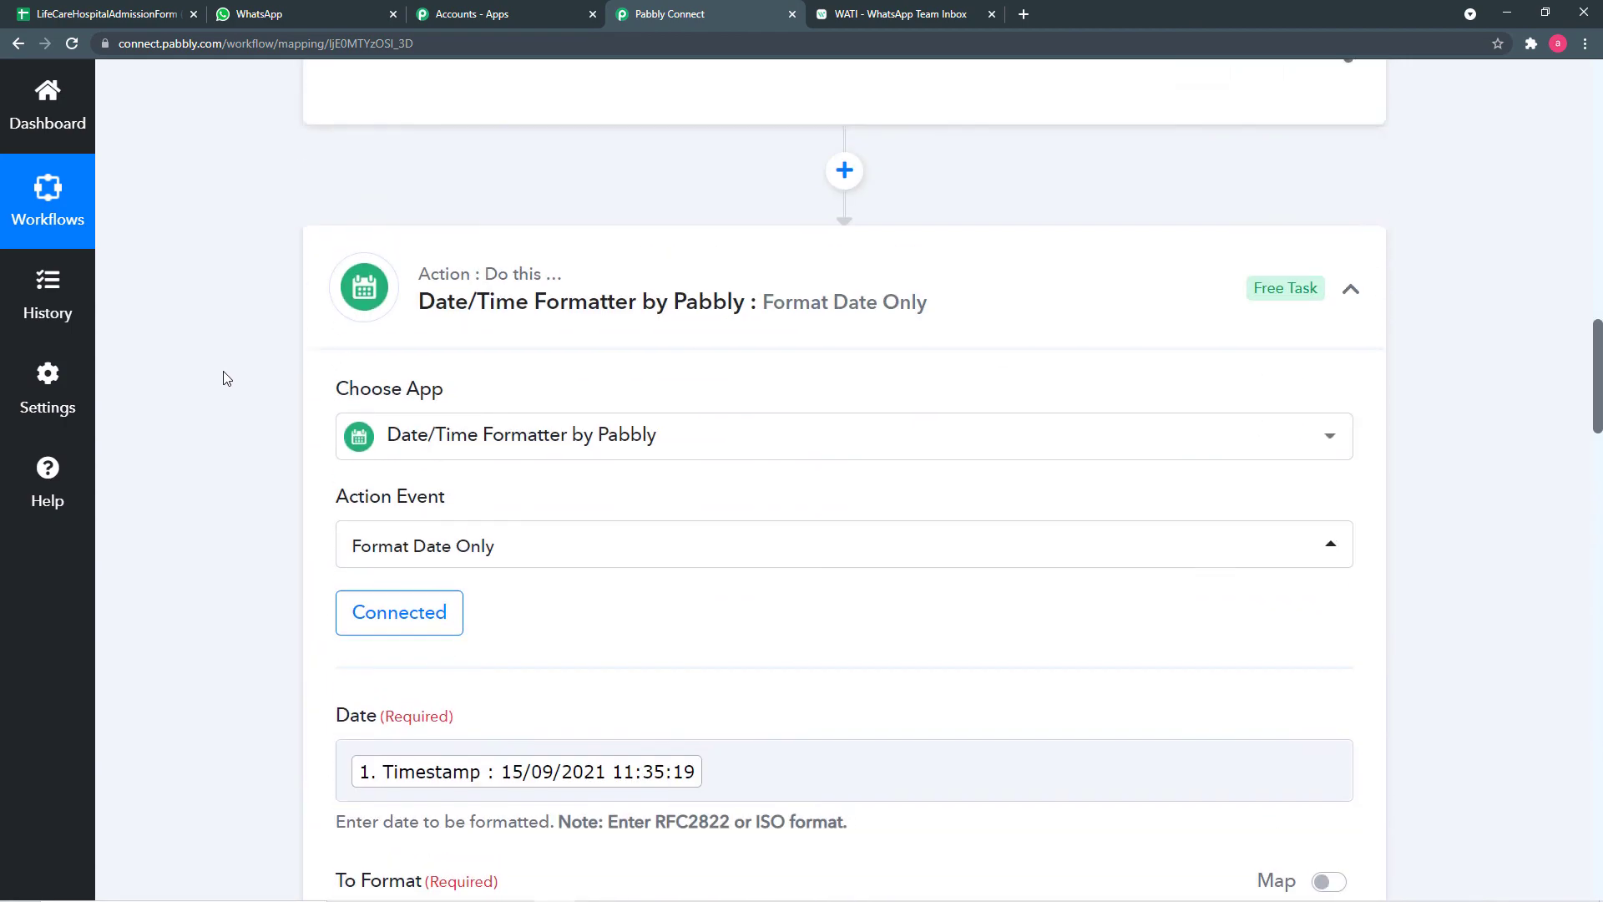
{"action": "scroll", "coordinate": [224, 378], "scroll_direction": "up", "scroll_amount": 15}
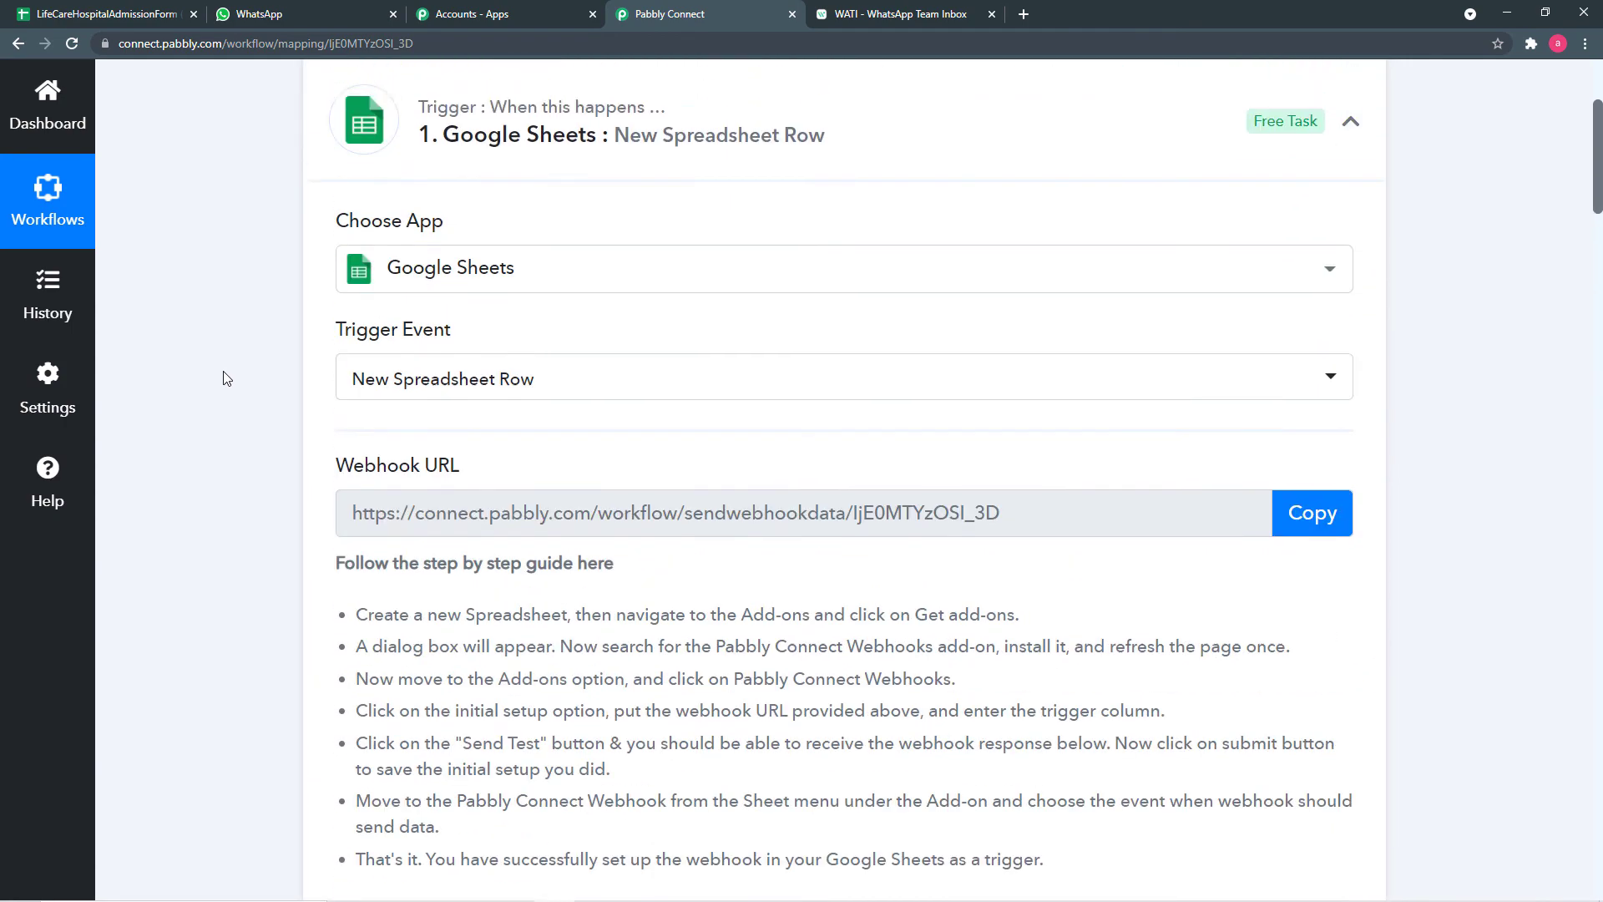
{"action": "scroll", "coordinate": [224, 378], "scroll_direction": "up", "scroll_amount": 2}
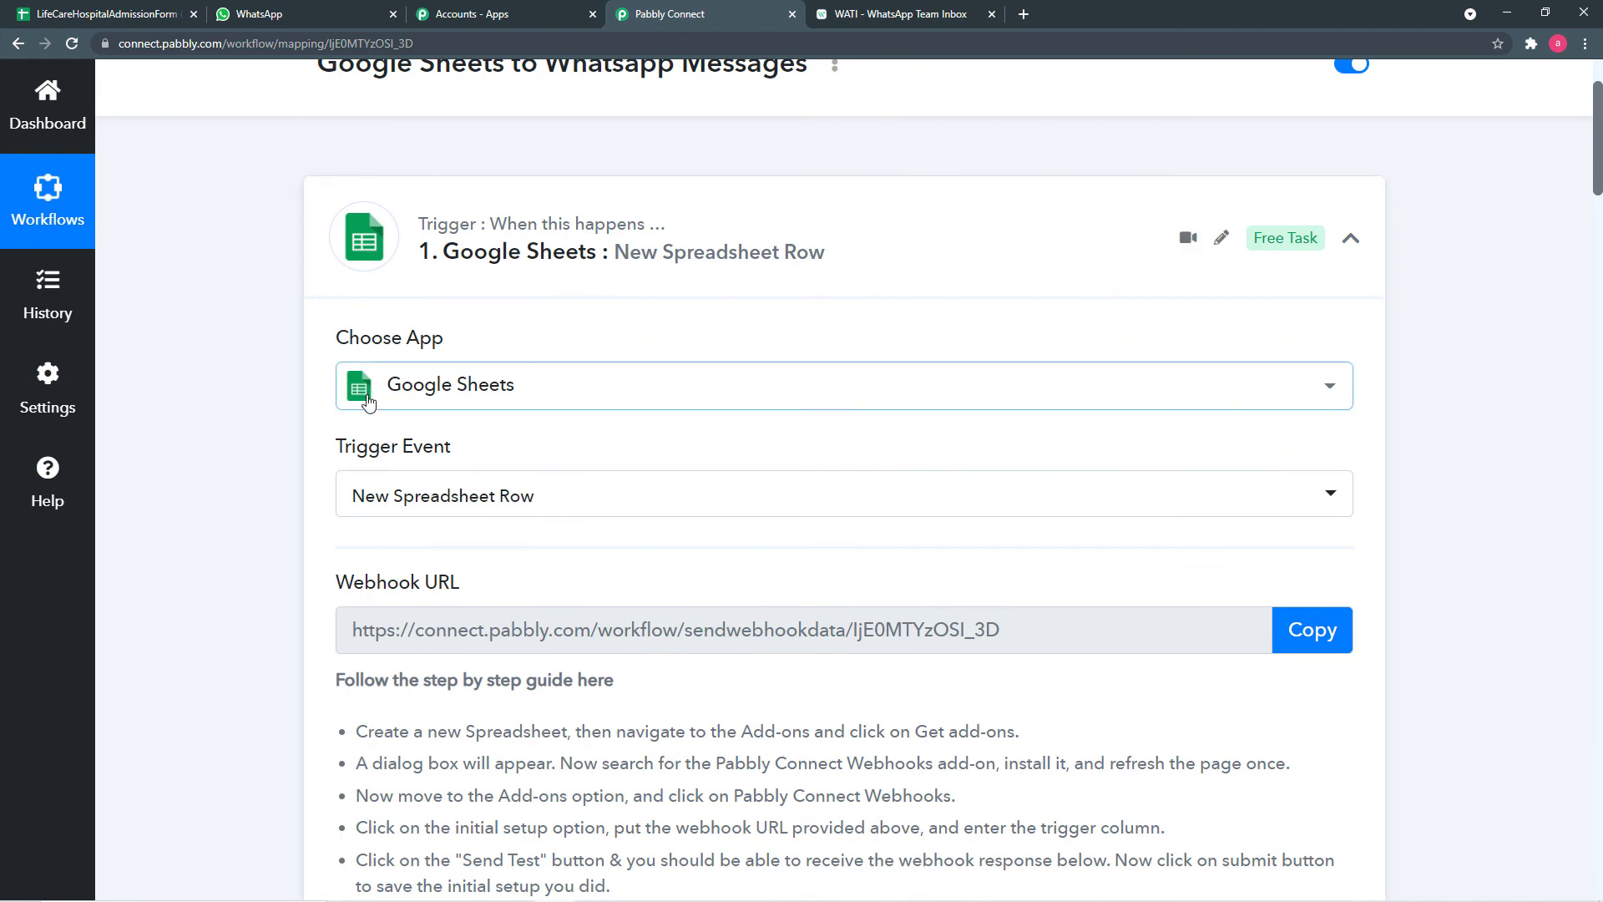
- Save the WATI check_in_hosp template action step so Data Saved Successfully appears
{"action": "scroll", "coordinate": [284, 586], "scroll_direction": "down", "scroll_amount": 5}
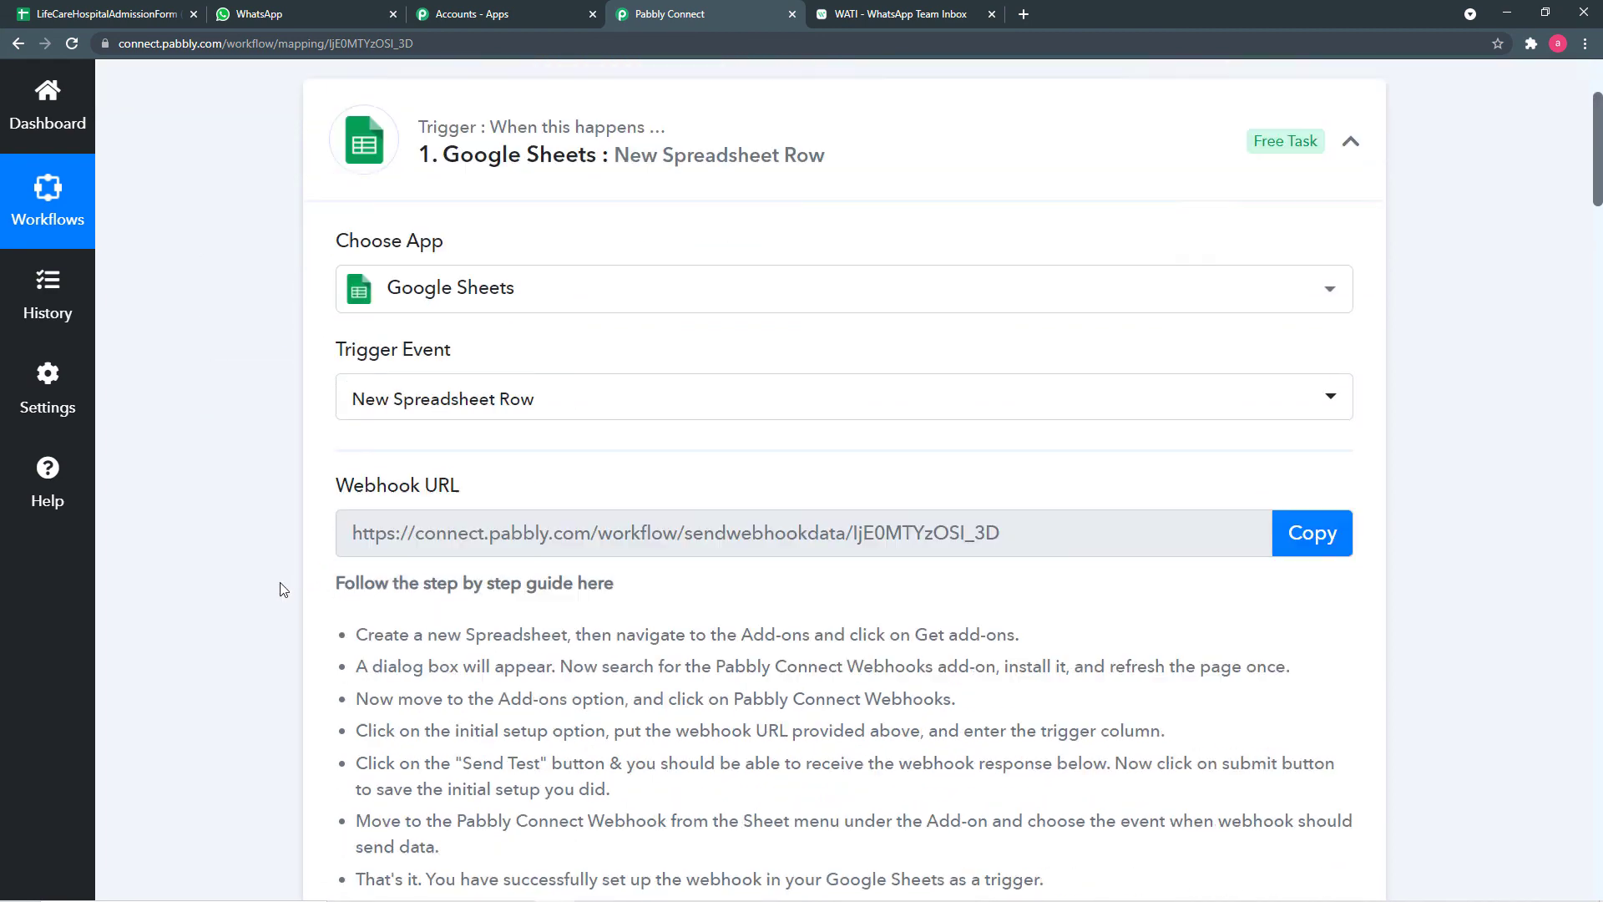
{"action": "scroll", "coordinate": [284, 590], "scroll_direction": "down", "scroll_amount": 8}
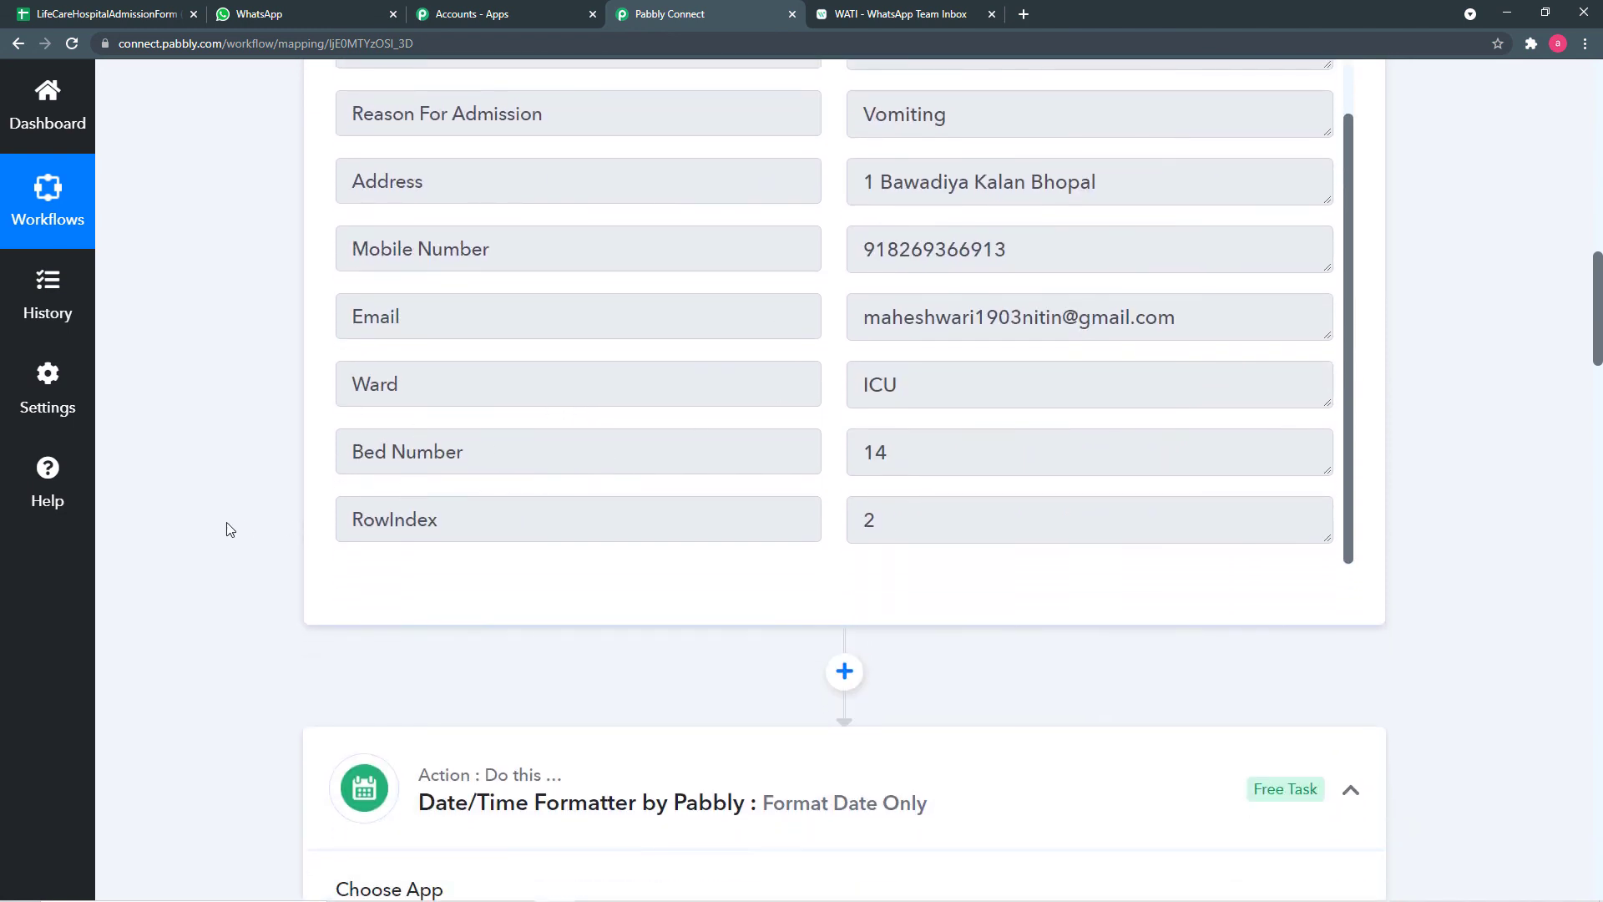
{"action": "scroll", "coordinate": [229, 529], "scroll_direction": "down", "scroll_amount": 7}
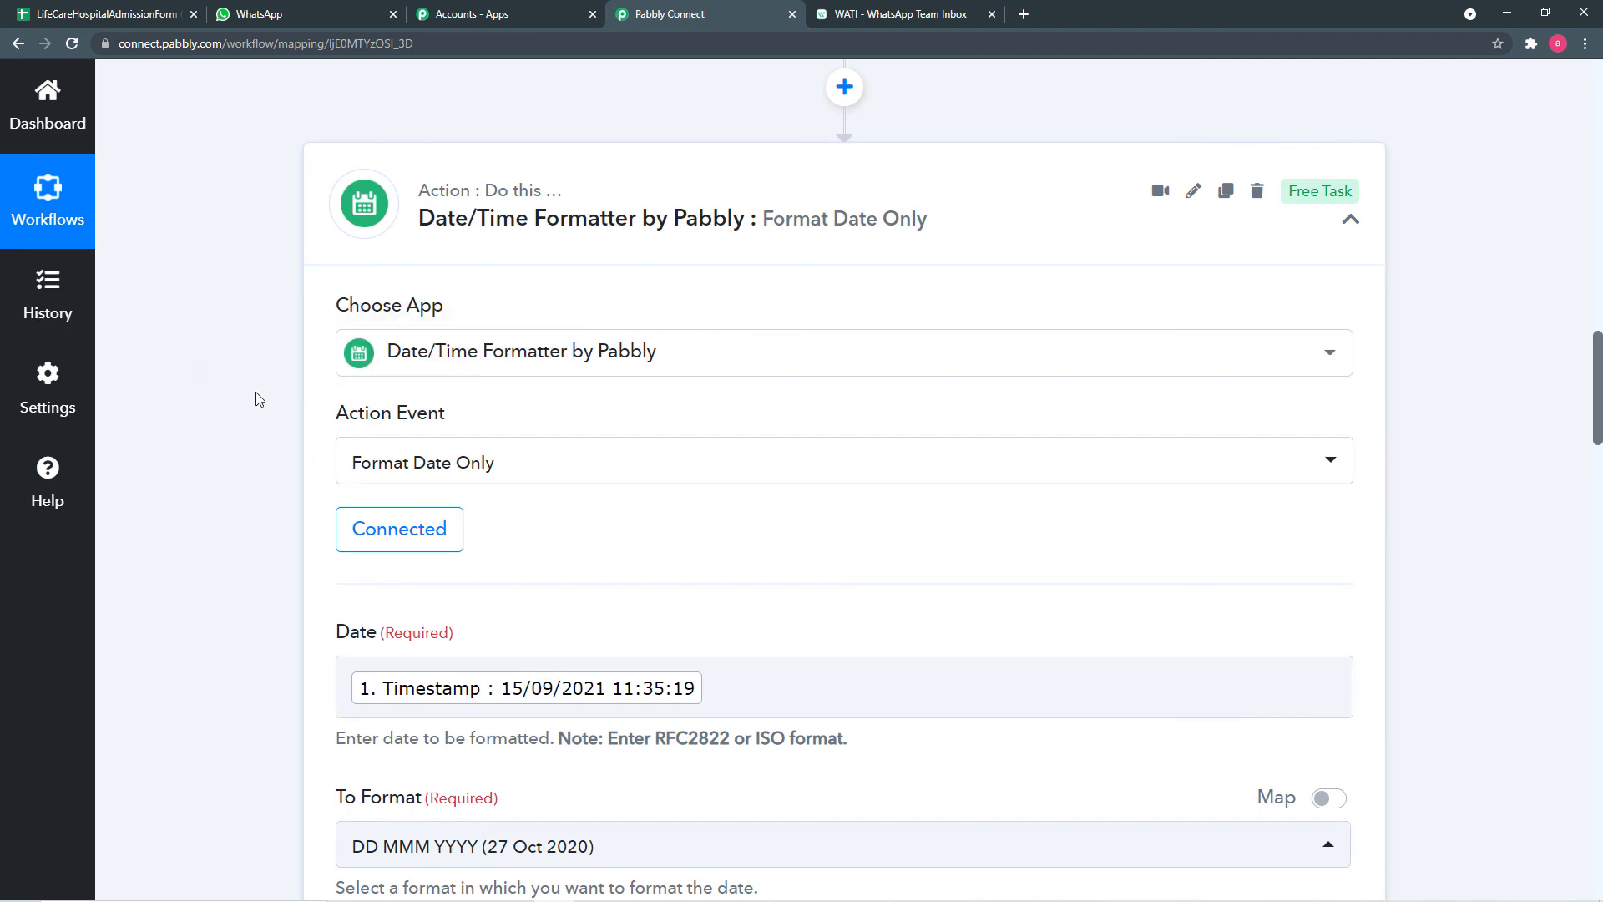
{"action": "scroll", "coordinate": [231, 415], "scroll_direction": "down", "scroll_amount": 1}
{"action": "scroll", "coordinate": [231, 415], "scroll_direction": "down", "scroll_amount": 15}
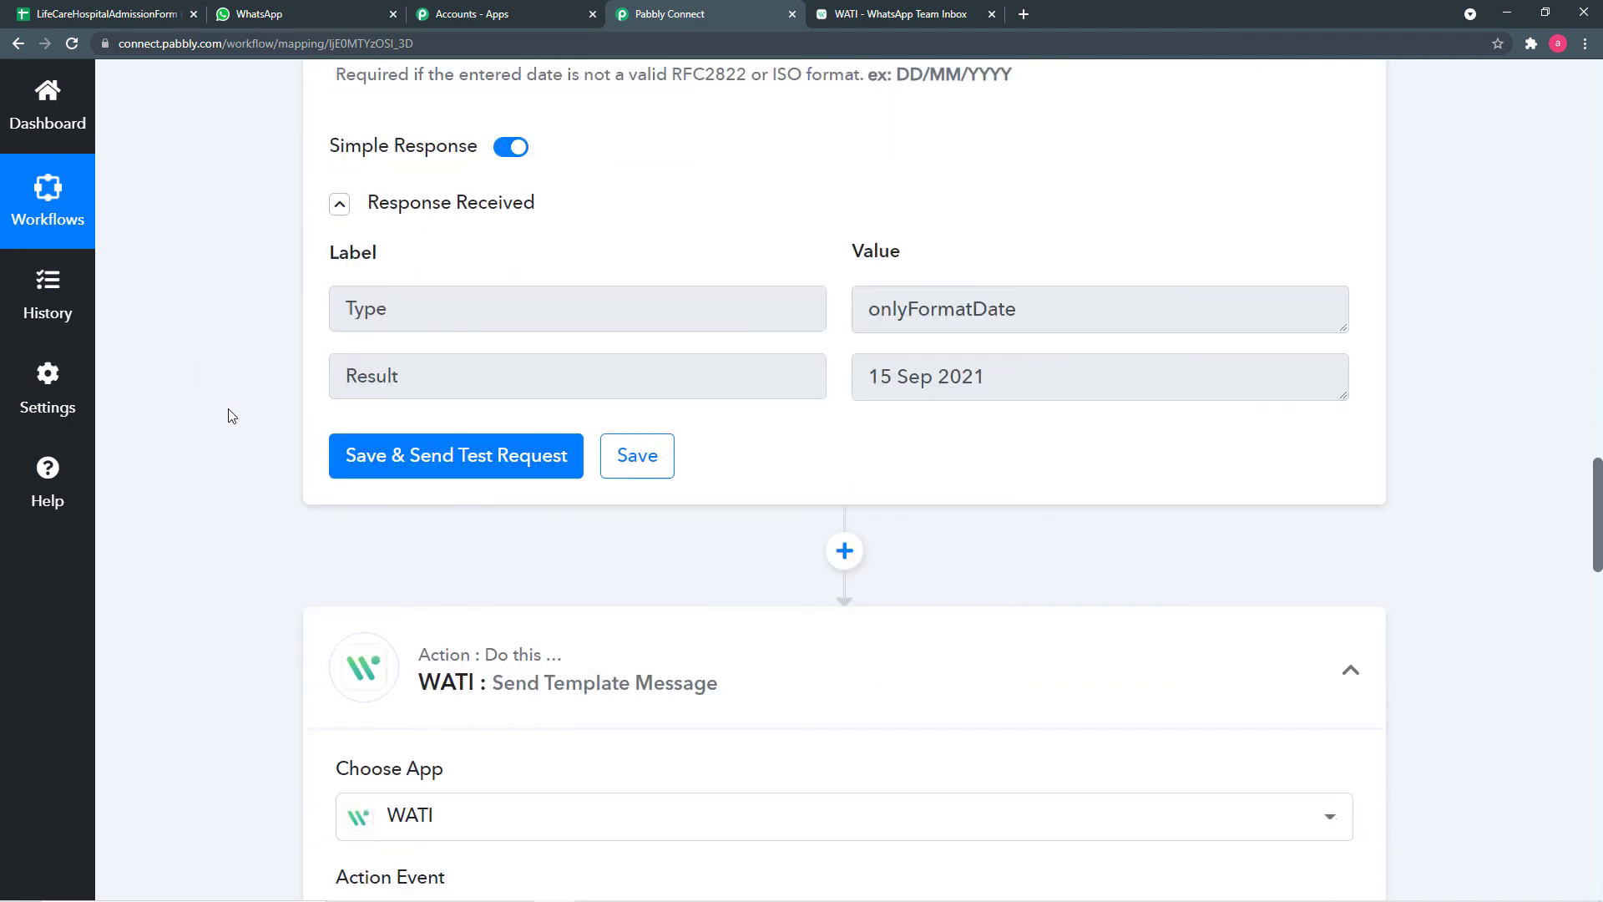
{"action": "scroll", "coordinate": [232, 415], "scroll_direction": "down", "scroll_amount": 5}
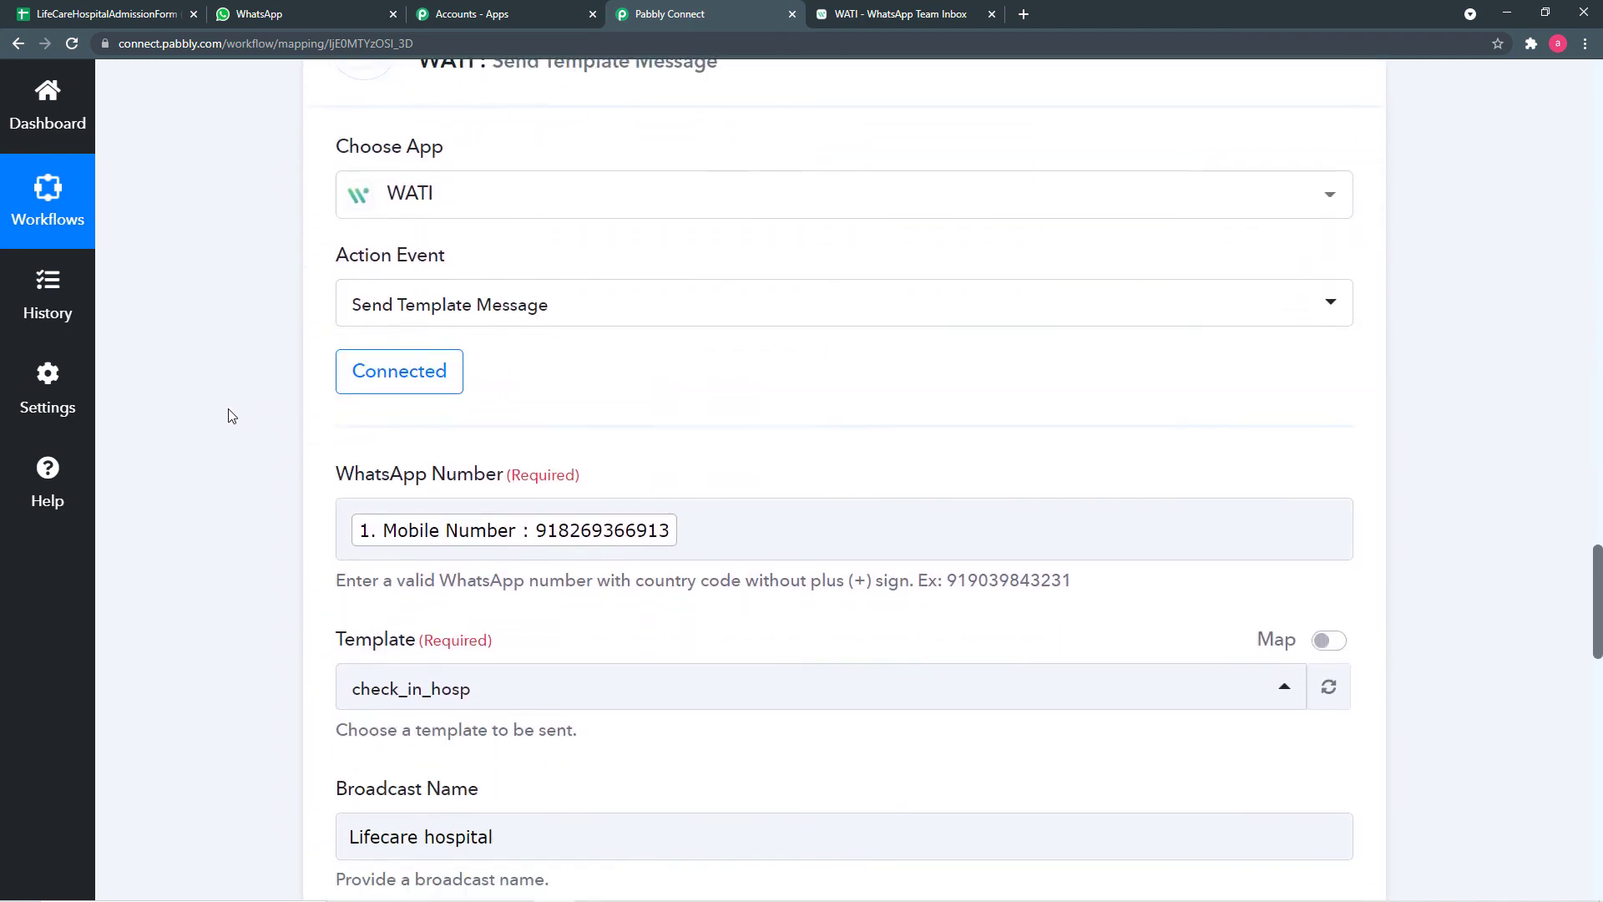
{"action": "scroll", "coordinate": [423, 526], "scroll_direction": "down", "scroll_amount": 1}
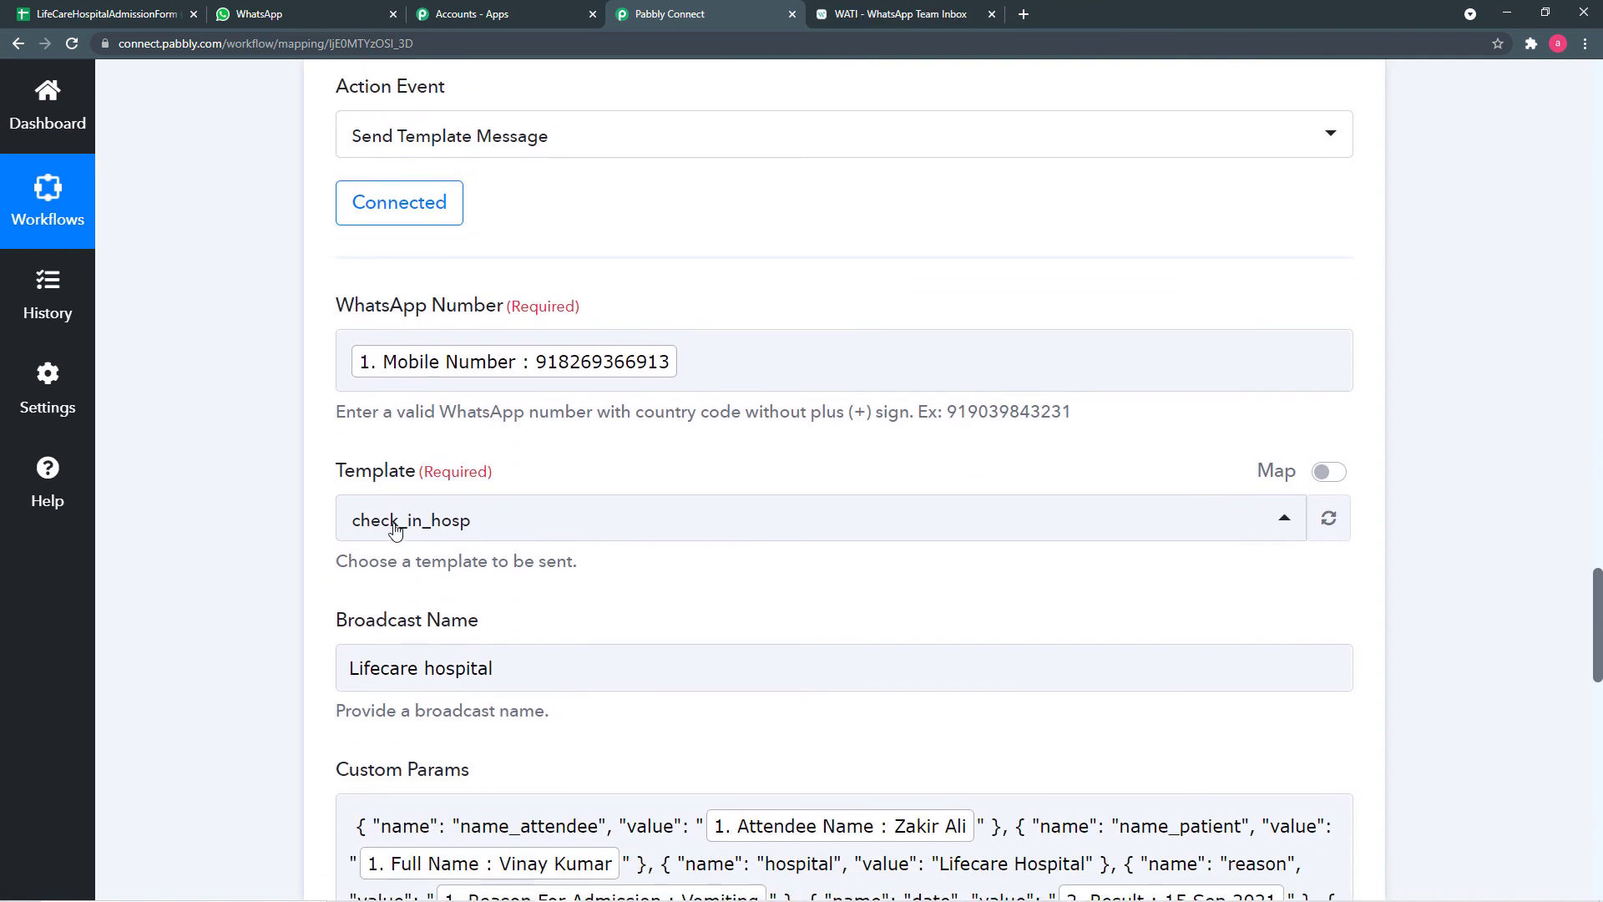
{"action": "scroll", "coordinate": [314, 575], "scroll_direction": "down", "scroll_amount": 4}
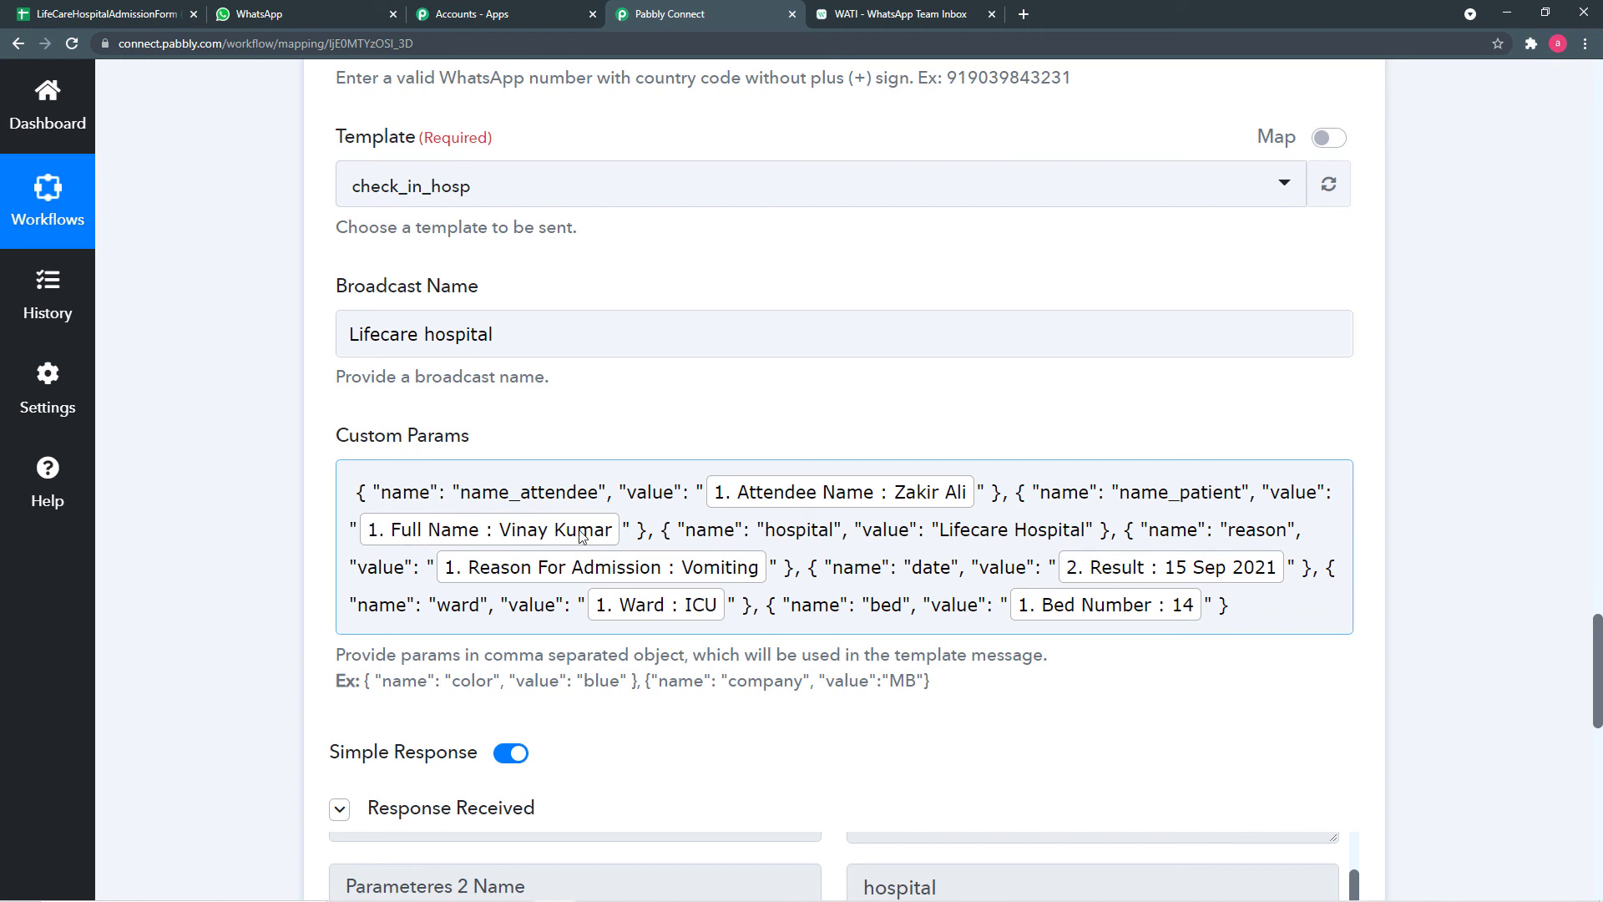
{"action": "scroll", "coordinate": [276, 597], "scroll_direction": "down", "scroll_amount": 10}
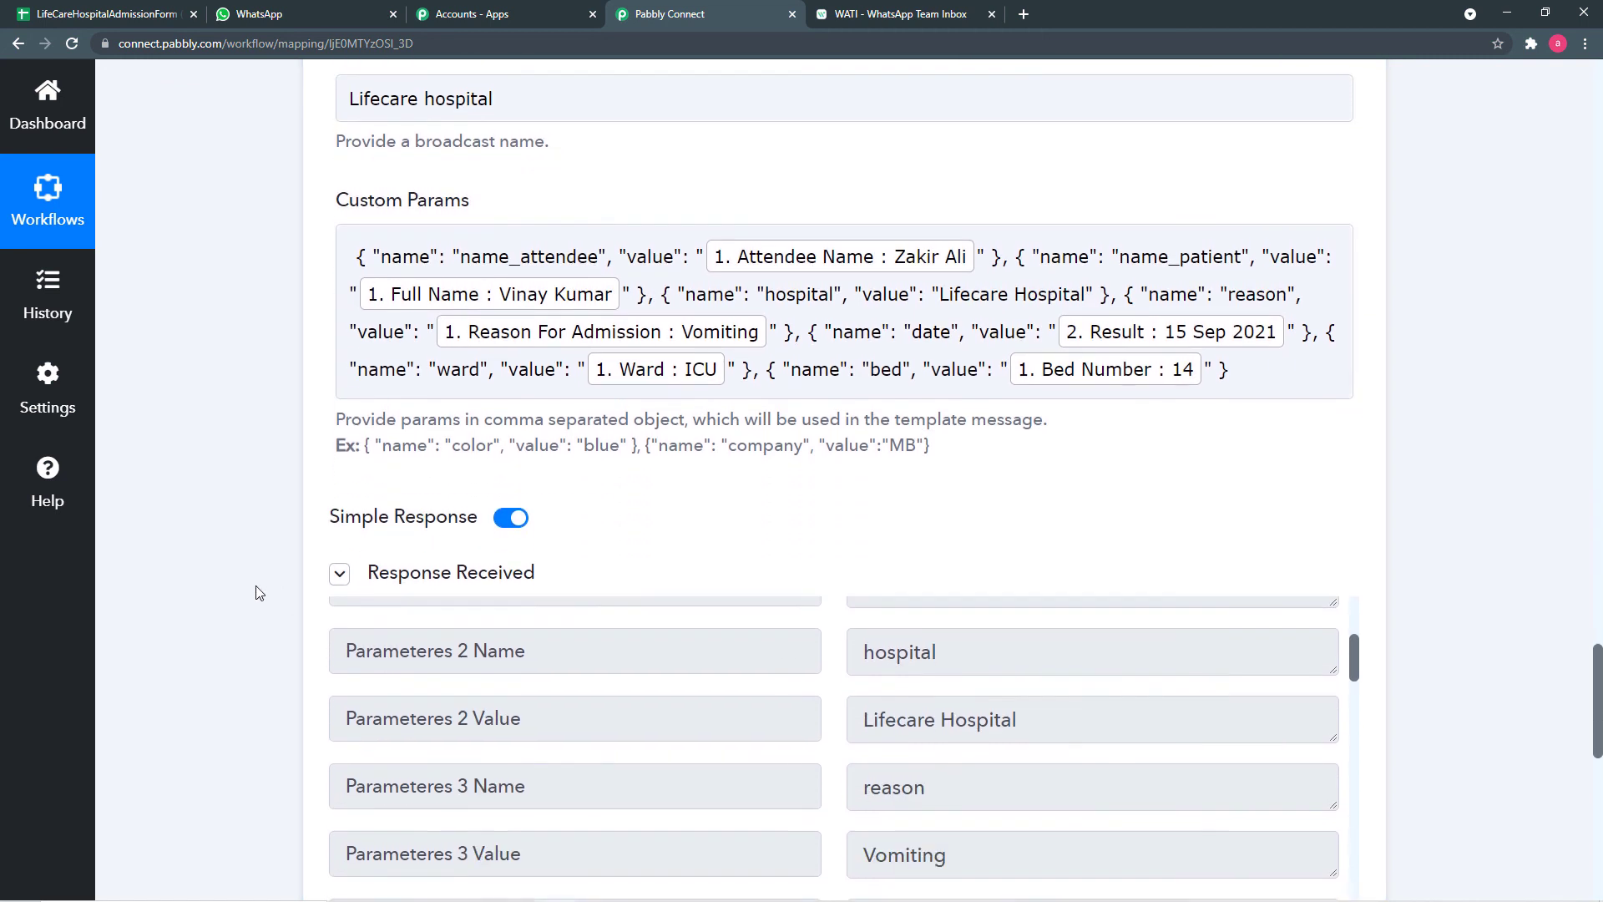
{"action": "scroll", "coordinate": [259, 592], "scroll_direction": "down", "scroll_amount": 2}
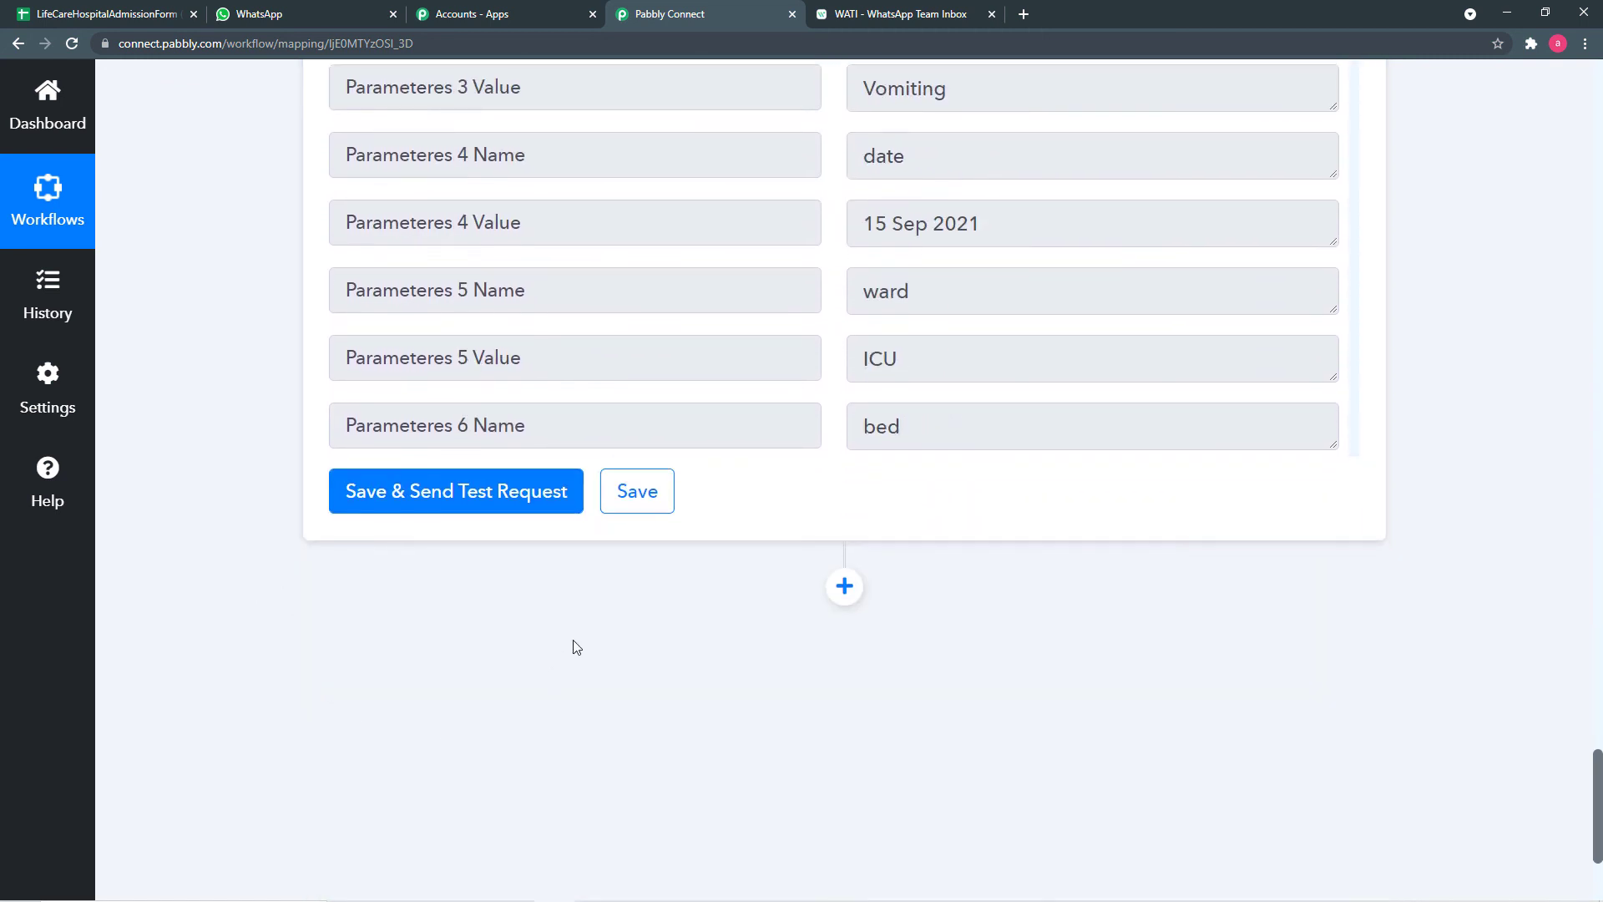
{"action": "left_click", "coordinate": [646, 501]}
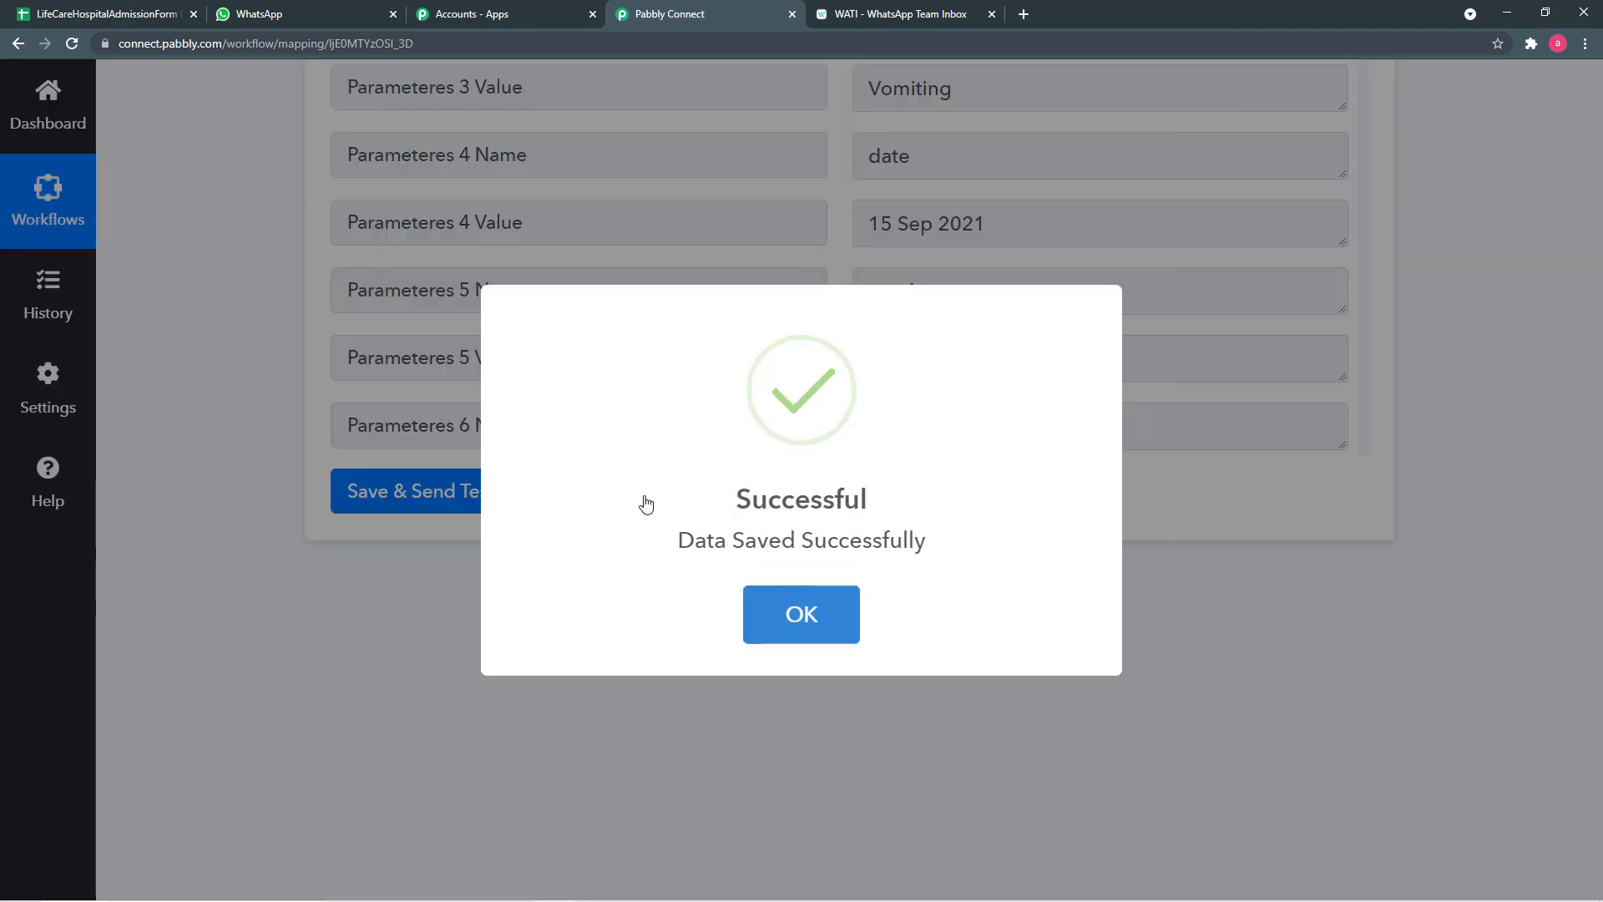